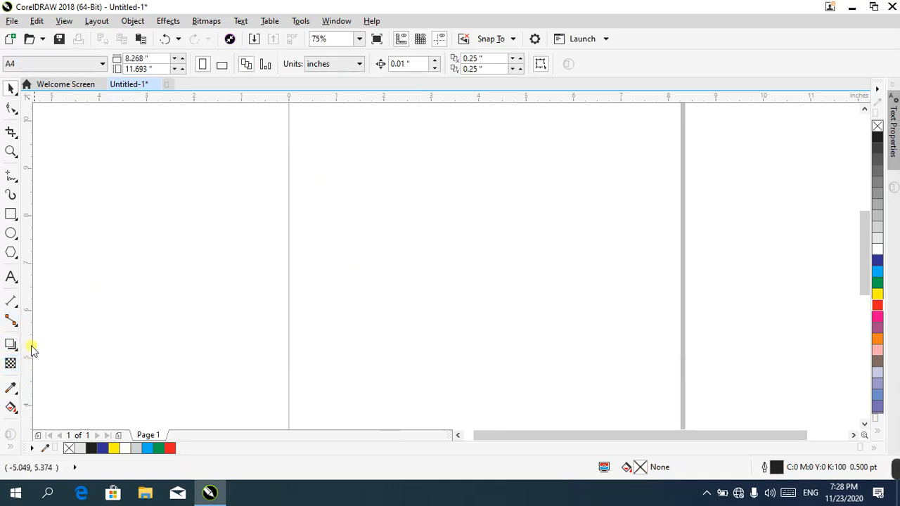
- Switch the A4 page to landscape orientation
click(11, 363)
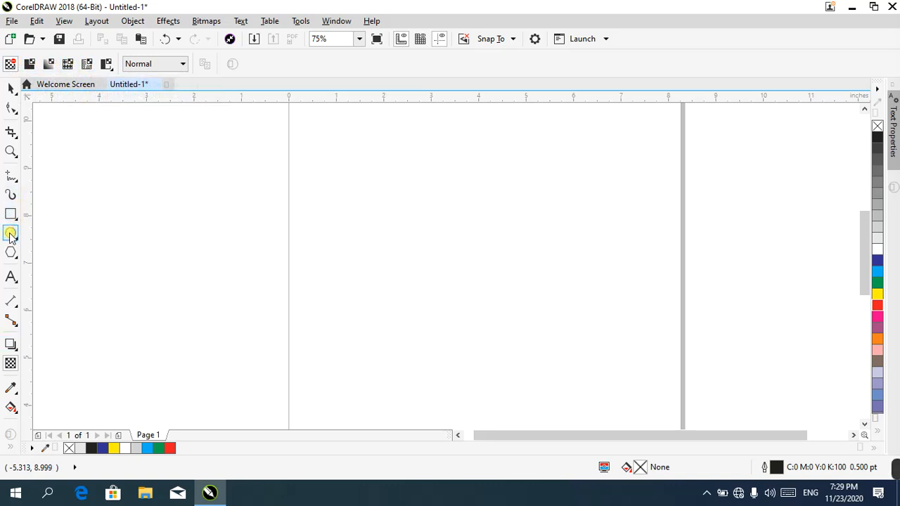
click(11, 89)
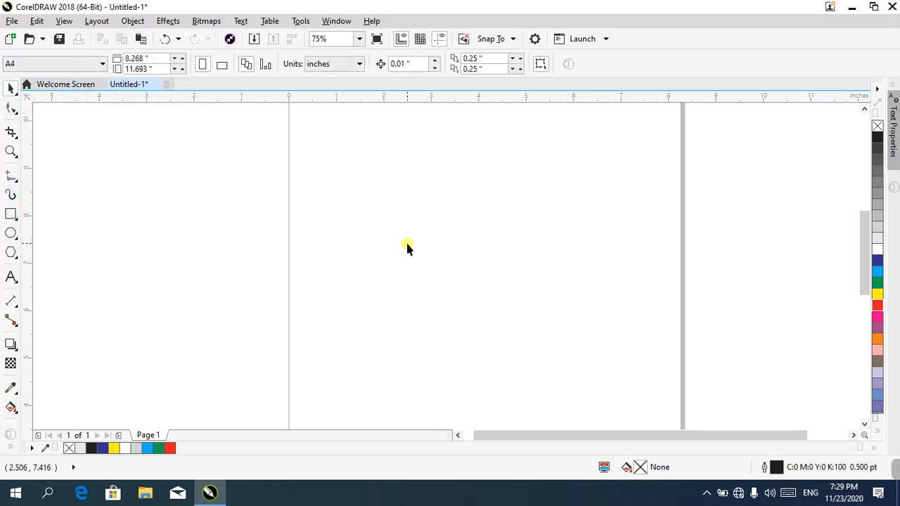
scroll(406, 241, down, 5)
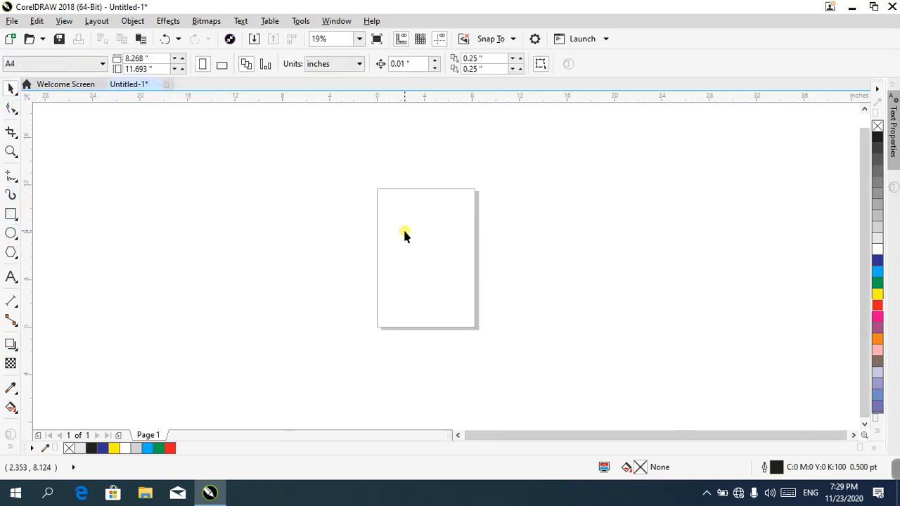
click(11, 215)
click(11, 90)
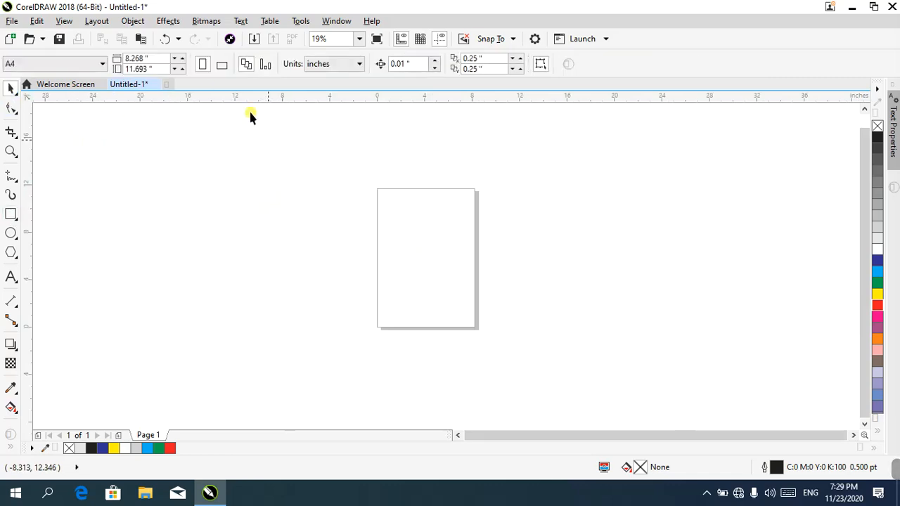
click(225, 68)
scroll(446, 257, up, 2)
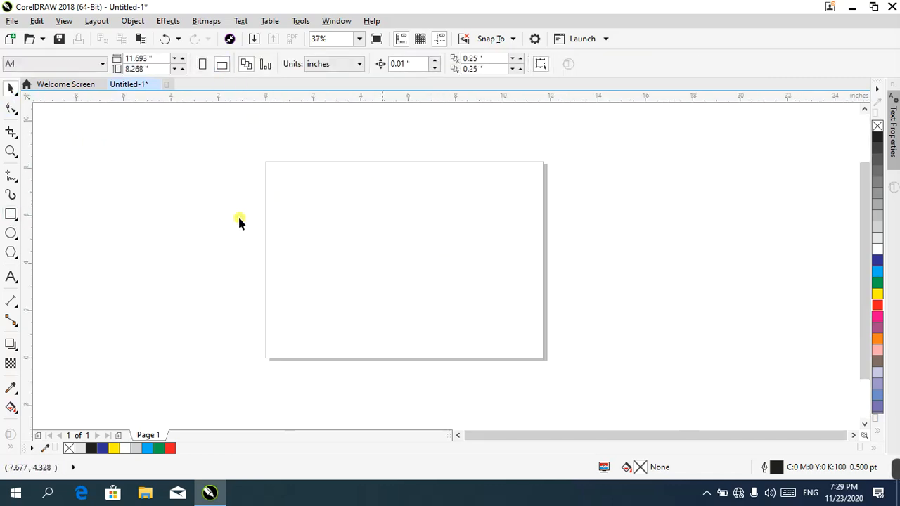
- Add a page-sized rectangle and create a slightly smaller centred copy inside it
double_click(10, 214)
click(11, 89)
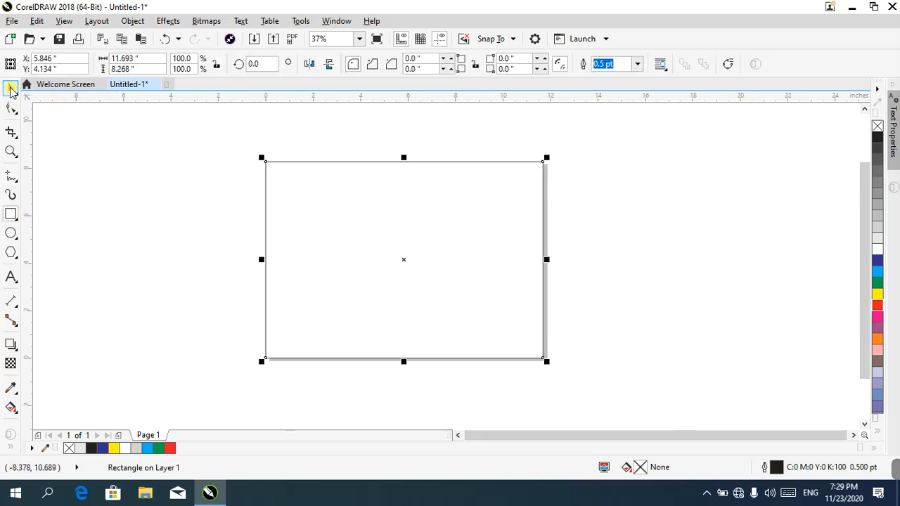
key(space)
scroll(542, 162, up, 2)
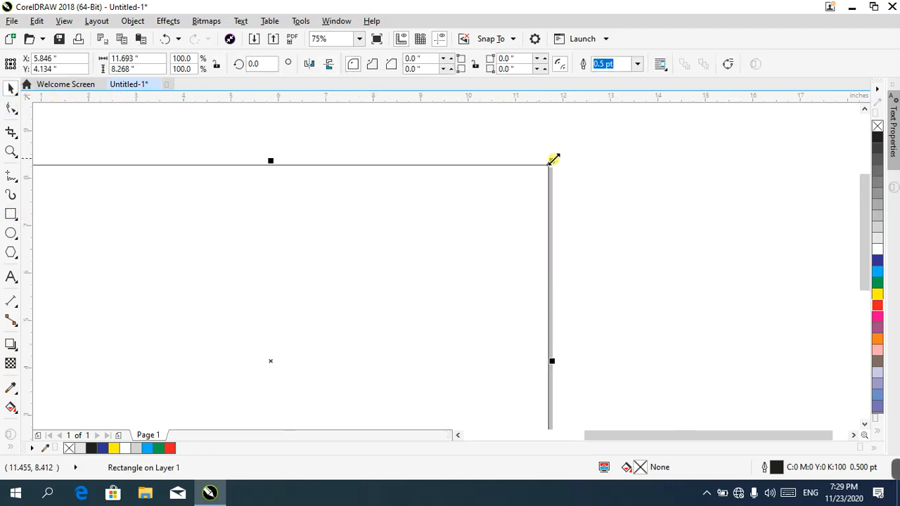
scroll(560, 157, down, 2)
mouse_move(559, 159)
mouse_down()
mouse_move(548, 171)
mouse_move(553, 164)
mouse_up()
drag(553, 261, 557, 259)
- Scale both rectangles together to 94.7% about the page centre, leaving the outer one about 11.08 by 7.83 inches
click(533, 161)
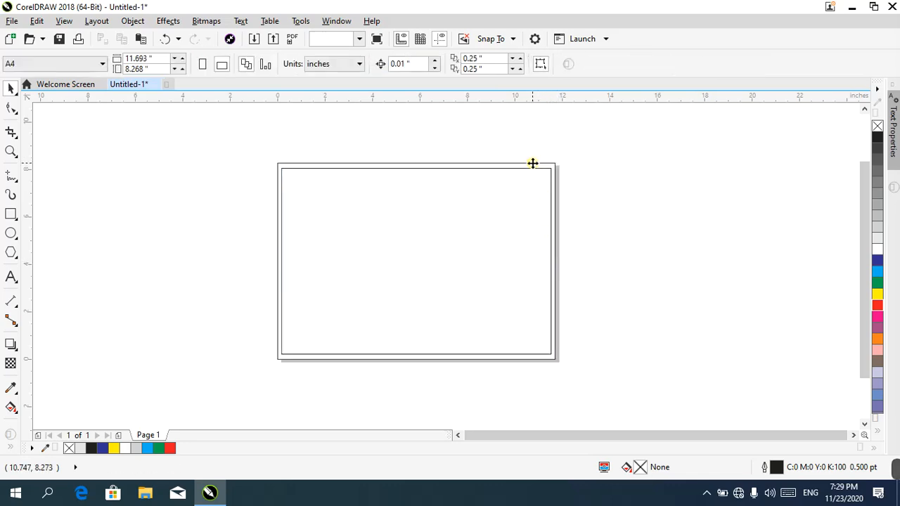
click(532, 164)
drag(215, 125, 637, 393)
drag(558, 364, 553, 362)
click(547, 176)
click(546, 164)
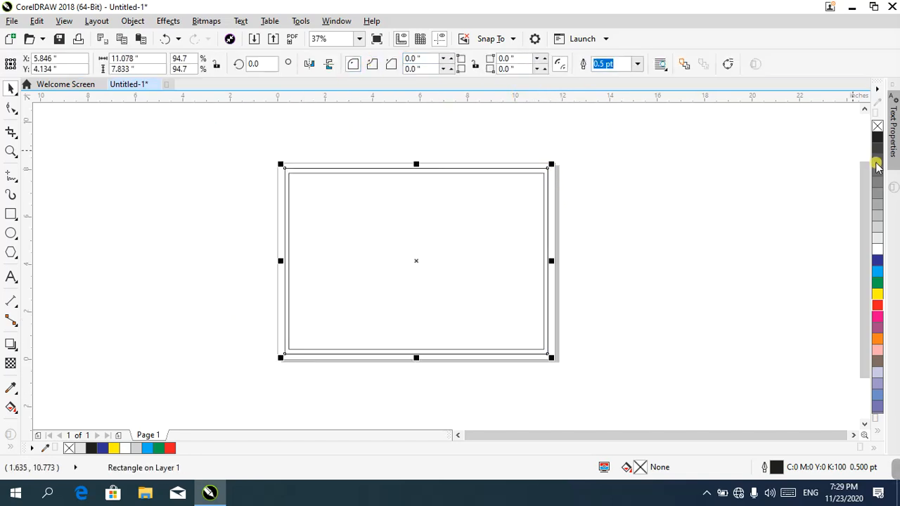
- Give the outer rectangle a red outline 8 pt thick
right_click(877, 304)
click(637, 64)
click(621, 166)
- Give the inner rectangle a blue outline 2 pt thick
key(Tab)
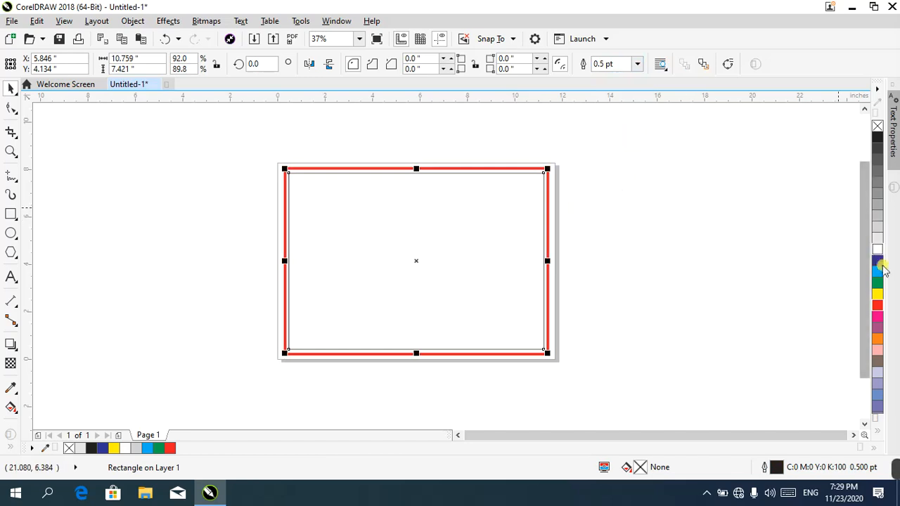
click(637, 64)
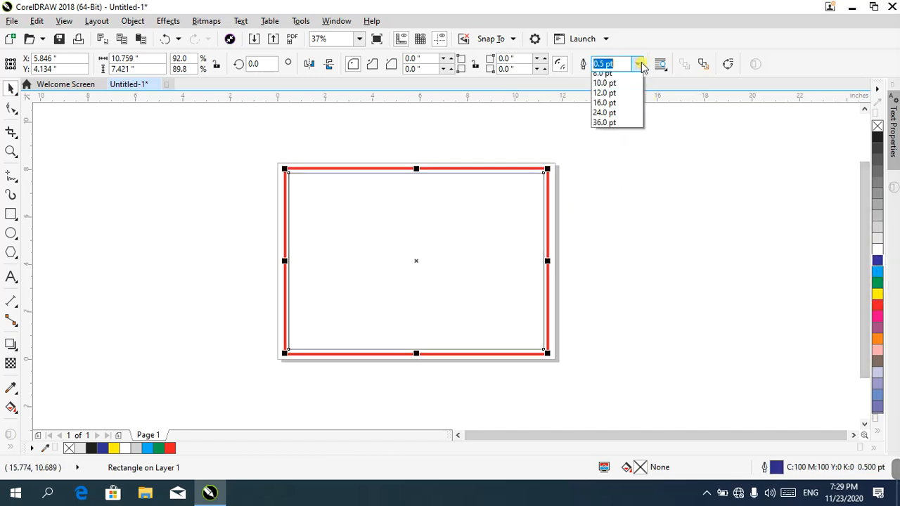
click(619, 137)
drag(405, 302, 355, 223)
- Copy the red outer rectangle, shortened to a header band about 1.77 inches high along the frame's upper edge
drag(185, 136, 673, 420)
key(shift+F2)
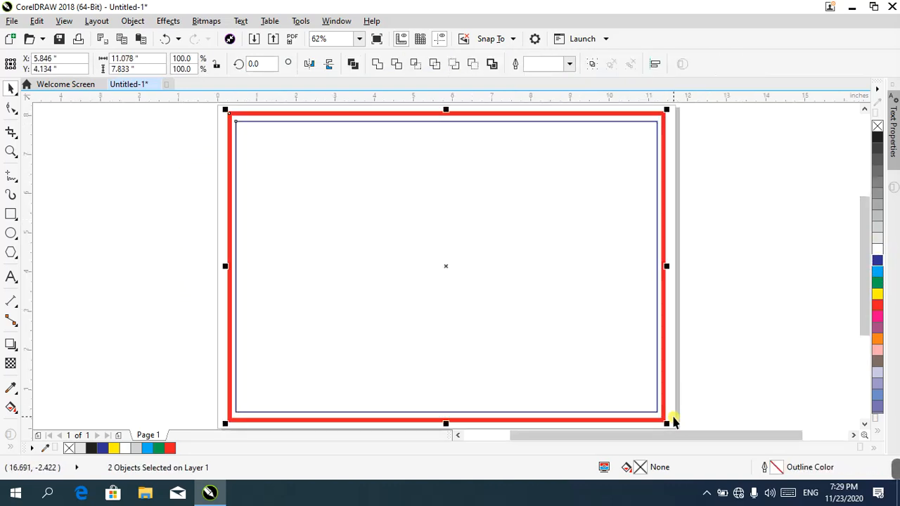
click(727, 263)
click(10, 233)
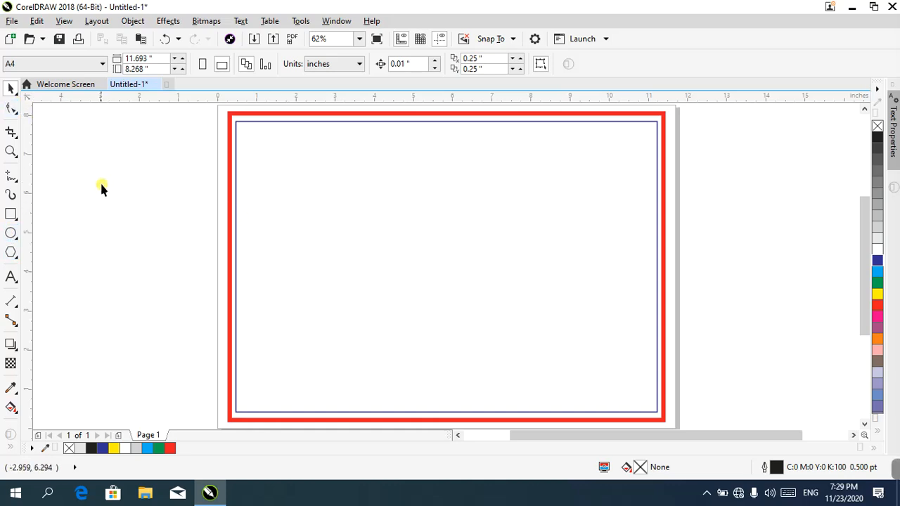
click(406, 421)
drag(446, 423, 484, 182)
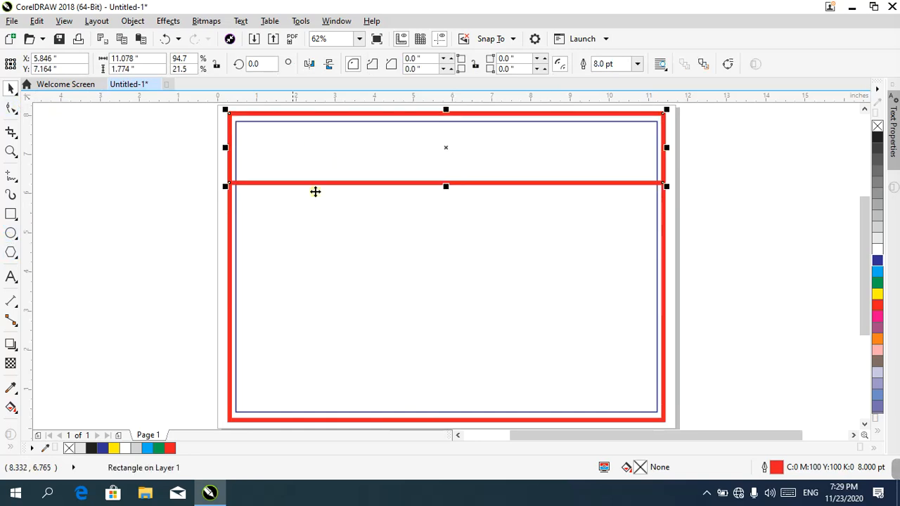
- Fill the header band with blue and remove its outline
click(878, 261)
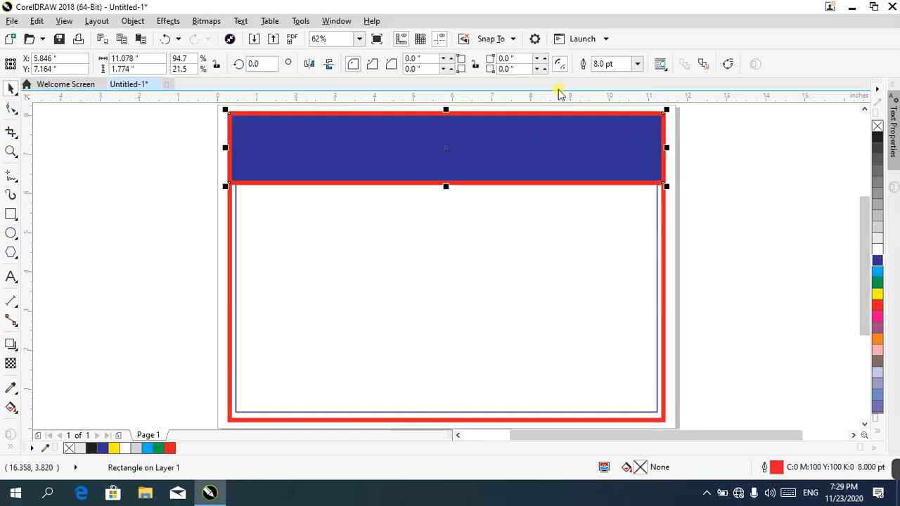
right_click(877, 125)
click(604, 199)
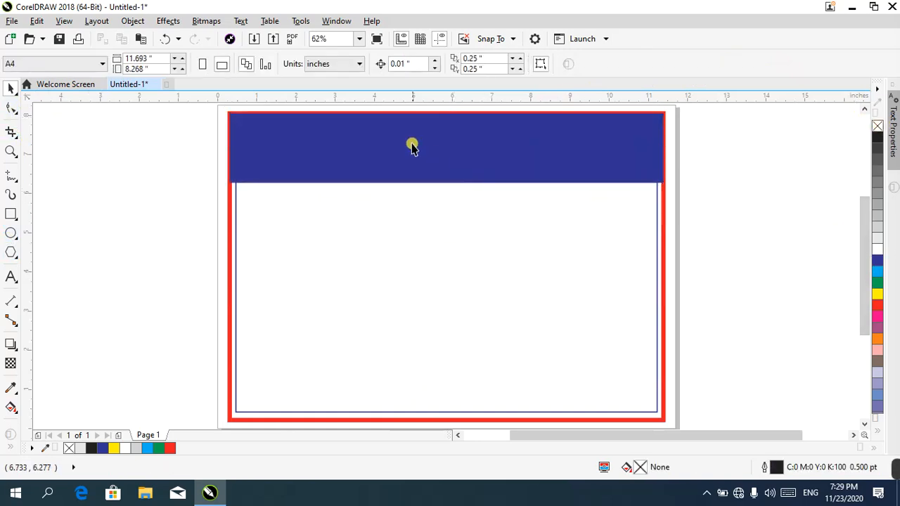
- Convert the header band to curves and bow its lower edge downward, making the band about 2.7 inches high
click(312, 163)
click(11, 107)
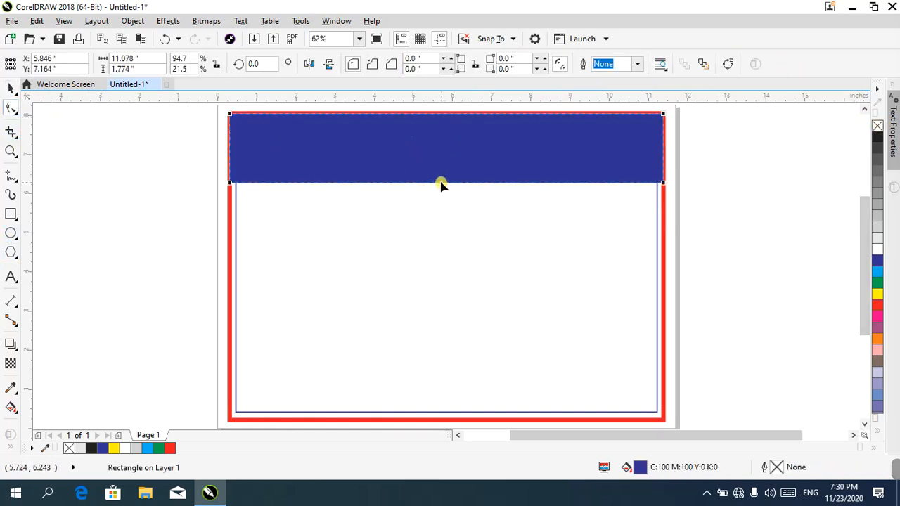
click(728, 64)
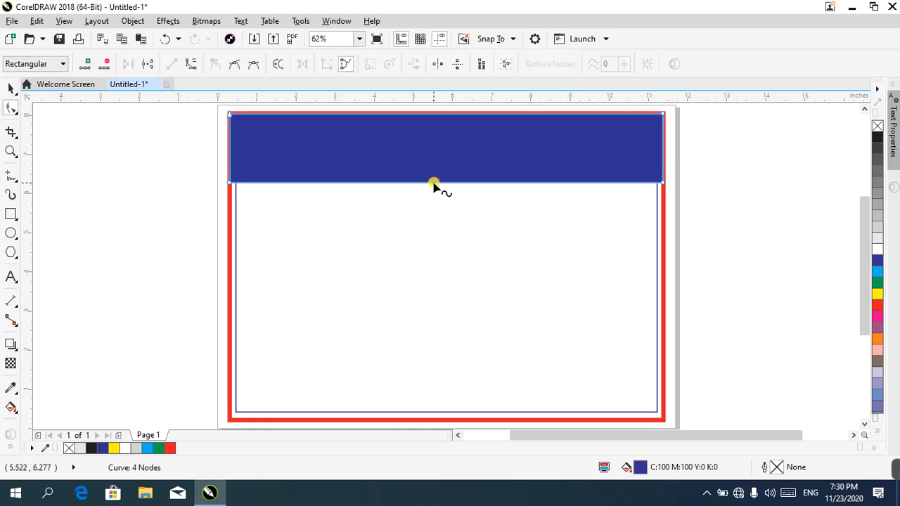
click(190, 65)
drag(474, 185, 457, 219)
click(11, 88)
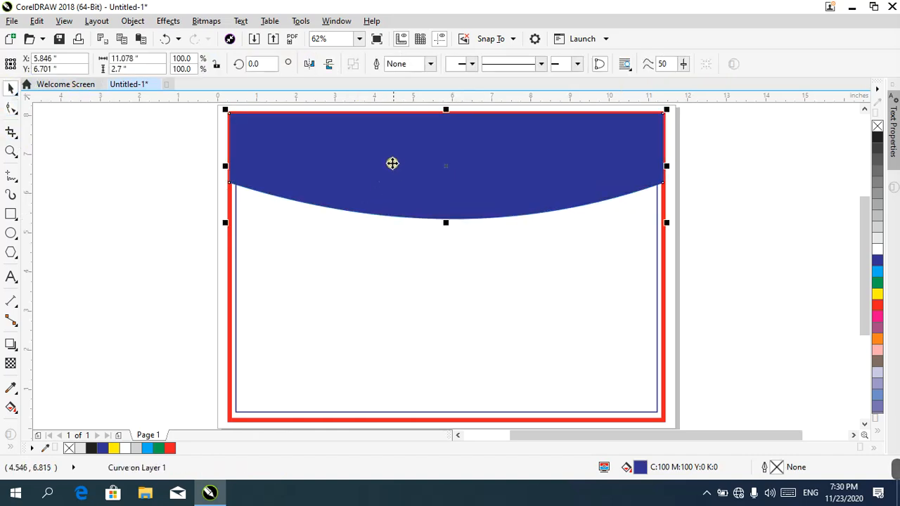
- Send the curved band to the back and fill it with an elliptical fountain fill from 10% black to white
key(shift+Page_Down)
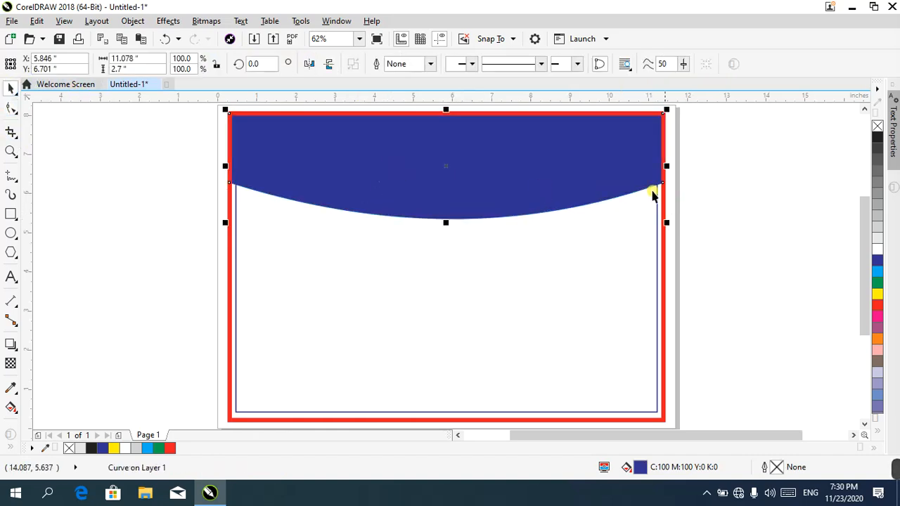
click(876, 237)
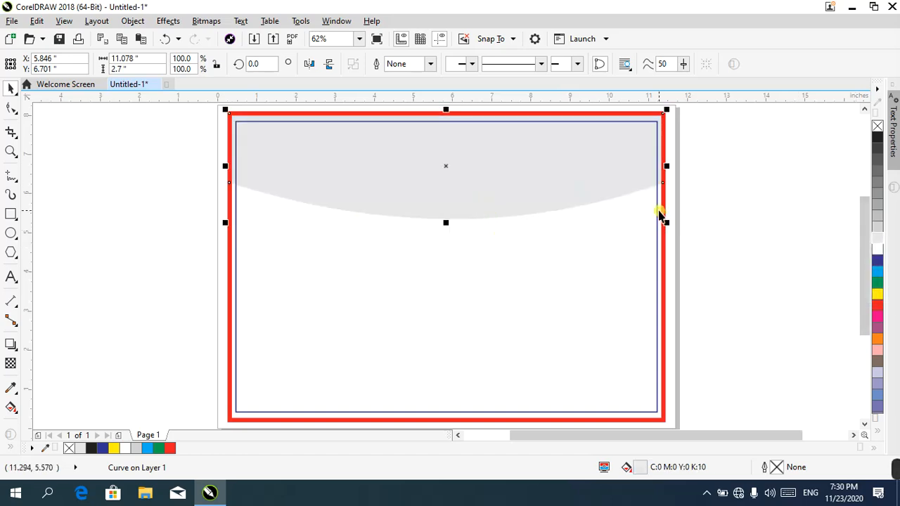
key(F11)
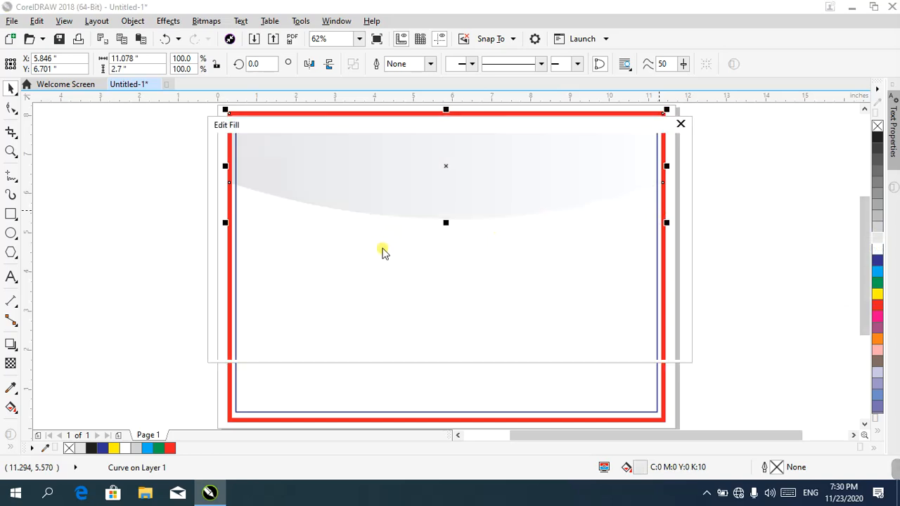
click(422, 199)
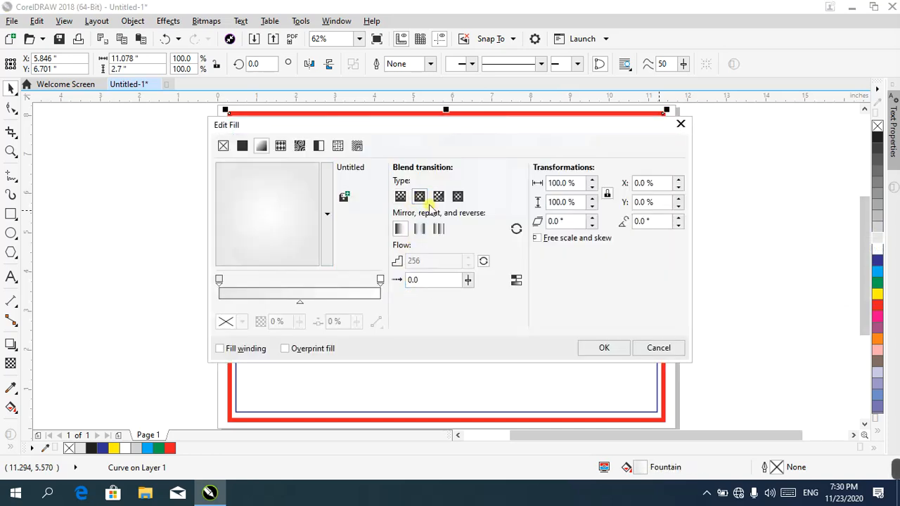
click(606, 349)
- Copy the curved band about 0.15 inch lower, fill the copy white and place it behind the gradient band
click(427, 174)
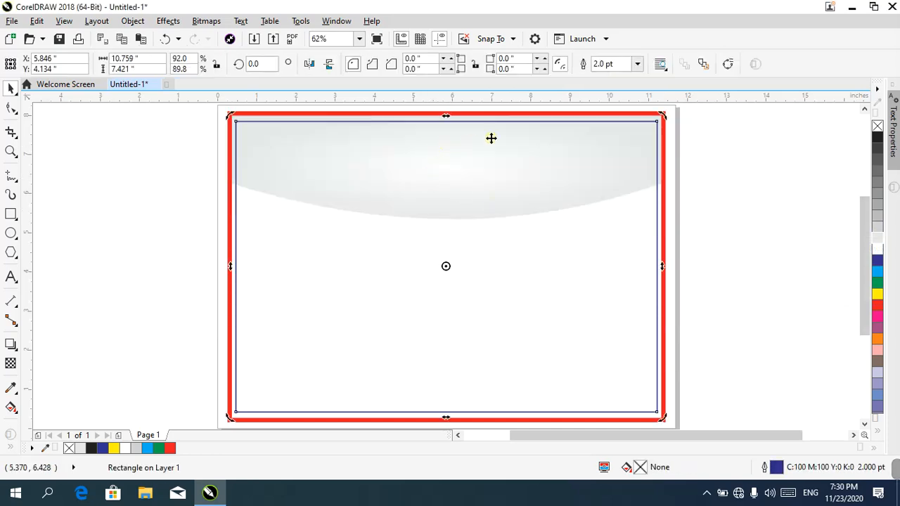
click(637, 188)
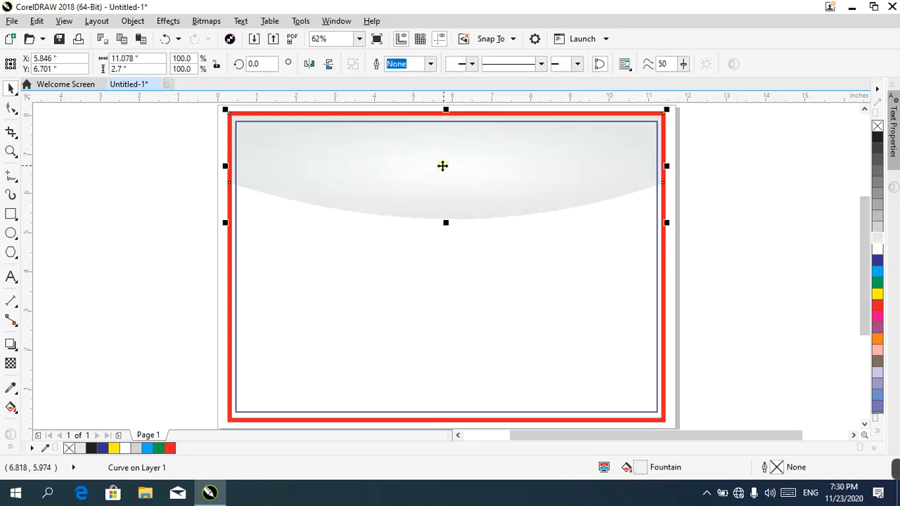
drag(443, 165, 444, 171)
click(877, 245)
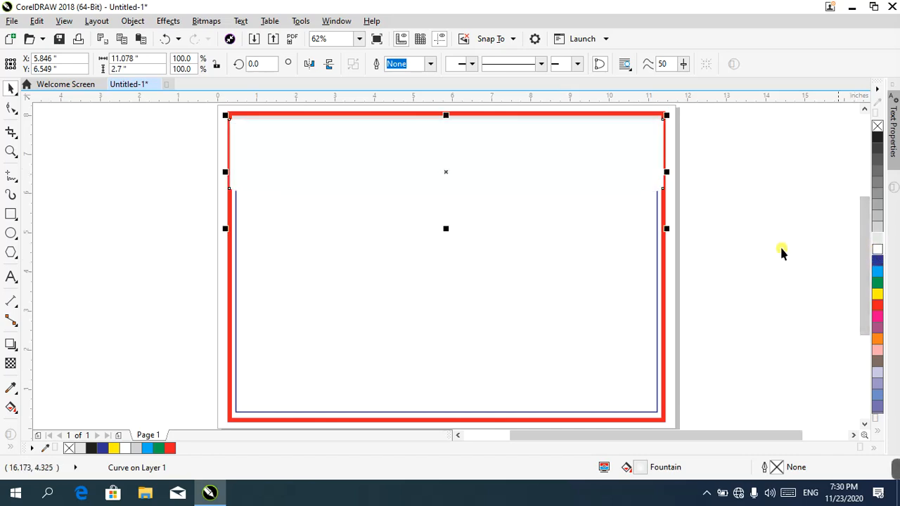
key(ctrl+z)
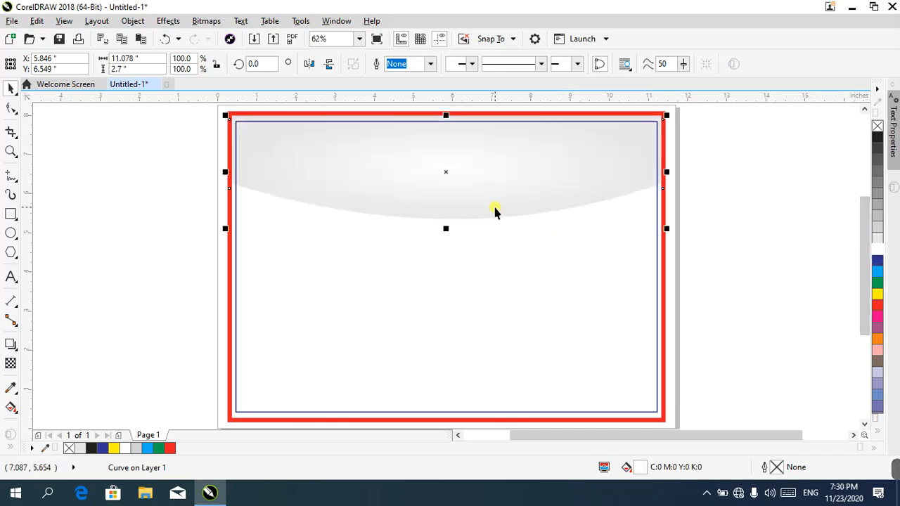
- Copy the white band about 0.15 inch lower, fill the copy blue and move it behind the other bands
click(446, 173)
drag(445, 179, 446, 180)
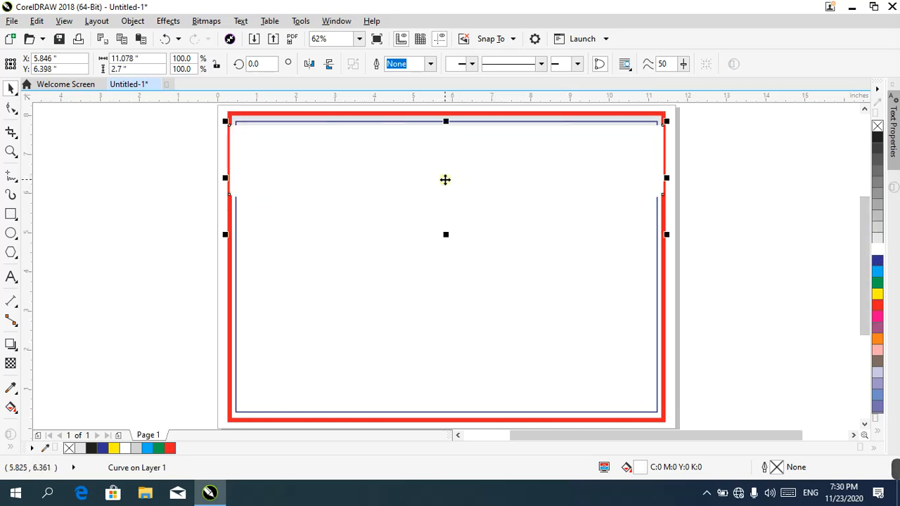
click(877, 261)
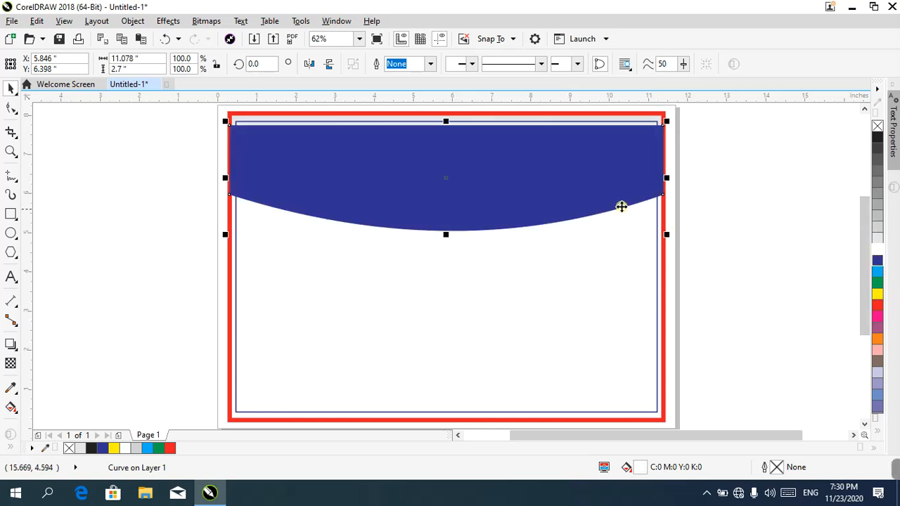
click(565, 185)
key(ctrl+Page_Down)
key(ctrl+Page_Down)
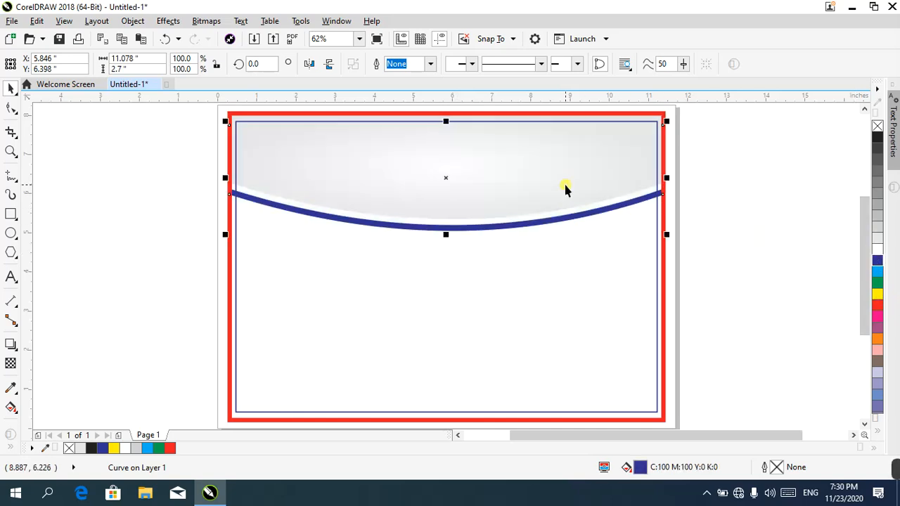
click(719, 245)
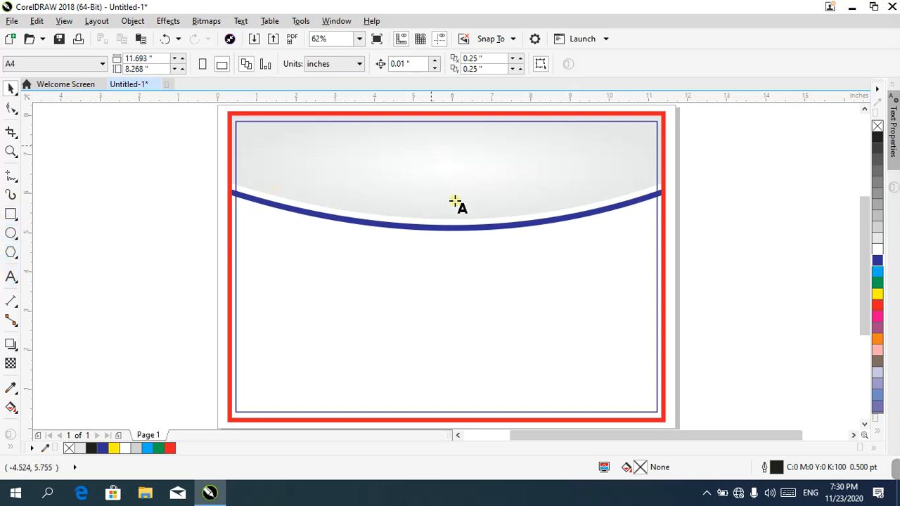
- Add the text "islamic" in the header, enlarge it to about 92 pt and position it near the header's centre
click(431, 144)
text(islamic)
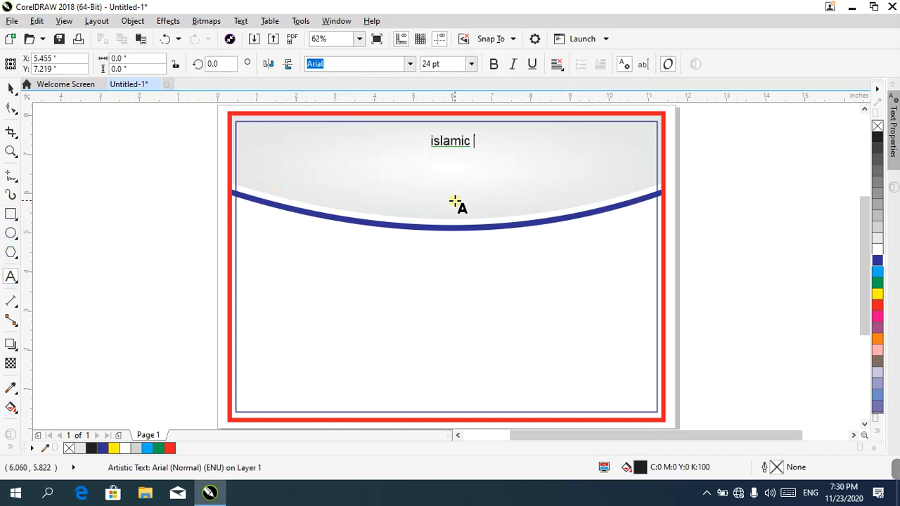
key(ctrl+space)
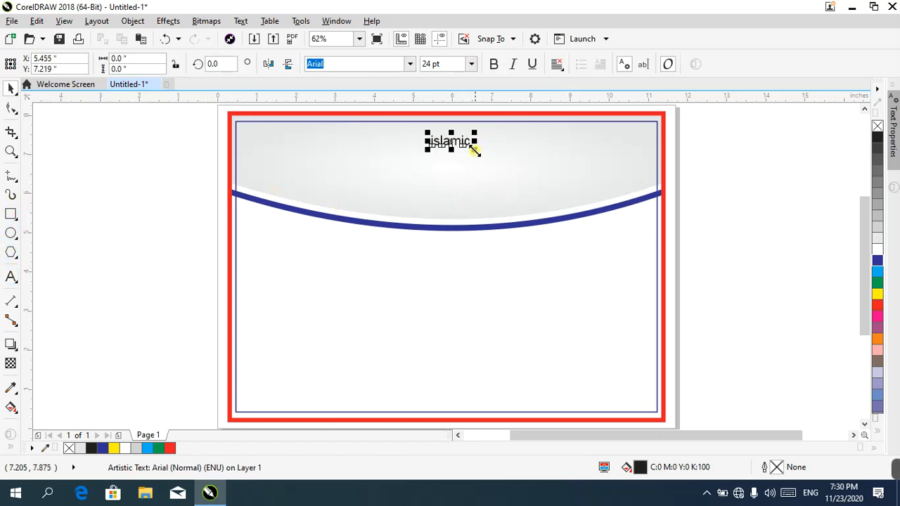
drag(476, 150, 524, 179)
drag(475, 137, 484, 155)
- Change the case of the header text "islamic" to uppercase
click(451, 155)
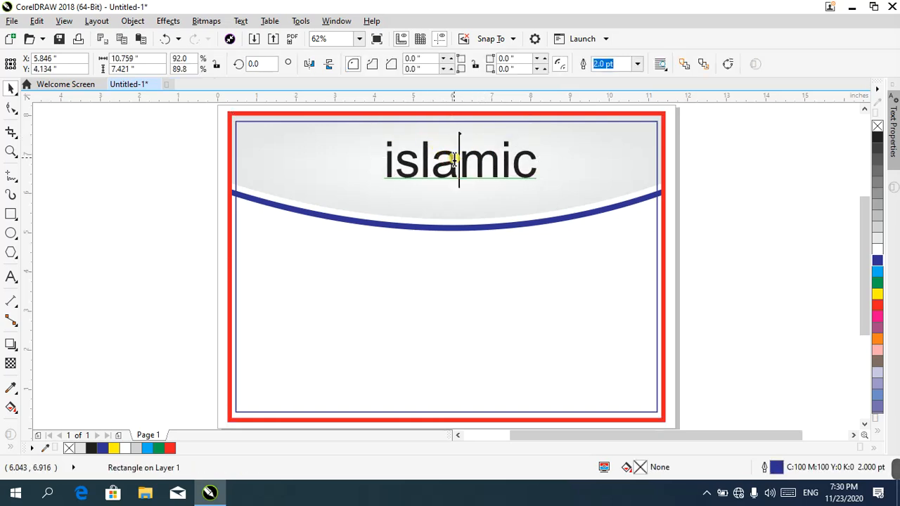
click(454, 156)
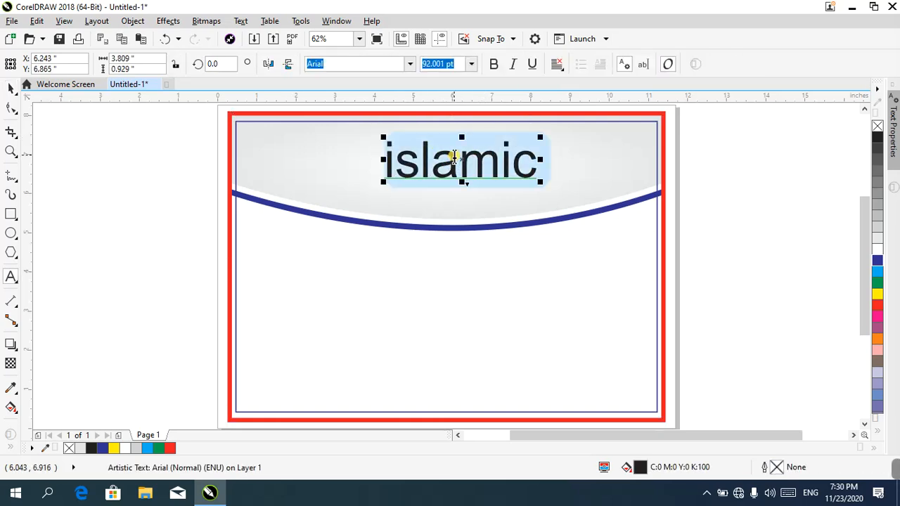
key(shift+F3)
click(399, 234)
click(395, 281)
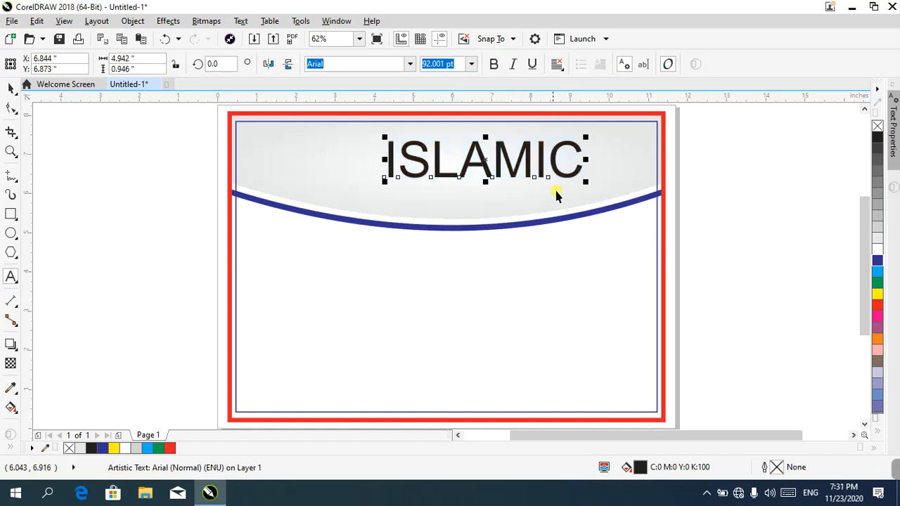
- Set the "ISLAMIC" heading in Arial Black and fill it red
click(410, 64)
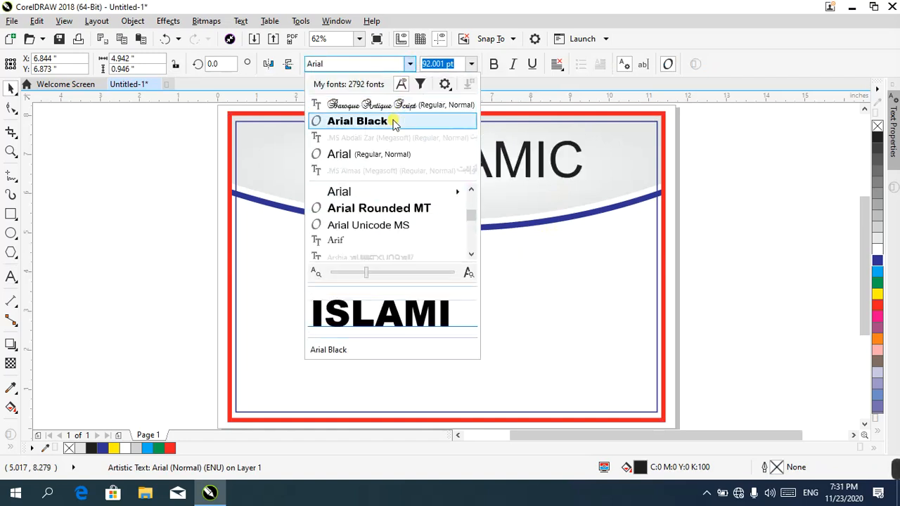
click(392, 120)
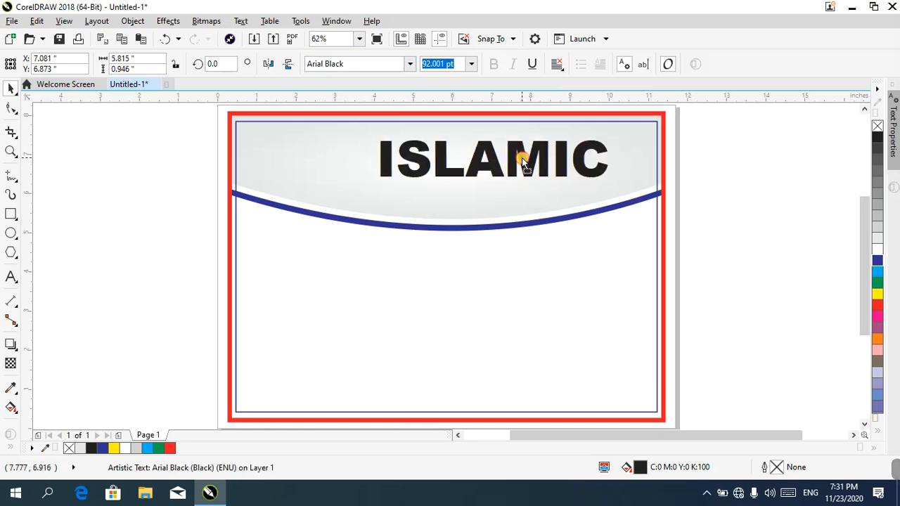
click(877, 261)
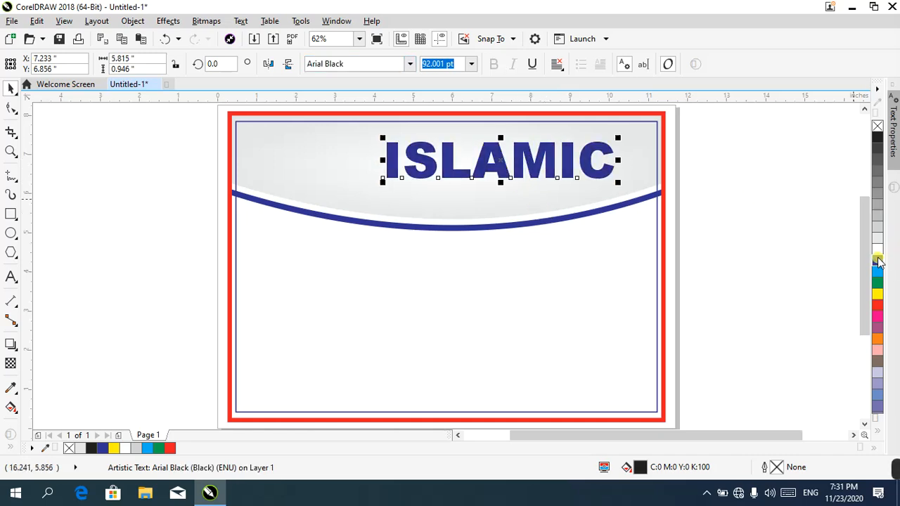
click(878, 307)
- Give the "ISLAMIC" heading a 3 pt outline with round corners and line caps, placed behind the fill and scaling with the object
key(F12)
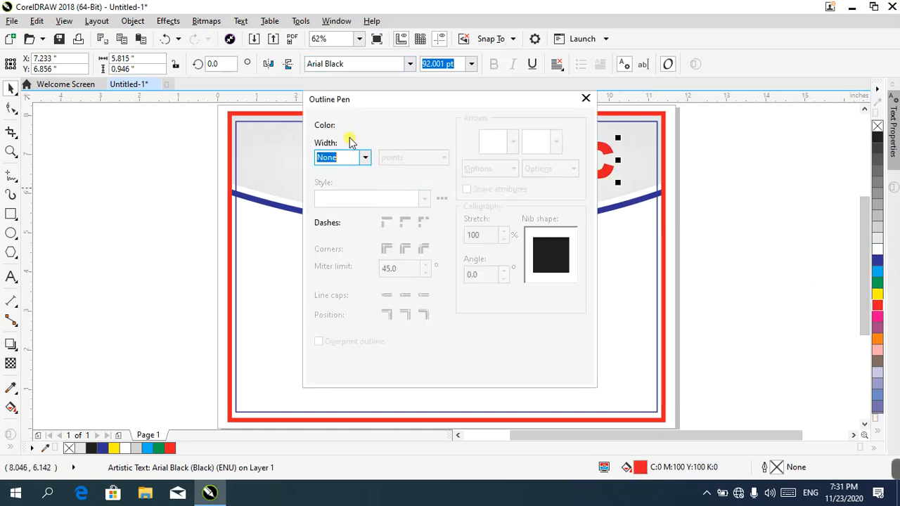
click(364, 159)
click(330, 241)
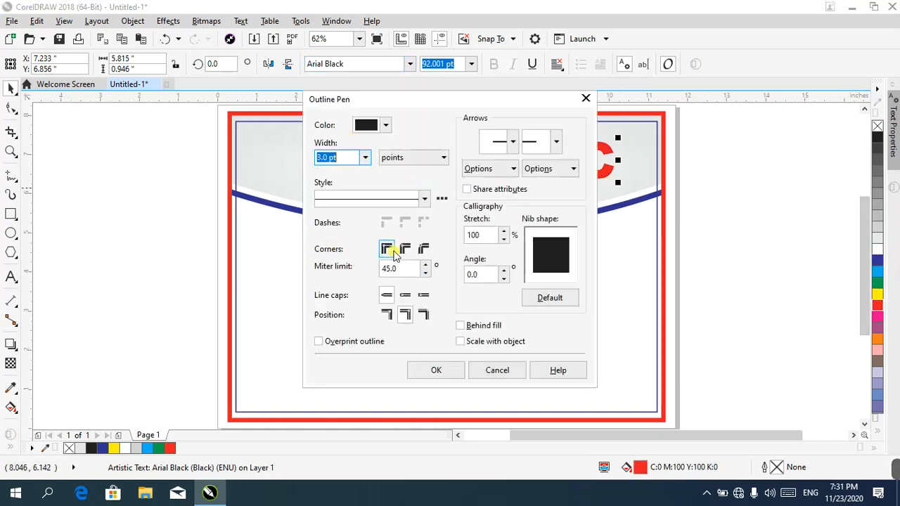
click(405, 249)
click(405, 295)
click(470, 341)
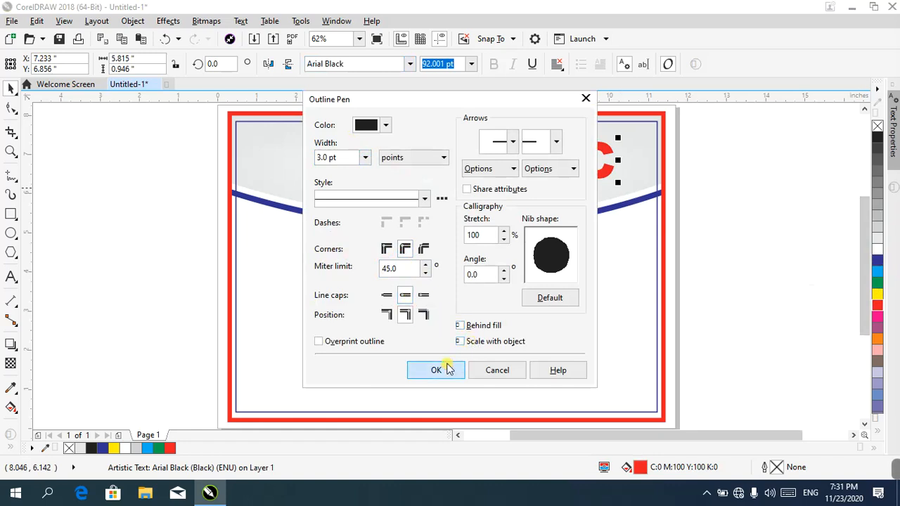
click(444, 369)
- Set the "ISLAMIC" heading's outline width to 8 pt and its outline colour to white
key(F12)
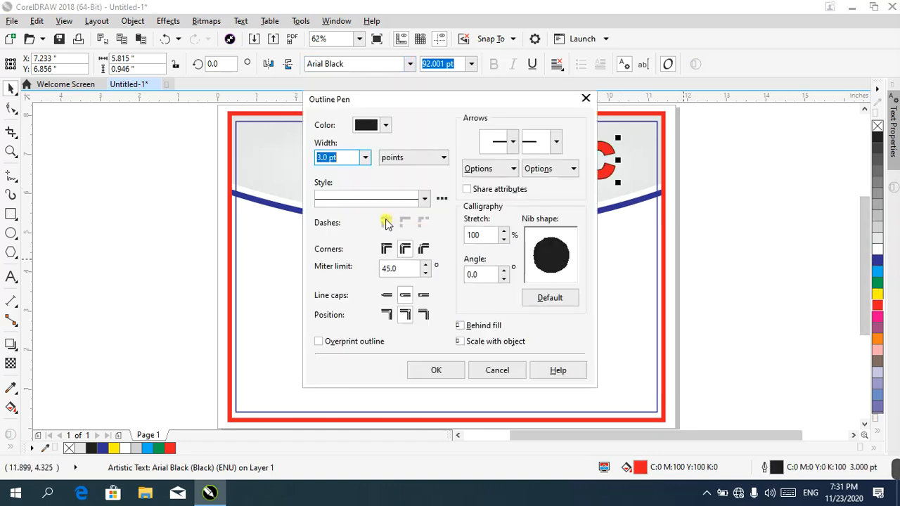
click(365, 157)
click(344, 260)
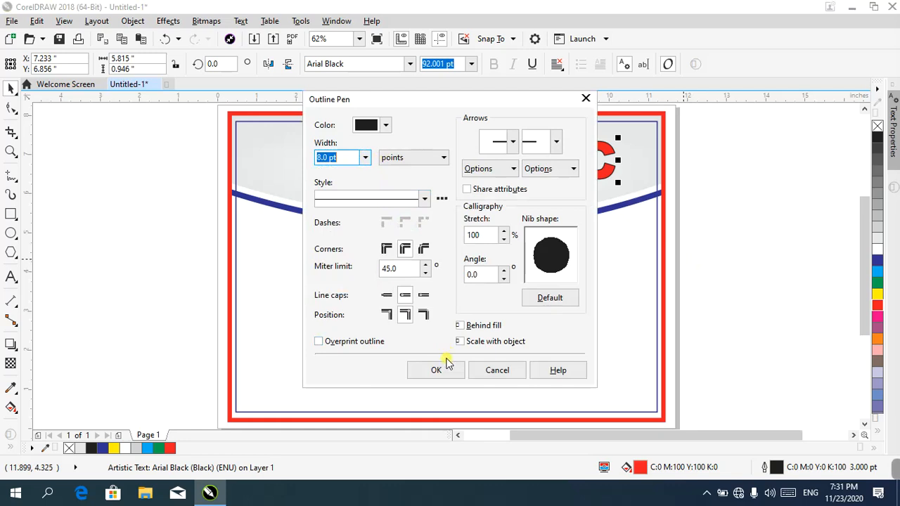
click(436, 370)
right_click(877, 254)
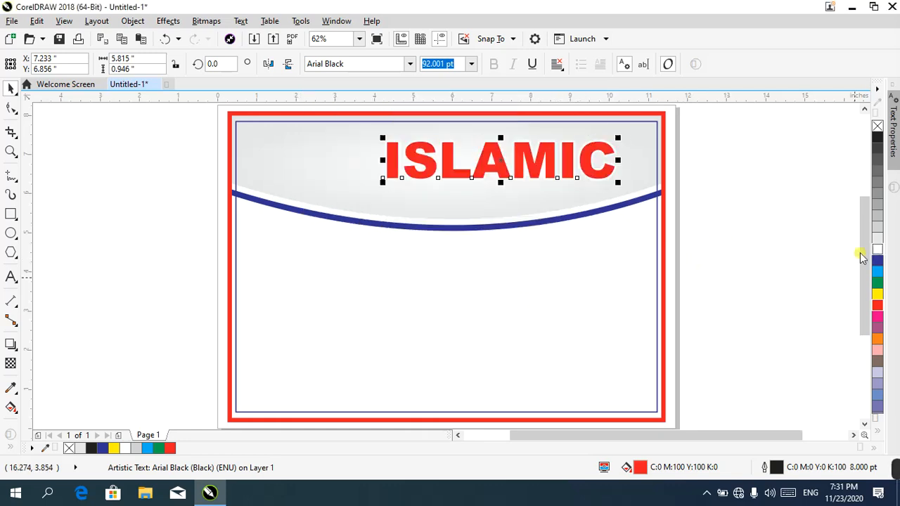
- Add a drop shadow to the "ISLAMIC" heading, spreading evenly around the letters
click(12, 344)
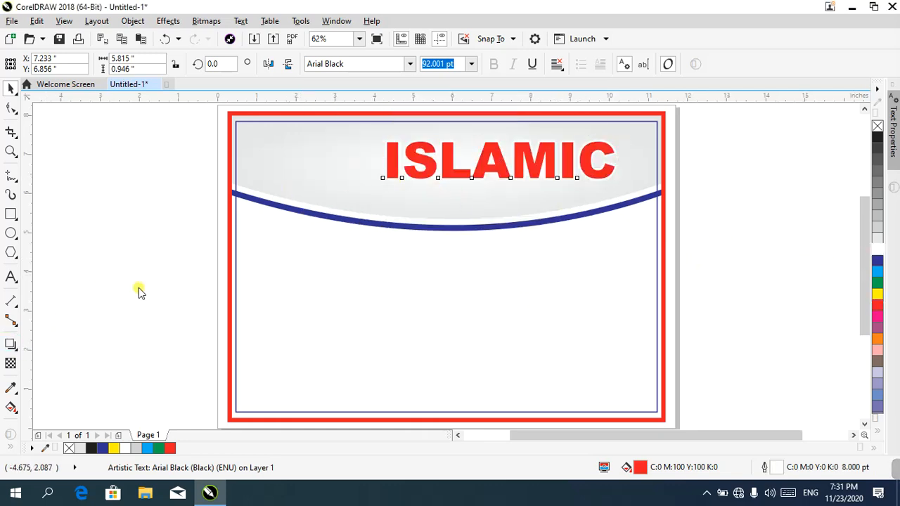
drag(387, 169, 618, 159)
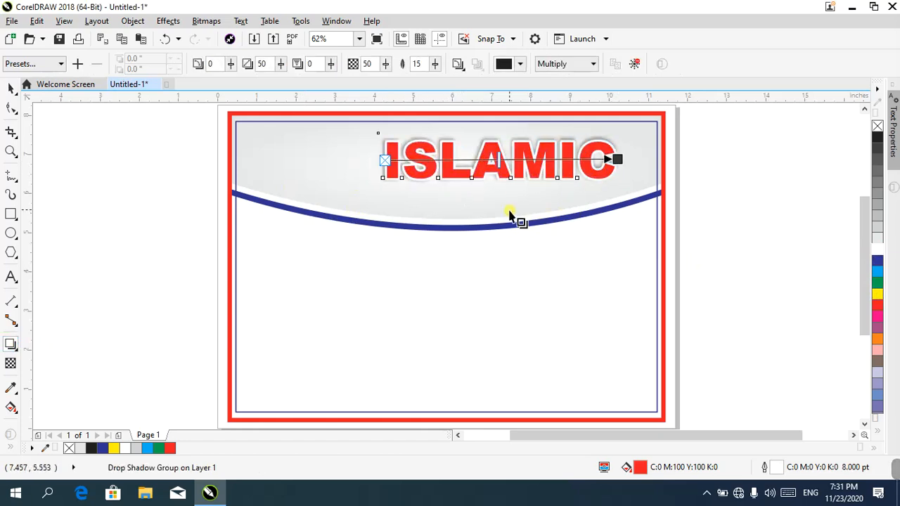
click(10, 88)
click(138, 257)
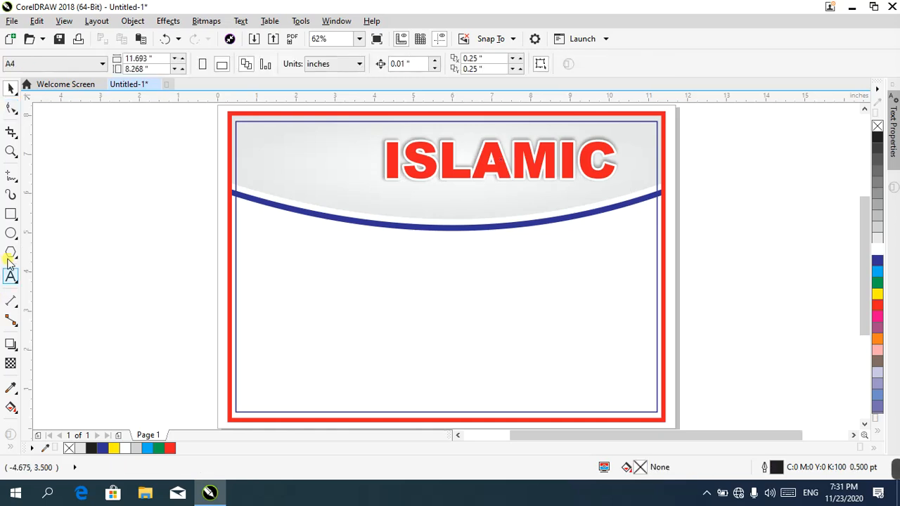
- Draw a circle about 2.64 inches wide beside the heading, fill it white and remove its outline
click(11, 233)
drag(258, 135, 362, 241)
click(13, 91)
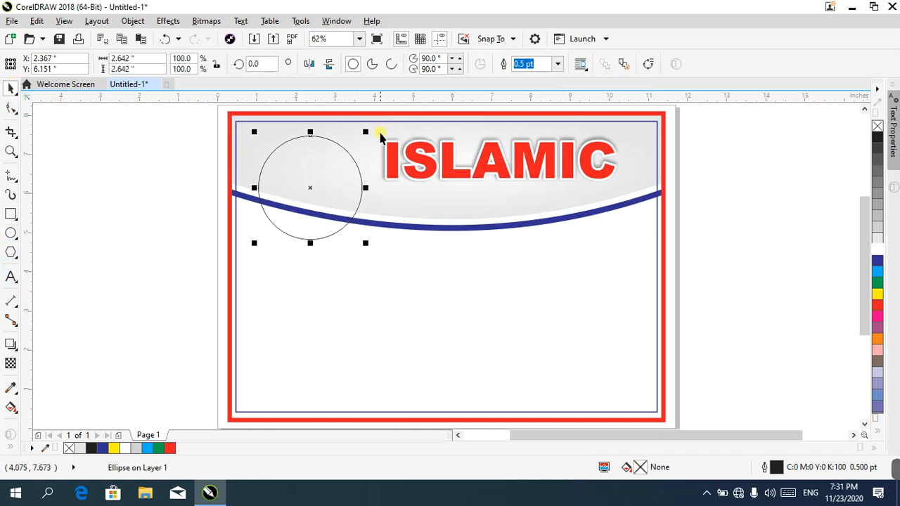
click(878, 238)
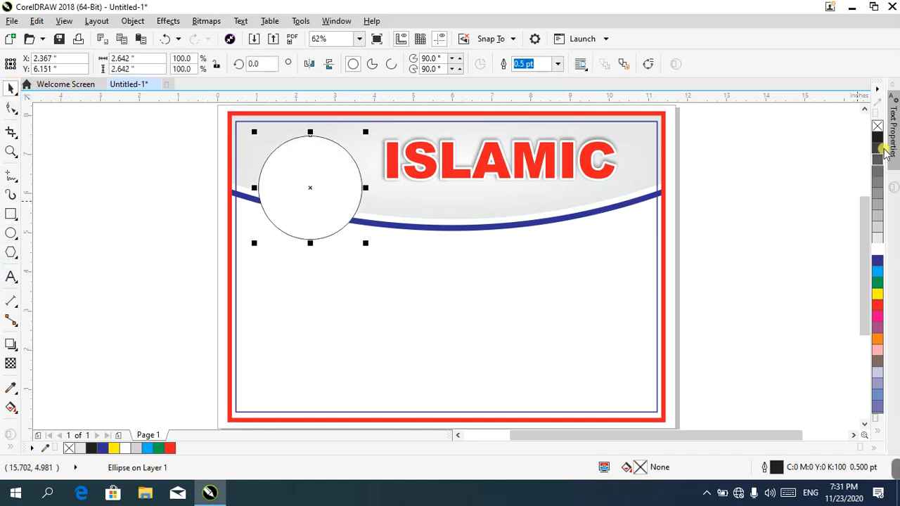
right_click(877, 126)
key(Escape)
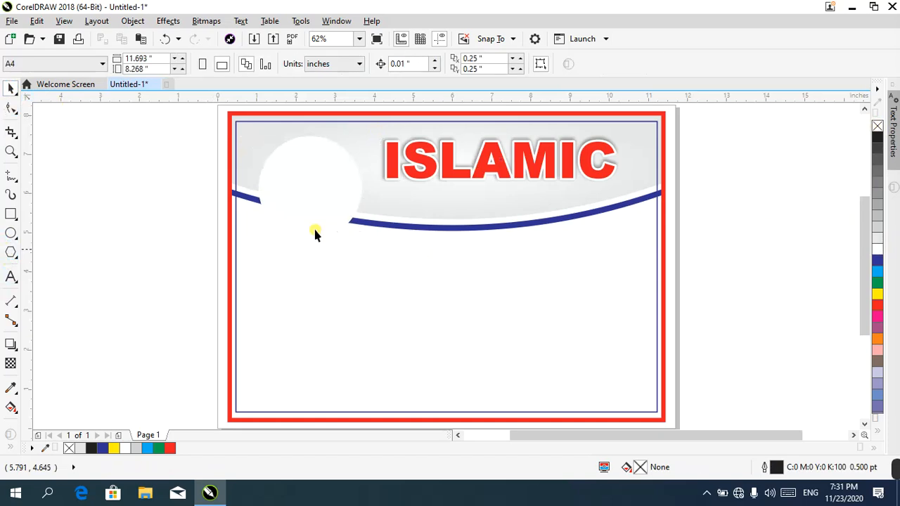
- Copy the white circle at about 102.5% from its centre, fill the copy 10% black and place it behind the original
click(300, 190)
drag(366, 133, 368, 128)
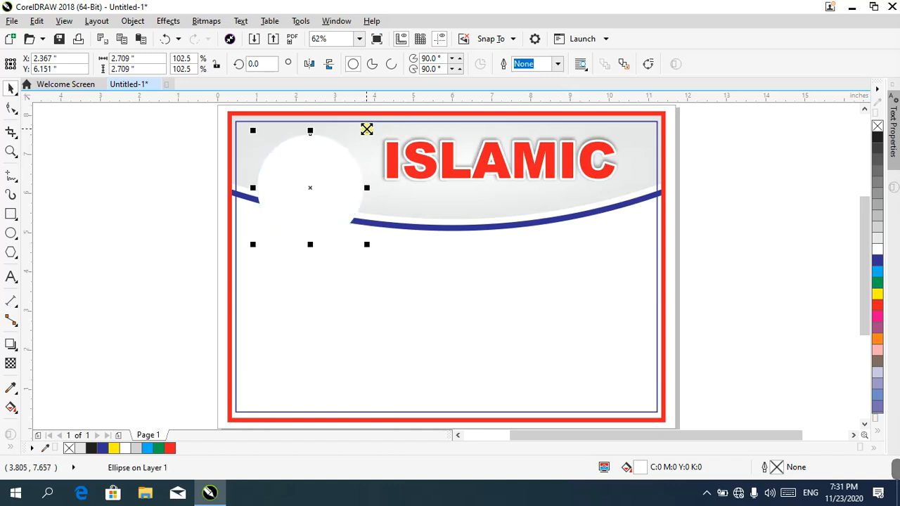
click(877, 241)
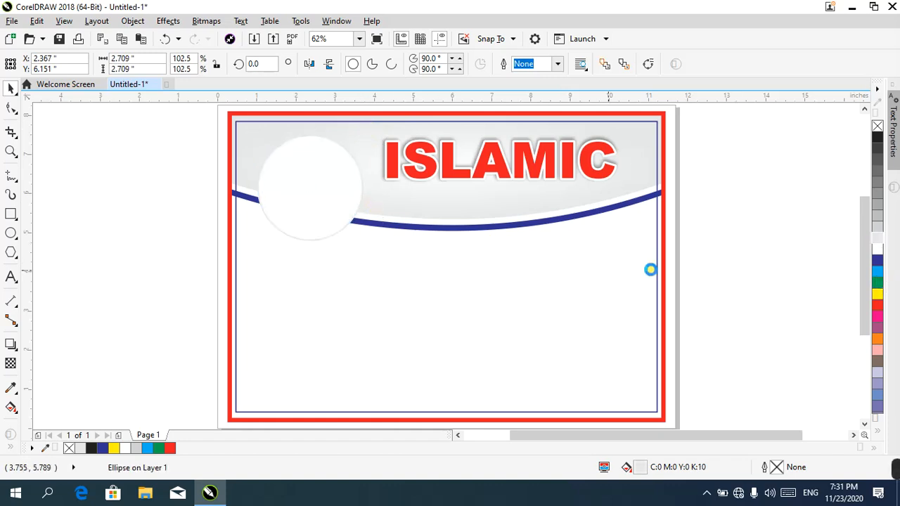
click(378, 283)
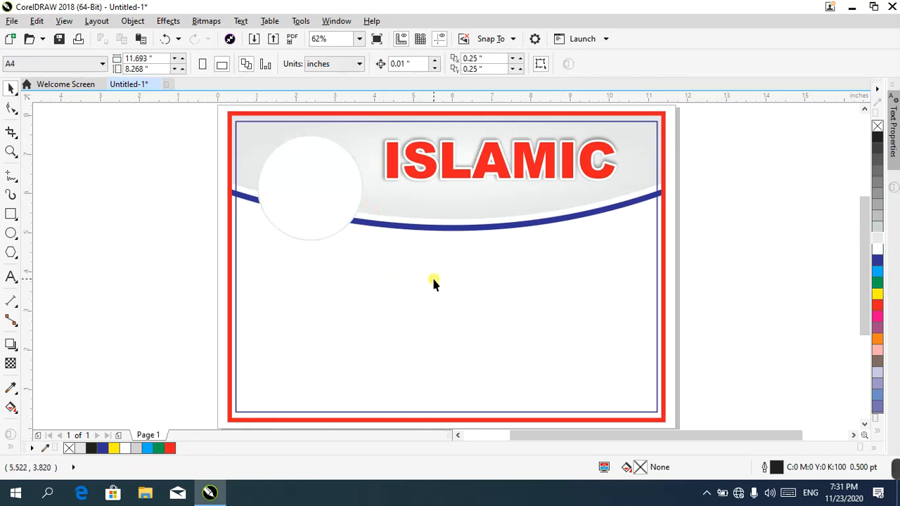
- Choose logo design.png from the project folder on drive D for import
key(ctrl+i)
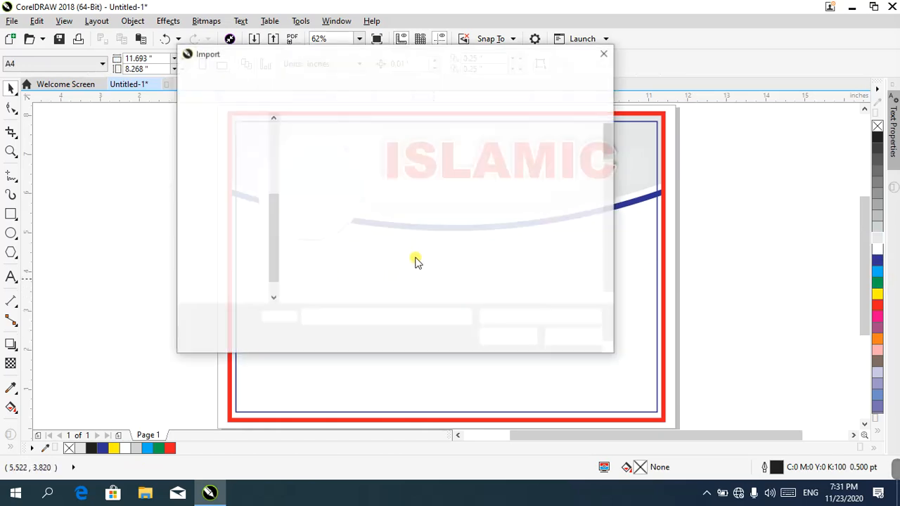
click(230, 193)
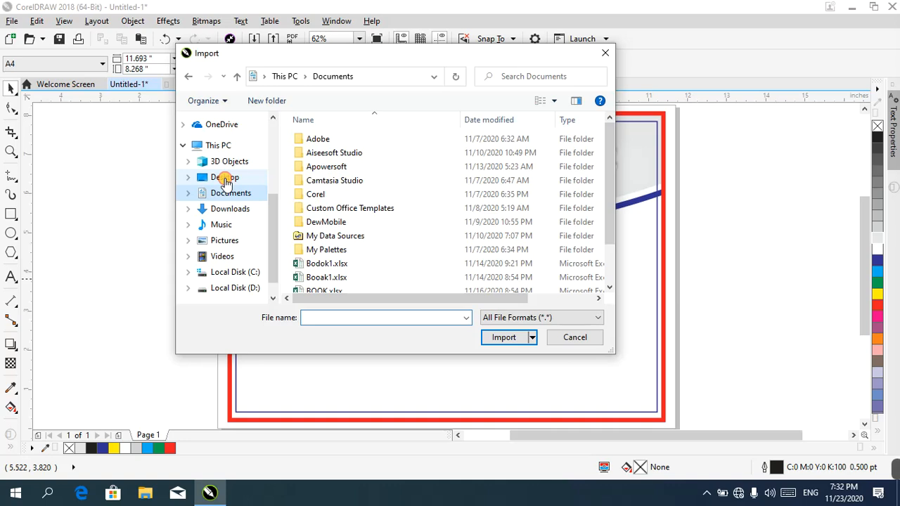
click(225, 177)
click(234, 288)
scroll(492, 228, down, 5)
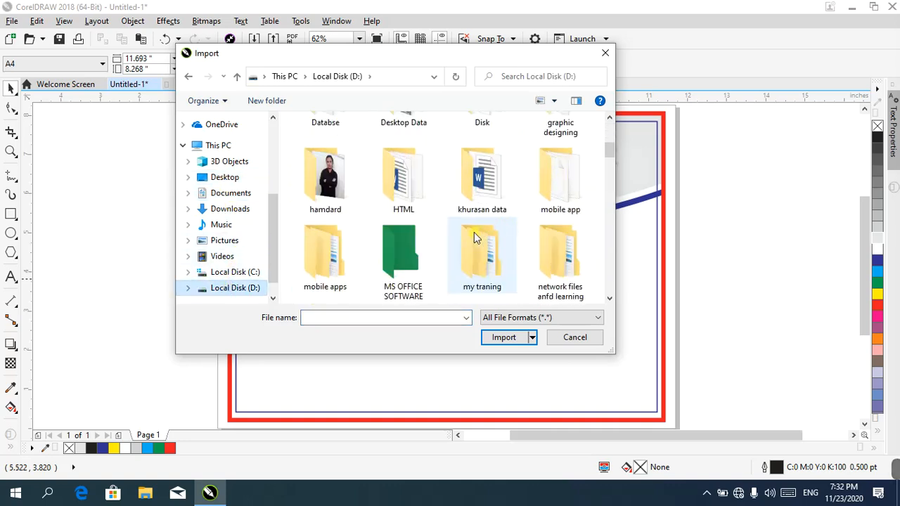
scroll(415, 239, down, 1)
scroll(357, 208, down, 4)
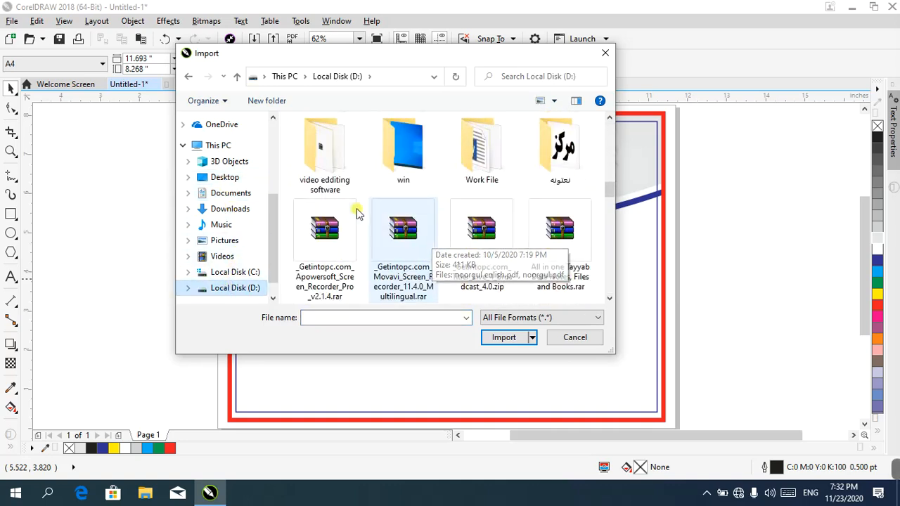
scroll(347, 176, up, 1)
double_click(324, 165)
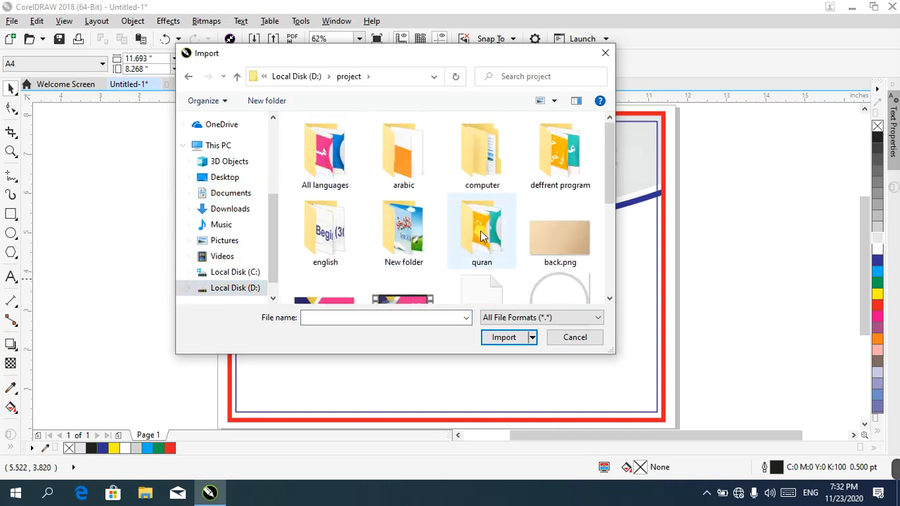
scroll(457, 225, down, 2)
double_click(324, 247)
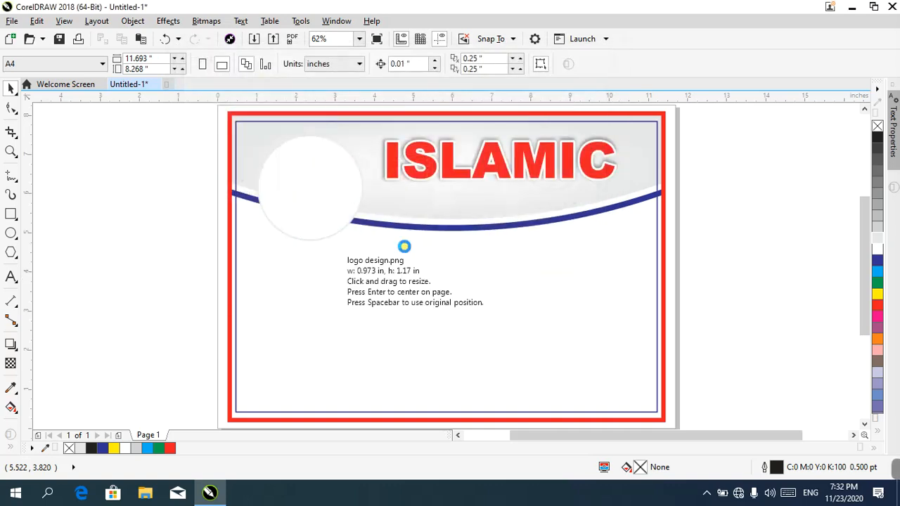
- Place the imported logo, centre it in the white circle and scale it to fit inside
drag(347, 241, 413, 317)
drag(388, 281, 318, 190)
drag(346, 225, 350, 232)
- Copy the "ISLAMIC" heading below the header band and replace the copy's text with "institute"
click(501, 175)
drag(501, 175, 493, 243)
right_click(493, 243)
double_click(493, 245)
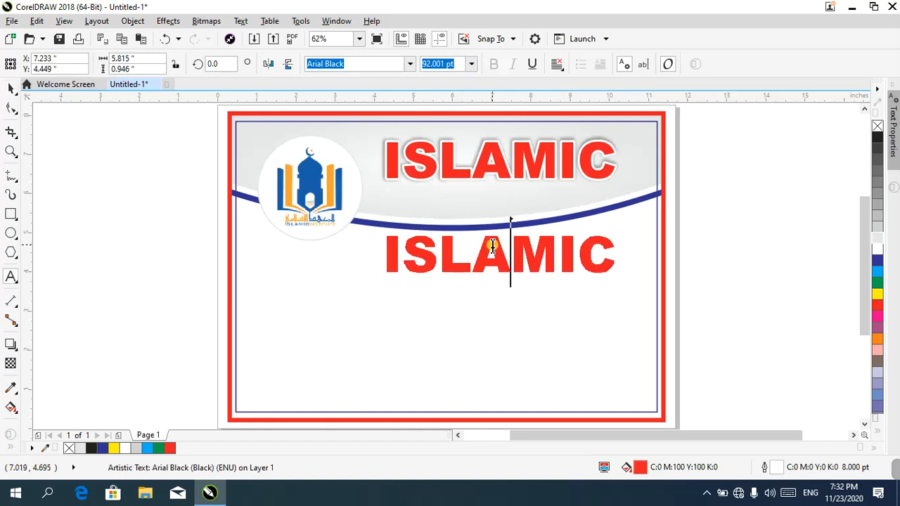
double_click(492, 245)
text(institute)
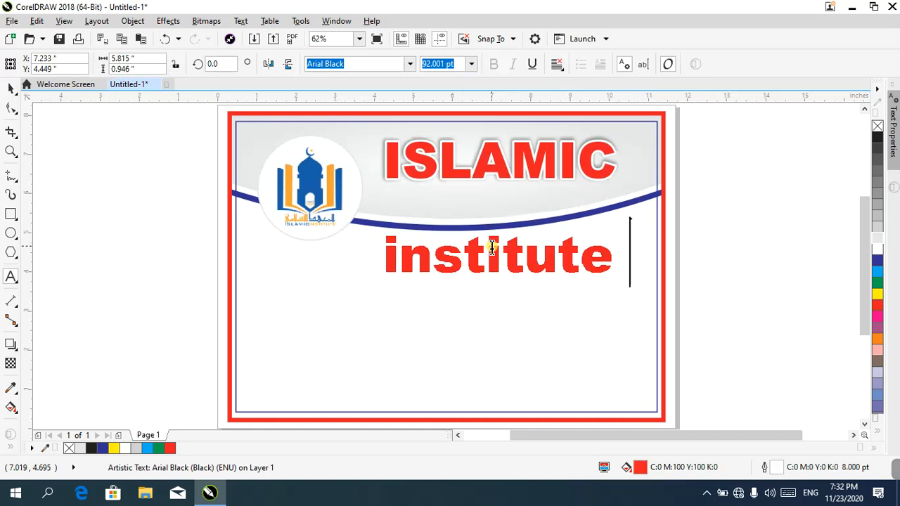
- Shrink the "institute" line, place it directly beneath "ISLAMIC" and widen its letter spacing to match the heading's width
key(ctrl+space)
drag(615, 276, 579, 290)
drag(542, 257, 617, 203)
click(11, 109)
key(space)
- Scale both heading lines together to about 88% within the header, and fill "institute" blue
drag(728, 128, 368, 249)
drag(626, 212, 596, 203)
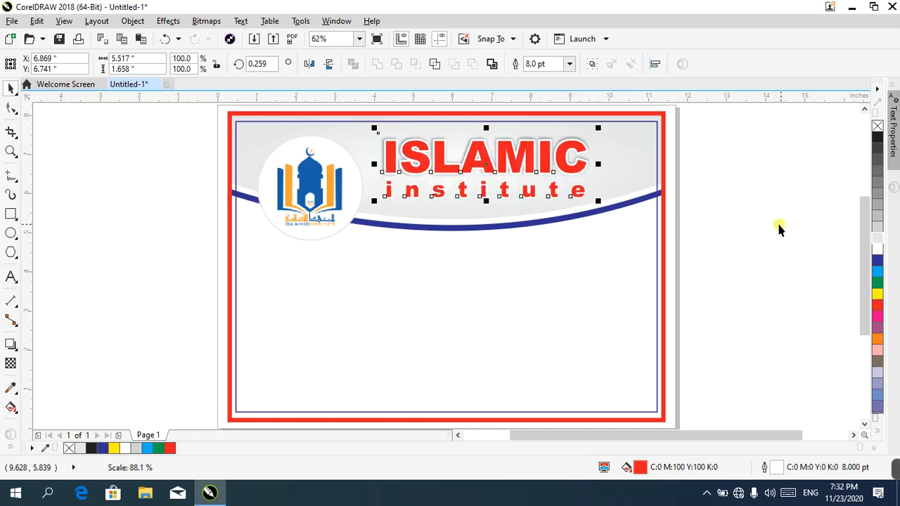
click(565, 200)
click(520, 190)
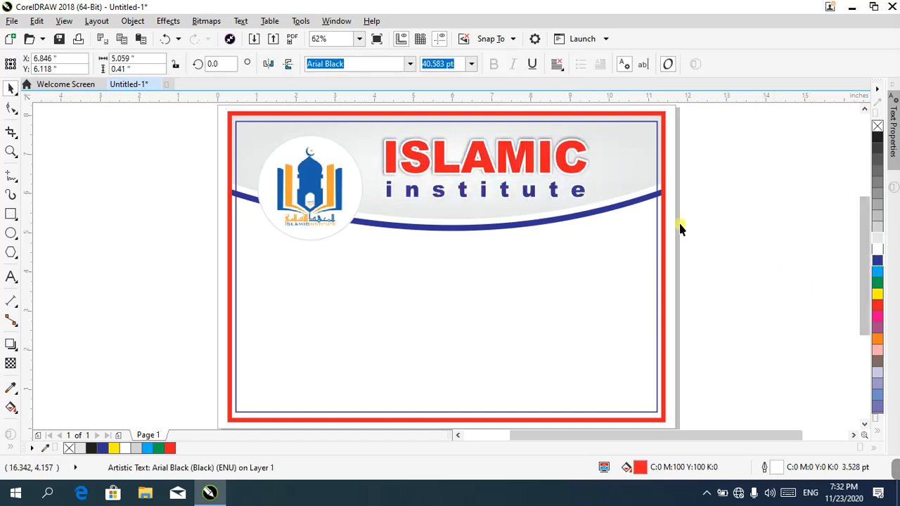
click(689, 260)
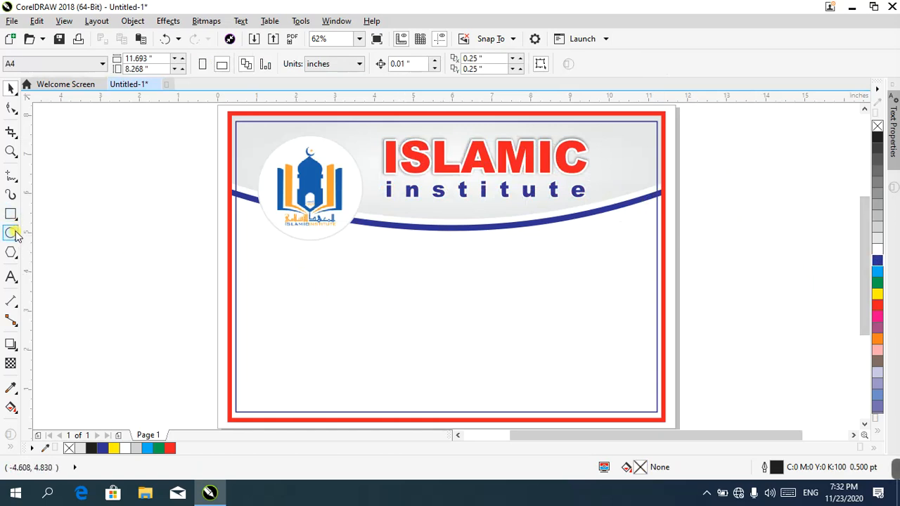
- Draw a paragraph text frame about 9.37 by 3.69 inches in the blank area below the header
click(11, 276)
drag(274, 251, 640, 396)
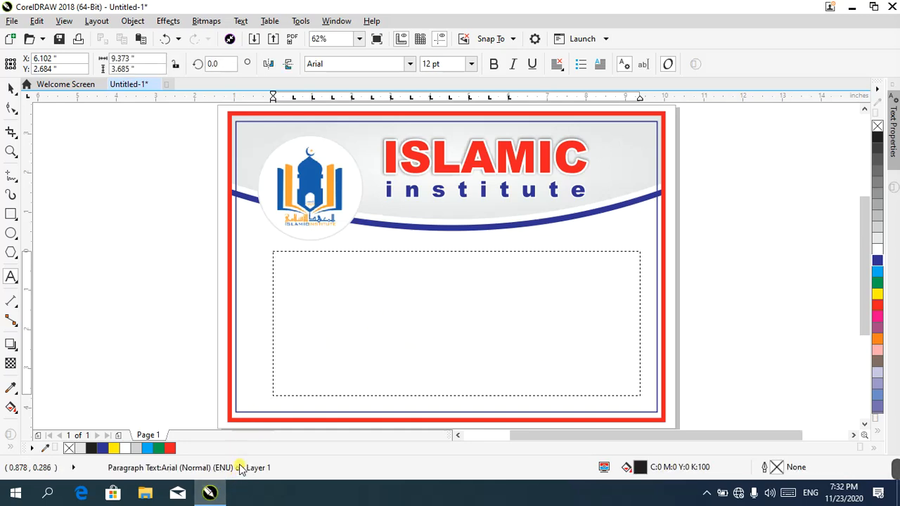
- Switch to Microsoft Word by running winword
key(super+r)
text(winword)
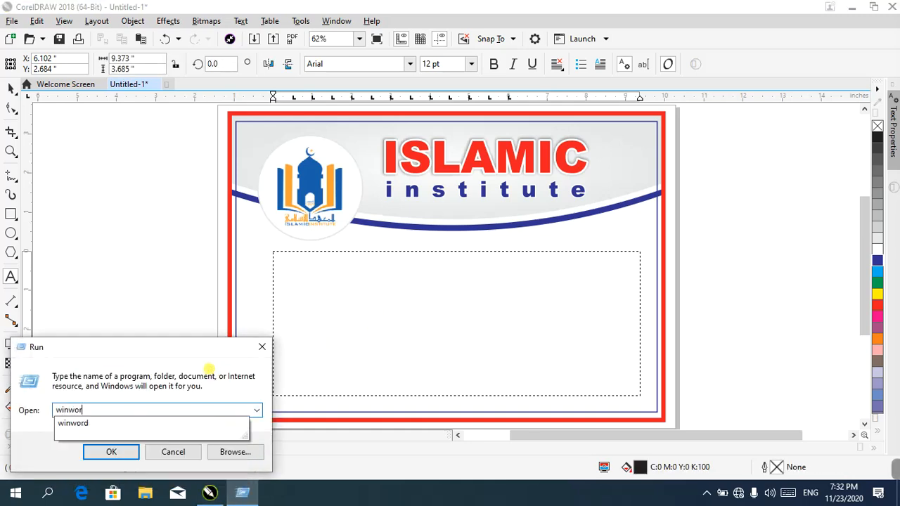
key(Return)
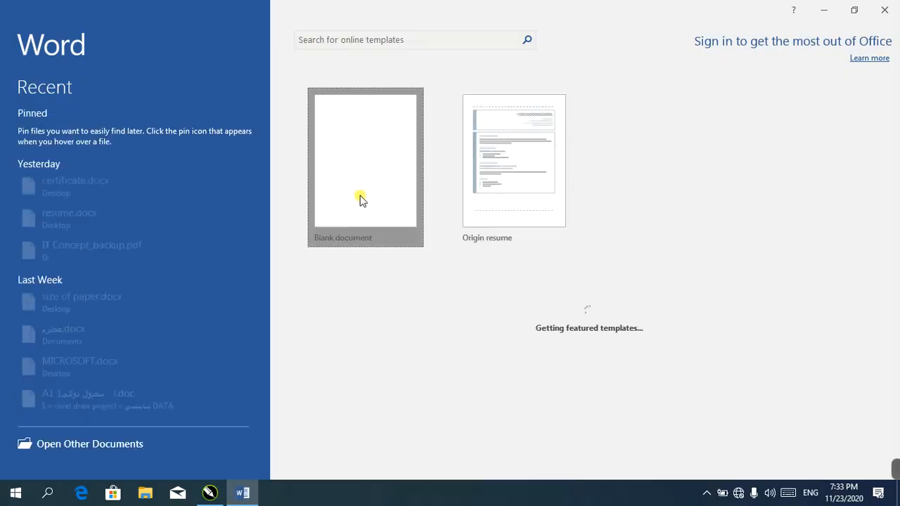
- Create a blank document, generate sample paragraphs with =rand() and copy all of the text
click(359, 195)
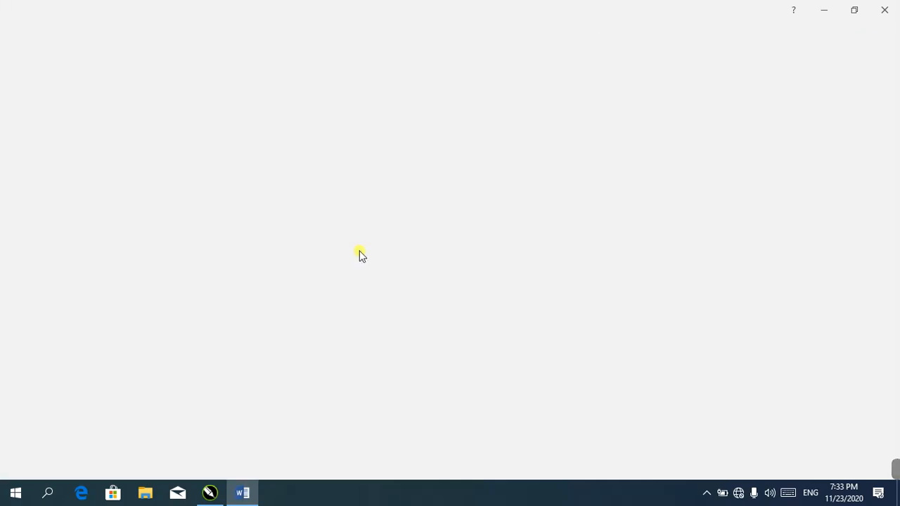
text(=rand())
key(Return)
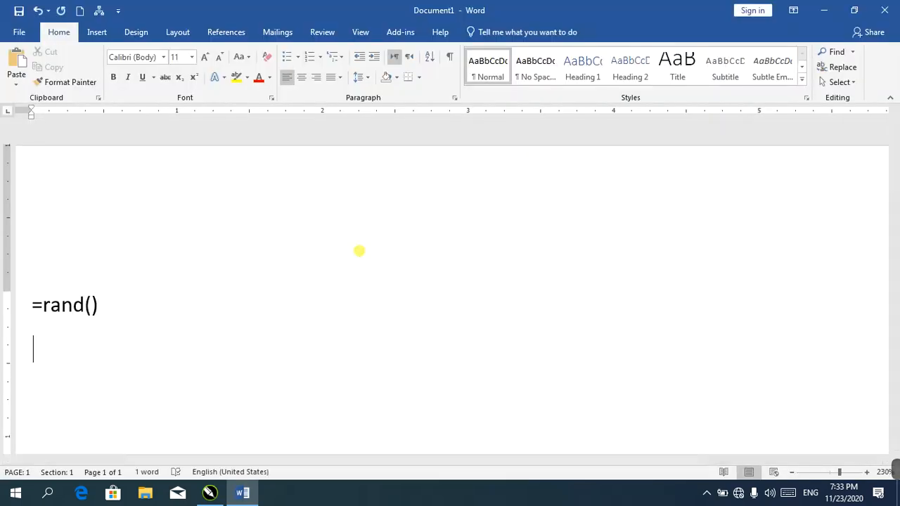
key(ctrl+a)
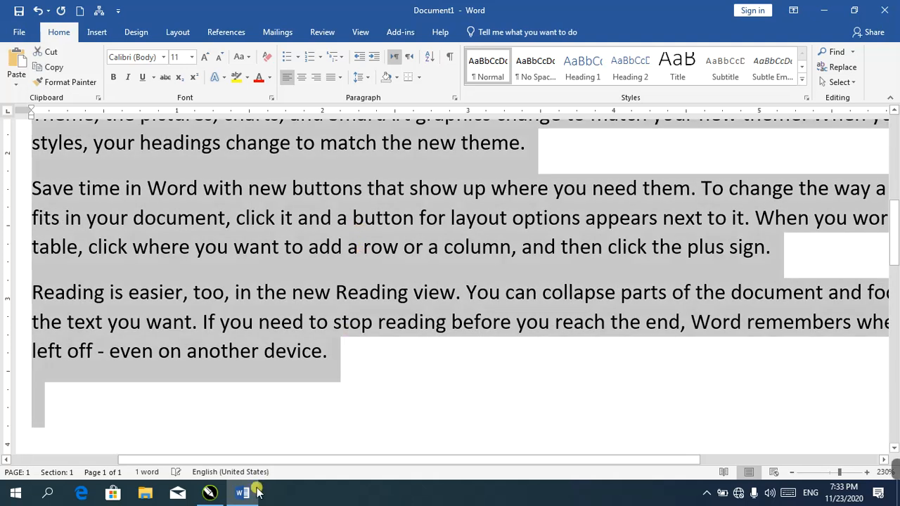
- Switch back to CorelDRAW and paste the copied paragraphs into the empty text frame below the header
click(210, 492)
click(339, 312)
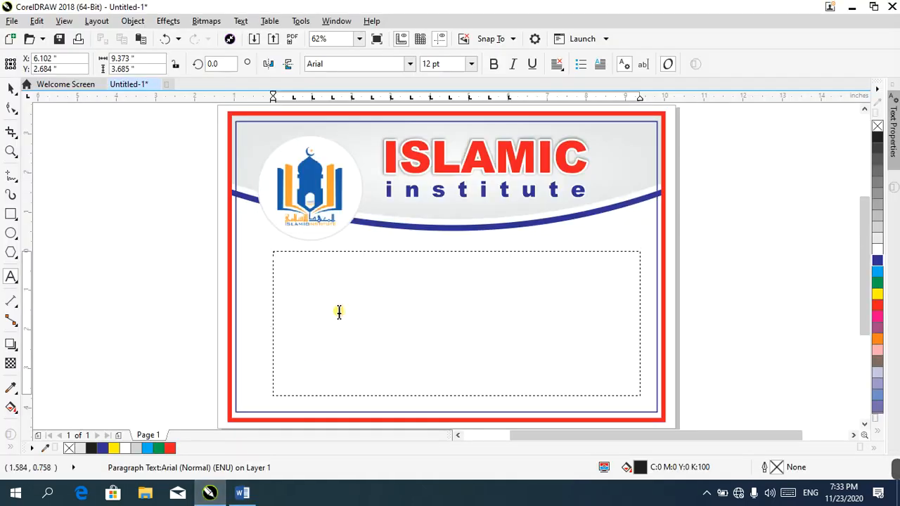
key(ctrl+v)
click(391, 354)
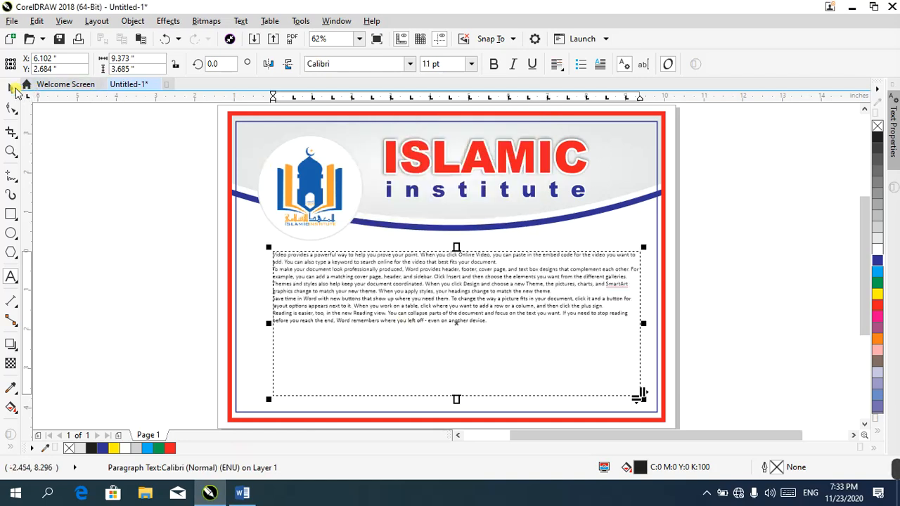
- Set the body text block's font size to 16 pt
click(11, 87)
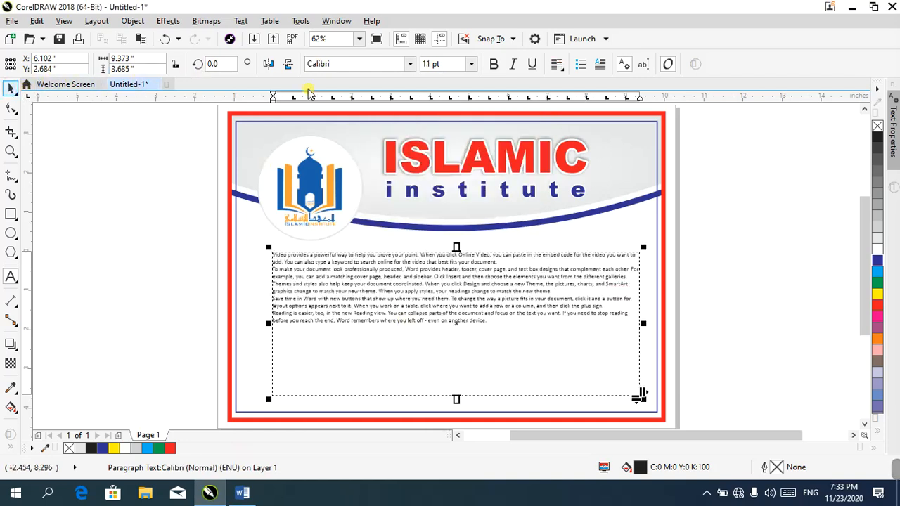
click(472, 64)
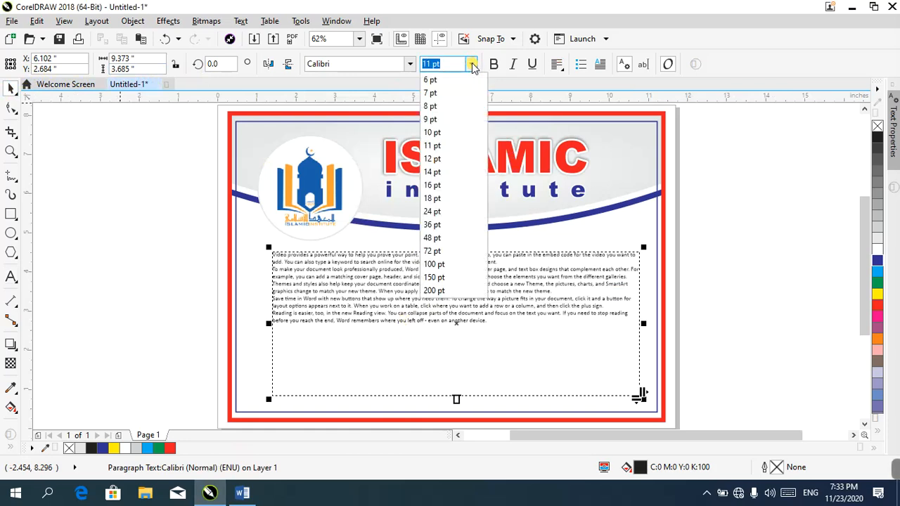
click(440, 187)
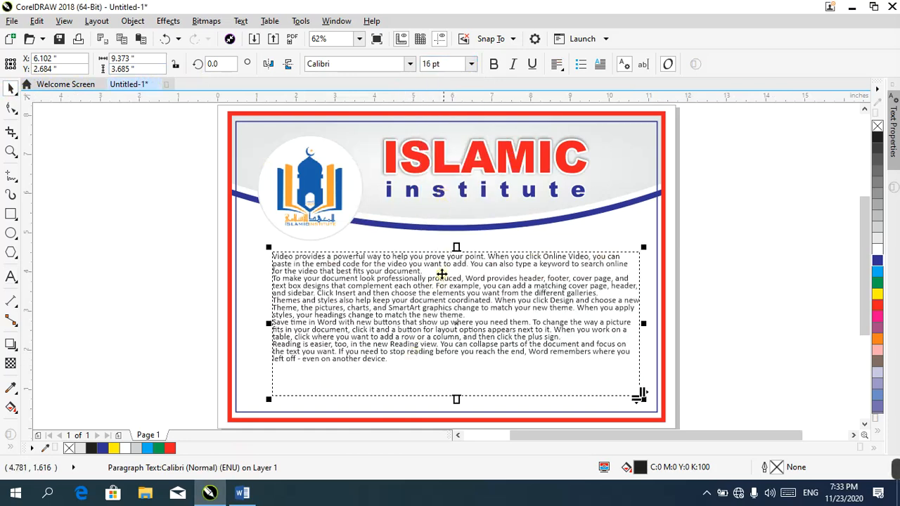
- Move the body text frame lower and resize it to about 9.71 by 3.05 inches, centred within the border
drag(426, 254, 417, 270)
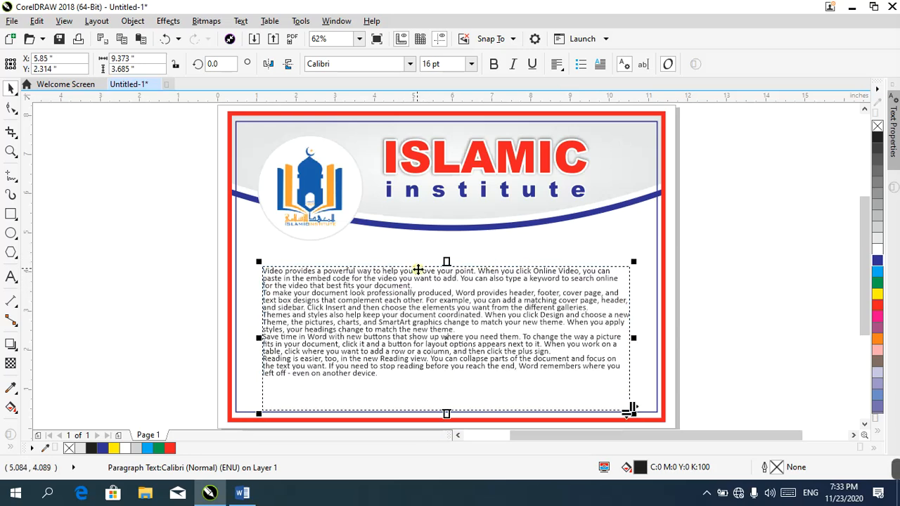
drag(444, 412, 445, 388)
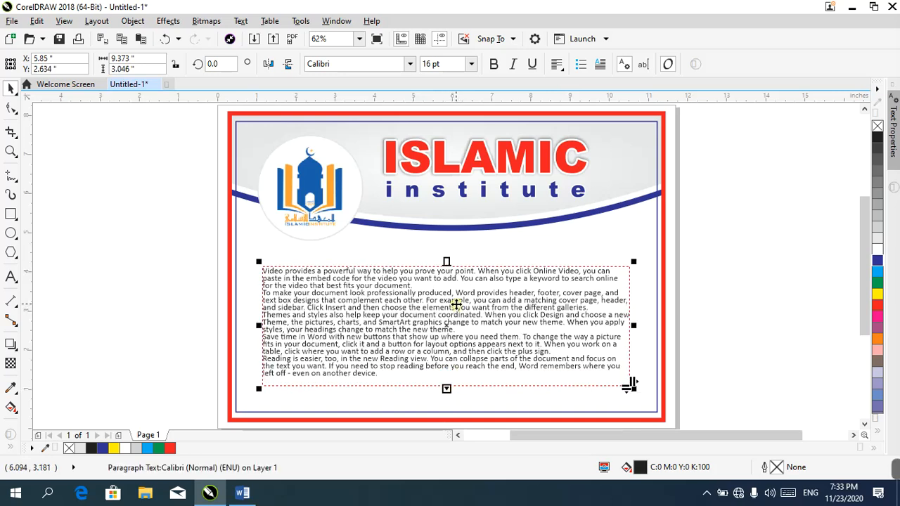
drag(631, 325, 646, 325)
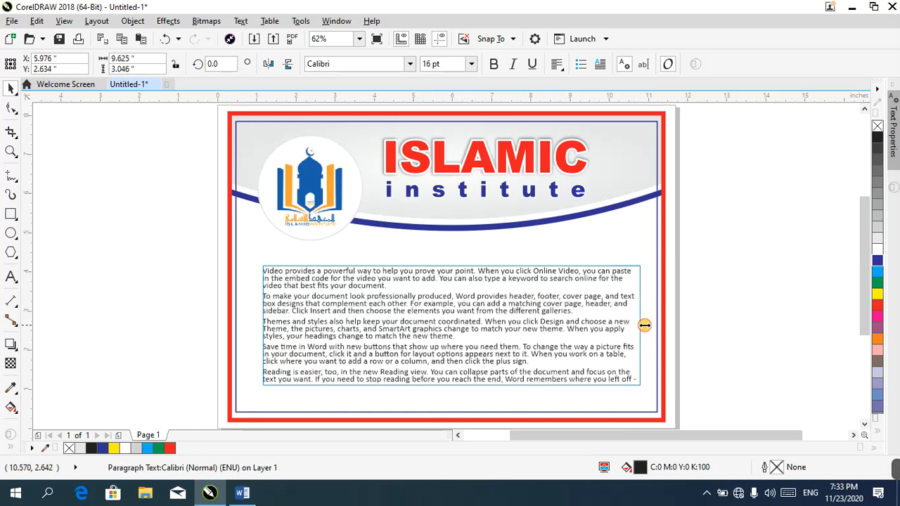
drag(263, 326, 256, 324)
drag(353, 313, 357, 320)
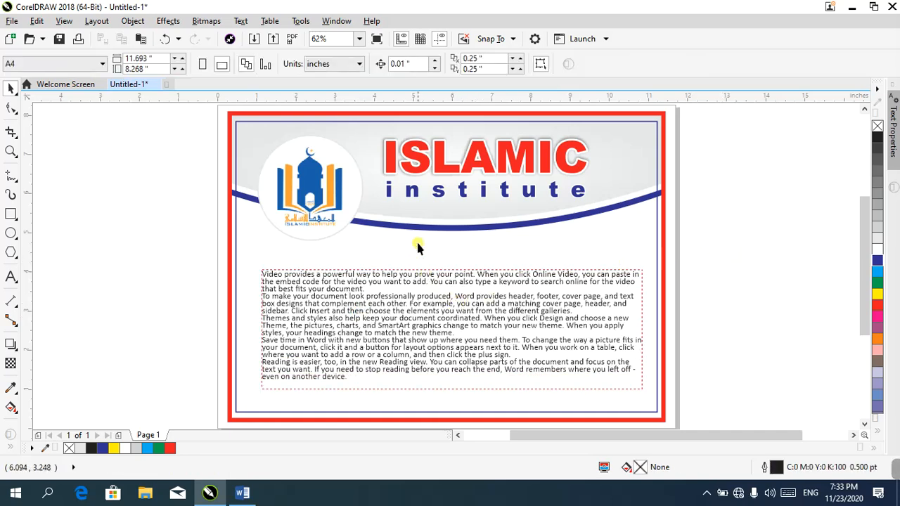
- Place a copy of the logo over the middle of the body text and enlarge it to about 2.88 by 3.47 inches
drag(307, 182, 439, 307)
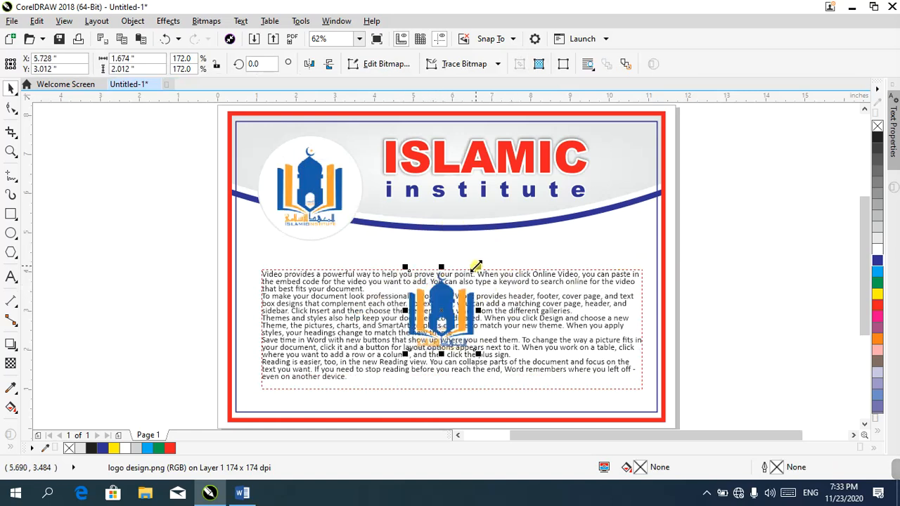
drag(482, 270, 514, 237)
drag(453, 286, 458, 293)
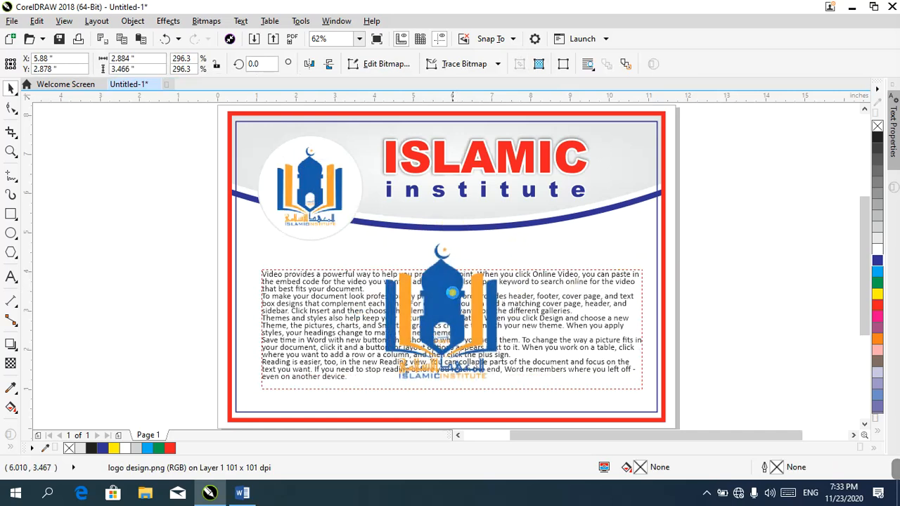
click(598, 297)
right_click(598, 293)
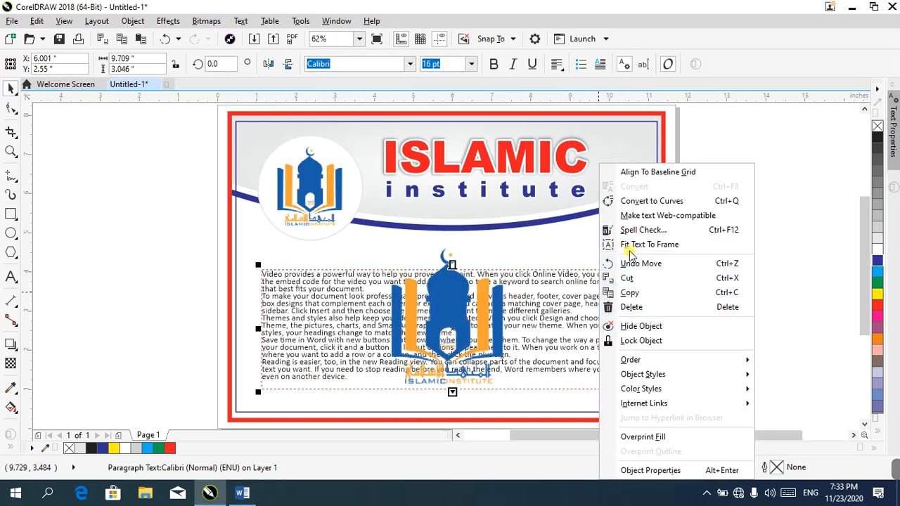
click(562, 289)
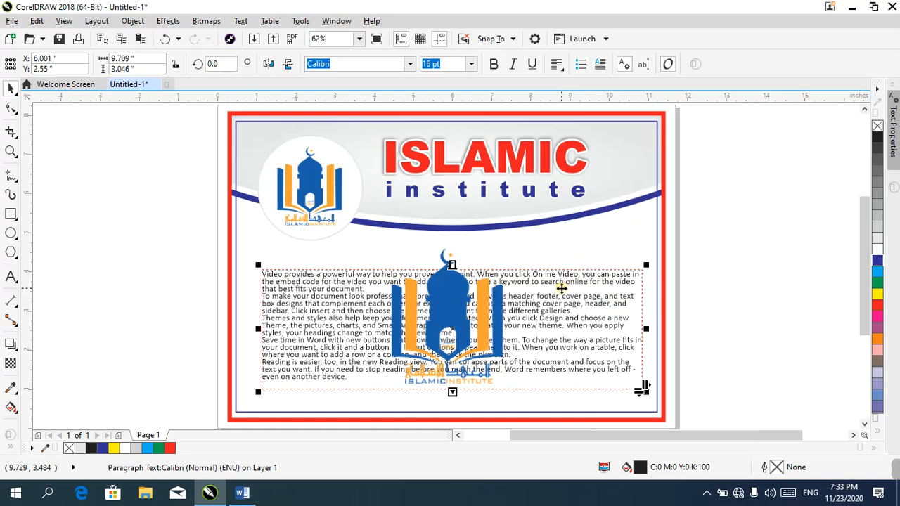
click(241, 20)
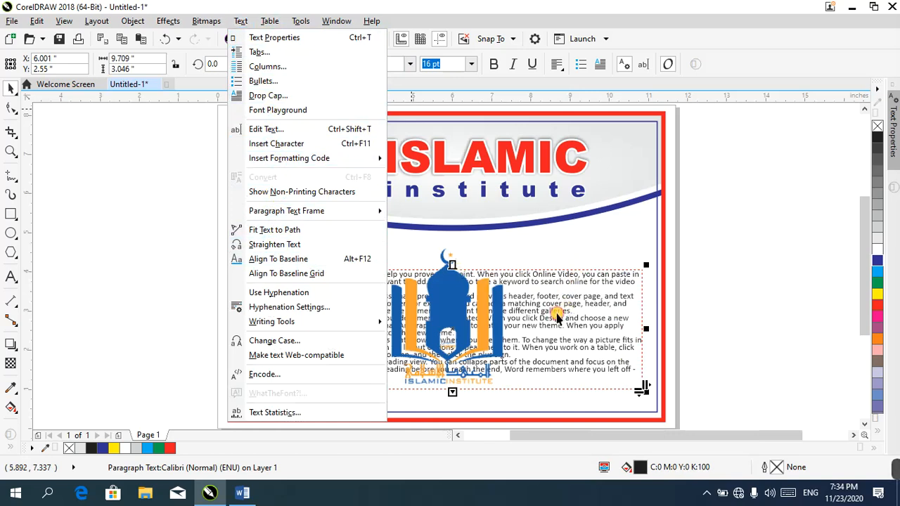
click(554, 309)
click(550, 303)
right_click(554, 283)
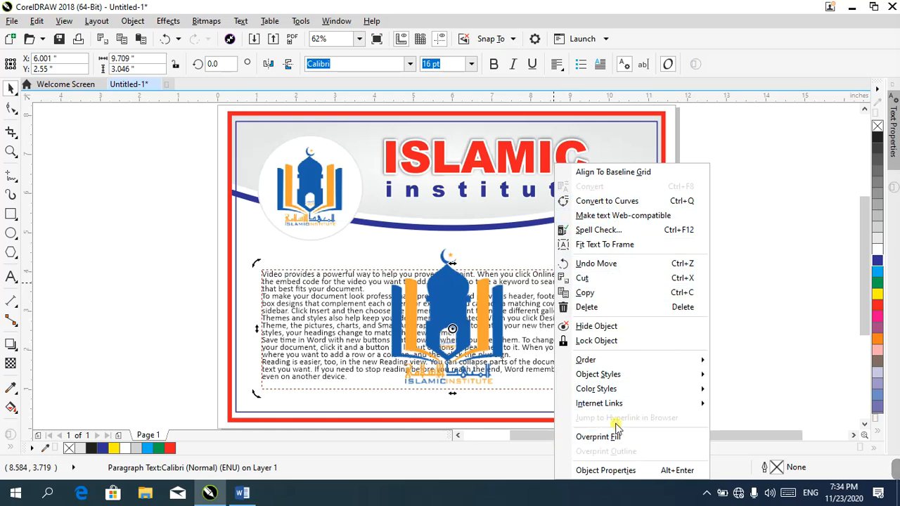
click(342, 287)
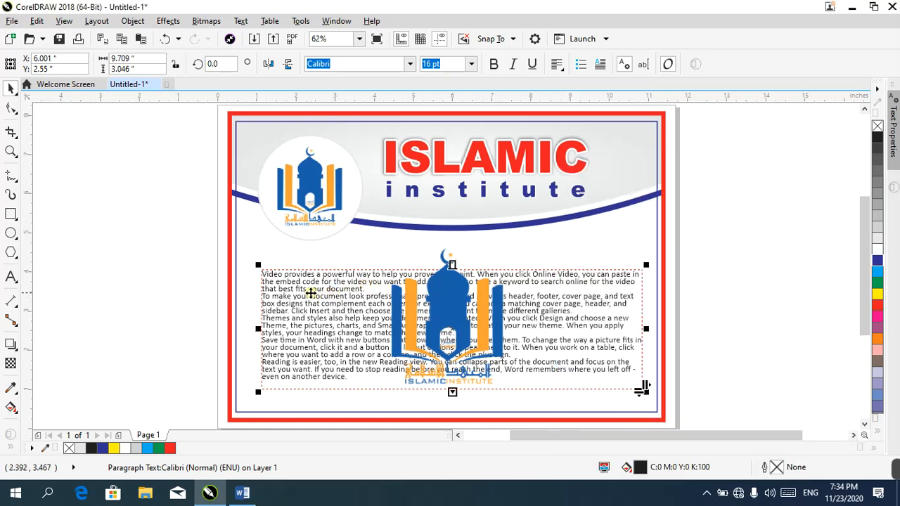
double_click(310, 293)
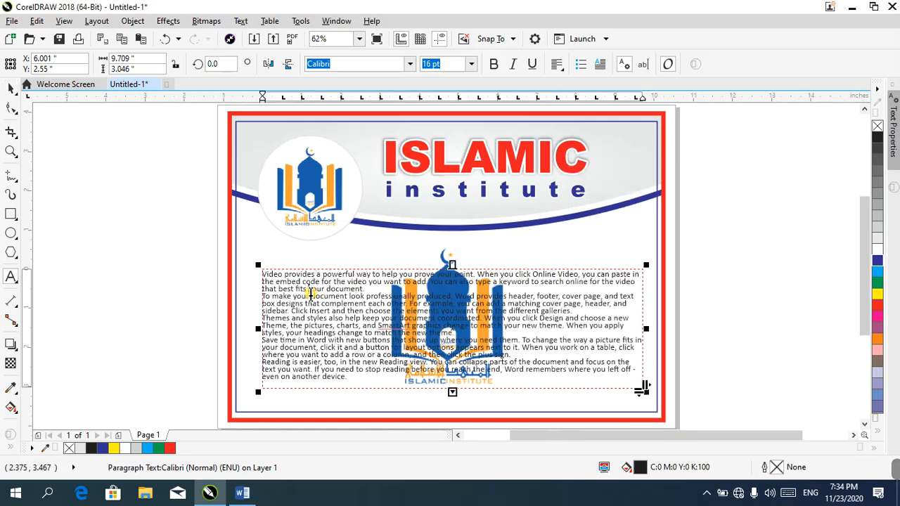
triple_click(311, 294)
key(ctrl+space)
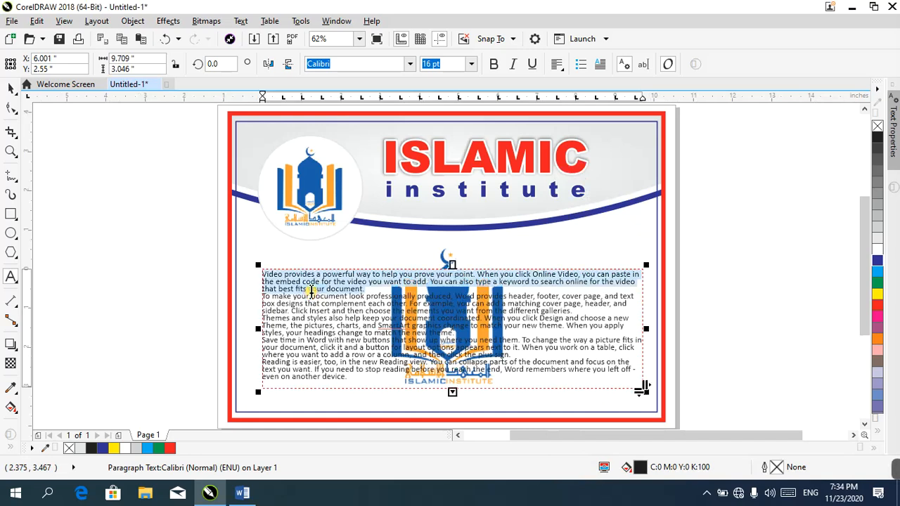
click(243, 21)
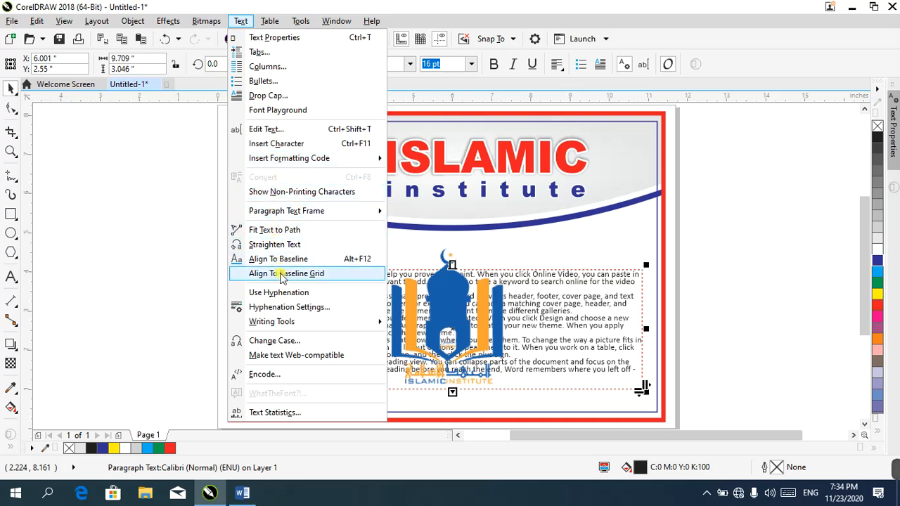
click(271, 37)
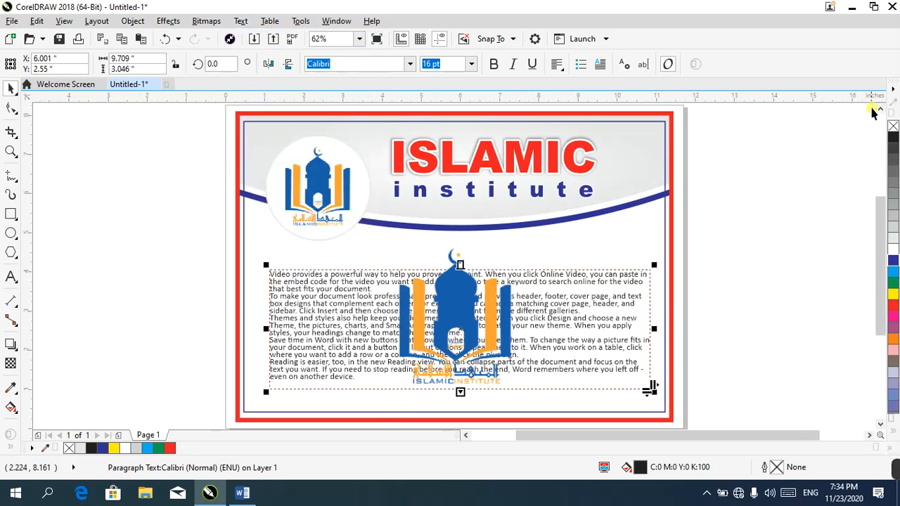
- Send the logo copy behind the body text, enlarge it to about 3.27 by 3.93 inches and centre it below the header
click(430, 276)
click(460, 285)
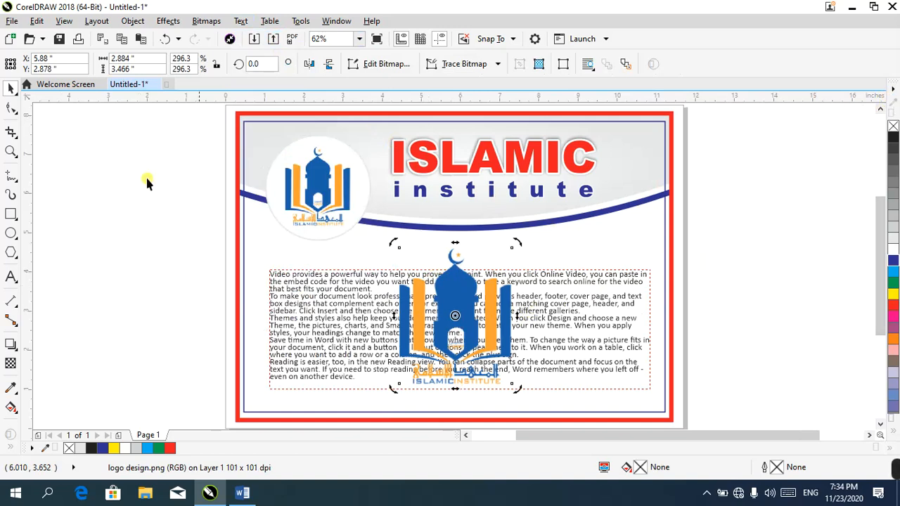
click(12, 367)
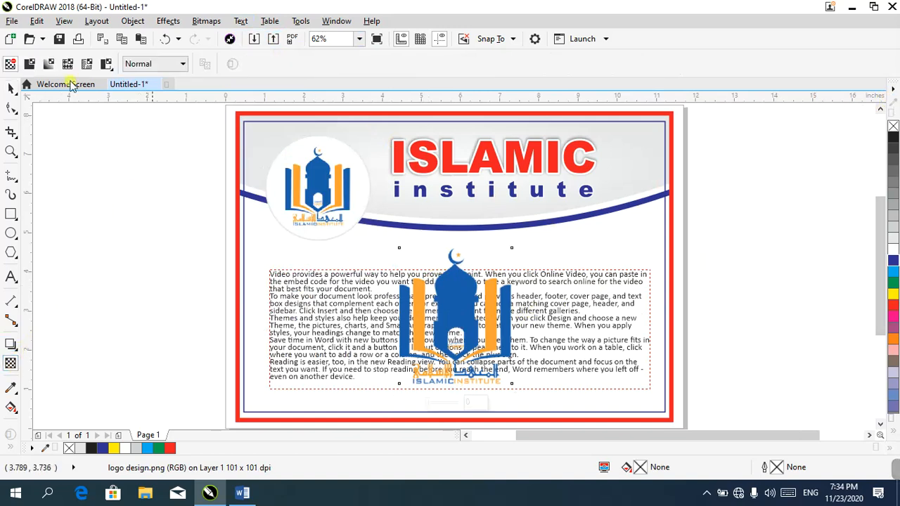
key(space)
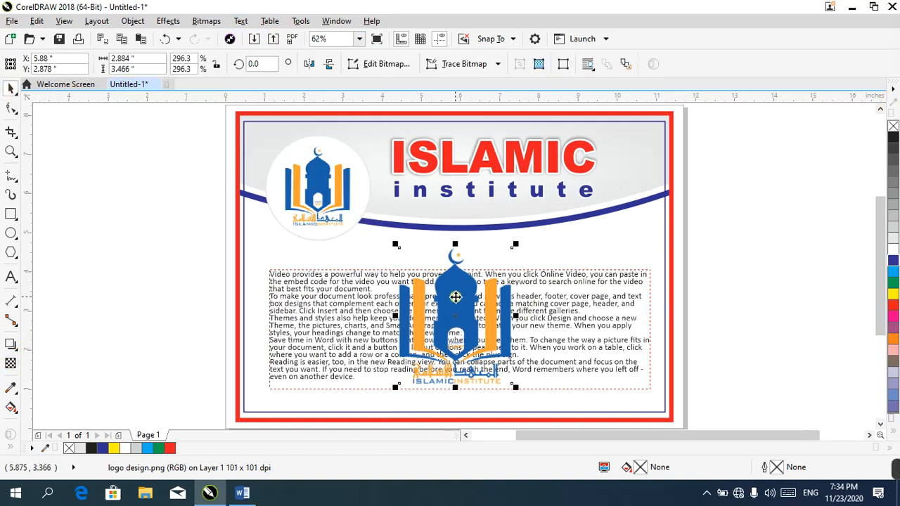
click(456, 298)
drag(519, 243, 532, 225)
drag(460, 317, 454, 321)
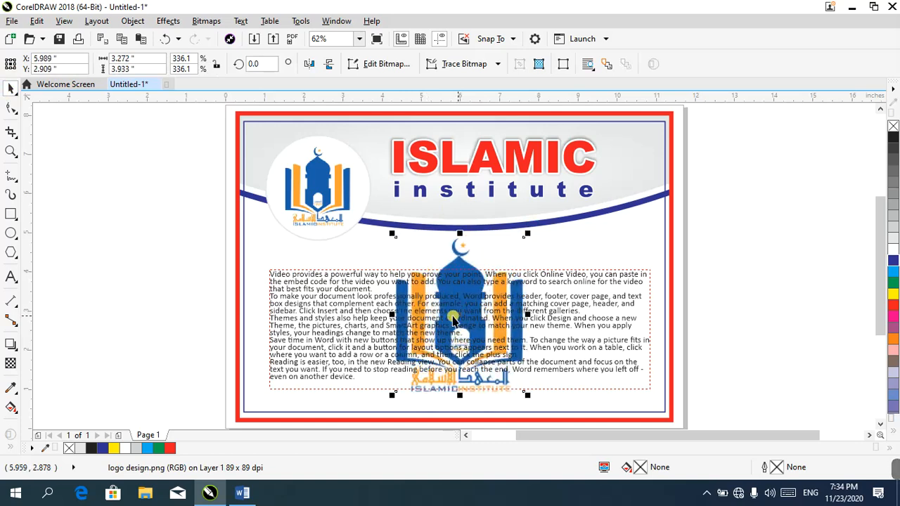
- Apply a uniform transparency of 75 to the large logo copy to turn it into a faint watermark
click(10, 364)
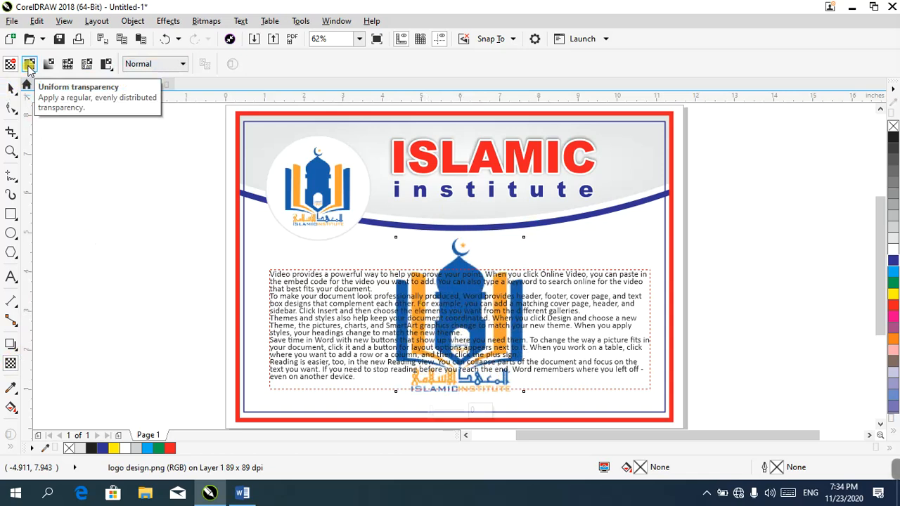
click(28, 64)
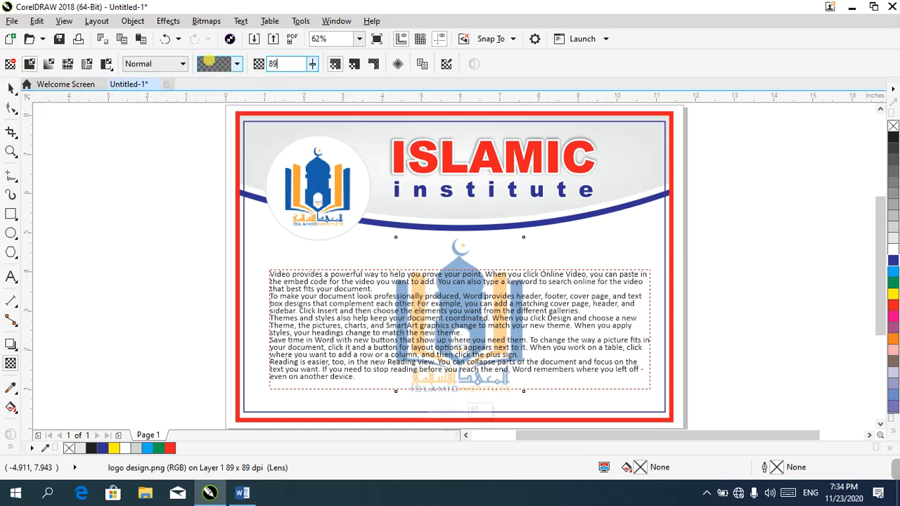
click(209, 62)
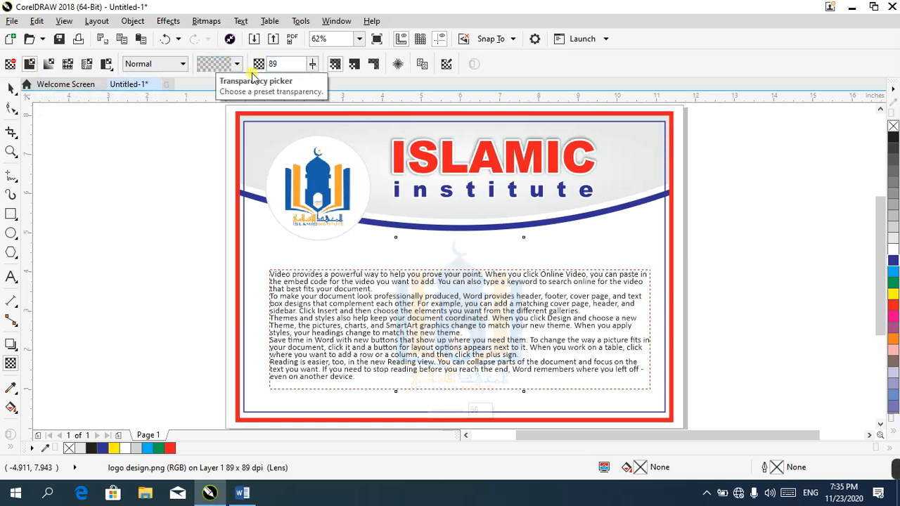
click(284, 62)
drag(284, 62, 253, 56)
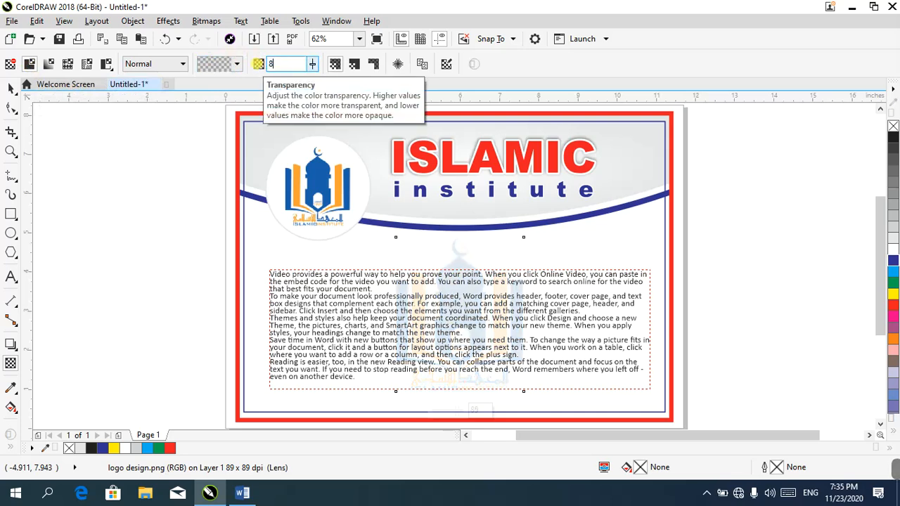
key(Return)
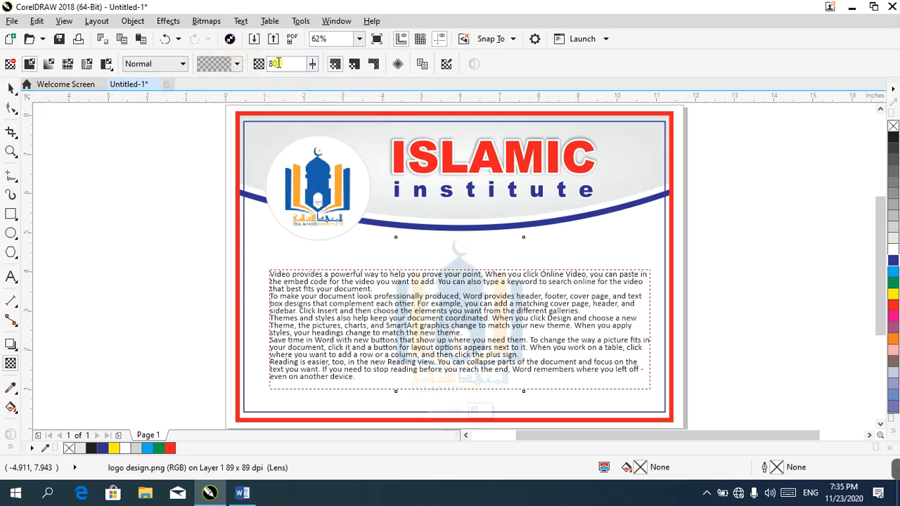
key(Return)
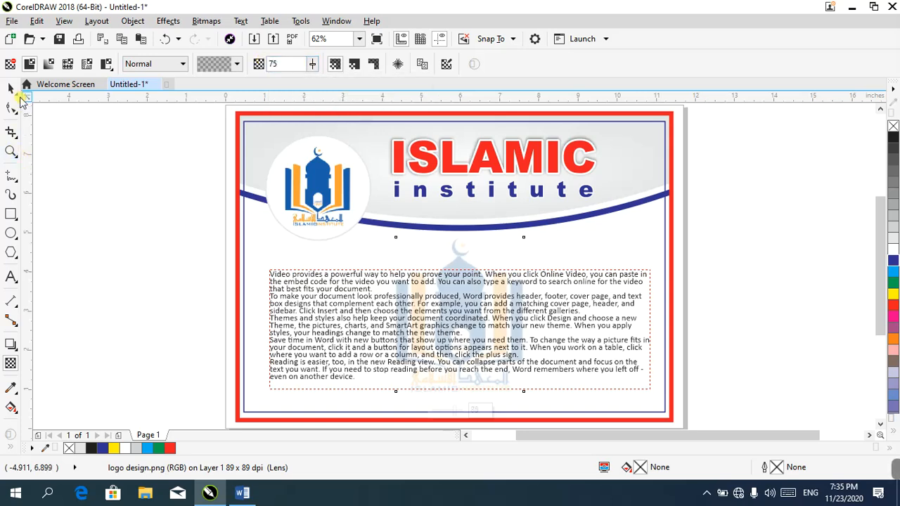
- Delete the body text block lying over the logo watermark
click(10, 88)
click(331, 307)
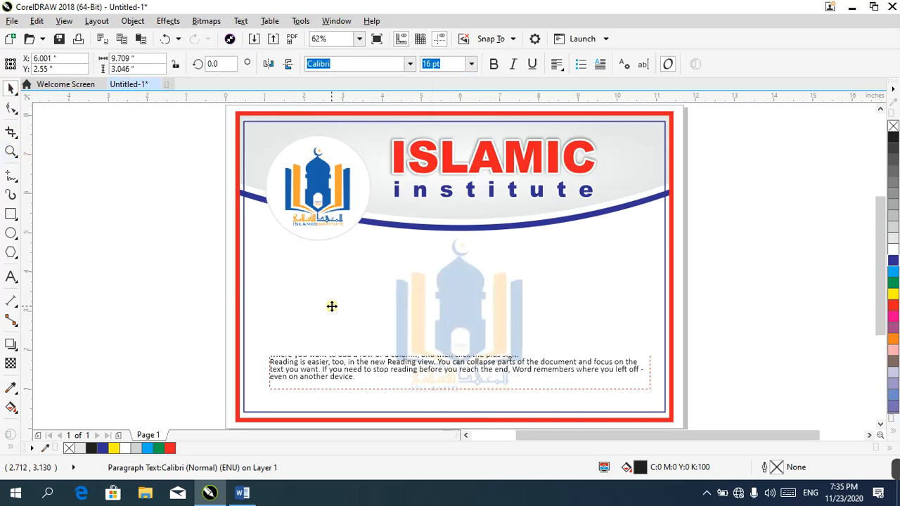
key(Delete)
click(454, 307)
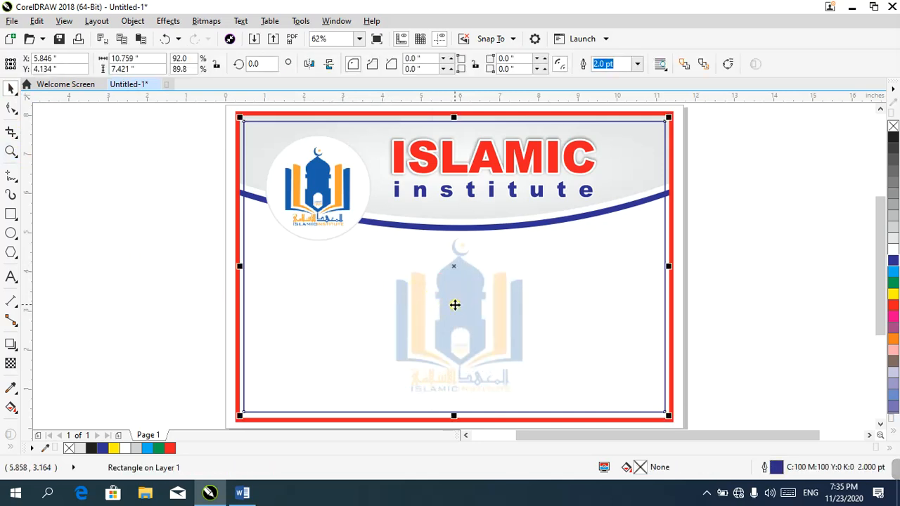
- Delete the faint logo watermark from the empty area below the curved header
click(751, 240)
click(476, 262)
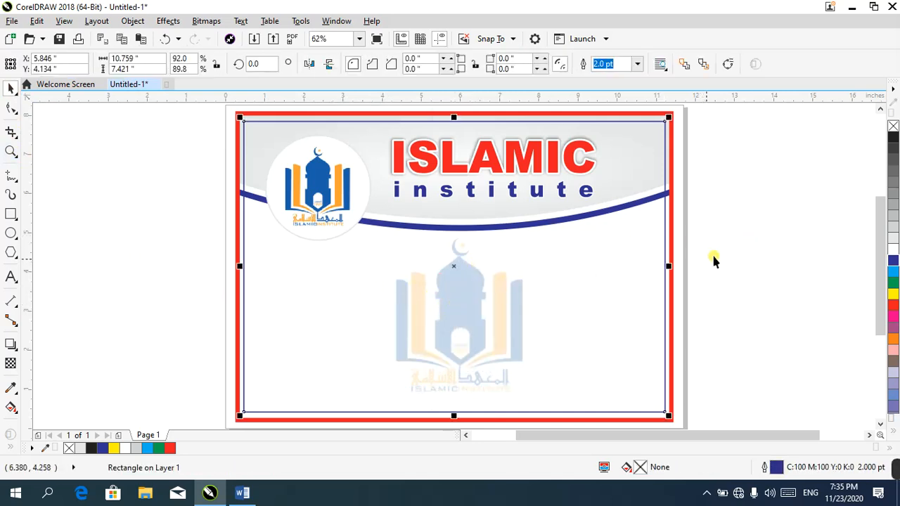
drag(779, 197, 341, 422)
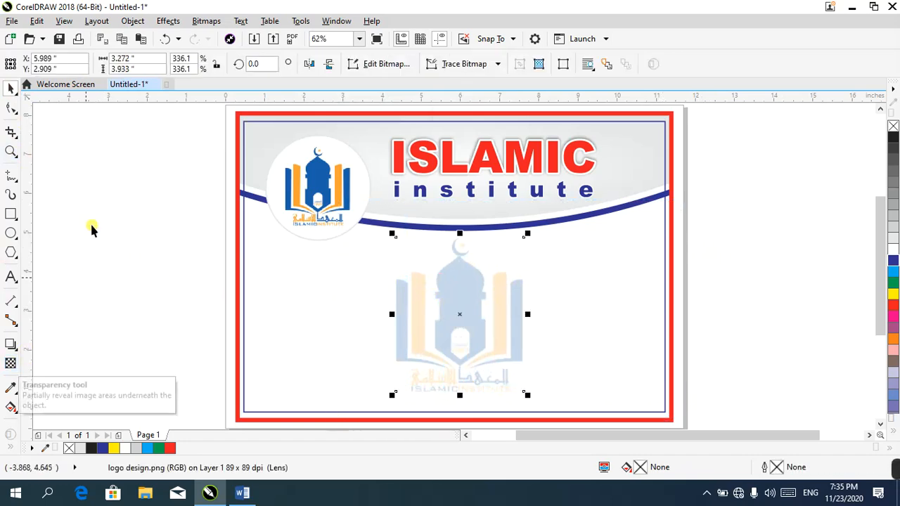
click(11, 364)
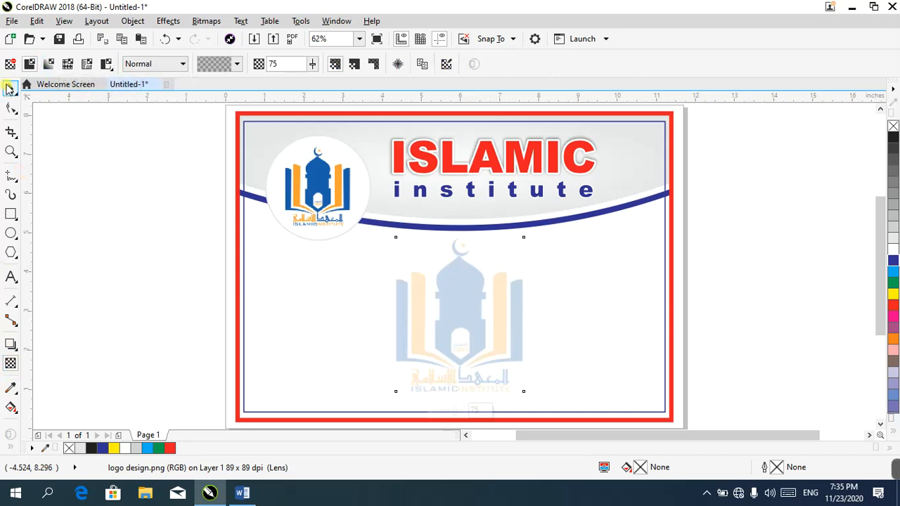
click(8, 88)
click(489, 309)
drag(762, 211, 348, 405)
key(Delete)
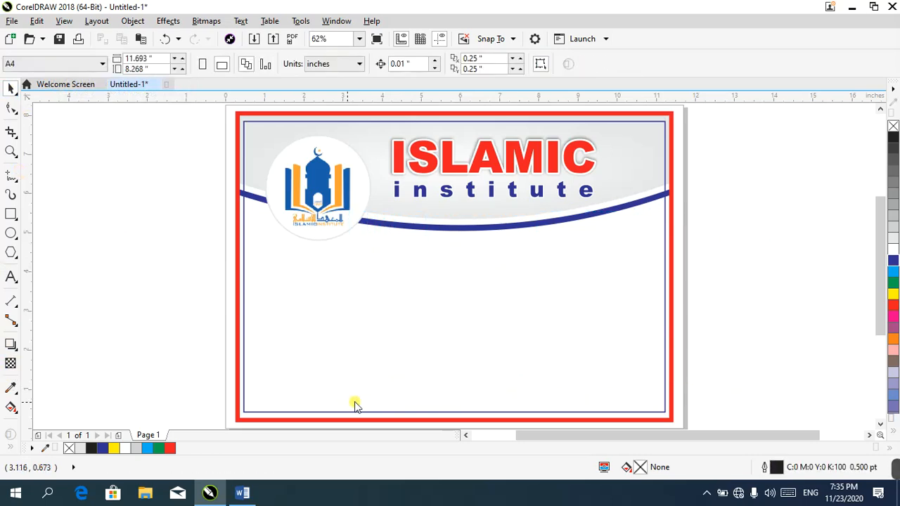
- Start an image import and browse to the folder of portrait photos on Local Disk (D:)
key(ctrl+i)
scroll(384, 176, down, 5)
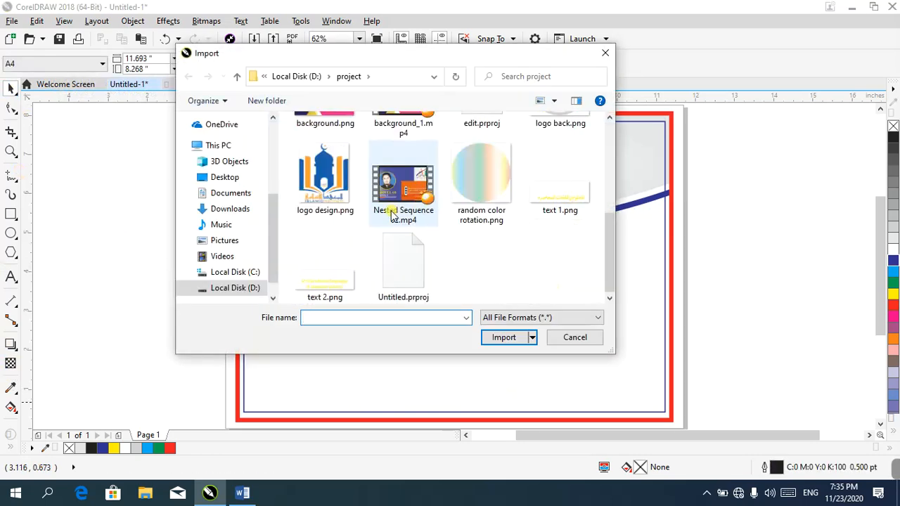
scroll(391, 216, up, 3)
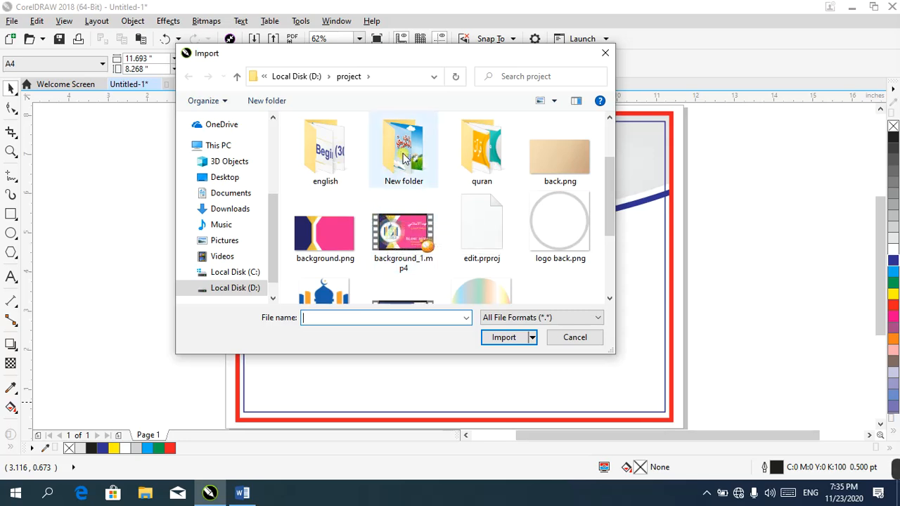
click(236, 289)
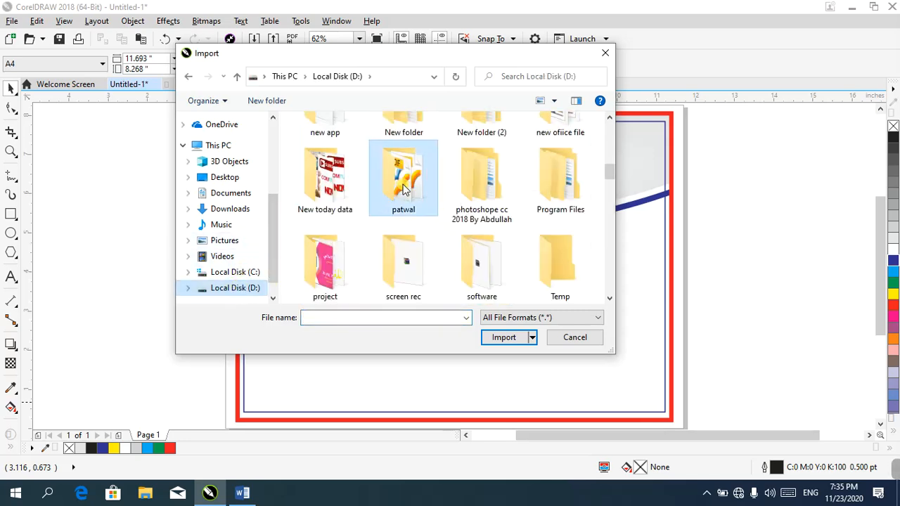
key(h)
key(h)
key(h)
key(h)
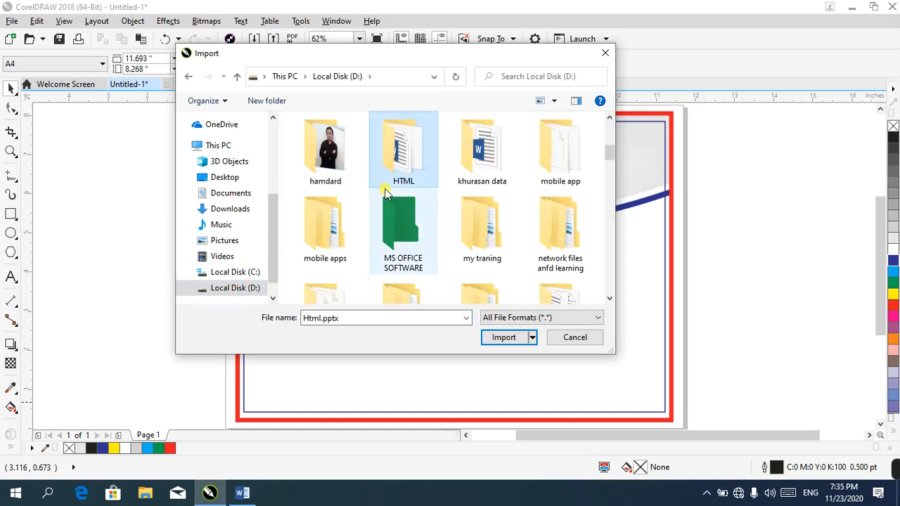
click(344, 158)
double_click(344, 161)
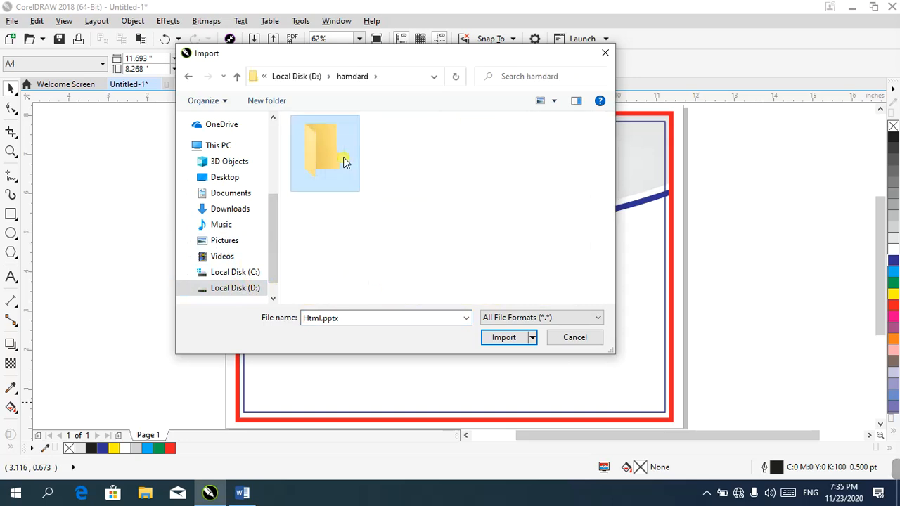
- Import gy.jpg and place it below the header title at about 3.32 by 4.43 inches
scroll(464, 229, down, 3)
scroll(464, 229, down, 4)
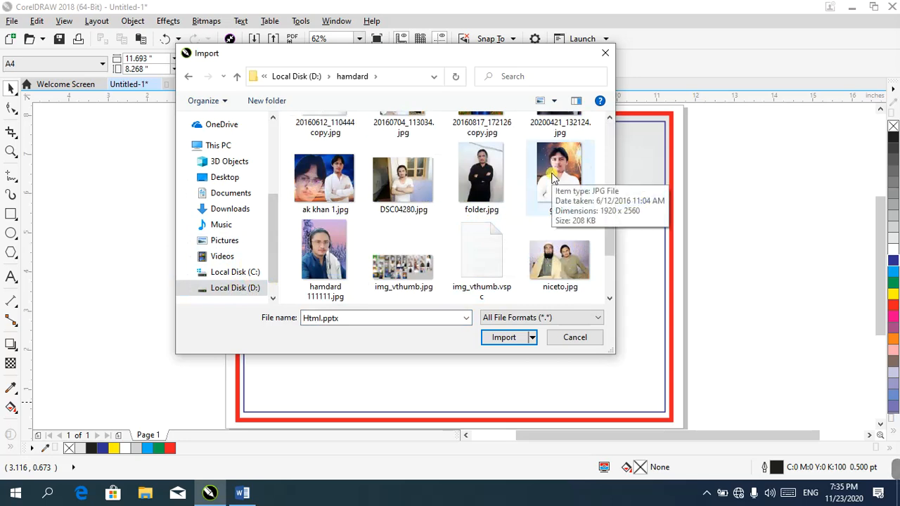
click(420, 184)
click(554, 187)
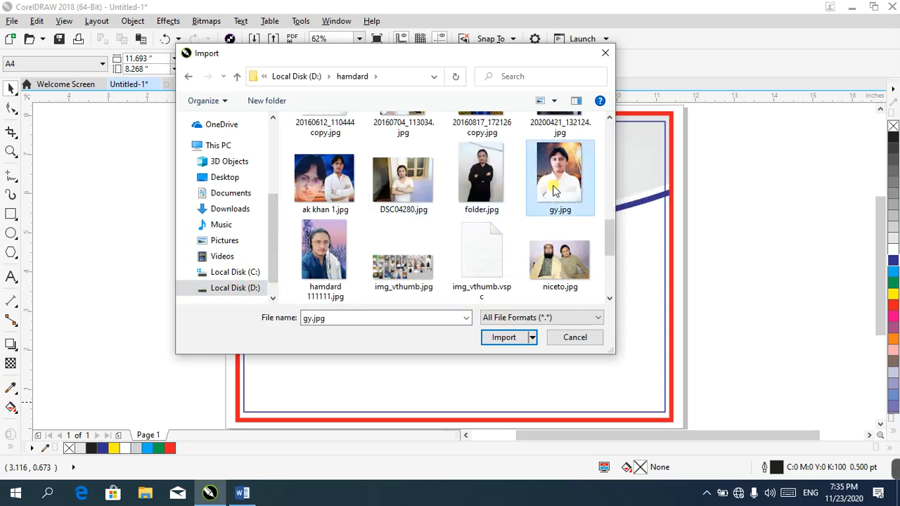
scroll(552, 197, up, 1)
double_click(557, 234)
drag(399, 212, 536, 392)
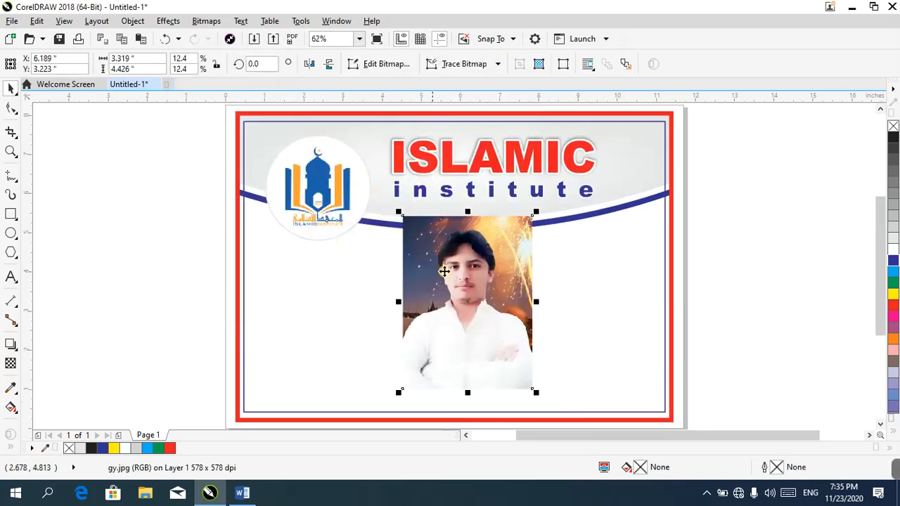
- Try a uniform transparency of 50 on the photo, then a linear fountain transparency angled at about -116.5 degrees
click(11, 360)
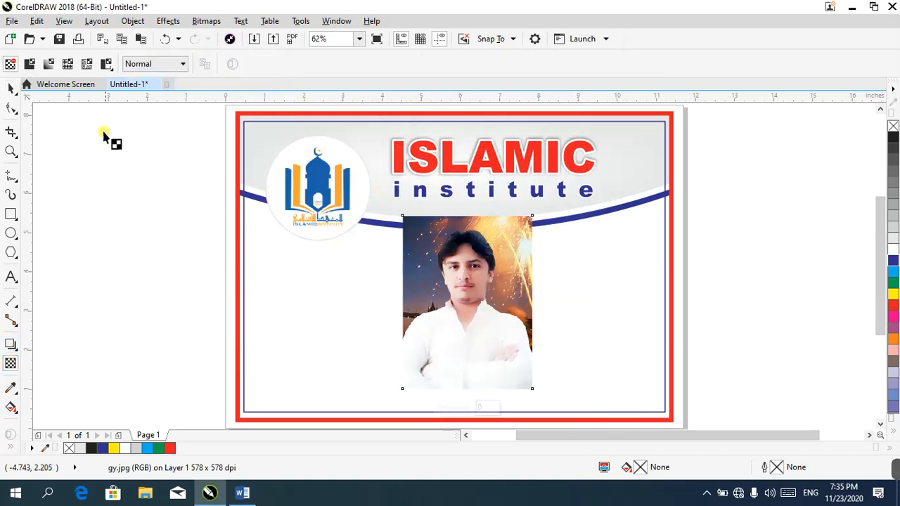
click(29, 64)
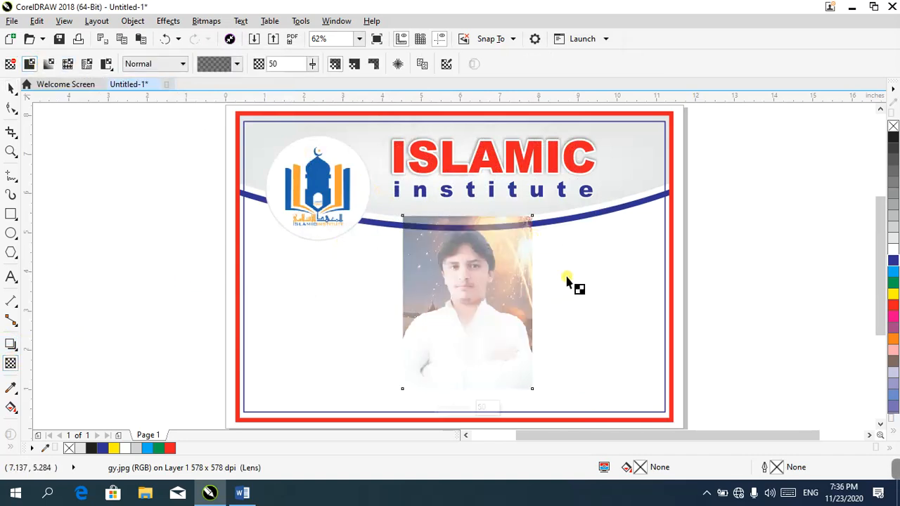
click(49, 64)
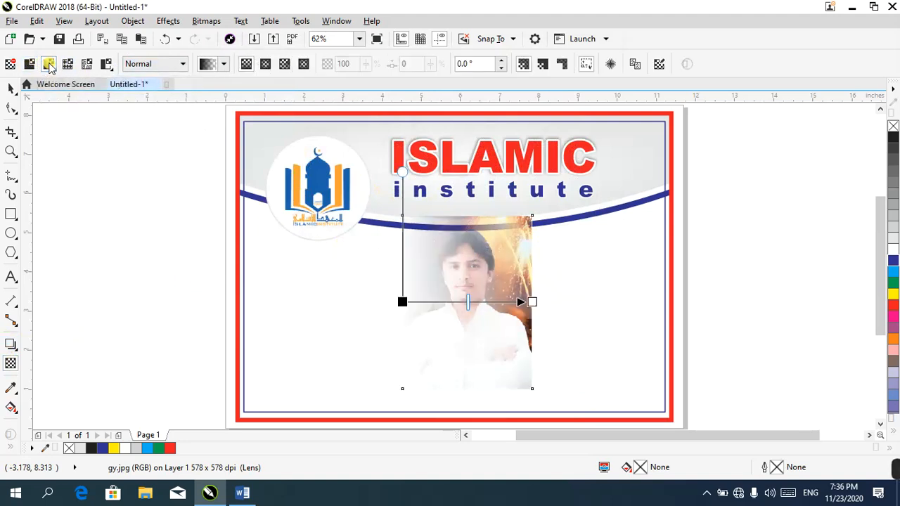
drag(532, 303, 401, 399)
drag(405, 301, 460, 245)
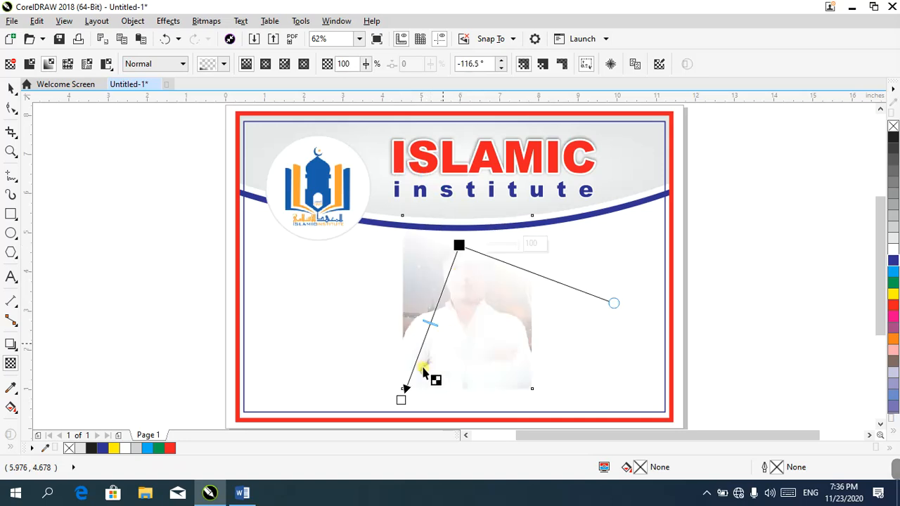
- Redirect the photo's fountain transparency to about 84.8 degrees so only its lower part fades out into the page
drag(402, 398, 461, 198)
drag(462, 244, 458, 372)
drag(461, 198, 459, 235)
mouse_move(457, 374)
mouse_down()
mouse_move(457, 360)
mouse_move(454, 375)
mouse_up()
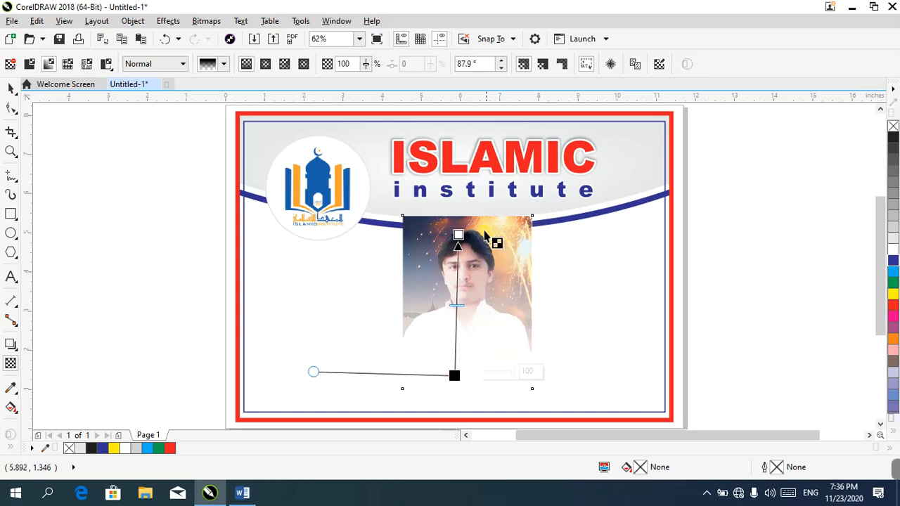
drag(459, 232, 452, 306)
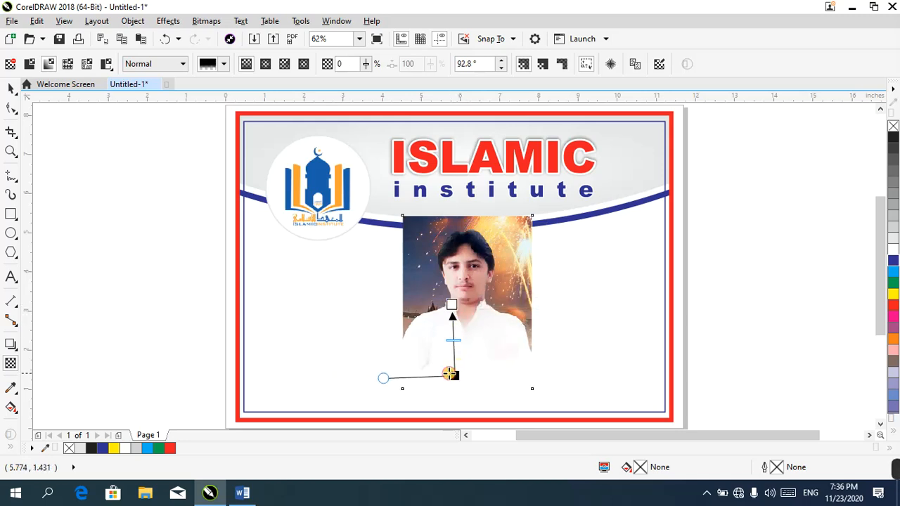
drag(455, 375, 448, 372)
click(447, 371)
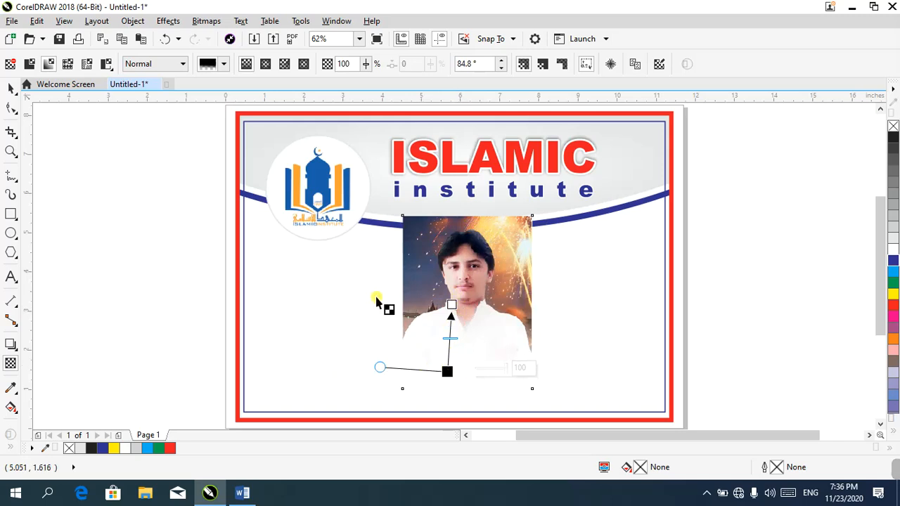
- Convert the faded photo to a 300 dpi CMYK bitmap
click(11, 87)
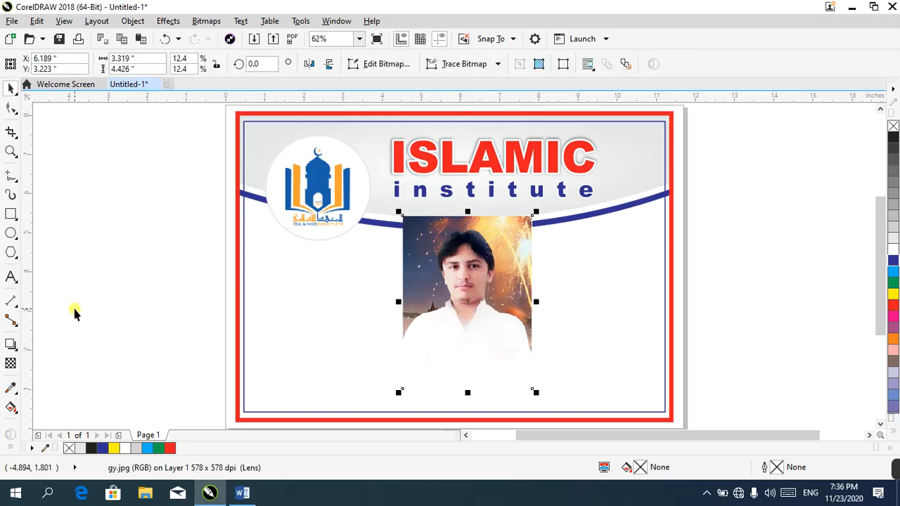
click(205, 21)
click(232, 34)
click(416, 317)
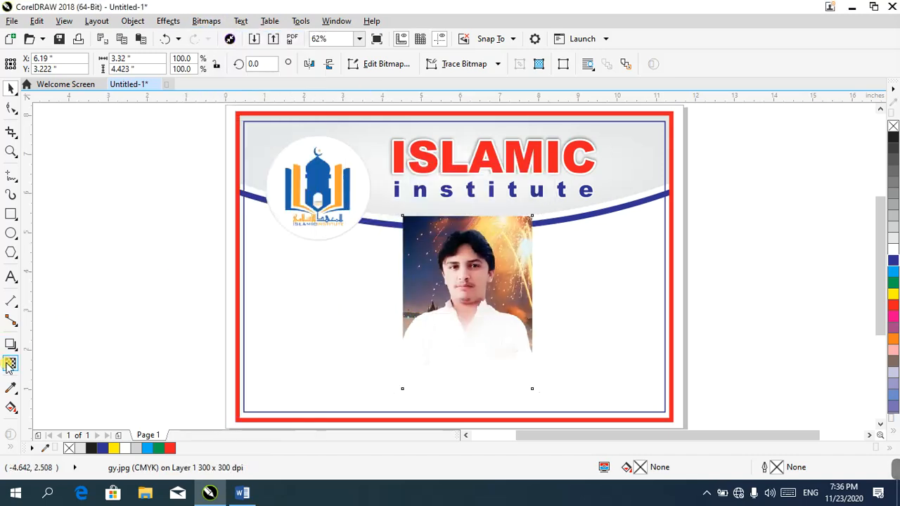
- Apply a fountain transparency to the converted photo and rearrange its start, end and direction across the upper area
click(10, 364)
click(30, 64)
click(48, 64)
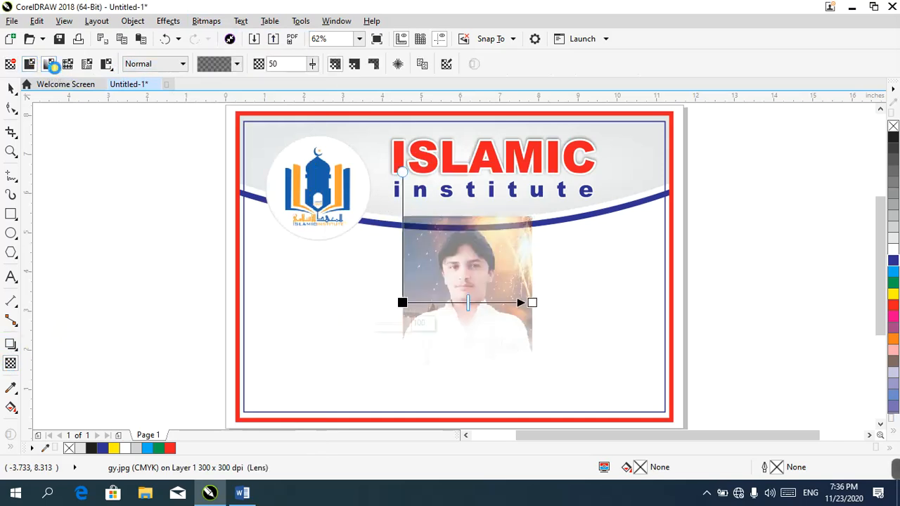
drag(533, 303, 424, 251)
drag(403, 304, 436, 208)
drag(400, 267, 422, 242)
drag(417, 184, 414, 223)
- Delete the photo from the area below the header
key(space)
click(509, 266)
key(Delete)
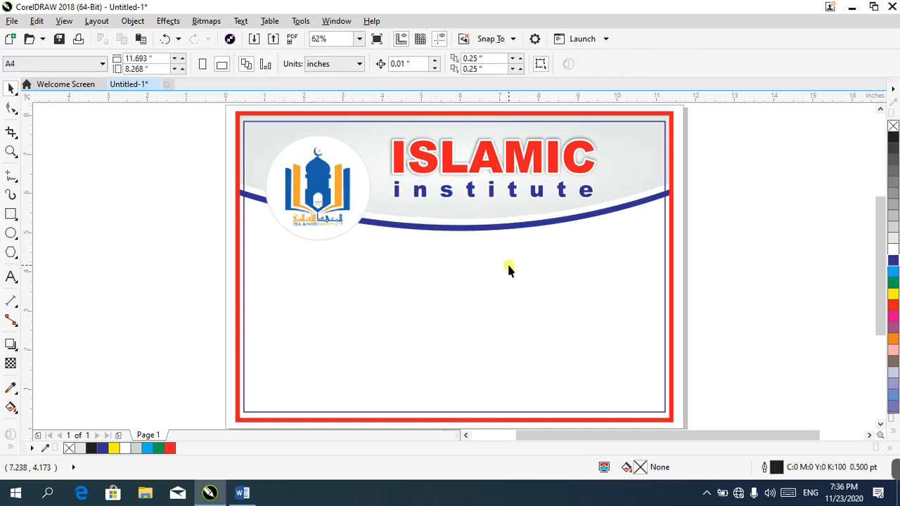
- Draw a circle about 3.57 inches in diameter below the header and fill it with dark blue
click(11, 233)
drag(437, 253, 569, 391)
scroll(572, 361, up, 2)
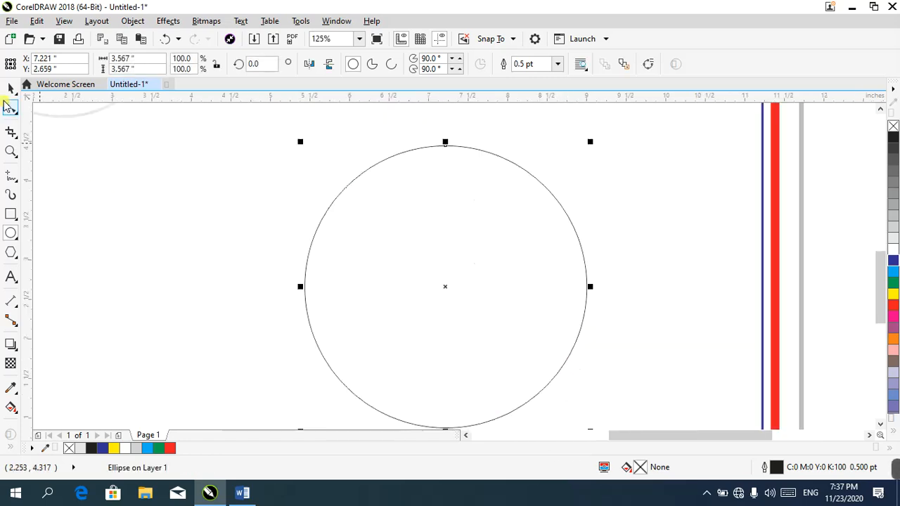
click(893, 261)
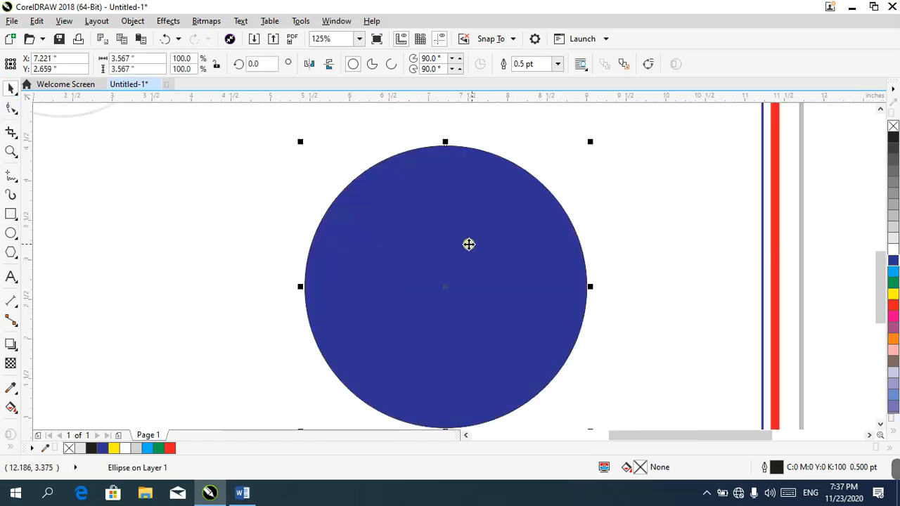
- Give the circle a linear fountain fill from dark blue at the top to light blue, rotated about 274.2 degrees
key(F11)
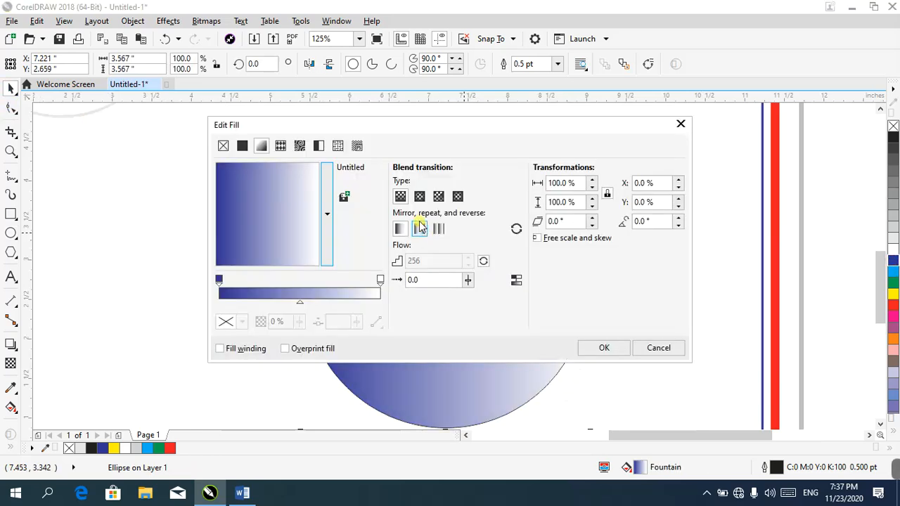
click(379, 279)
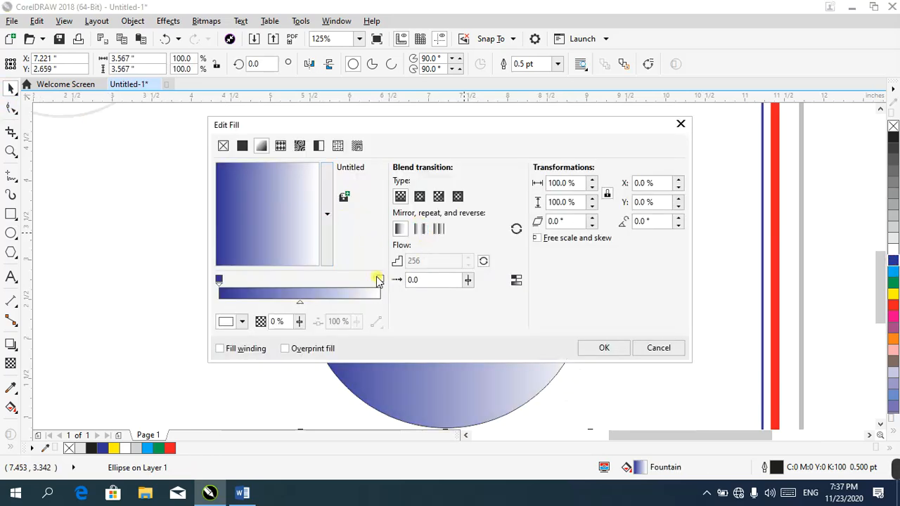
click(242, 322)
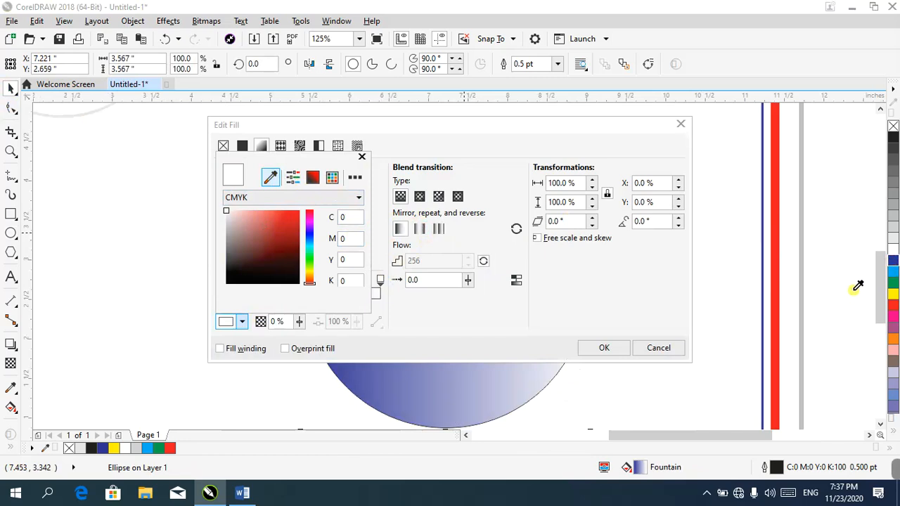
click(894, 273)
drag(384, 124, 688, 216)
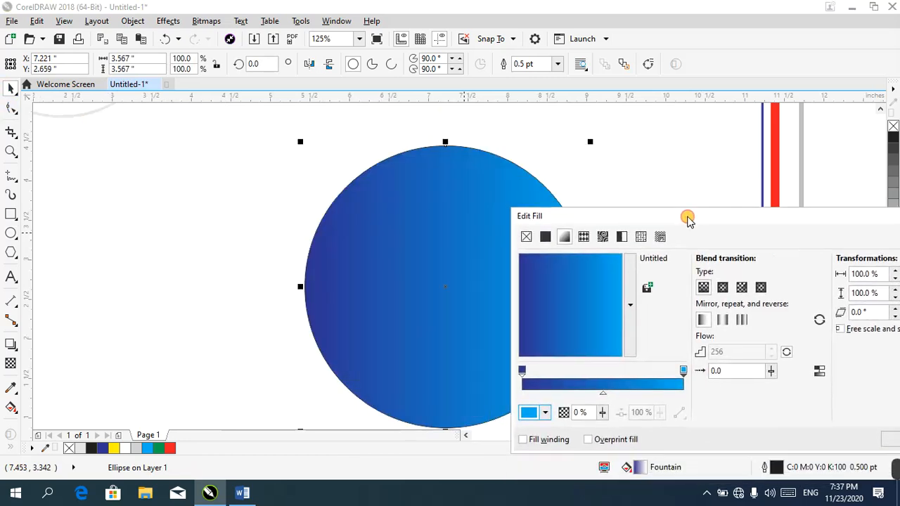
drag(600, 322, 569, 331)
drag(661, 218, 327, 196)
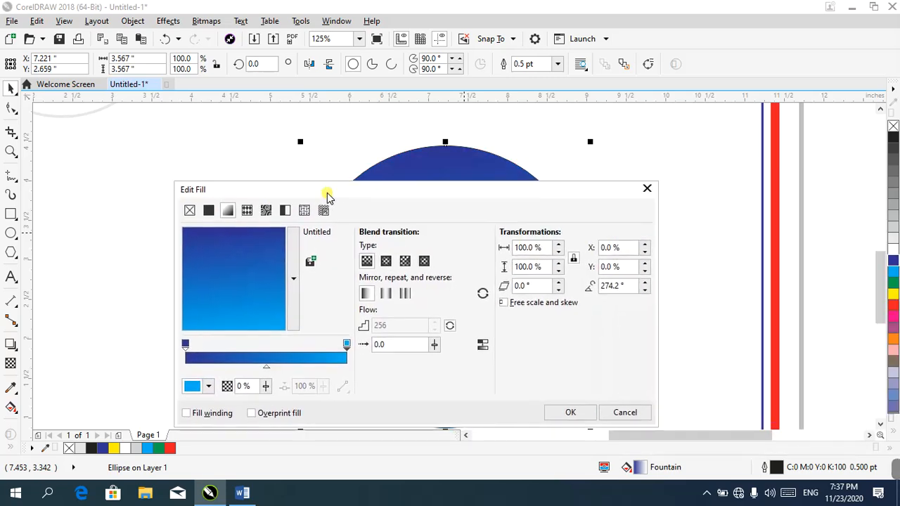
click(568, 413)
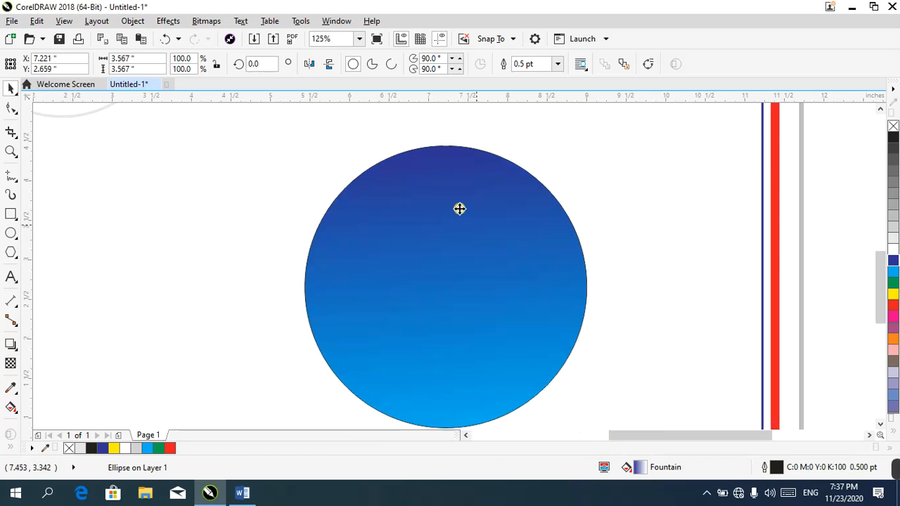
- Draw an ellipse about 1.9 by 1.05 inches centred in the upper part of the circle and fill it with white
click(6, 232)
click(10, 233)
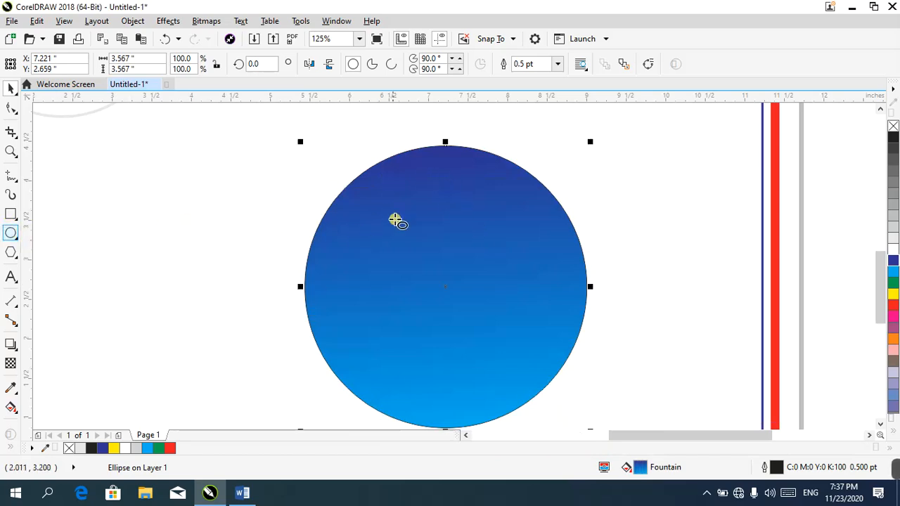
mouse_move(383, 175)
mouse_down()
mouse_move(526, 237)
mouse_move(530, 245)
mouse_move(520, 247)
mouse_up()
drag(456, 206, 444, 206)
drag(444, 249, 445, 256)
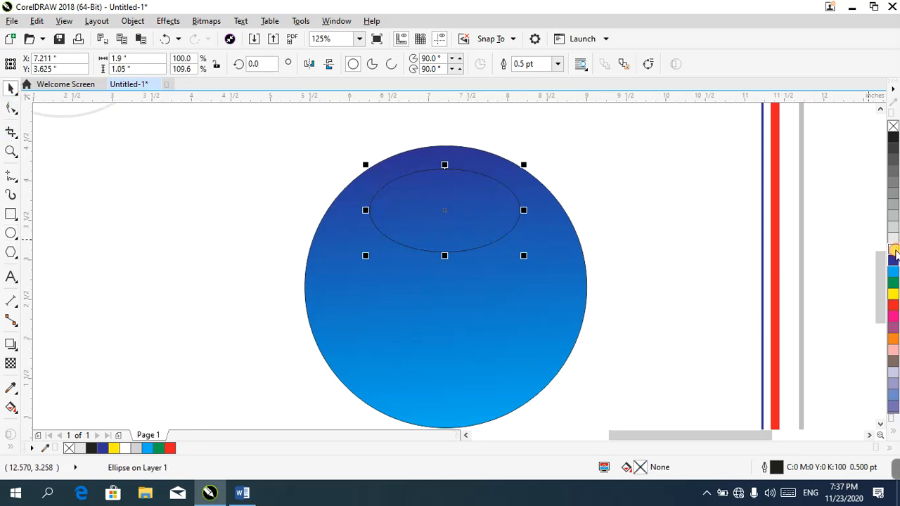
click(894, 249)
drag(443, 221, 449, 220)
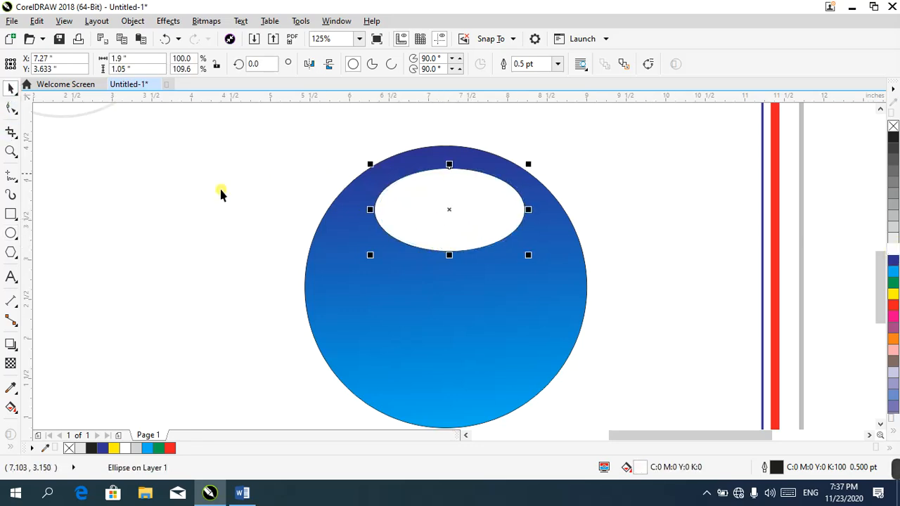
- Apply a linear fountain transparency to the white ellipse, fully transparent at its top edge and turning opaque downward, at about -87.9 degrees
click(10, 362)
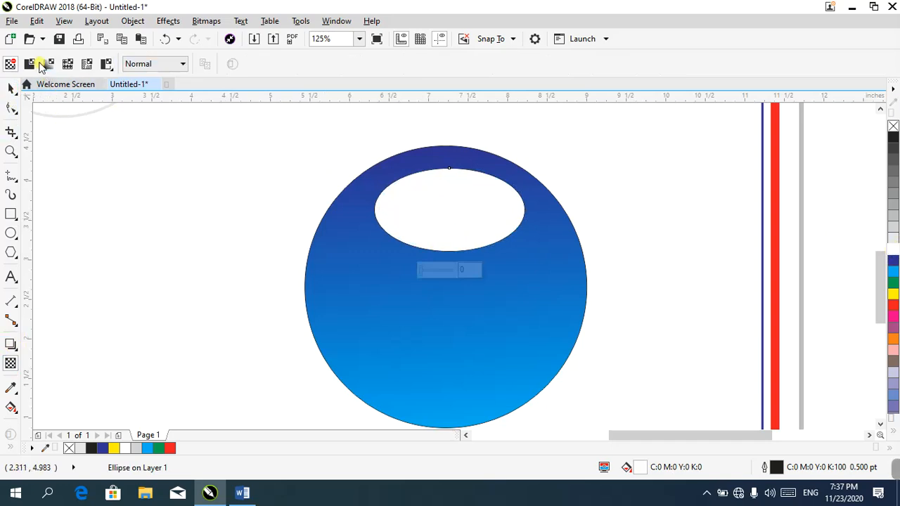
click(48, 64)
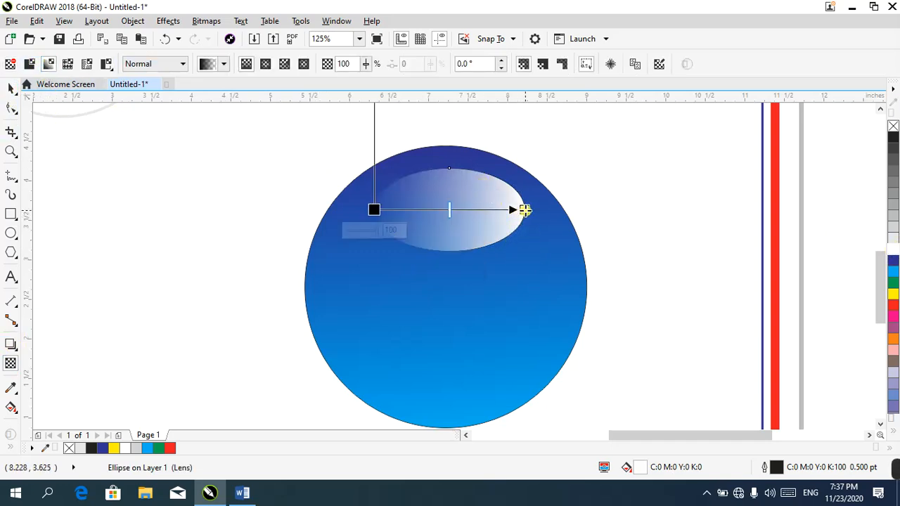
drag(525, 210, 428, 237)
drag(374, 210, 428, 140)
drag(429, 237, 432, 265)
drag(428, 140, 430, 169)
drag(432, 265, 444, 286)
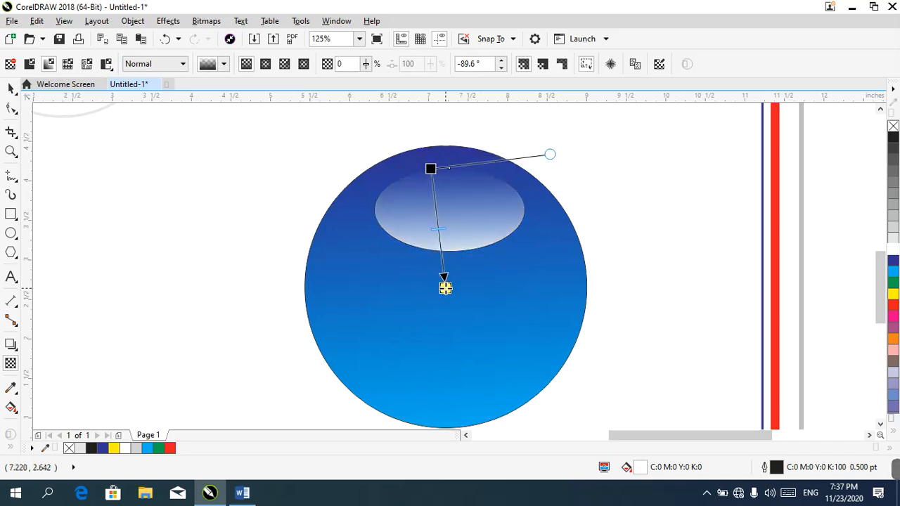
drag(432, 169, 446, 166)
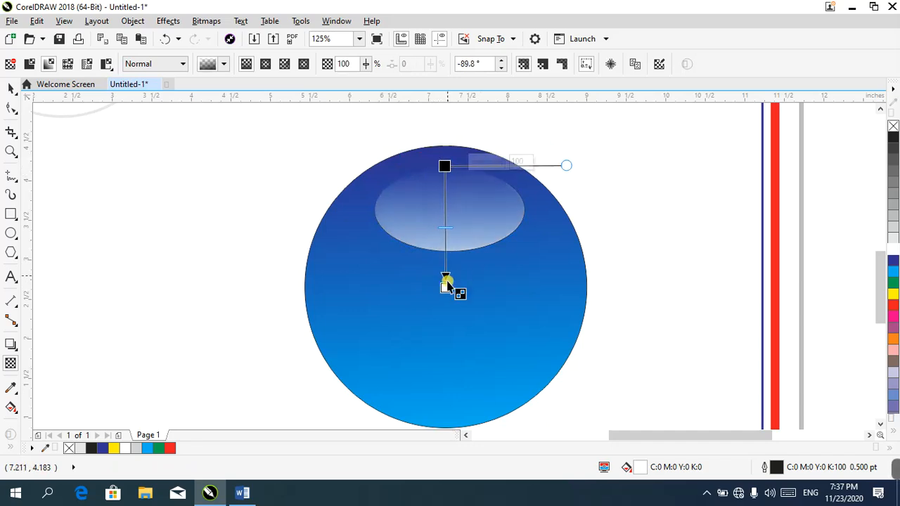
mouse_move(446, 288)
mouse_down()
mouse_move(458, 286)
mouse_move(455, 303)
mouse_up()
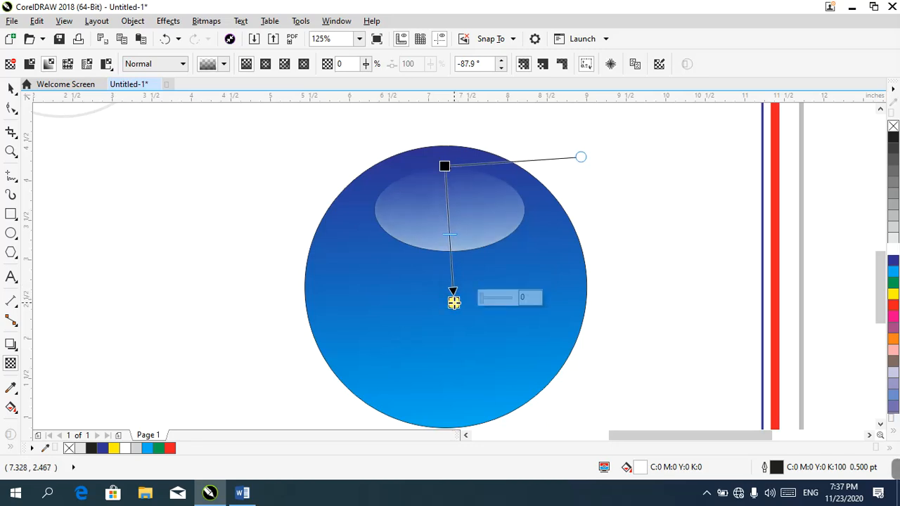
- Remove the outlines from the highlight ellipse and the blue circle
key(space)
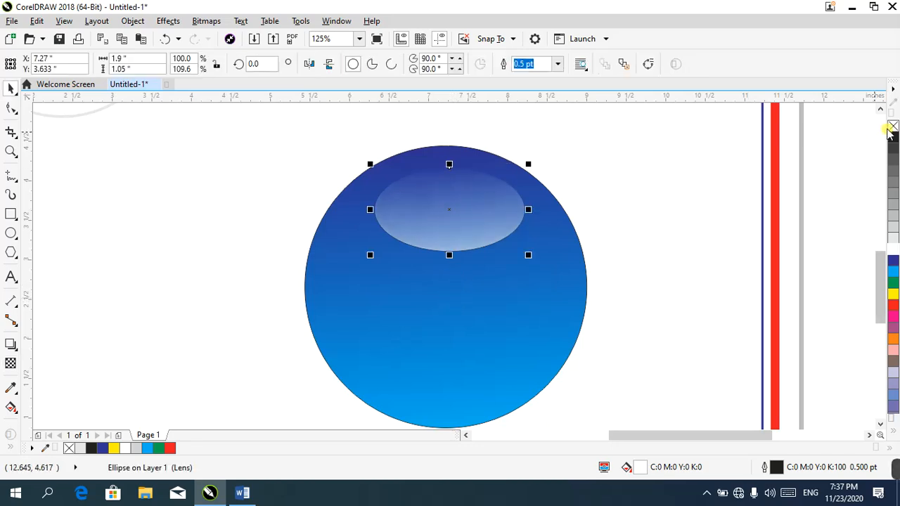
scroll(479, 198, down, 4)
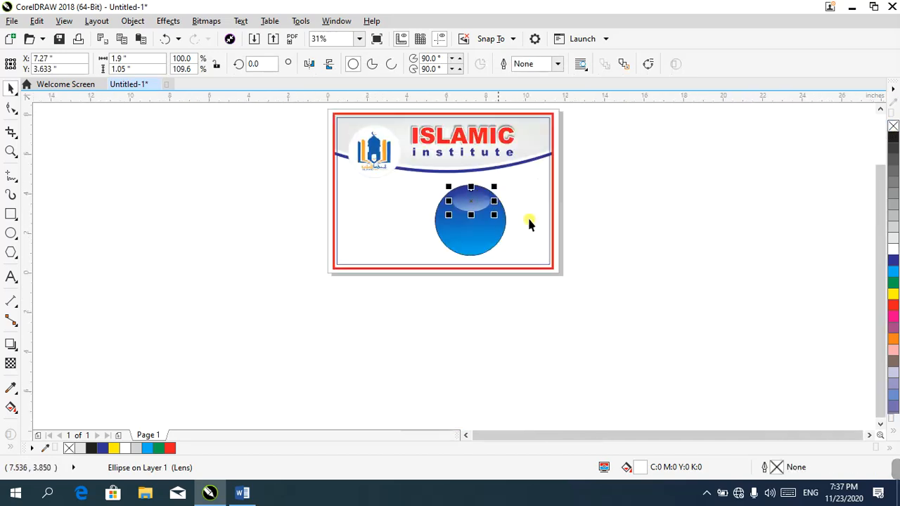
click(622, 234)
drag(559, 173, 368, 302)
right_click(891, 127)
- Move the circle and its highlight together off the page to the blank area beside it, at about X -2.679, Y 1.292 inches
drag(494, 209, 235, 214)
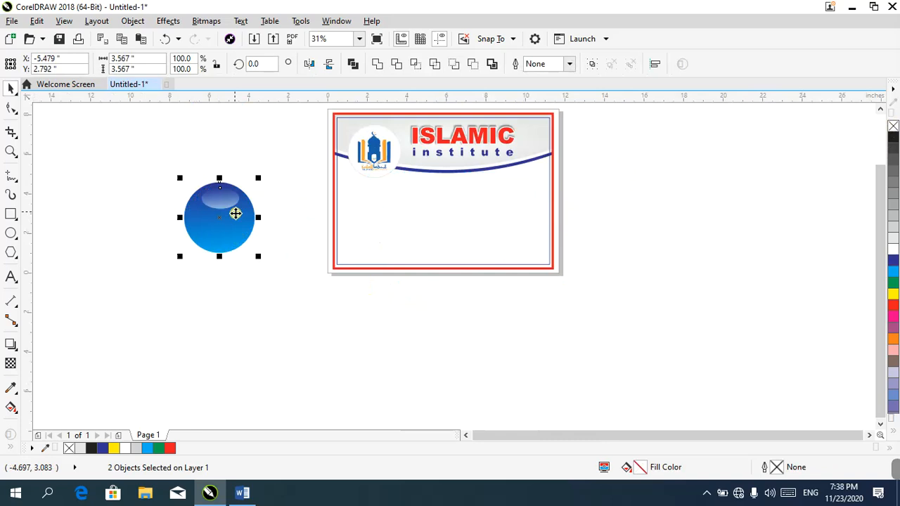
click(263, 334)
scroll(197, 235, down, 1)
scroll(193, 232, up, 2)
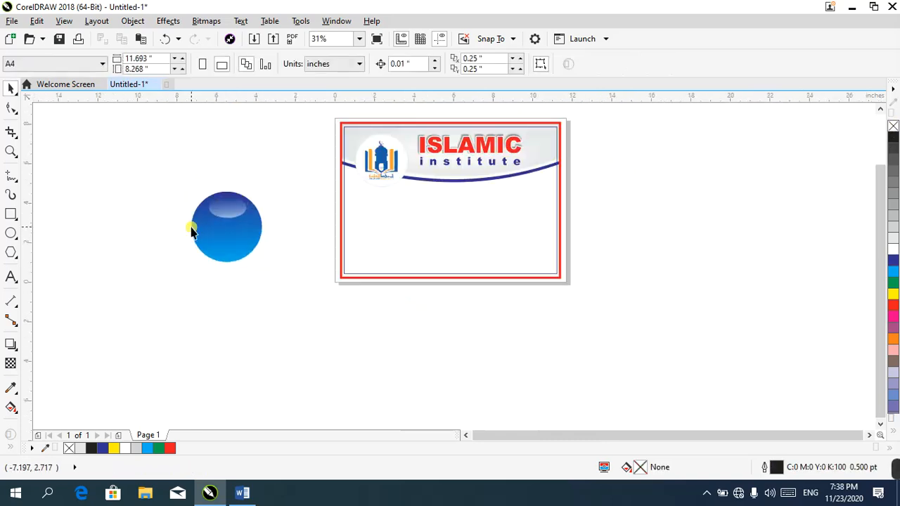
scroll(192, 231, down, 1)
scroll(188, 225, up, 1)
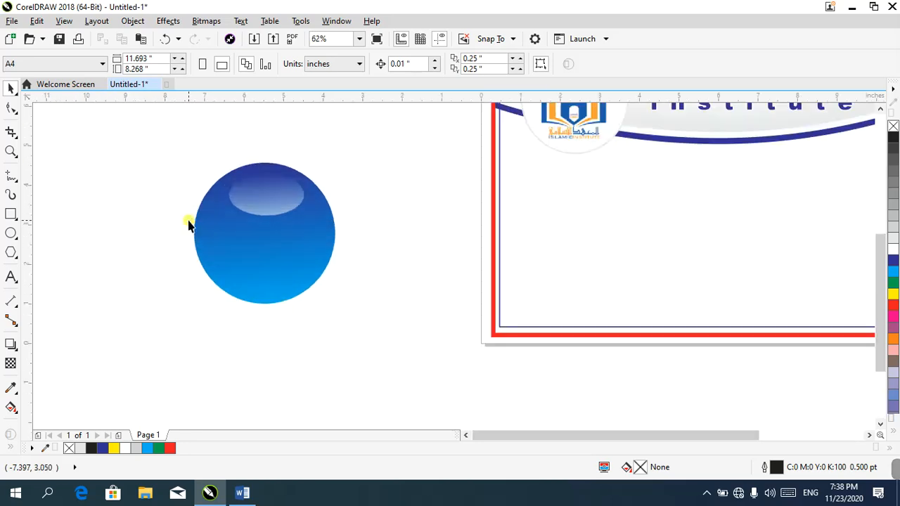
scroll(189, 224, up, 1)
scroll(189, 221, down, 2)
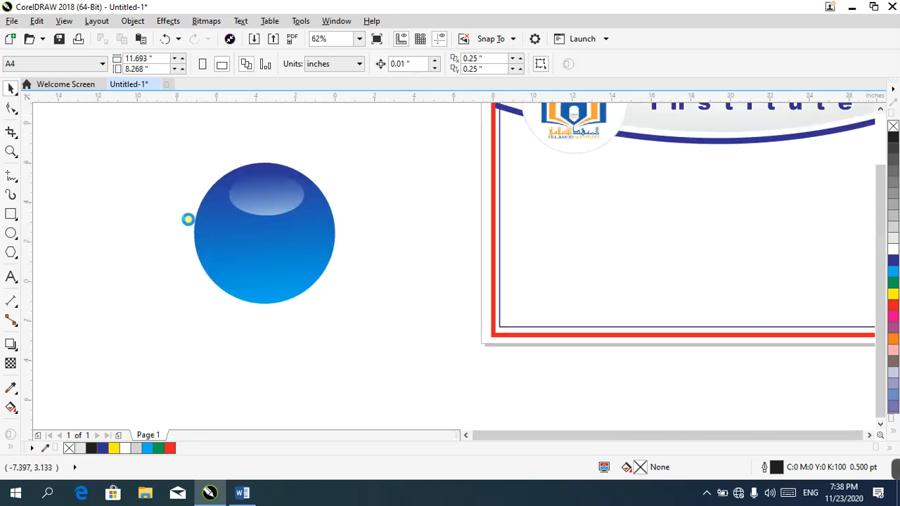
drag(175, 175, 326, 363)
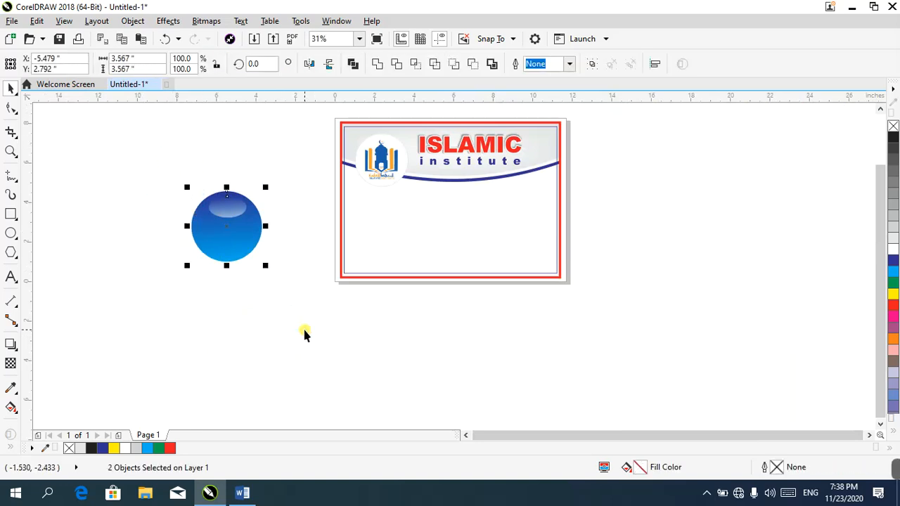
drag(229, 225, 284, 255)
scroll(284, 255, up, 2)
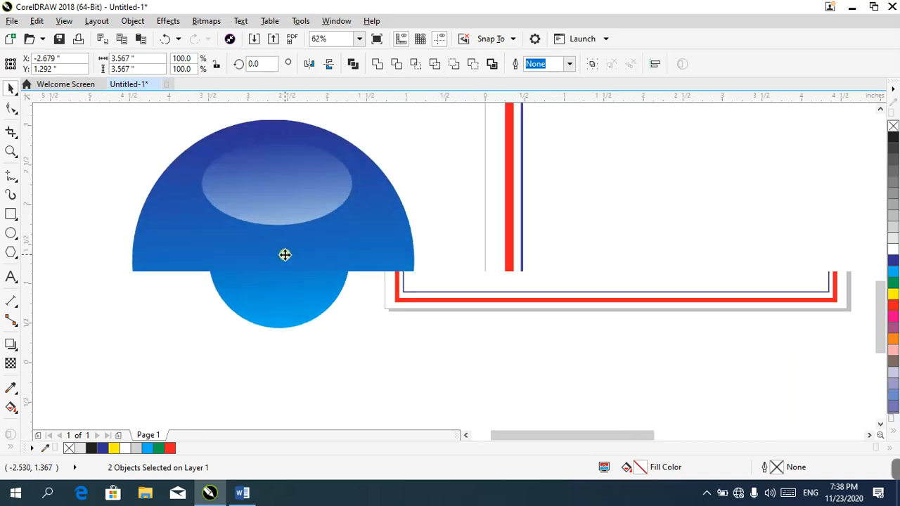
- Apply a vector pattern transparency to the blue circle alone and flip the pattern tile horizontally
click(441, 183)
click(326, 256)
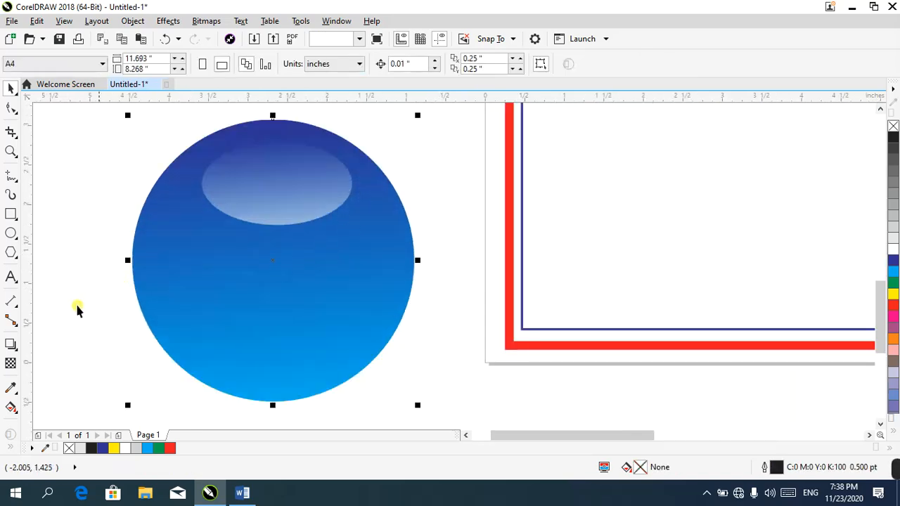
click(11, 362)
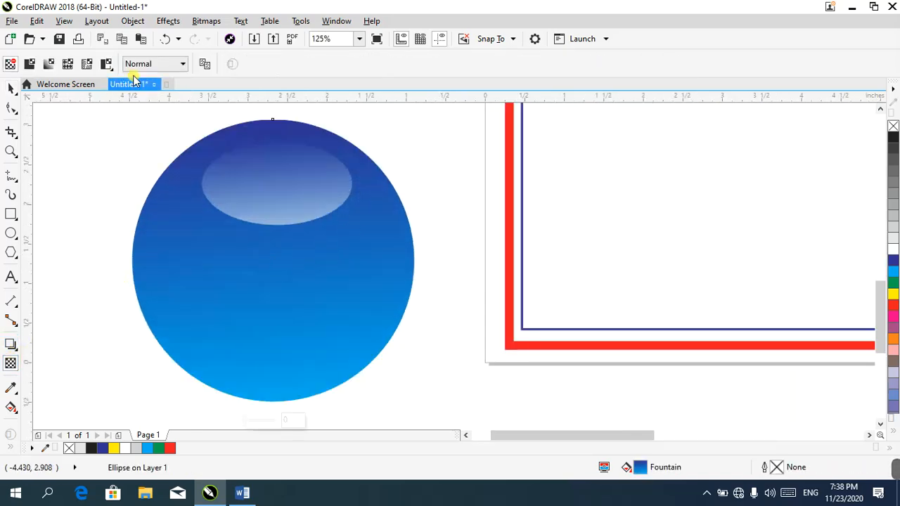
click(67, 64)
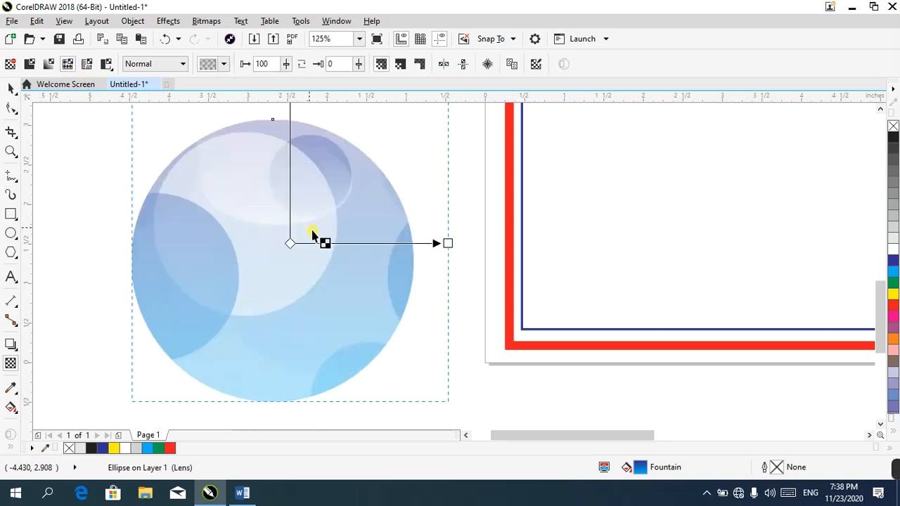
scroll(315, 237, down, 2)
drag(383, 239, 239, 240)
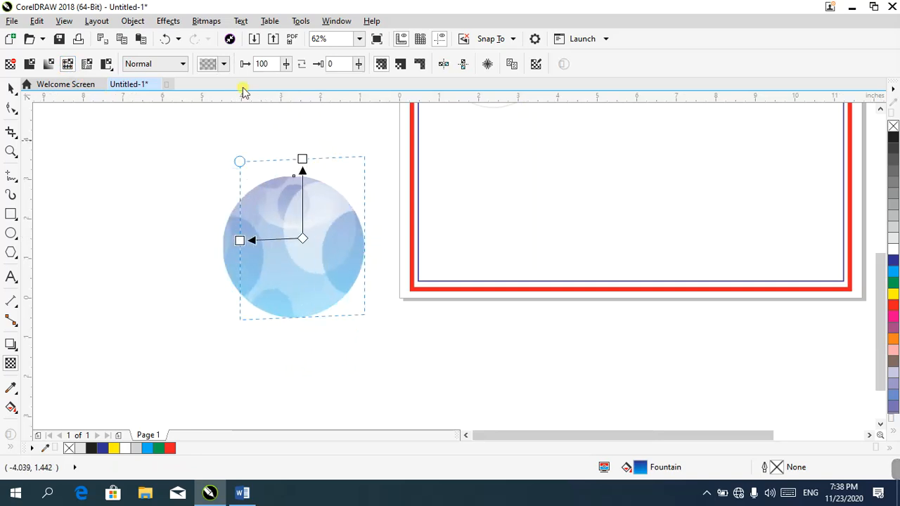
- Change the circle's transparency to the diagonal stripe pattern, then resize and slightly tilt its tile for wide stripes
click(225, 64)
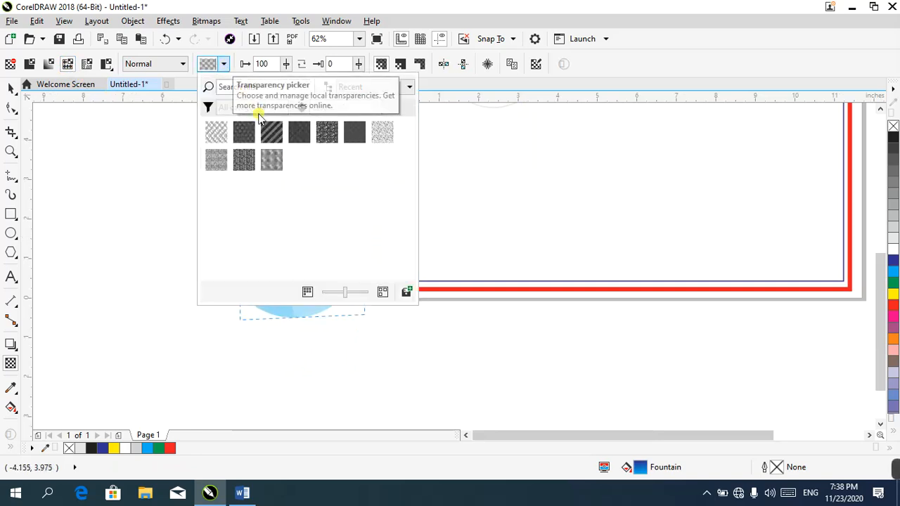
click(271, 135)
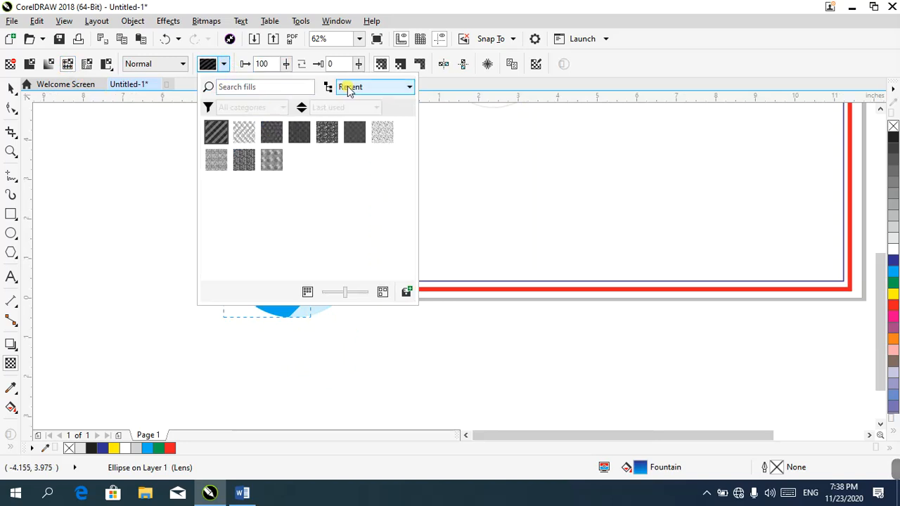
click(440, 340)
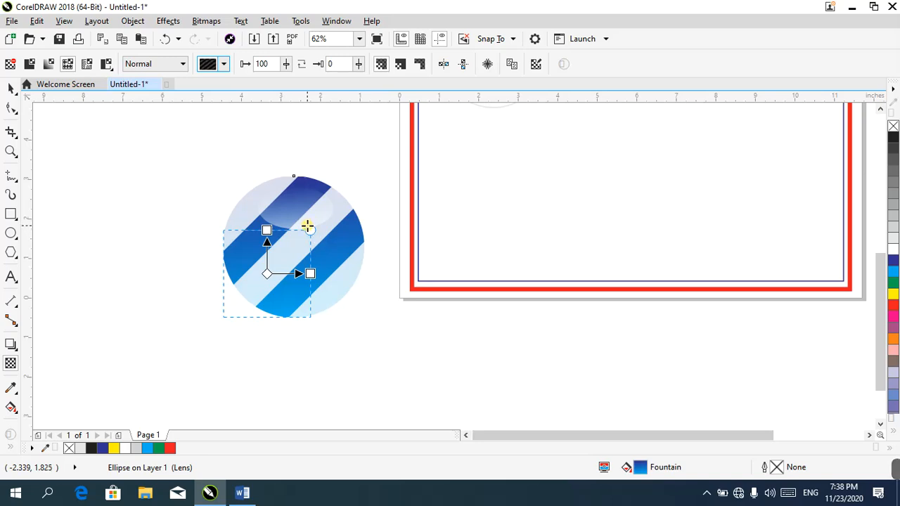
drag(312, 229, 286, 271)
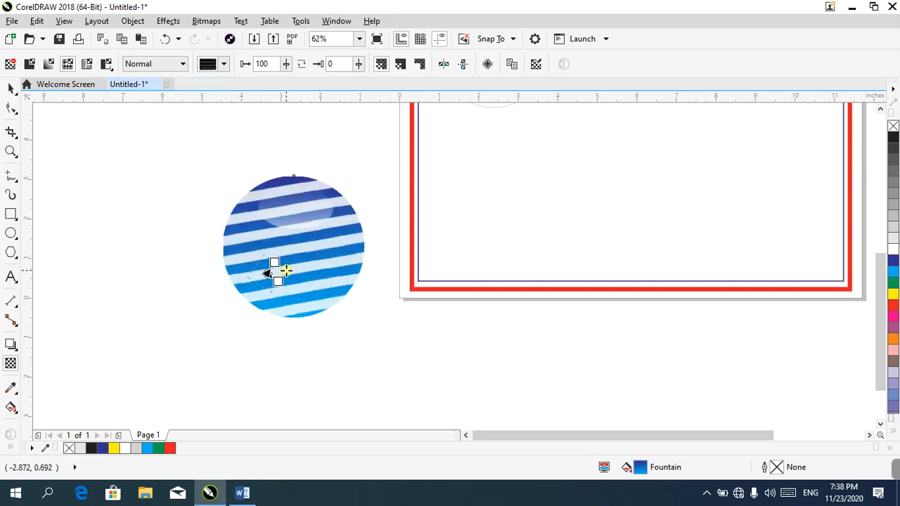
drag(287, 271, 327, 229)
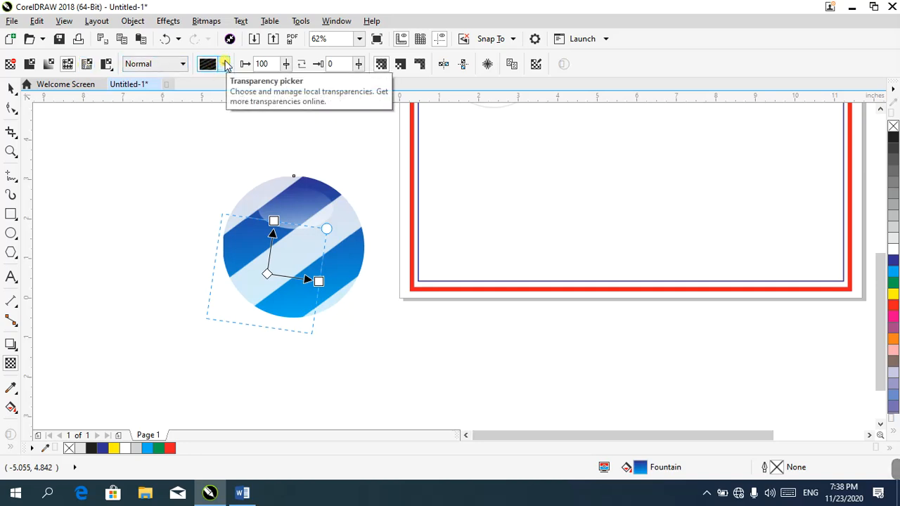
- Limit the circle's pattern transparency to its fill
click(225, 64)
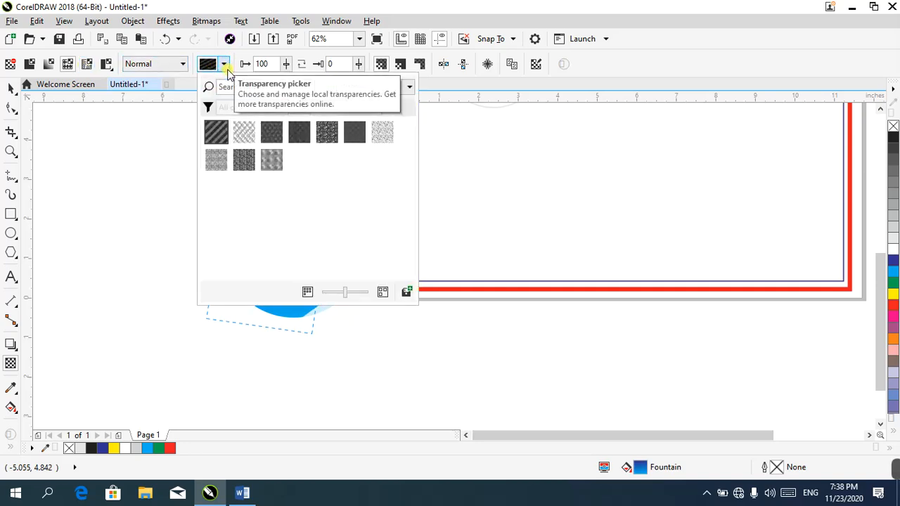
click(225, 65)
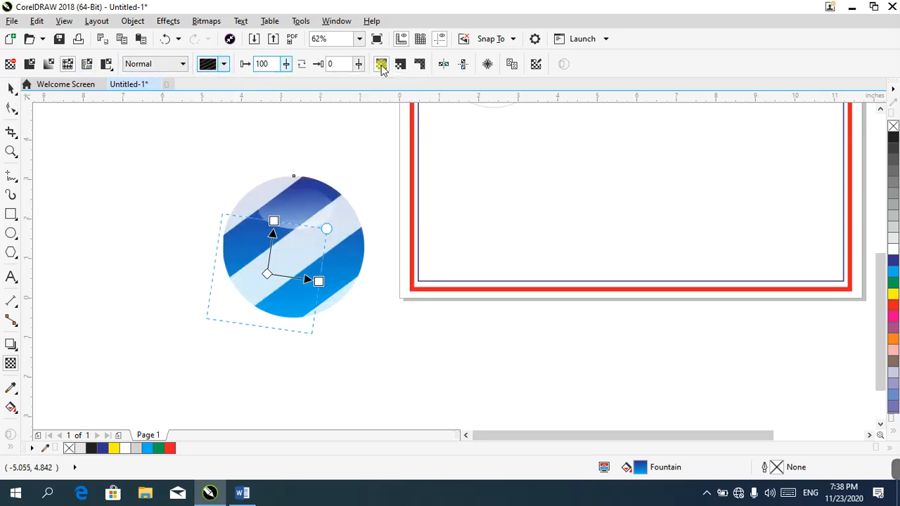
click(403, 64)
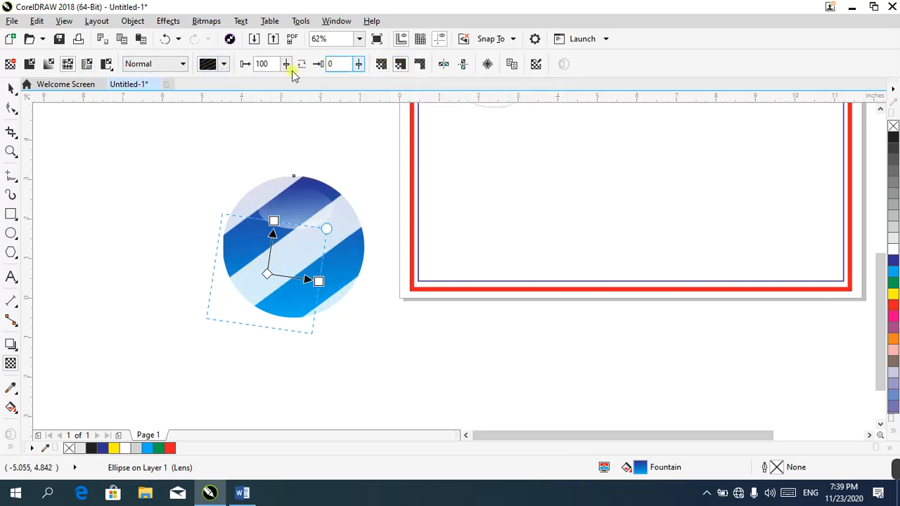
- Try the If Lighter, If Darker and Invert merge modes on the circle's transparency
click(172, 64)
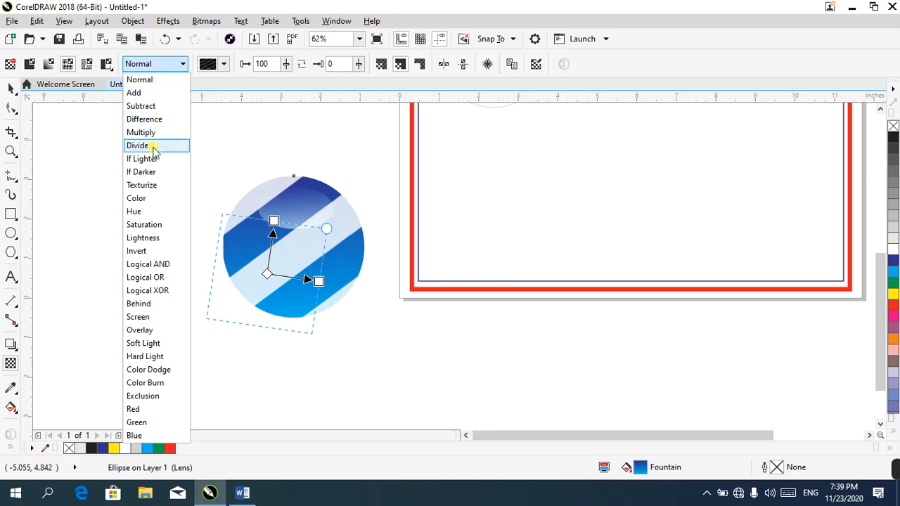
click(149, 161)
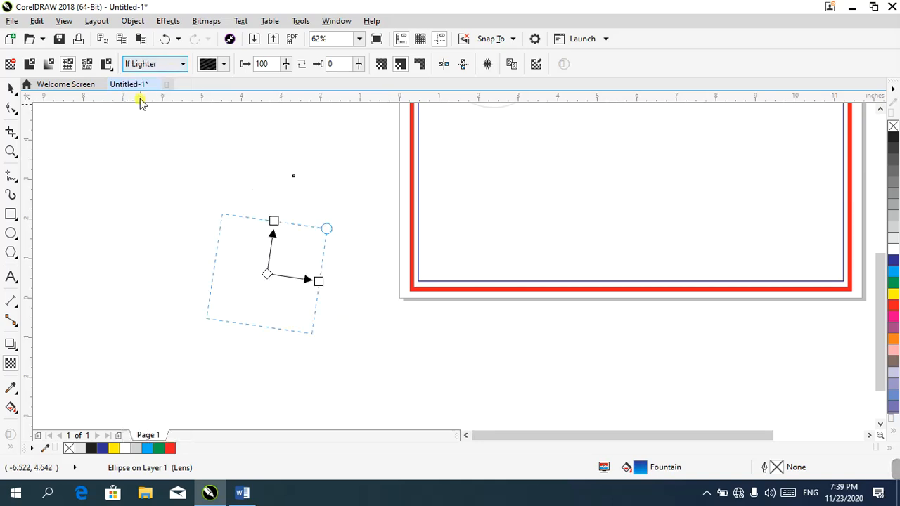
click(156, 64)
click(146, 172)
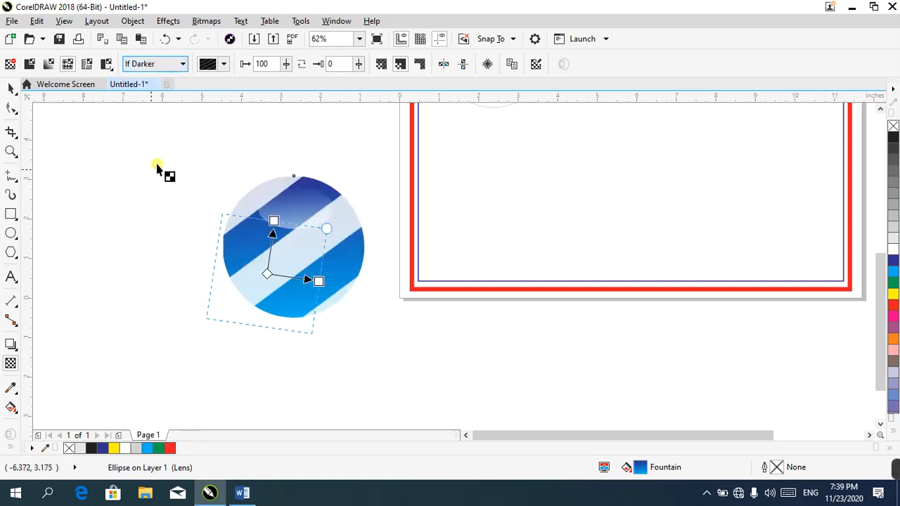
click(180, 64)
click(146, 252)
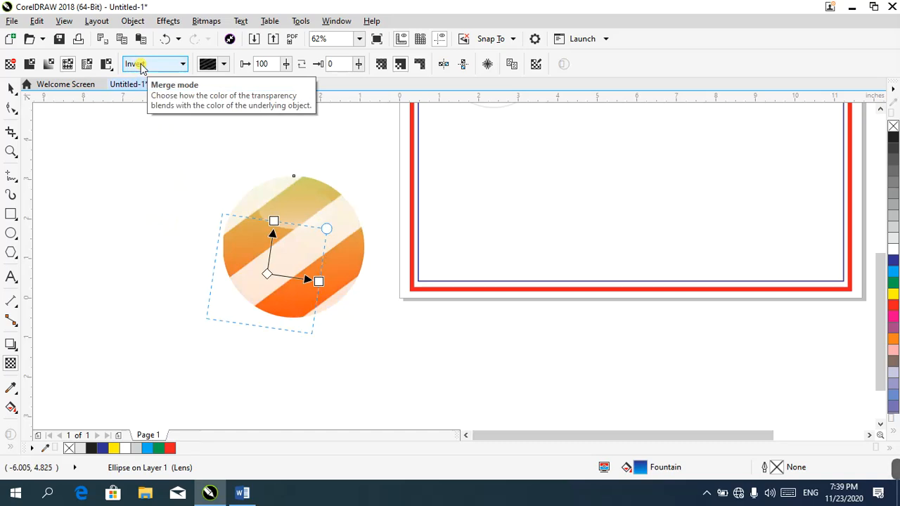
- Switch the circle to a bitmap pattern transparency and choose the brick wall texture
click(89, 64)
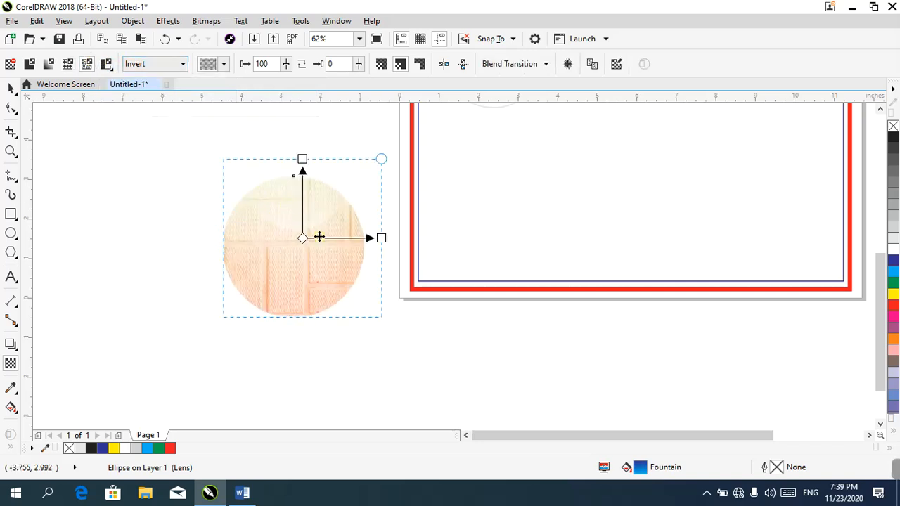
click(226, 64)
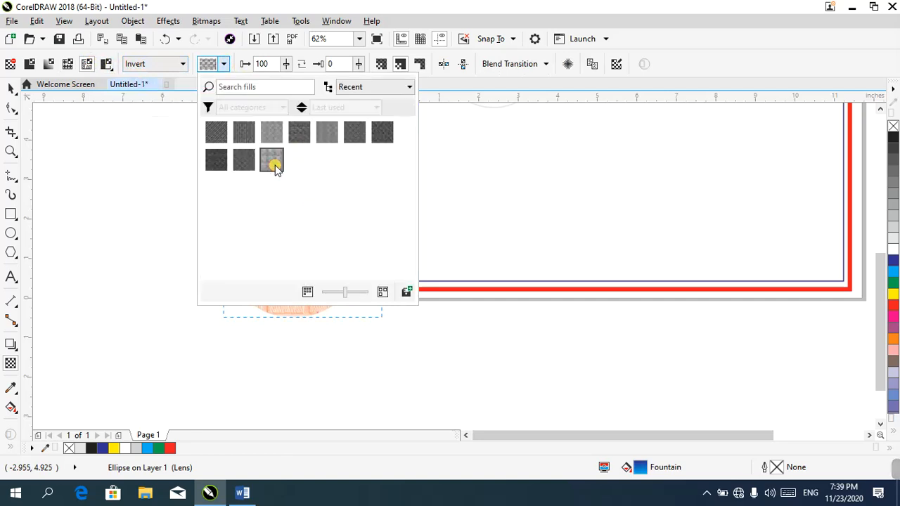
click(274, 166)
click(244, 162)
click(261, 159)
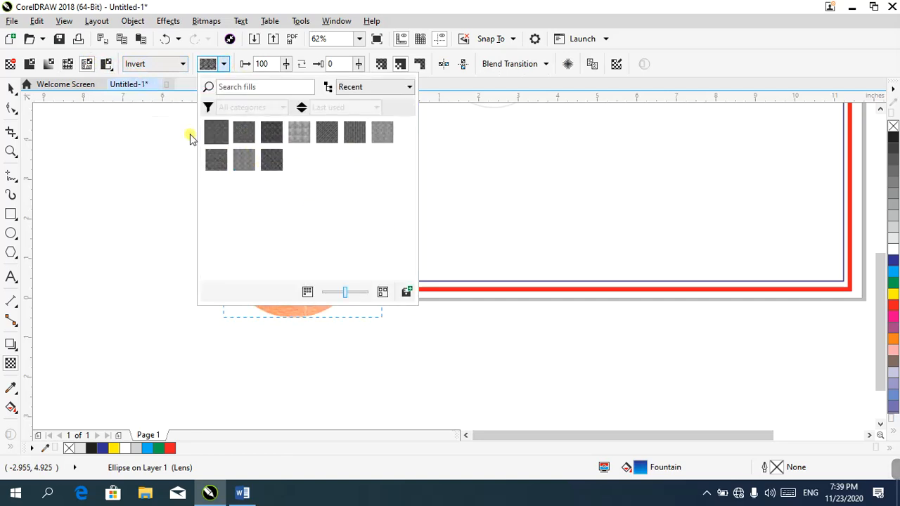
click(10, 88)
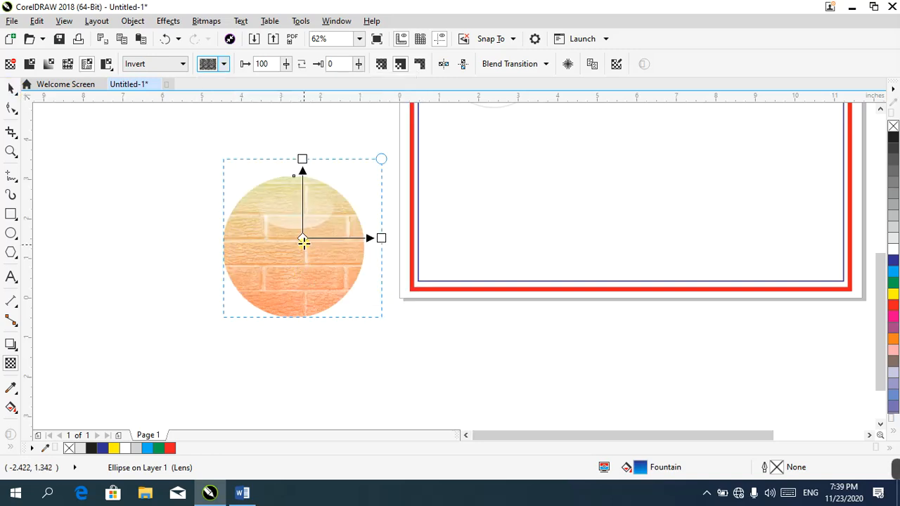
- Try the Subtract and Difference merge modes on the circle's brick pattern transparency
click(158, 69)
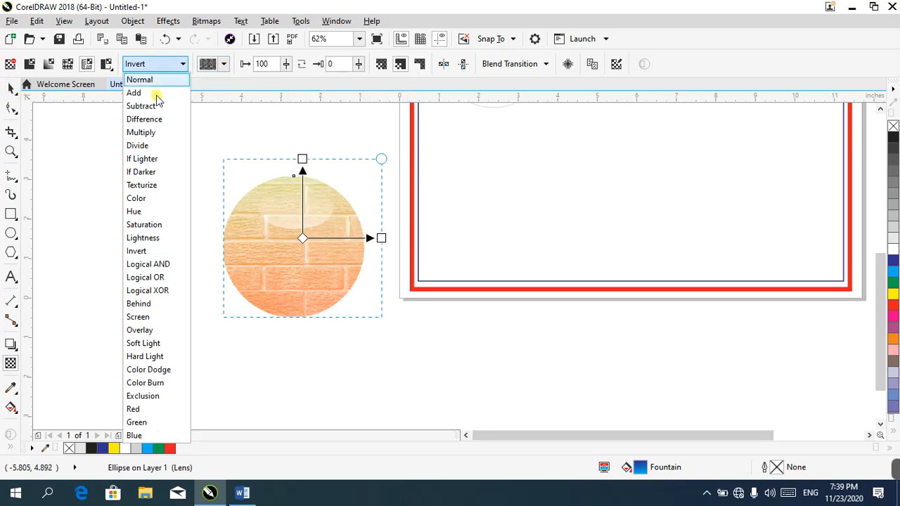
click(157, 103)
click(155, 64)
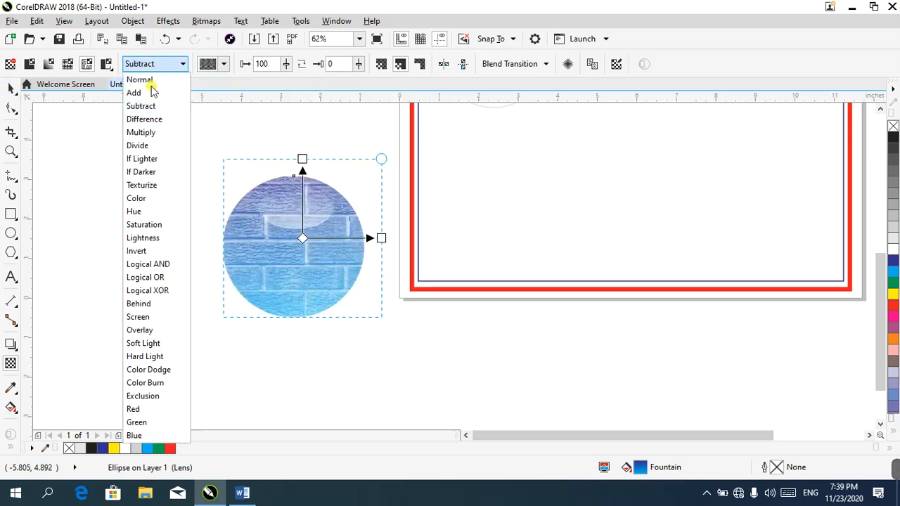
click(157, 119)
click(181, 127)
click(157, 64)
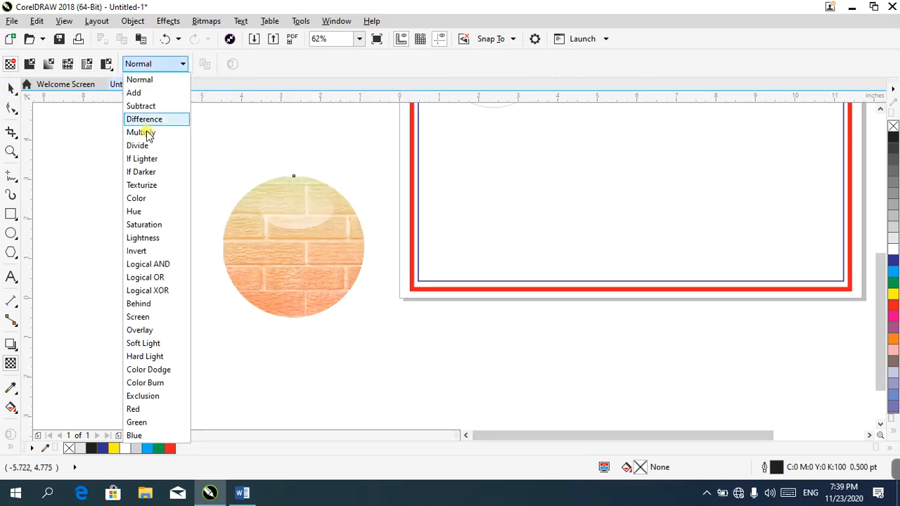
click(151, 145)
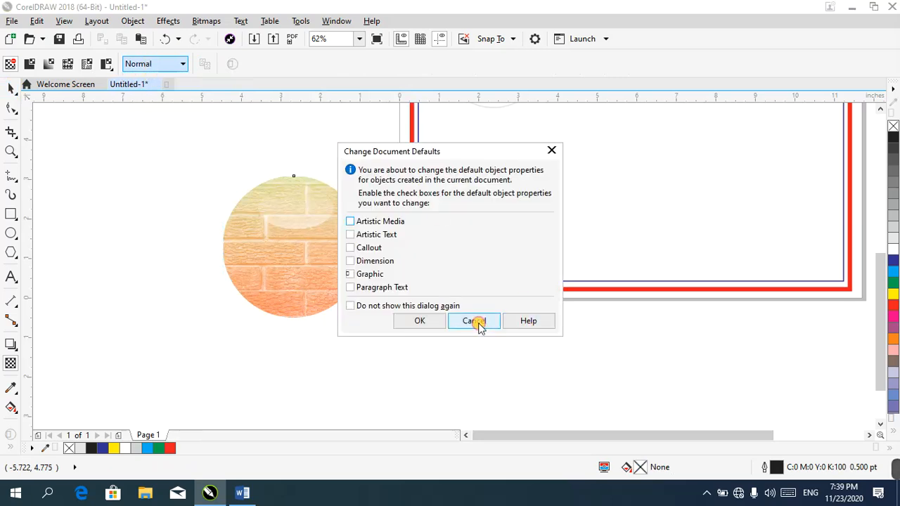
click(476, 321)
- Try the Texturize, Lightness and Invert merge modes on the small ellipse's fountain transparency
click(313, 198)
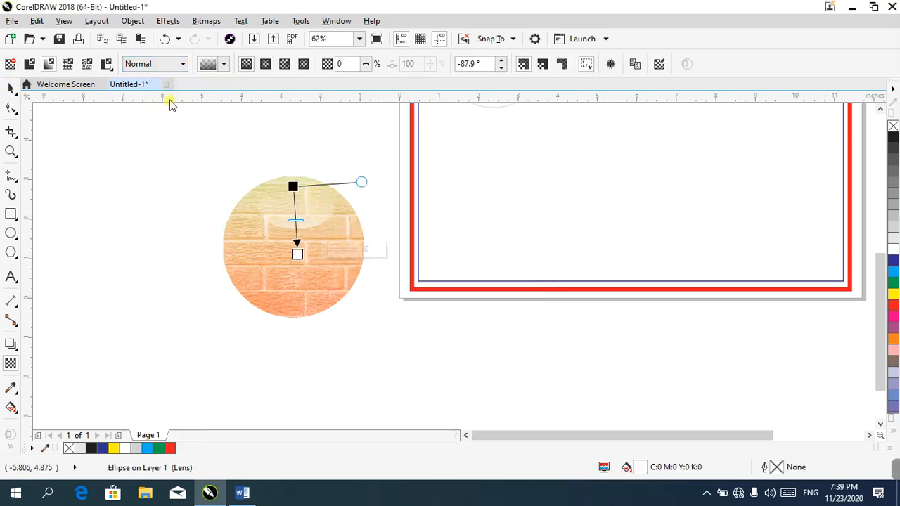
click(169, 64)
click(158, 186)
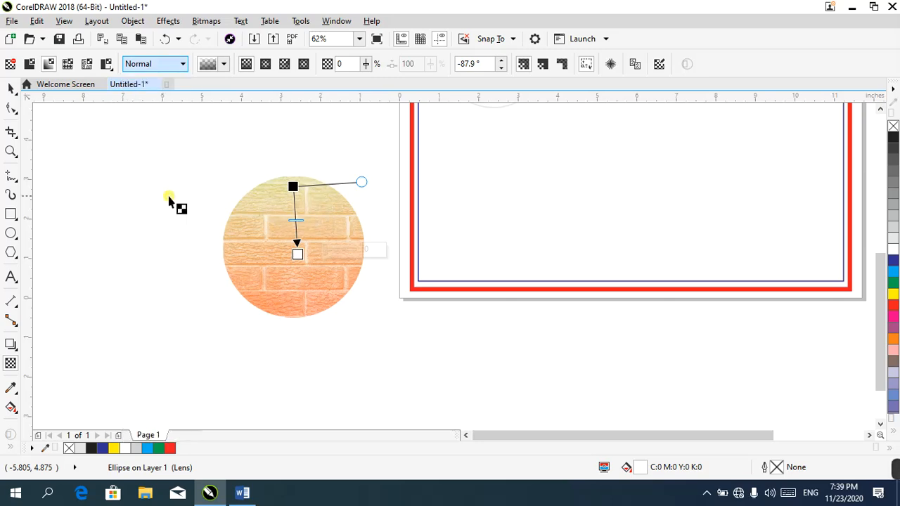
click(160, 64)
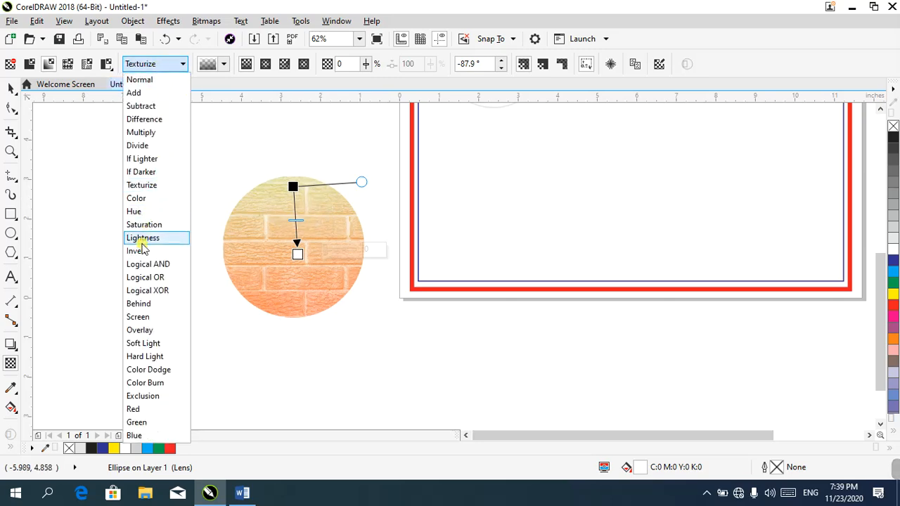
click(142, 242)
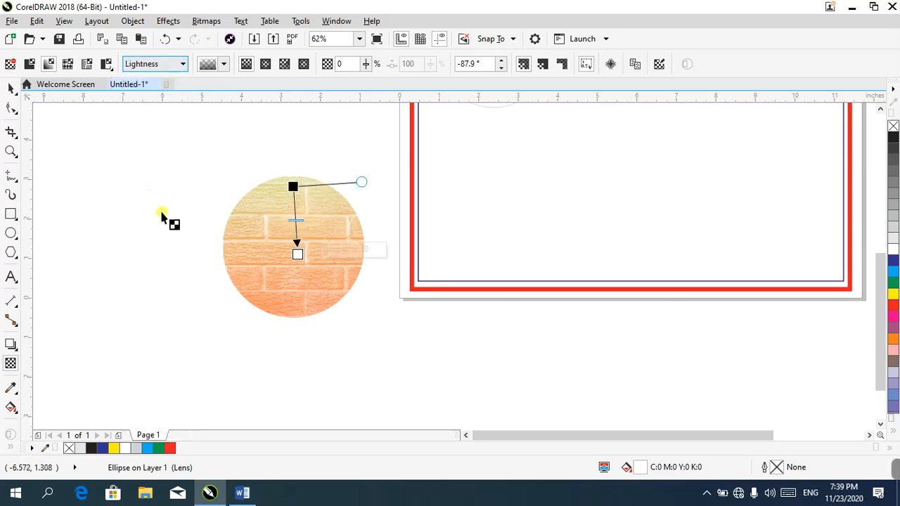
click(172, 65)
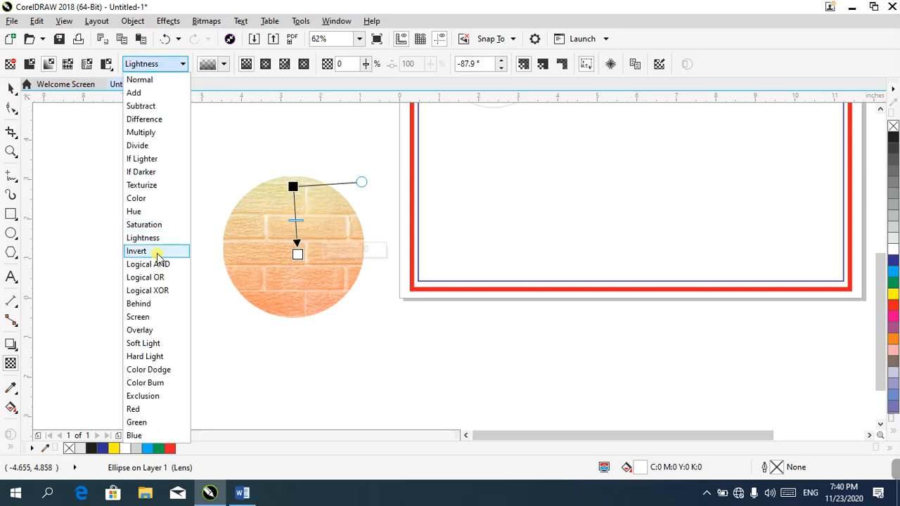
click(158, 253)
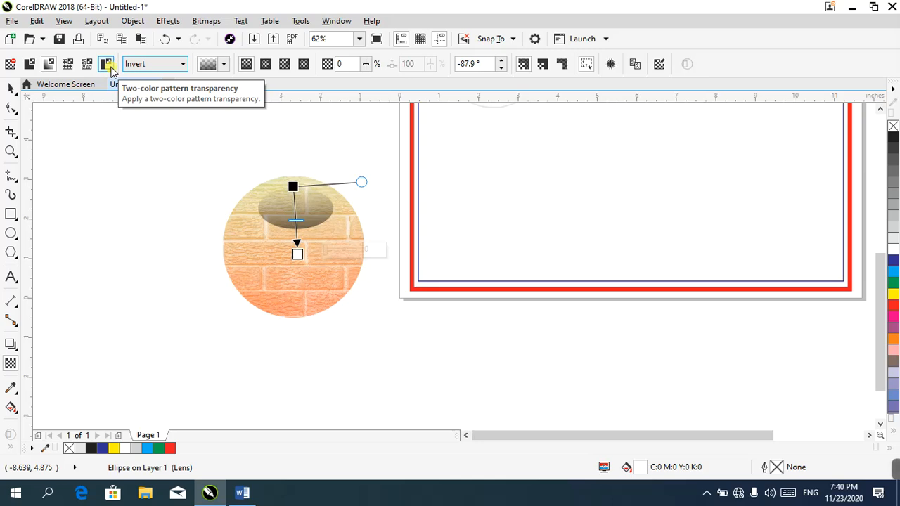
- Switch the small ellipse to a two-color pattern transparency, centre the pattern tile over it and shrink the tile
click(107, 65)
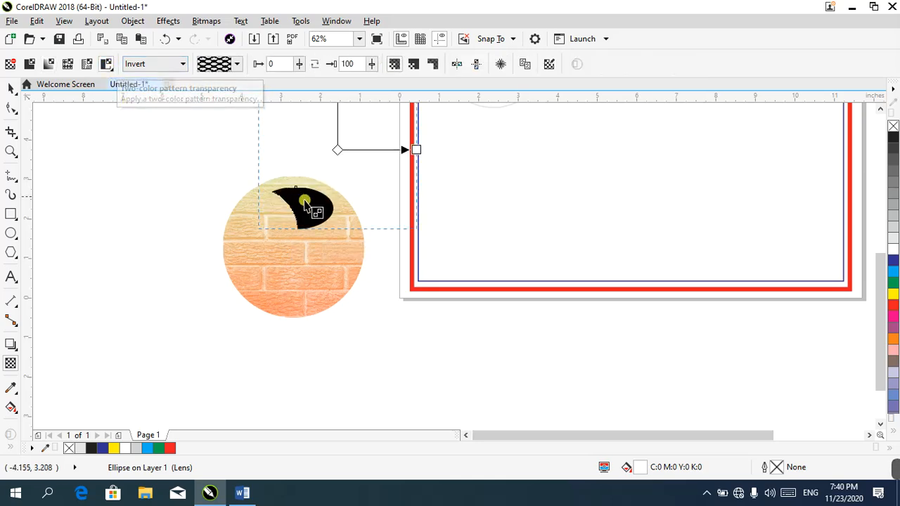
drag(337, 149, 281, 252)
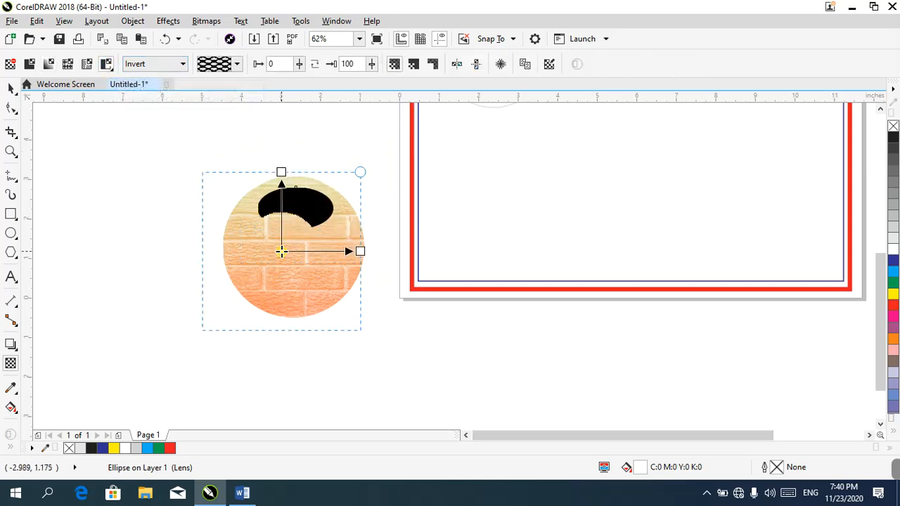
drag(360, 171, 327, 202)
drag(280, 255, 297, 228)
- Apply a two-color pattern transparency to the large circle, then enlarge and skew its pattern tile
click(289, 298)
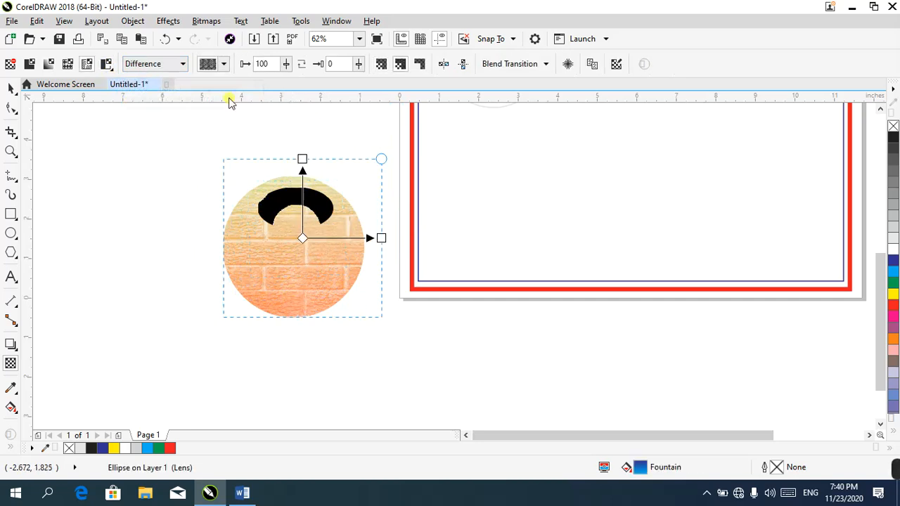
click(107, 64)
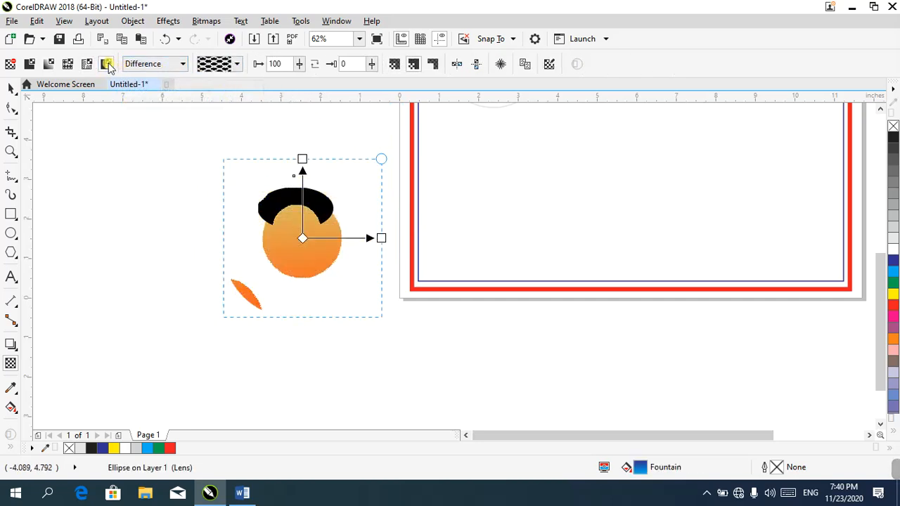
drag(381, 238, 440, 201)
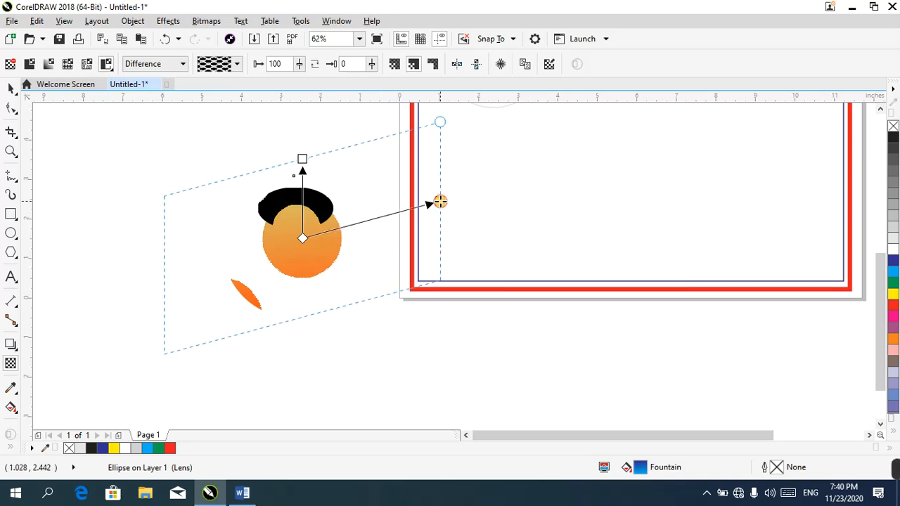
drag(302, 158, 297, 129)
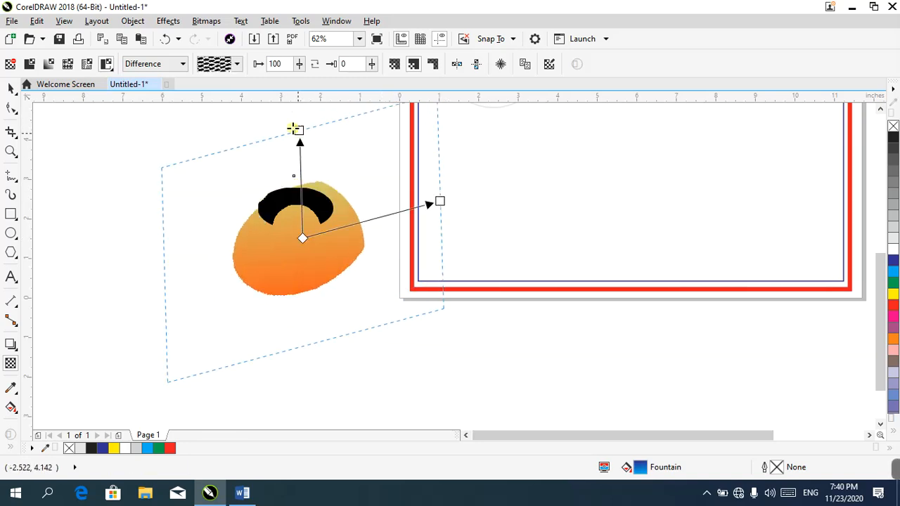
- Try the checker, small squares and brick-line two-color patterns on the large circle's transparency
click(239, 65)
click(252, 99)
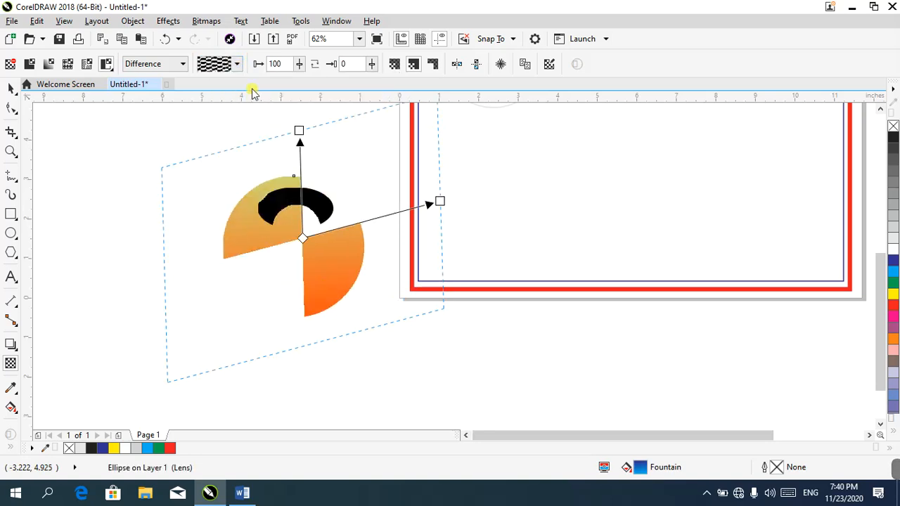
click(239, 64)
click(292, 118)
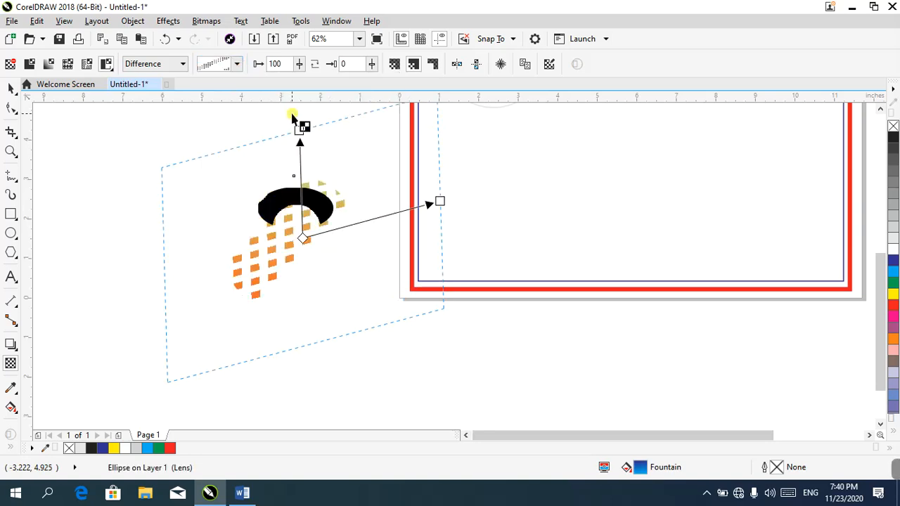
click(238, 64)
click(318, 97)
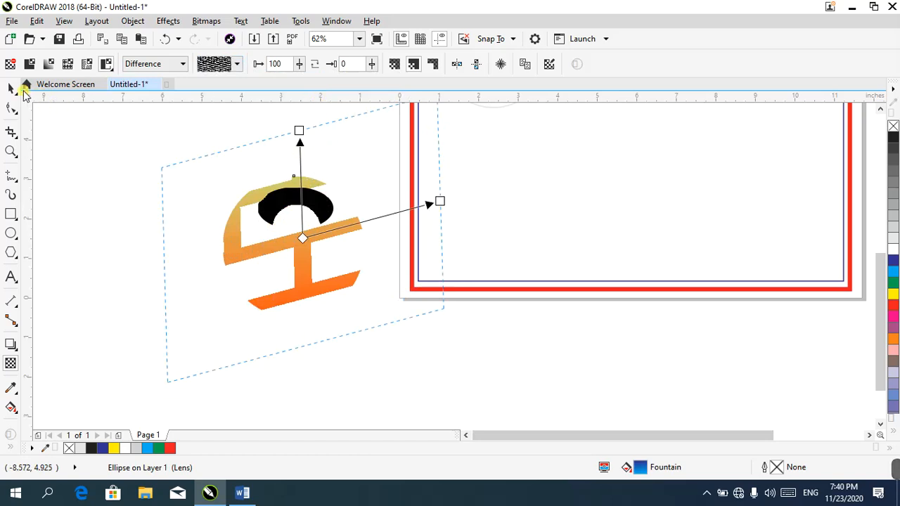
- Undo the circle's two-color pattern changes and the small ellipse's tile adjustments
click(11, 88)
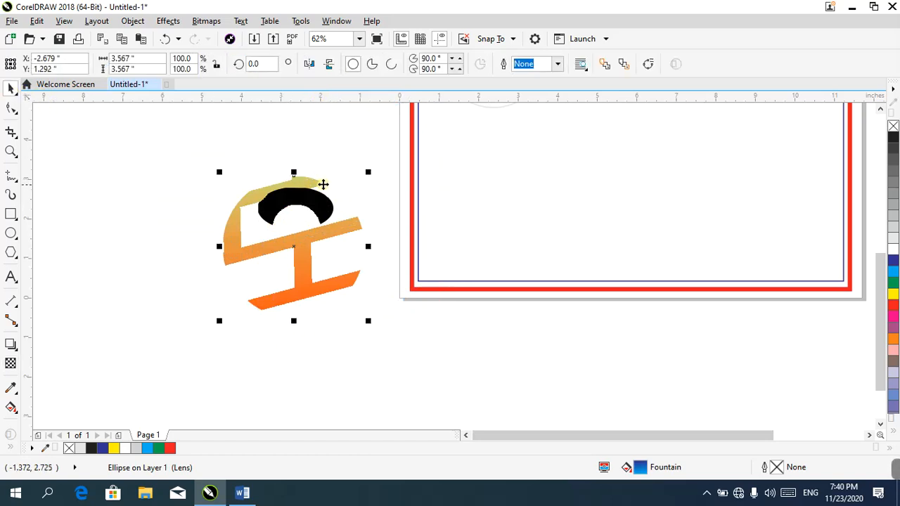
drag(319, 184, 319, 185)
key(ctrl+z)
key(ctrl+z)
key(ctrl+z)
key(ctrl+z)
key(ctrl+z)
key(ctrl+z)
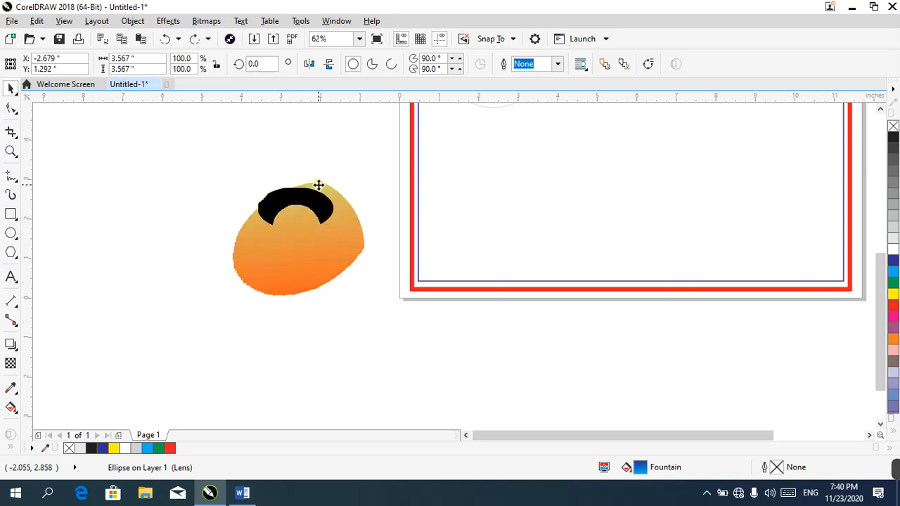
key(ctrl+z)
key(ctrl+z)
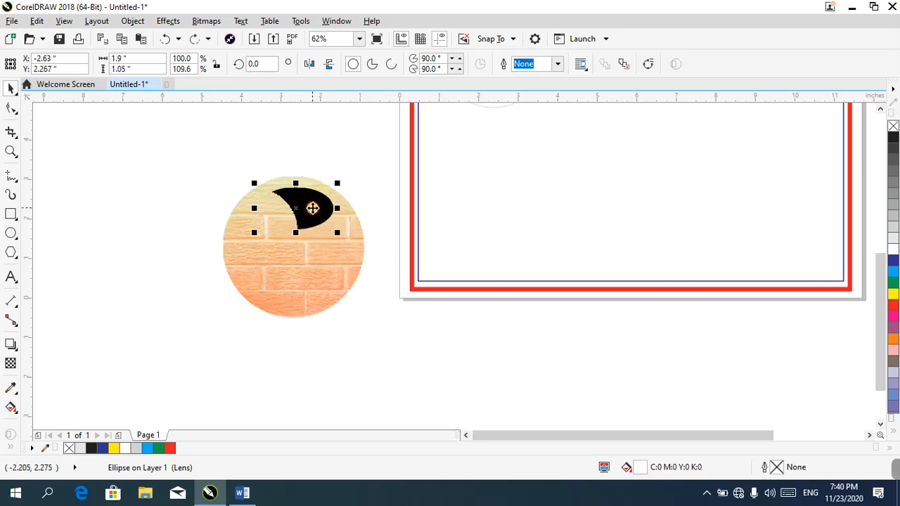
- Delete the small ellipse and the brick-textured circle
key(Delete)
click(315, 246)
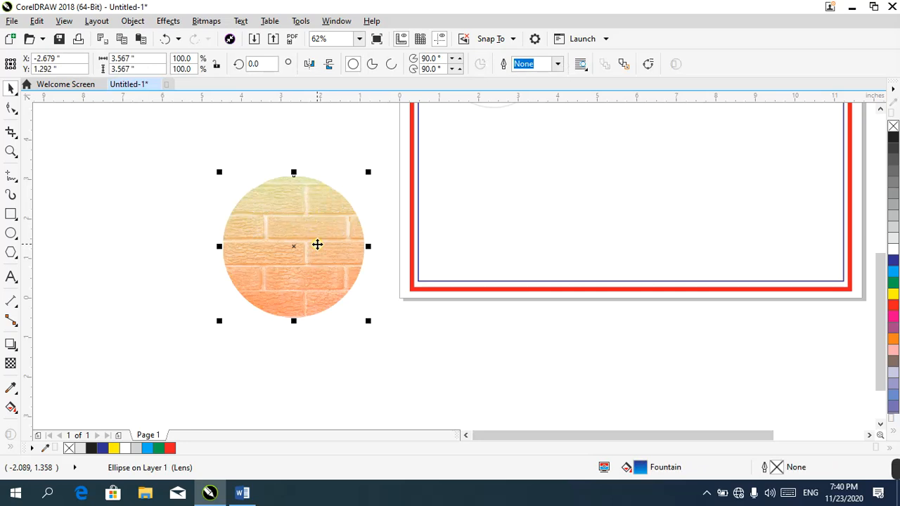
key(Delete)
- Draw a circle about 5.4 inches in diameter beside the page and fill it with green
drag(143, 174, 365, 359)
click(11, 88)
drag(184, 201, 199, 172)
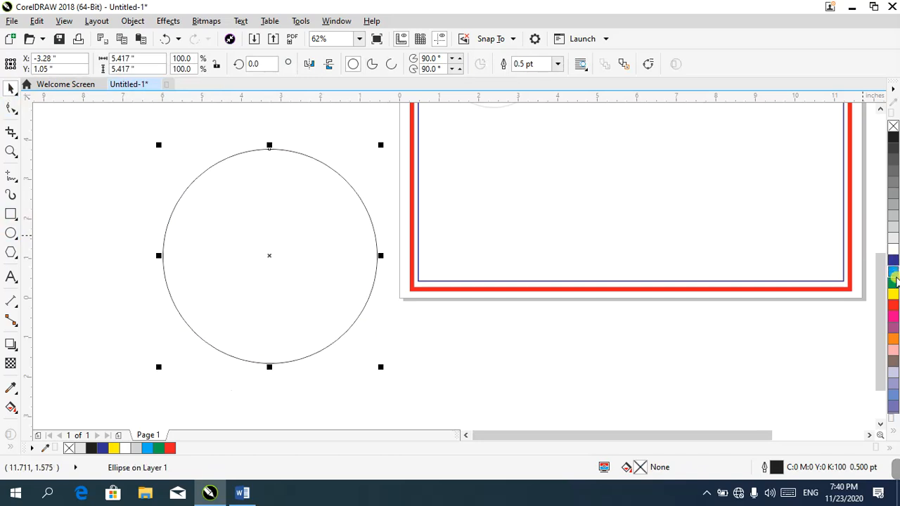
click(894, 282)
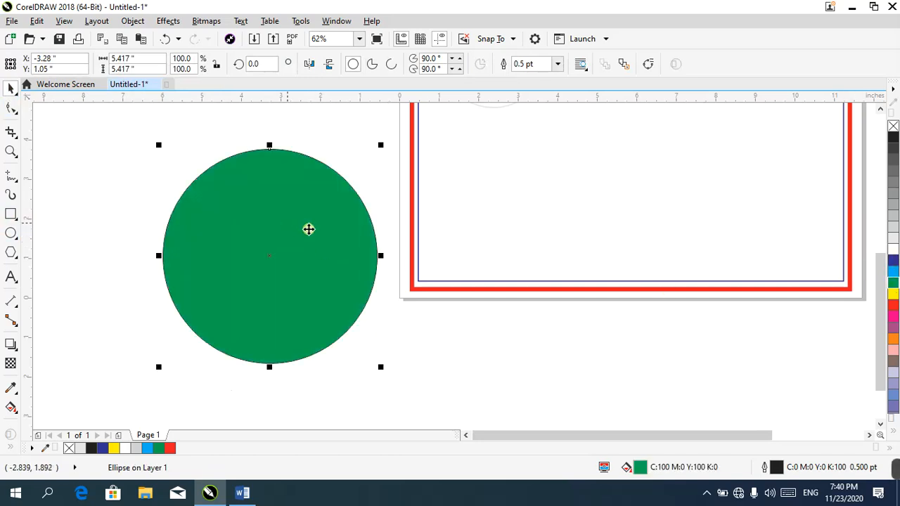
- Open the green circle's fill for editing, switch it to a vector pattern and show the available patterns
key(F11)
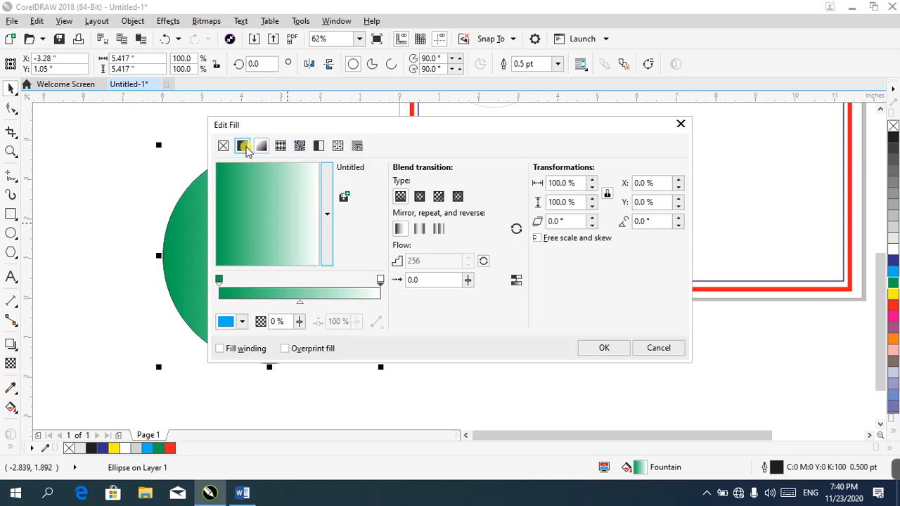
click(280, 147)
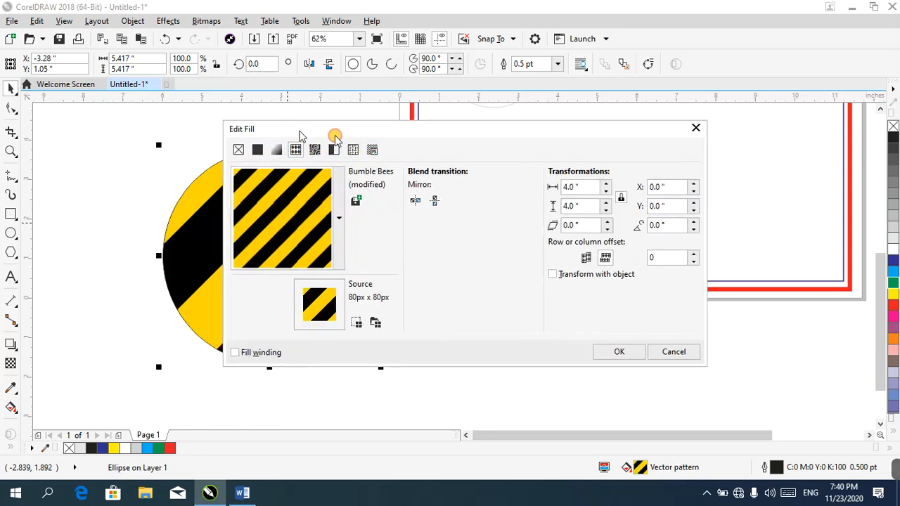
drag(333, 131, 549, 130)
click(541, 214)
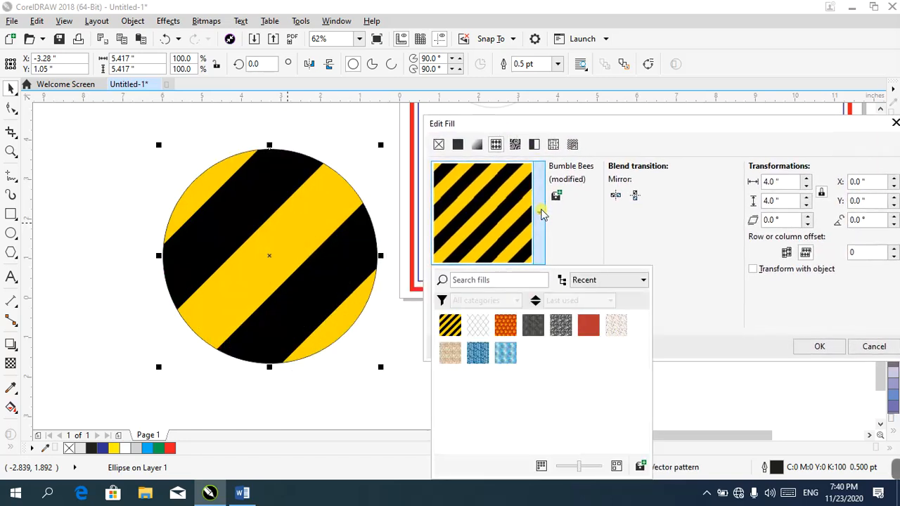
- Try several vector pattern fills on the circle, including Sun Rise, Chain Fence, Red Steps and Blue Squares
click(450, 325)
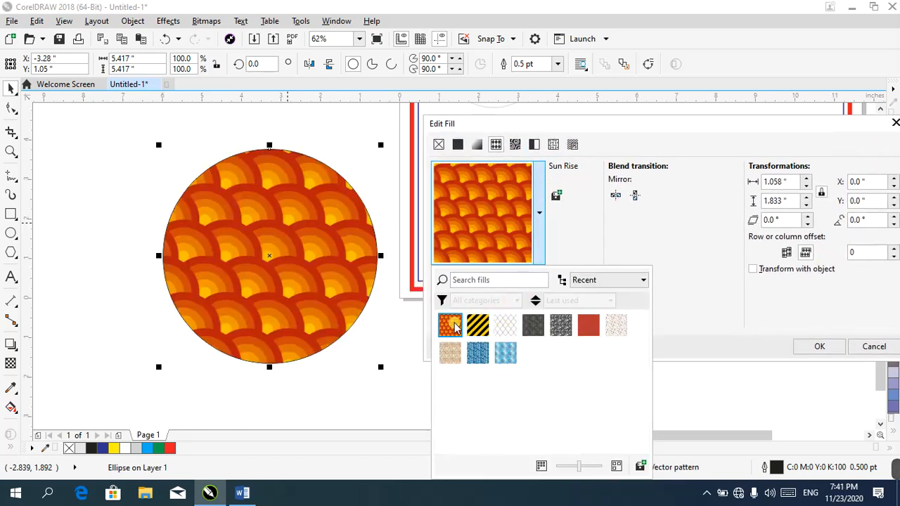
click(477, 326)
click(506, 326)
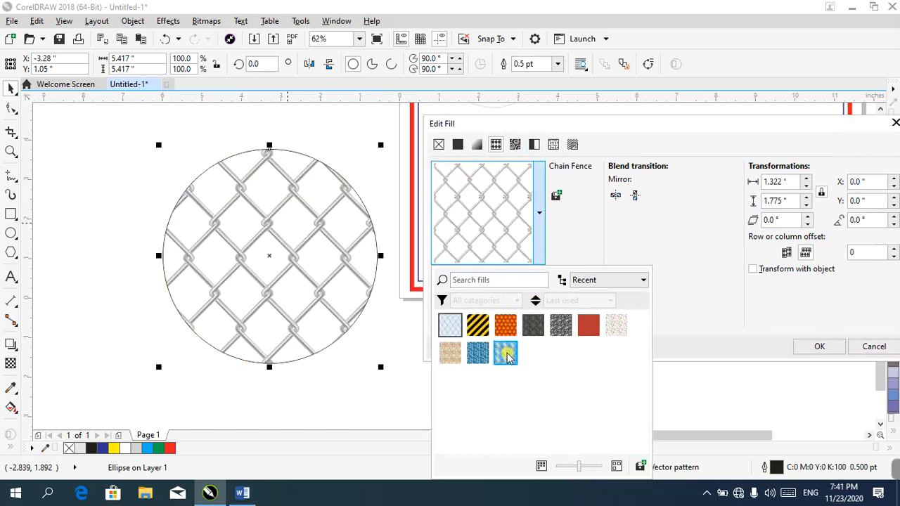
click(507, 354)
click(478, 354)
click(451, 355)
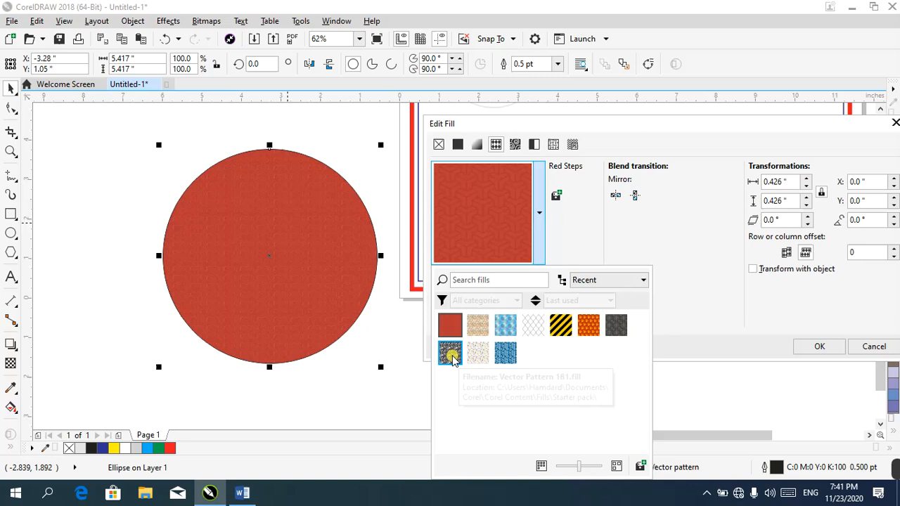
click(506, 353)
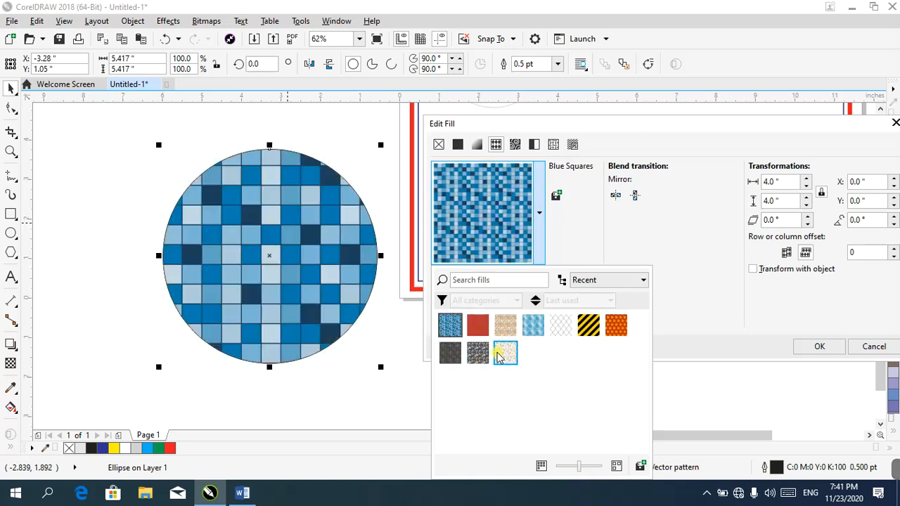
- Switch the circle's fill to a bitmap pattern and try several textures, including Textured Sheet Metal
click(517, 144)
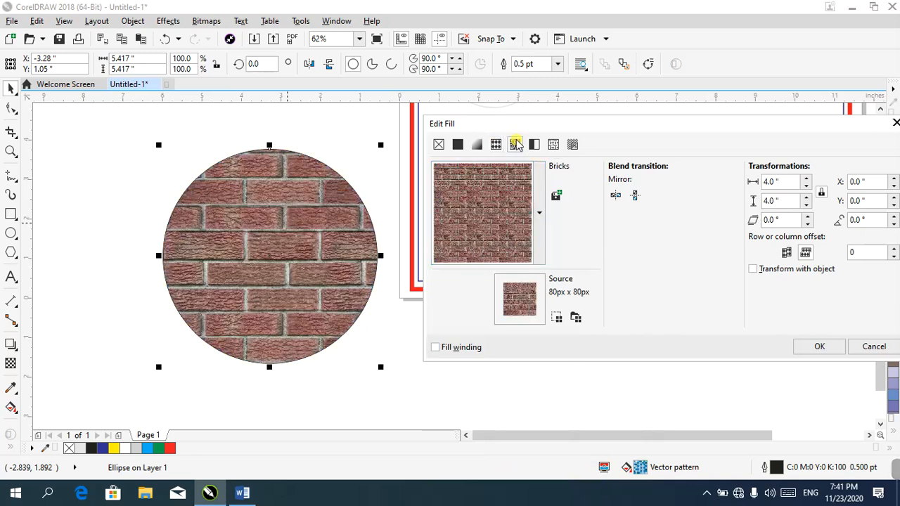
click(537, 199)
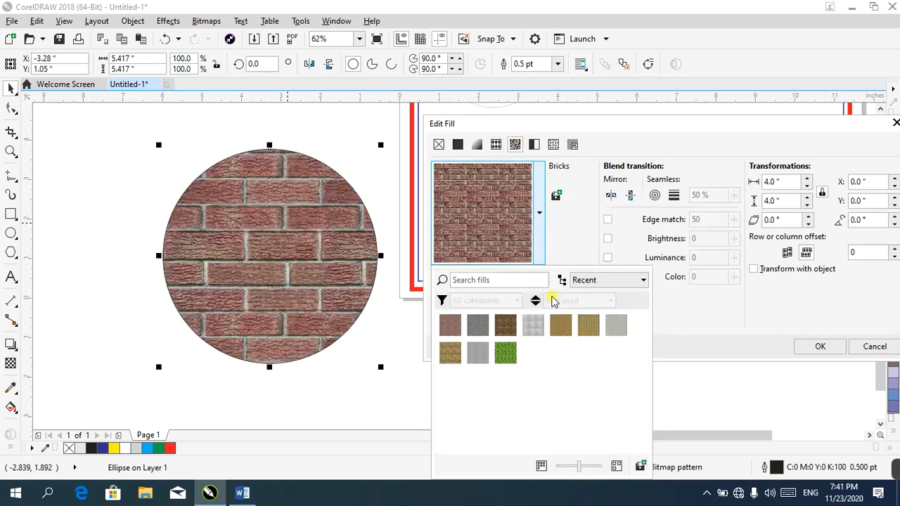
click(529, 334)
click(477, 324)
click(454, 331)
click(454, 353)
click(480, 354)
click(506, 354)
click(549, 330)
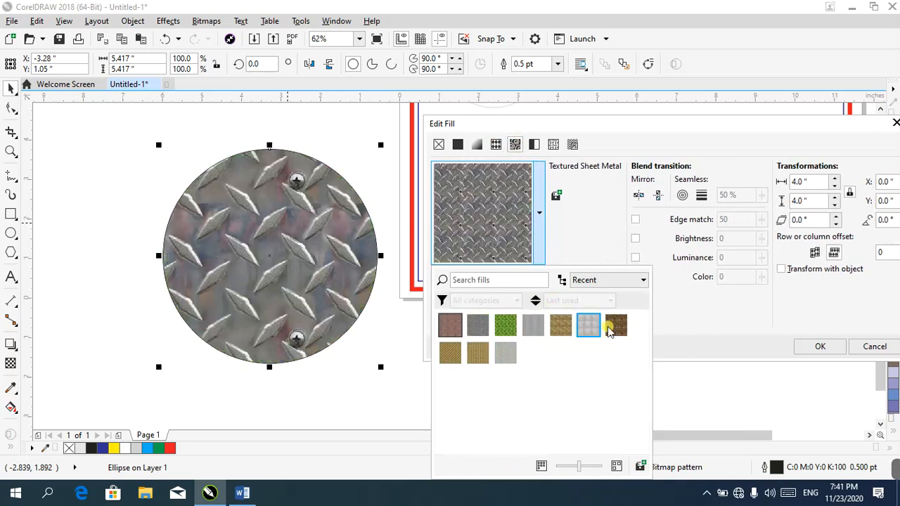
- Try further bitmap pattern fills on the circle, including Newspaper and Brushed Steel
click(610, 327)
click(588, 330)
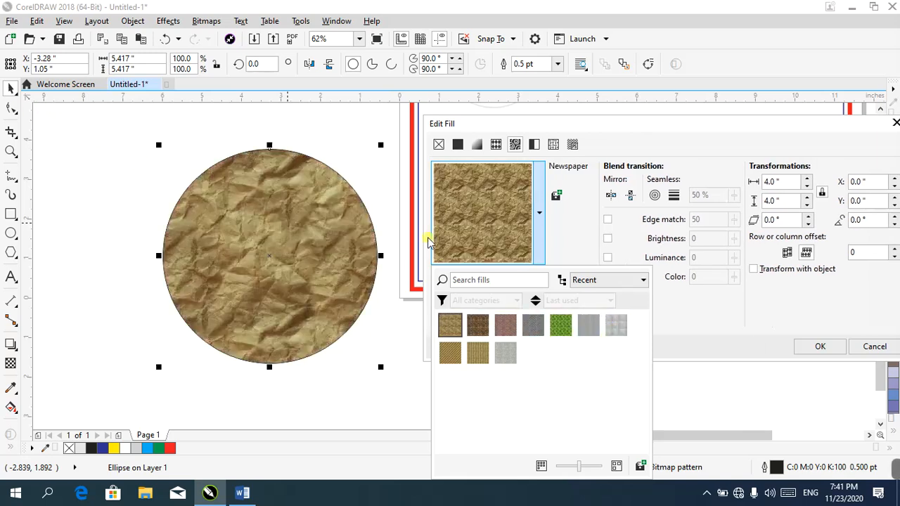
click(589, 327)
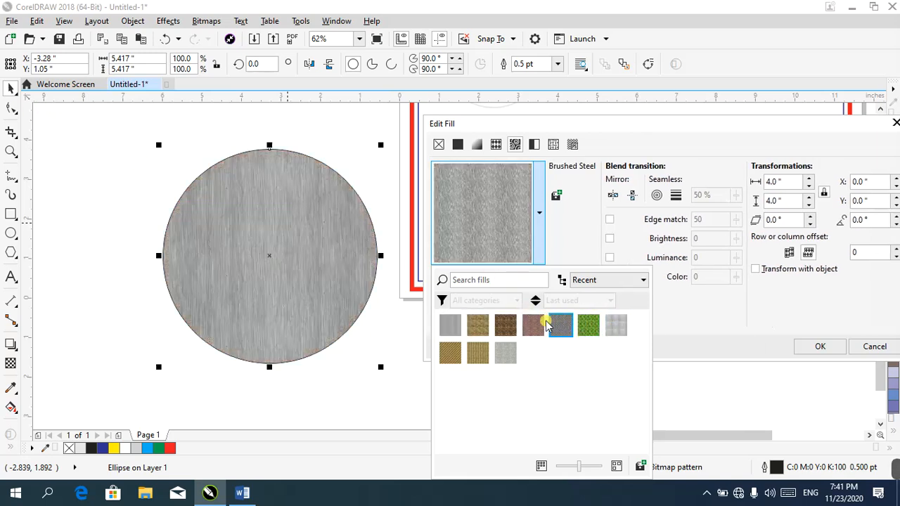
click(535, 327)
click(501, 327)
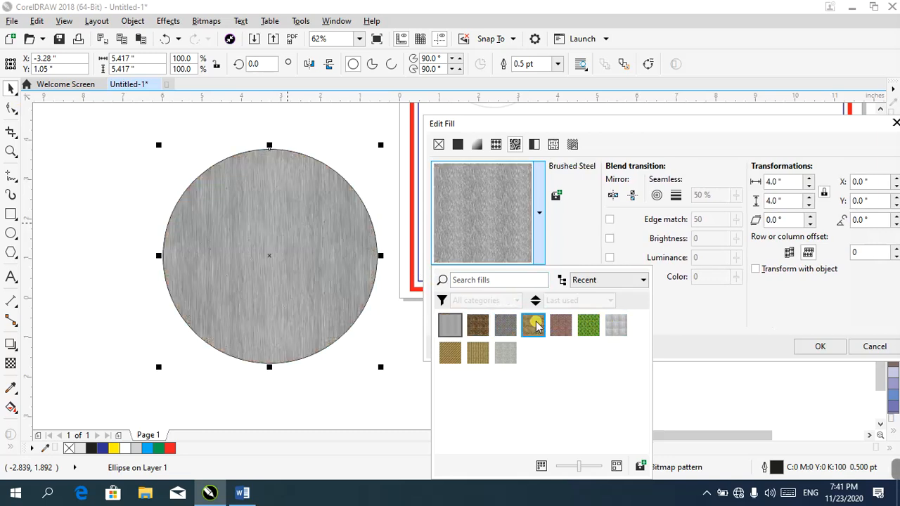
- Close the fill editor without applying the previewed pattern and delete the large circle beside the page
click(895, 124)
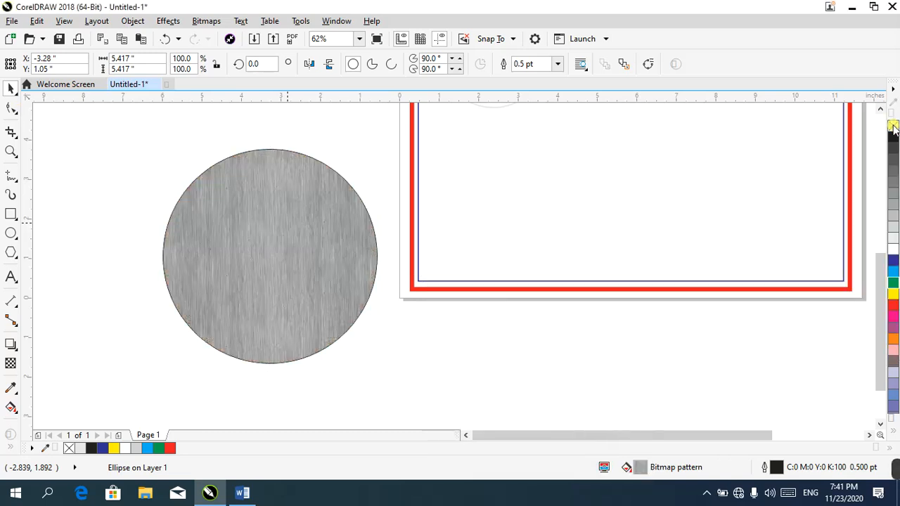
click(270, 214)
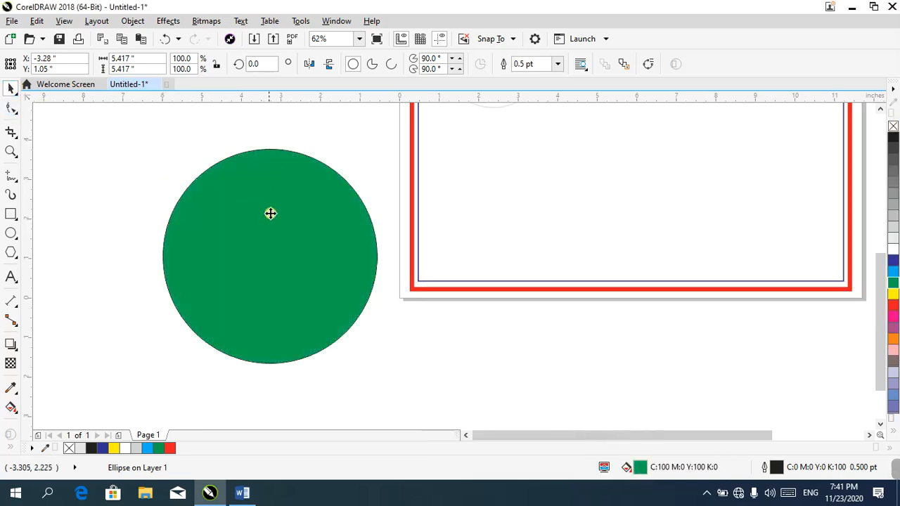
drag(268, 223, 271, 218)
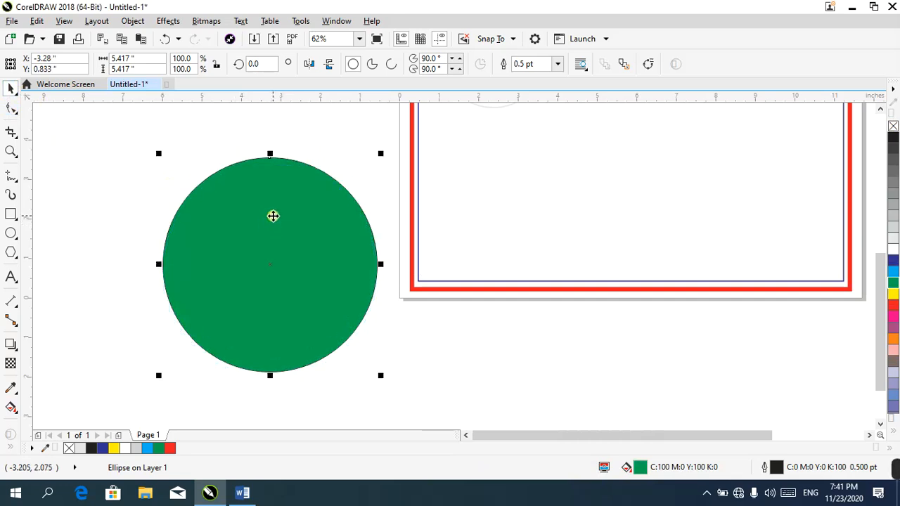
key(Delete)
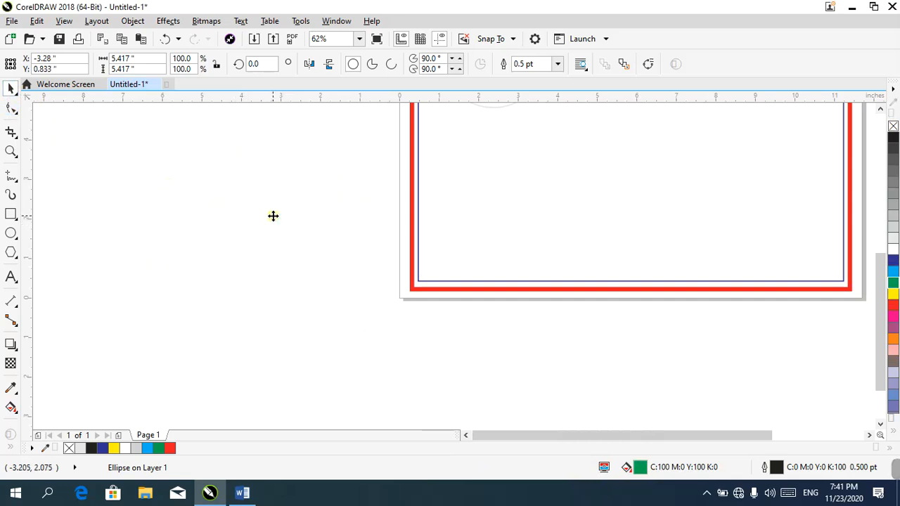
- Add the artistic text "WED" beside the page and enlarge it to about 273 pt
click(11, 277)
click(146, 223)
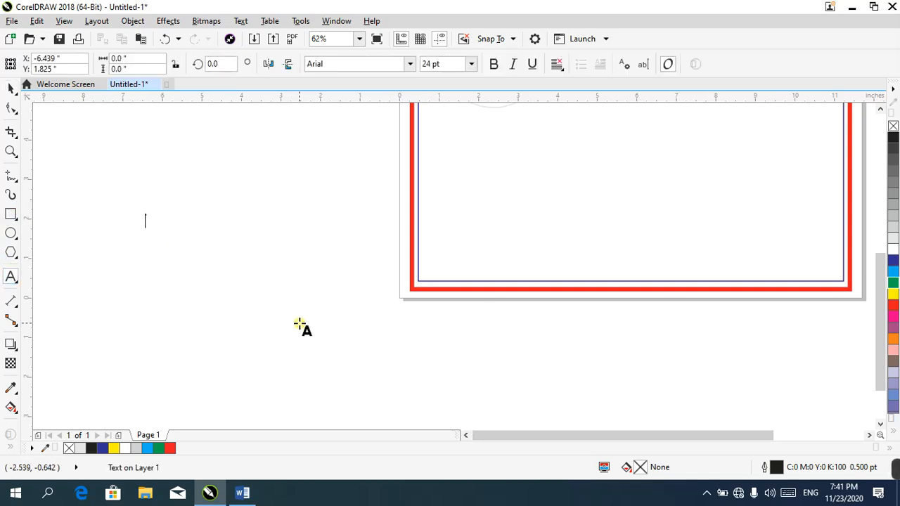
text(WED)
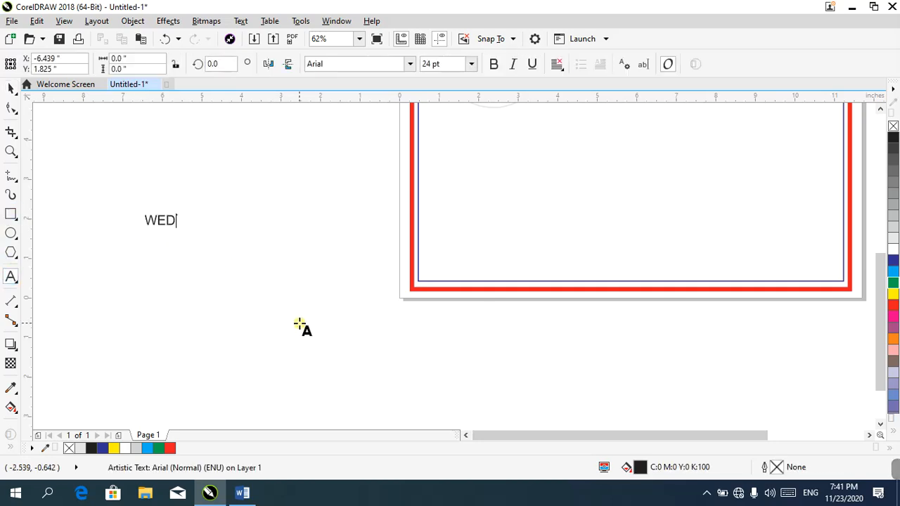
key(ctrl+space)
drag(180, 234, 333, 246)
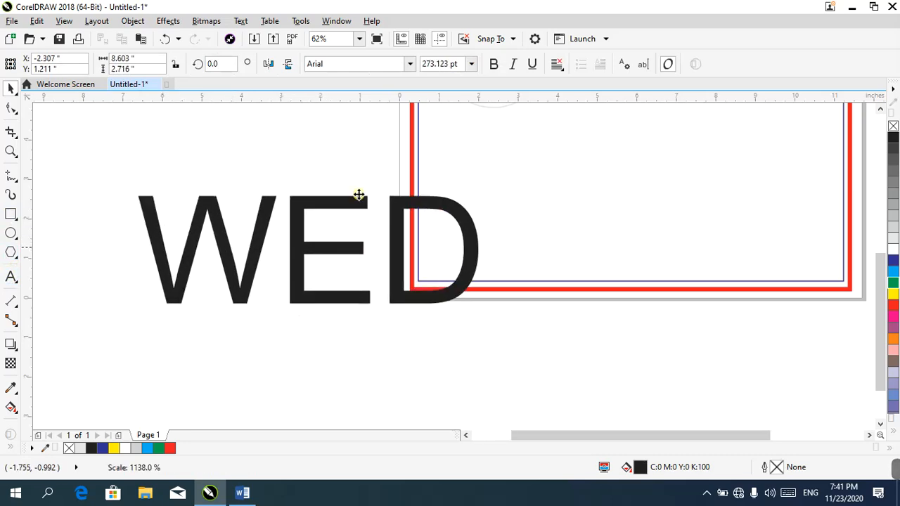
drag(359, 195, 360, 194)
- Set the WED text's font to Arial Black and fill the letters with dark blue
click(410, 64)
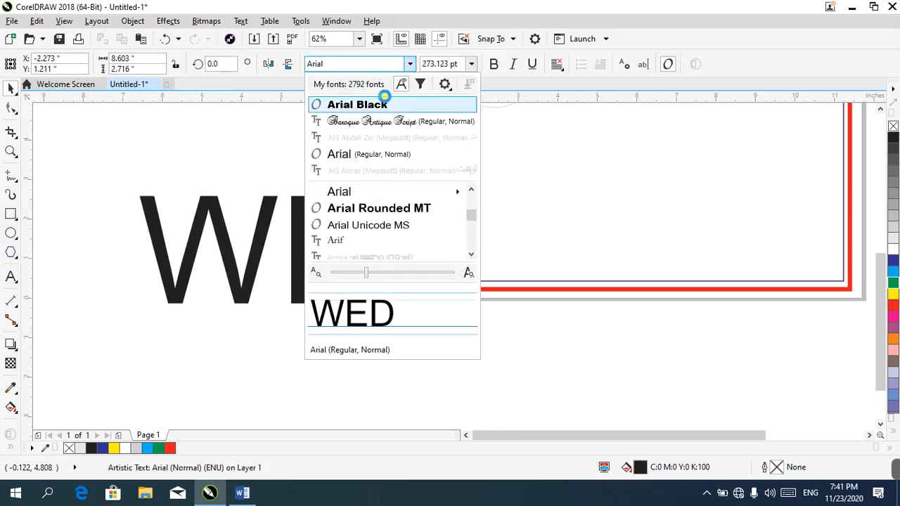
click(359, 105)
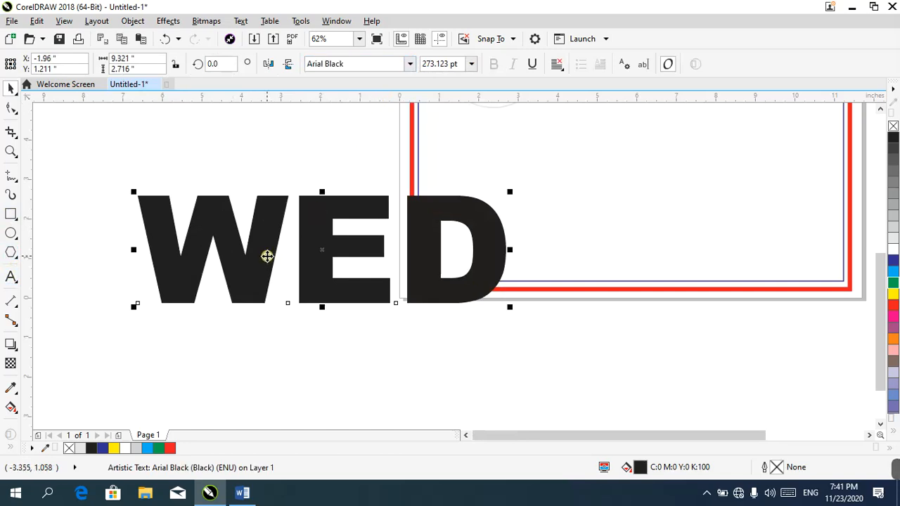
click(894, 262)
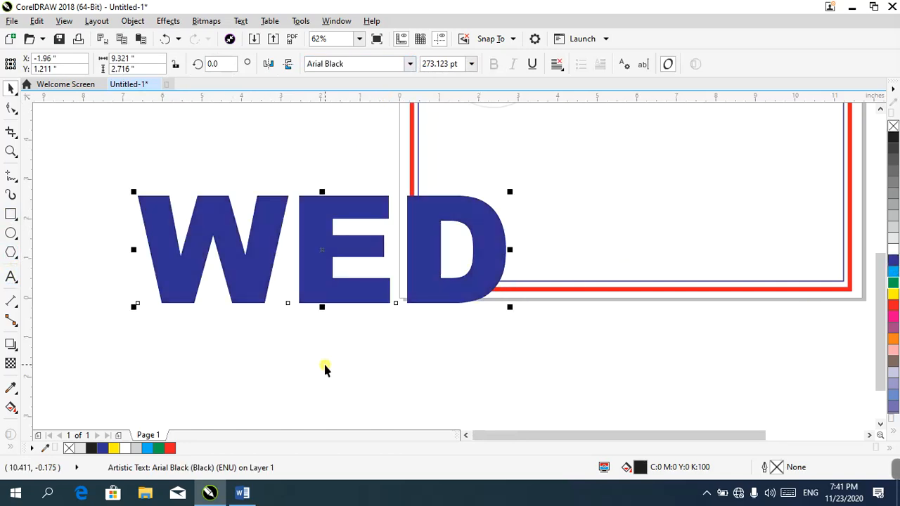
click(75, 187)
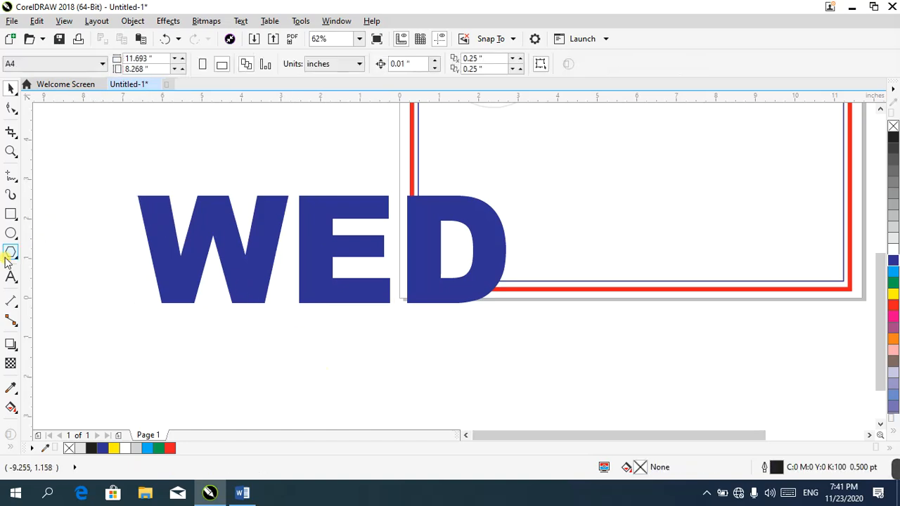
- Draw an ellipse about 3.02 by 3.57 inches over the W and place copies of it over the E and D
click(10, 233)
drag(91, 149, 211, 291)
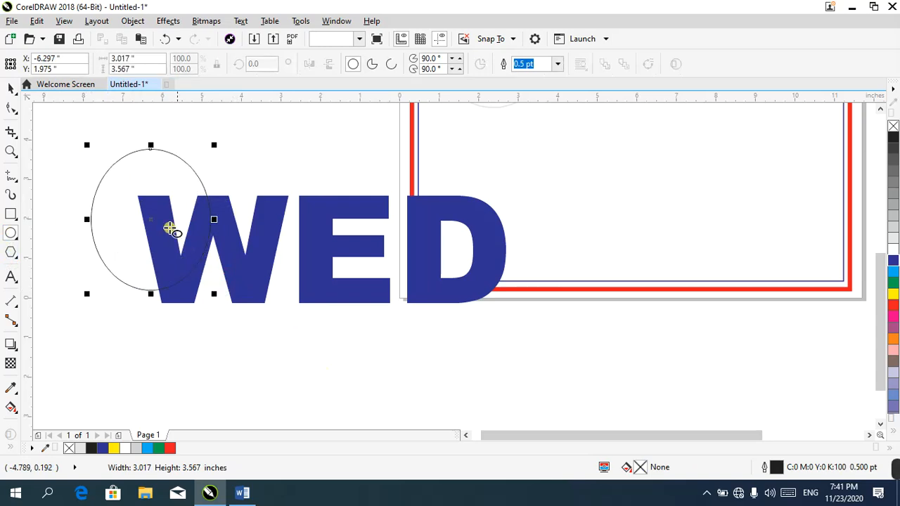
drag(151, 217, 478, 201)
click(11, 88)
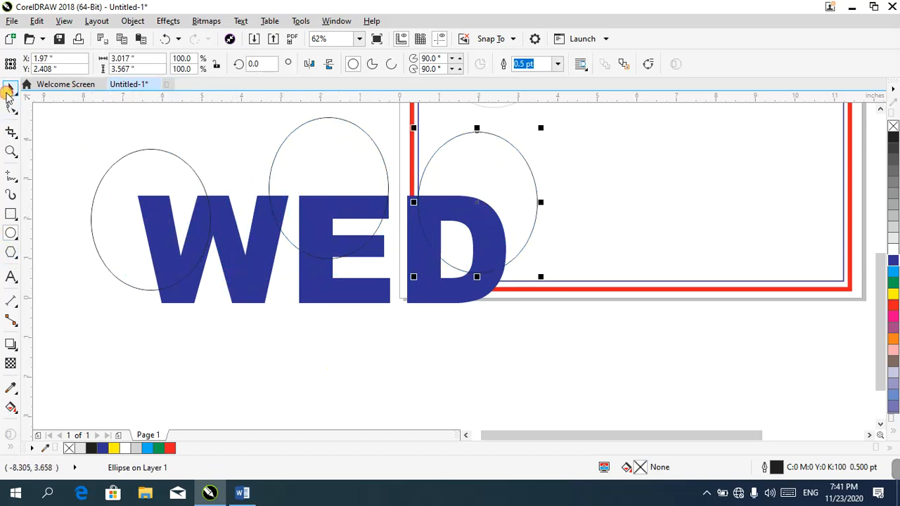
click(504, 152)
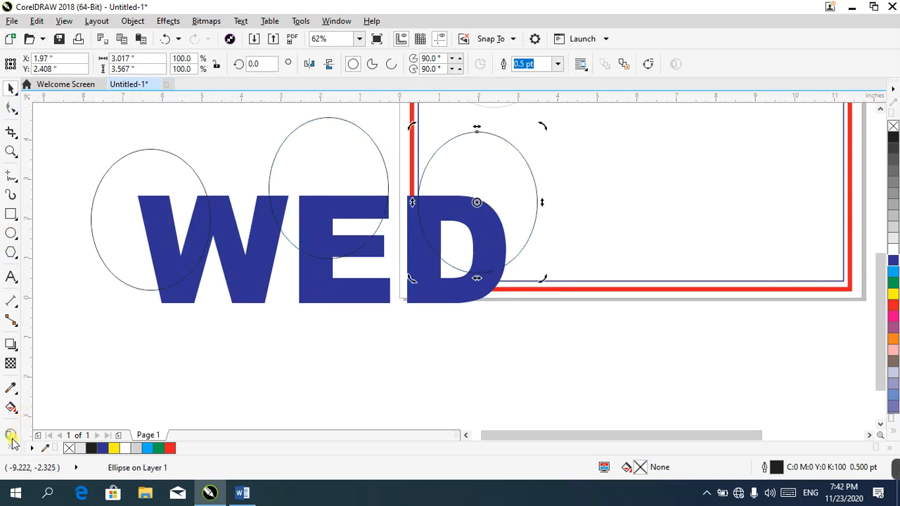
- Use Smart Fill to create blue-grey shapes where the ellipses overlap the letters W, E and D
click(34, 439)
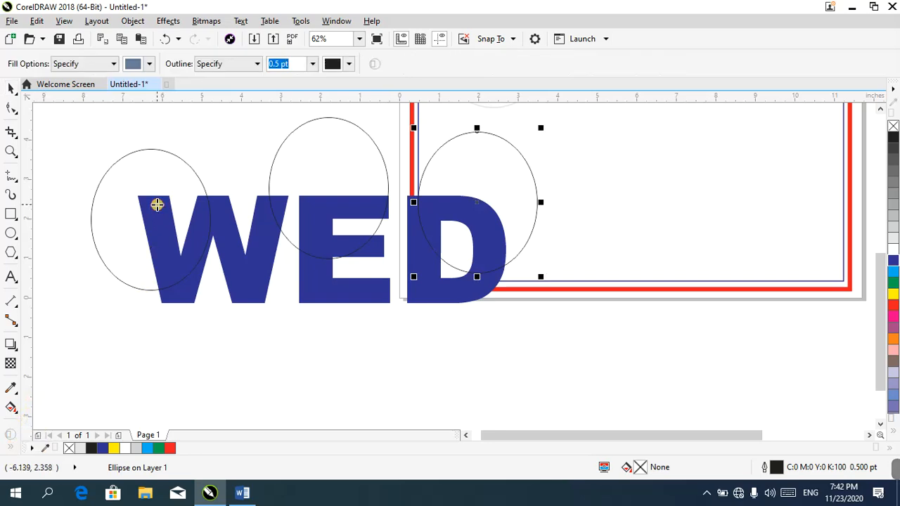
click(159, 207)
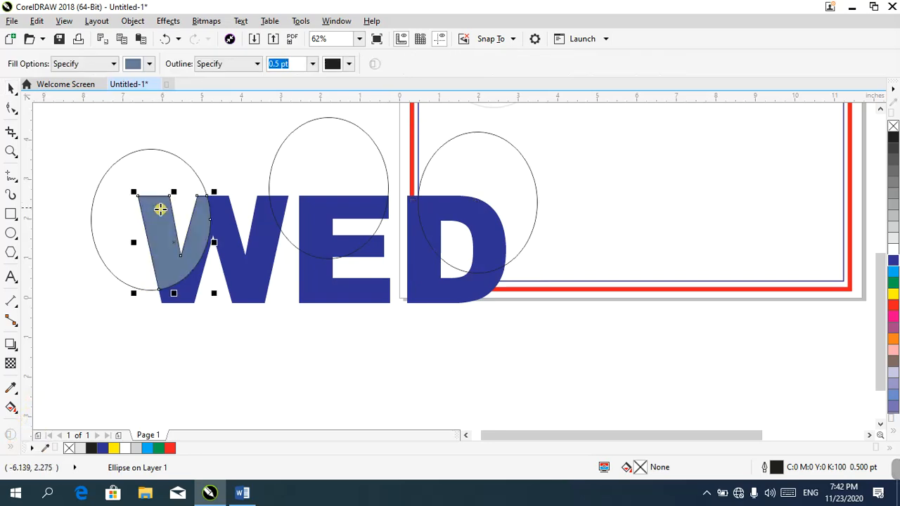
click(438, 204)
- Delete the helper ellipses over the letters, keeping the blue-grey overlap shapes
click(513, 151)
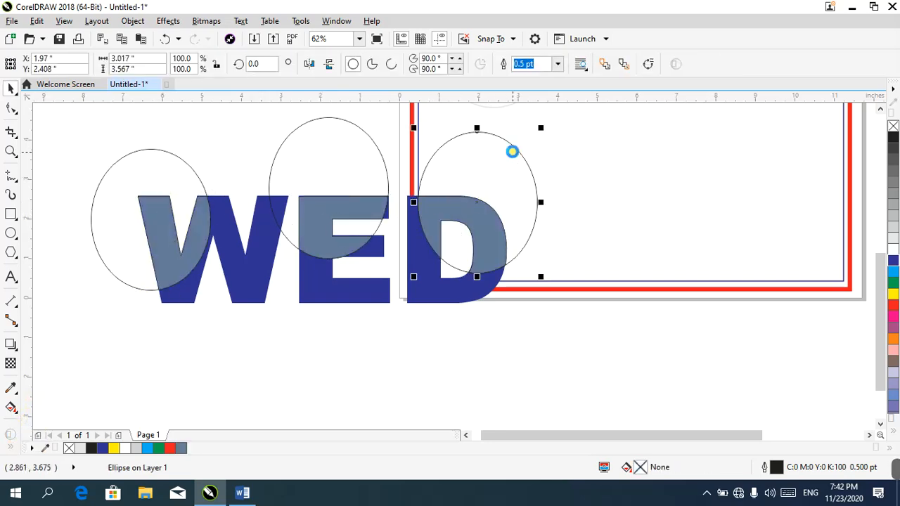
key(Delete)
click(171, 158)
key(Delete)
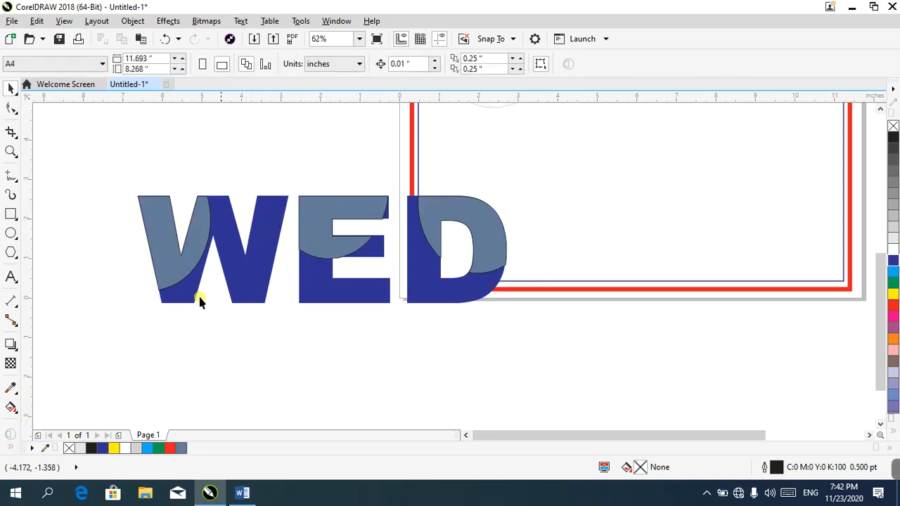
- Fill the blue-grey overlap shapes on the W, E and D with white
click(181, 263)
click(893, 240)
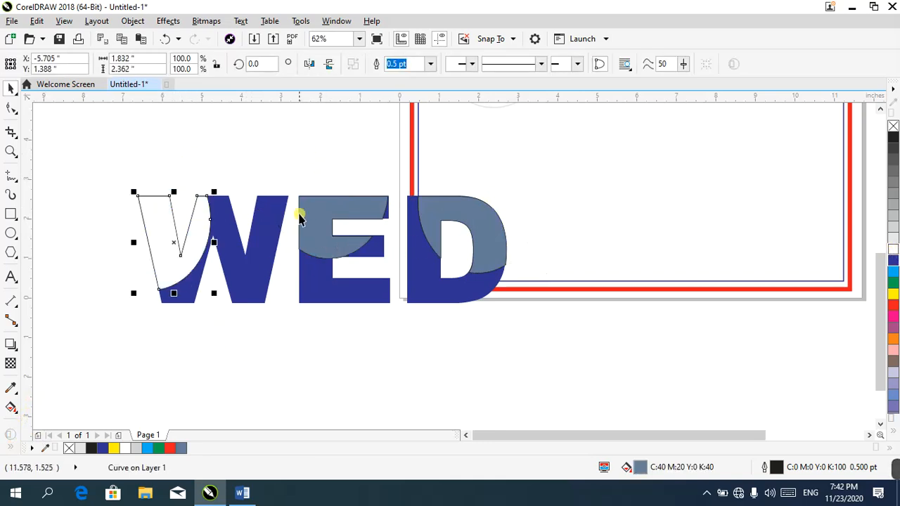
click(325, 212)
click(891, 252)
click(494, 214)
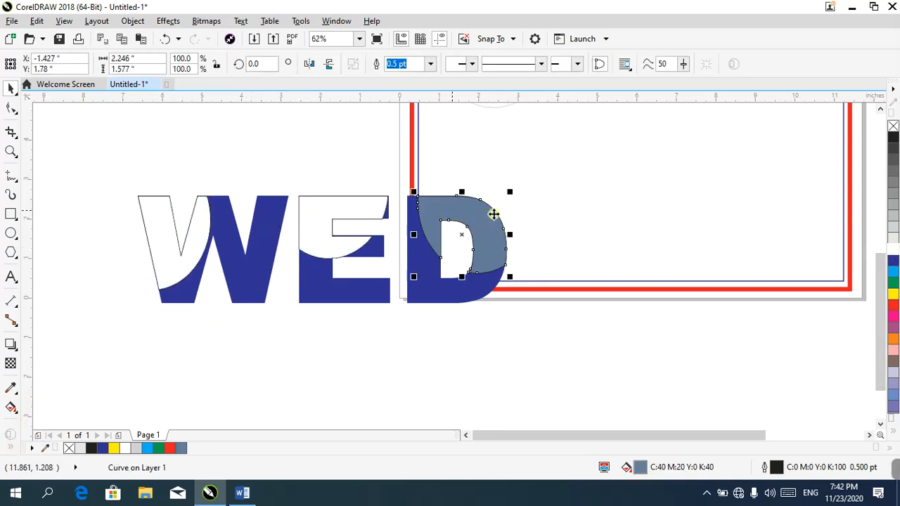
click(894, 249)
- Move the WED text together with its white overlap shapes to the empty area below the page
drag(87, 149, 564, 362)
drag(346, 250, 308, 358)
scroll(312, 320, down, 1)
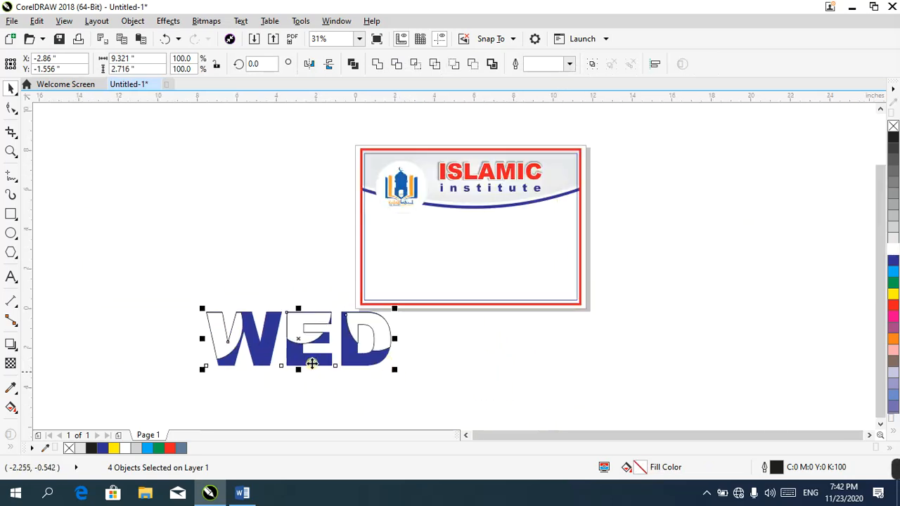
scroll(312, 364, up, 1)
click(340, 398)
- Apply a fountain transparency to the white shape on the W, adjusting it to fade out toward the letter's top
click(161, 307)
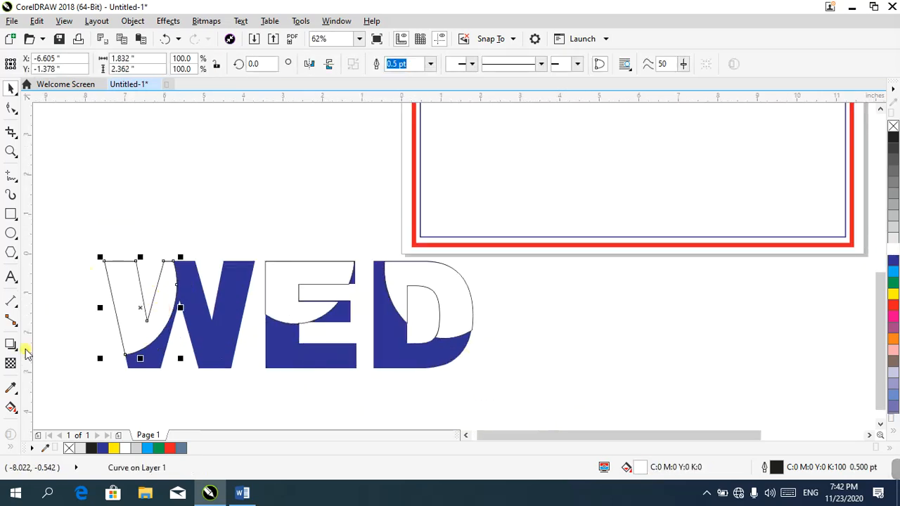
click(11, 364)
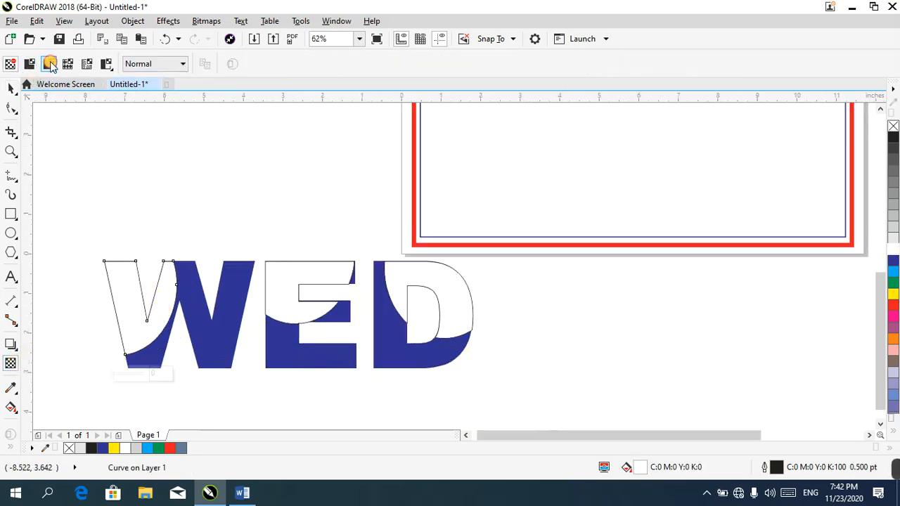
click(50, 64)
mouse_move(103, 237)
mouse_down()
mouse_move(94, 203)
mouse_move(104, 205)
mouse_move(104, 238)
mouse_up()
drag(101, 306, 131, 231)
drag(179, 308, 160, 371)
drag(133, 231, 132, 270)
- Apply fountain transparencies to the white shapes, fading the E's downward and the D's toward its lower left
click(307, 268)
drag(299, 222, 298, 336)
click(434, 271)
drag(477, 244, 398, 342)
key(ctrl+b)
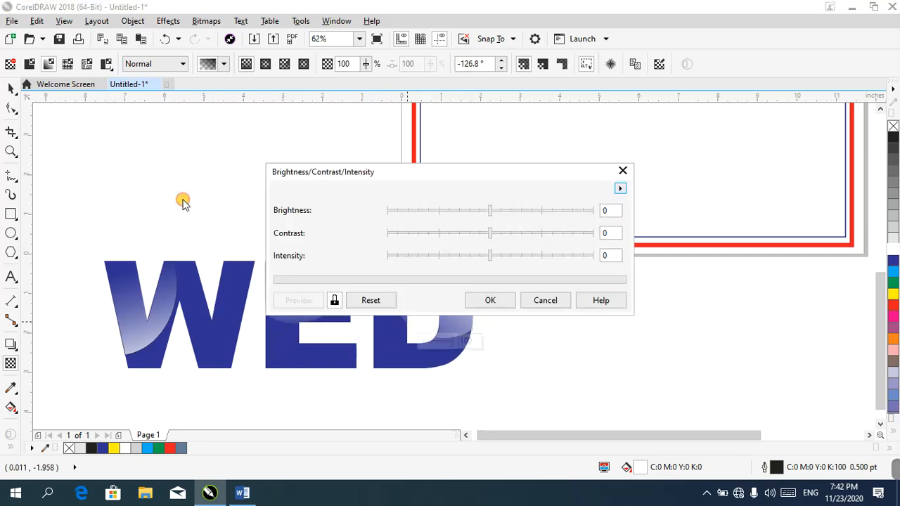
click(554, 301)
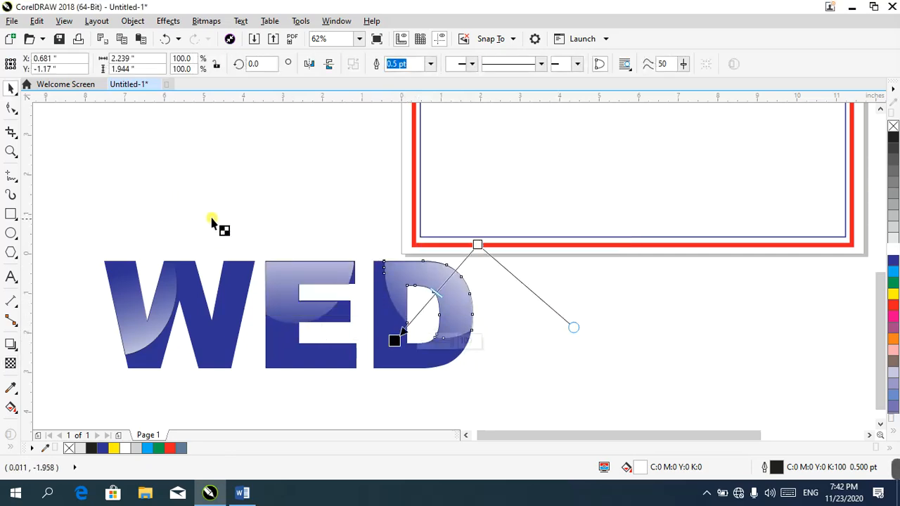
- Remove the outlines from the WED text and its highlight shapes, and move them all farther away from the page
key(space)
drag(70, 214, 524, 405)
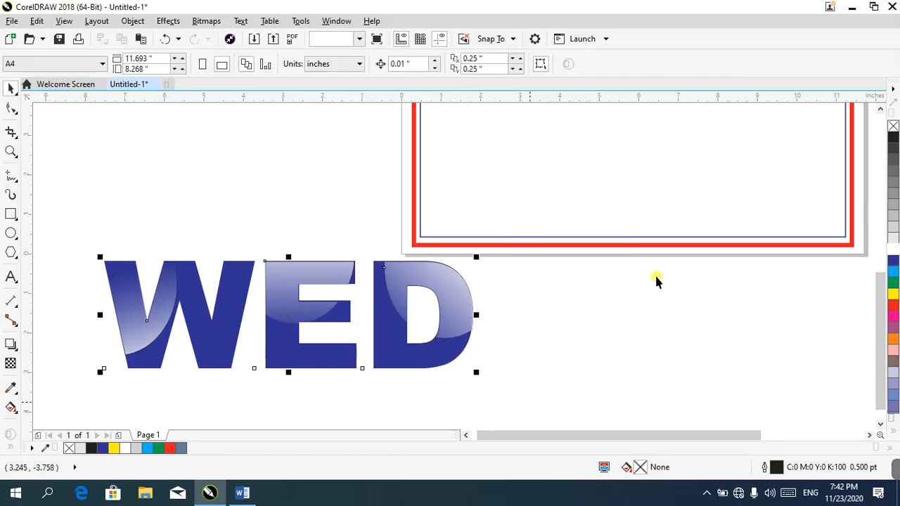
scroll(464, 196, down, 2)
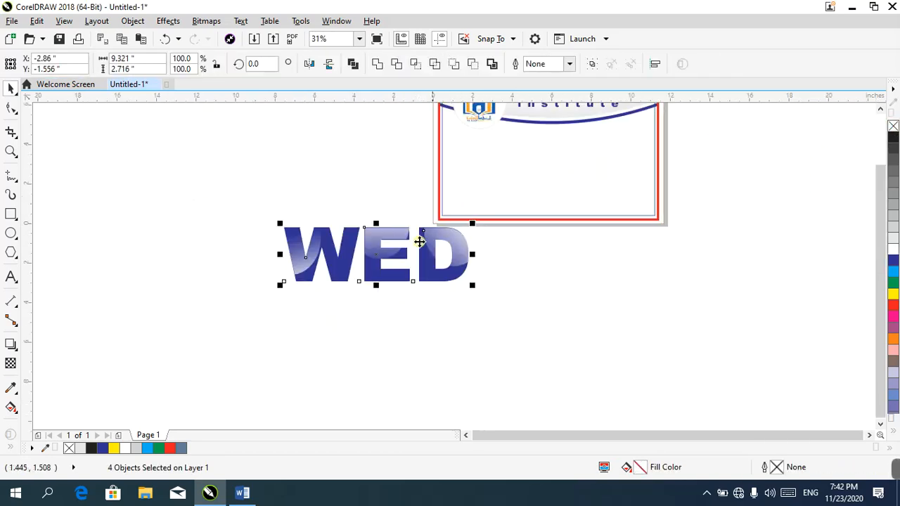
drag(375, 251, 274, 192)
scroll(278, 204, down, 2)
click(303, 273)
scroll(258, 193, up, 2)
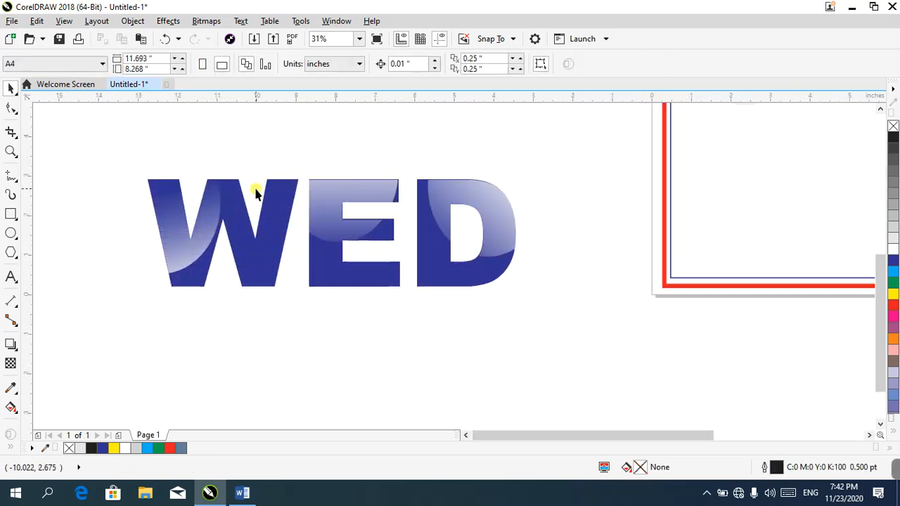
drag(89, 133, 598, 355)
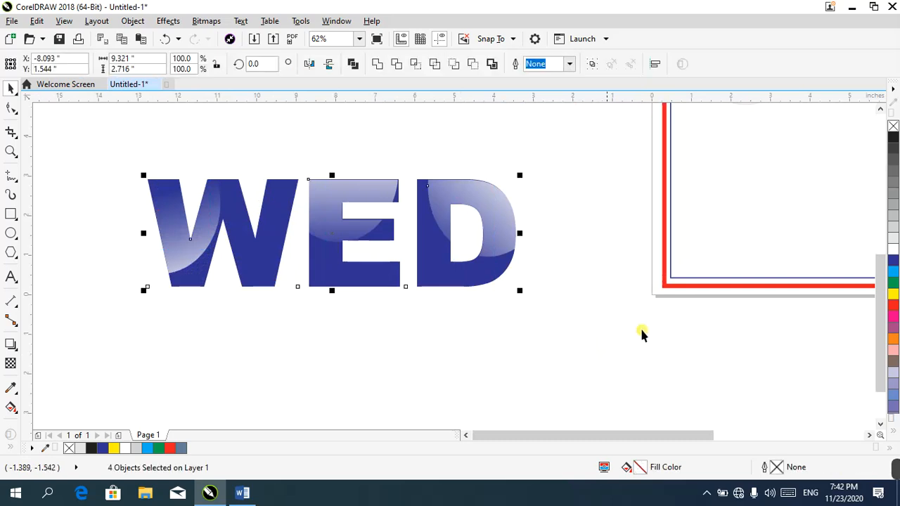
key(Delete)
key(ctrl+z)
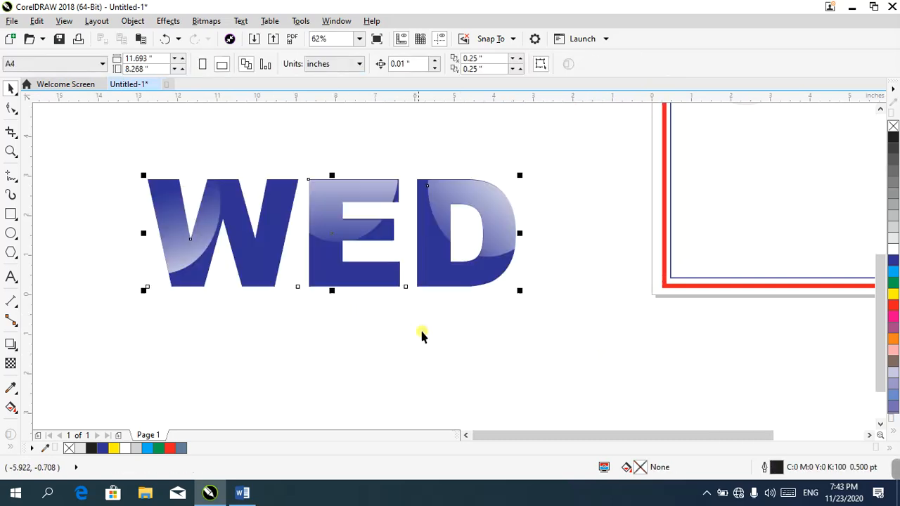
- Recolour the transparent highlight shapes on the W, D and E yellow
click(500, 206)
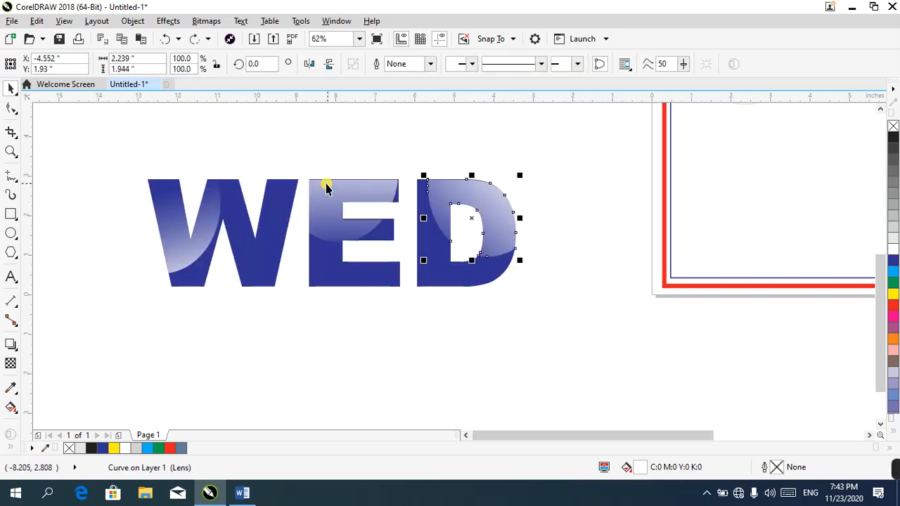
shift+click(215, 206)
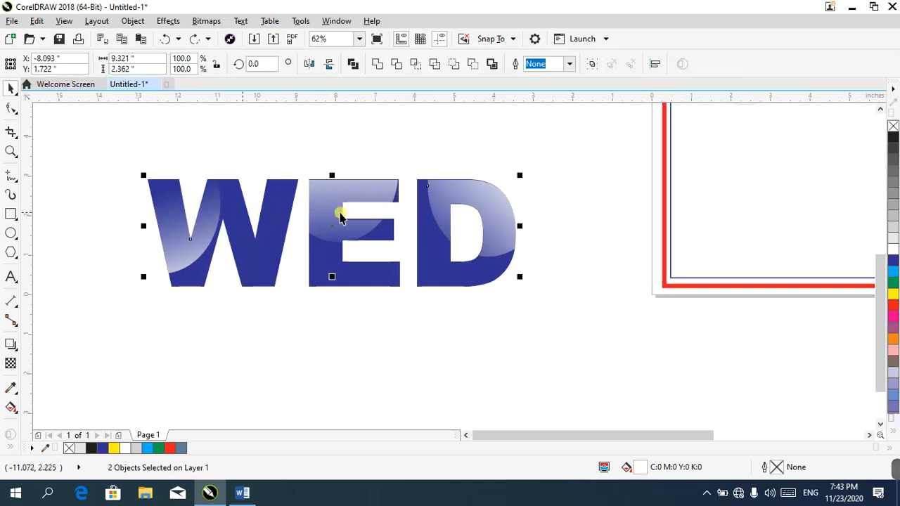
click(893, 294)
click(375, 239)
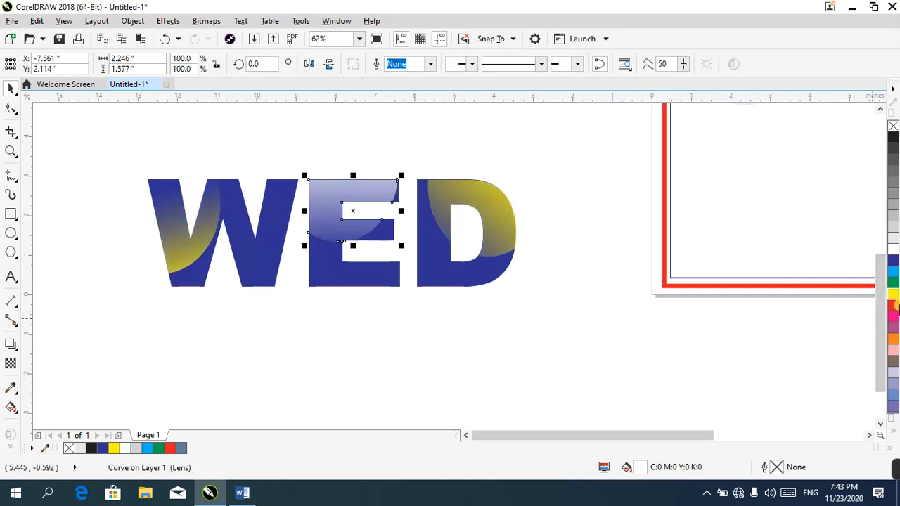
click(893, 294)
click(569, 348)
scroll(452, 334, down, 3)
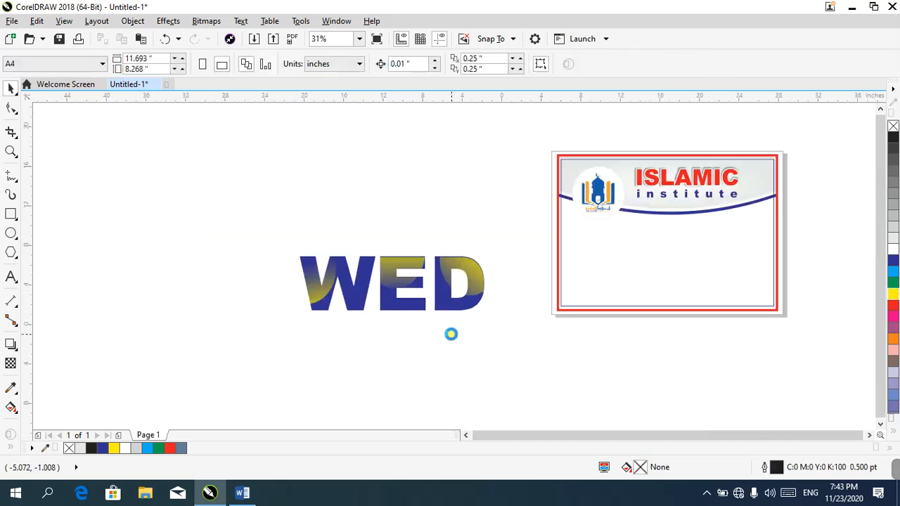
scroll(451, 334, up, 3)
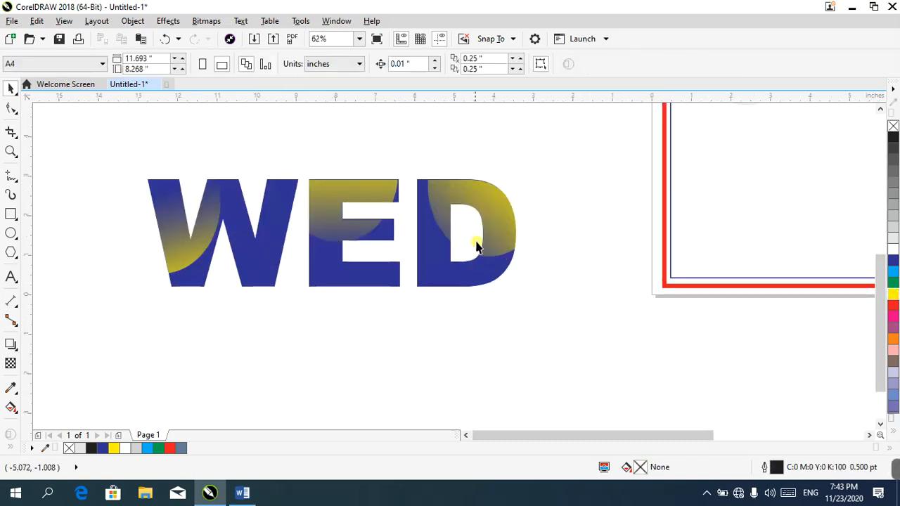
- Delete the WED lettering together with its transparent highlight shapes beside the page
click(494, 191)
drag(97, 138, 658, 381)
key(Delete)
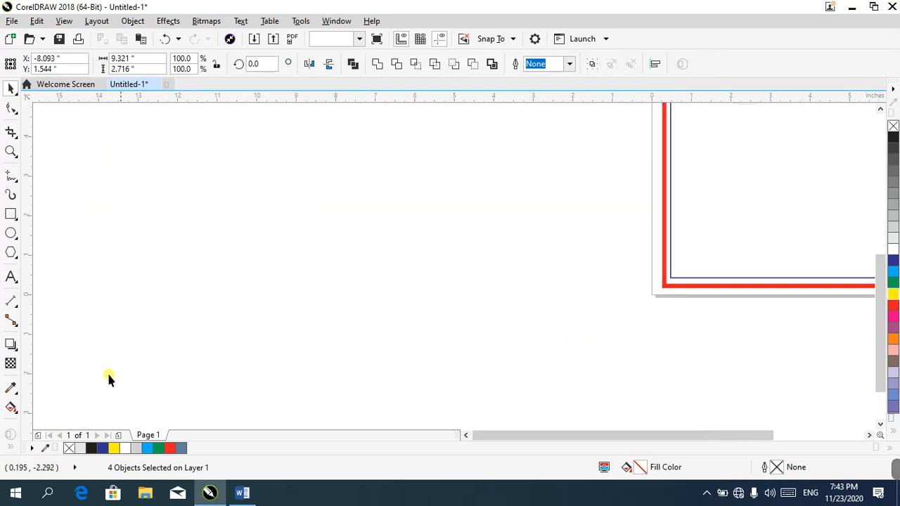
- Draw a circle about 3.25 inches wide in the empty area beside the page and fill it dark blue
click(16, 393)
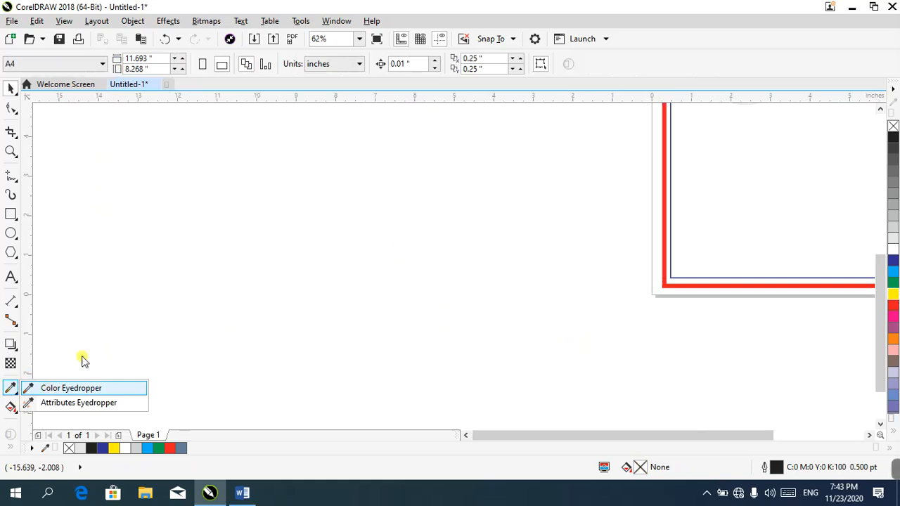
click(83, 361)
click(12, 233)
drag(195, 148, 321, 275)
click(10, 88)
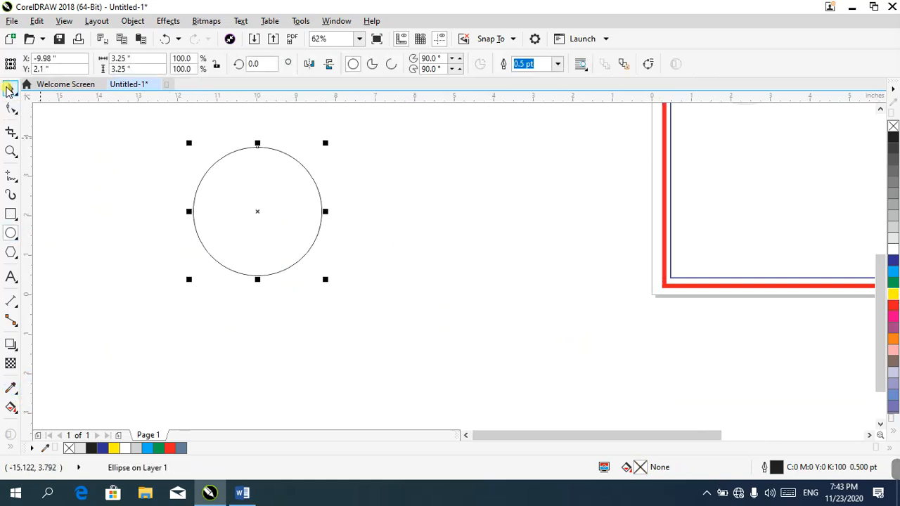
click(892, 260)
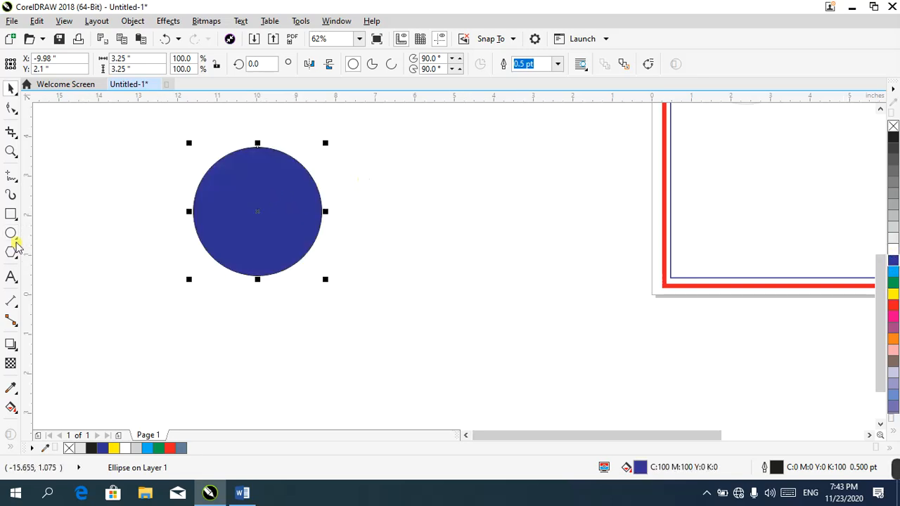
- Draw a second circle about 3.6 inches wide nearer the page and copy the first circle's blue onto it with the Color Eyedropper
drag(461, 225, 612, 376)
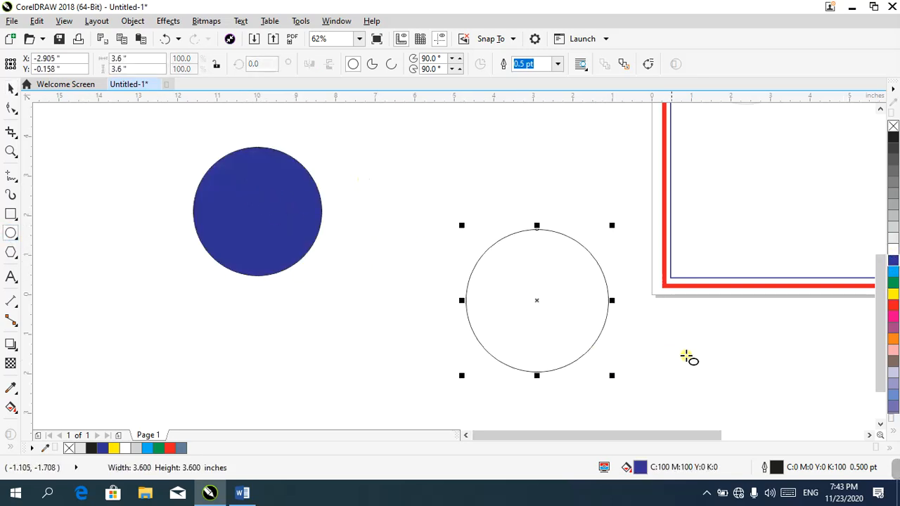
key(space)
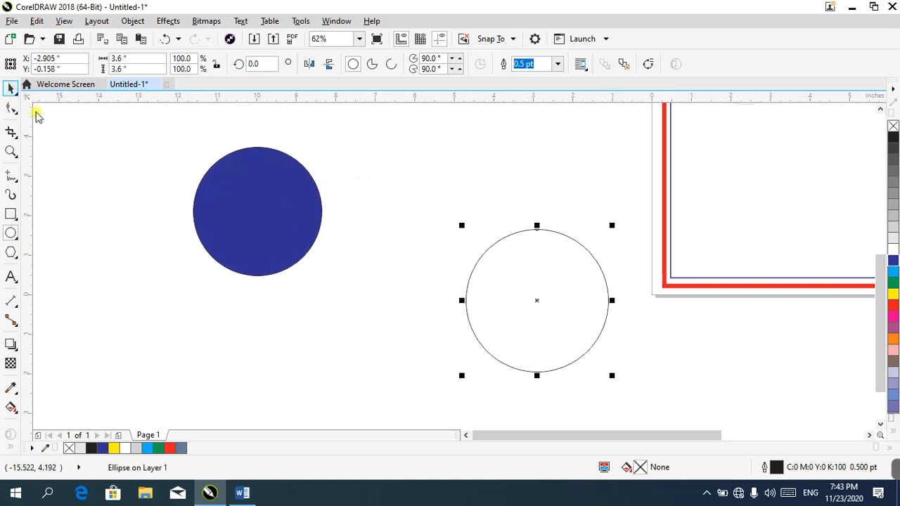
click(15, 394)
click(56, 388)
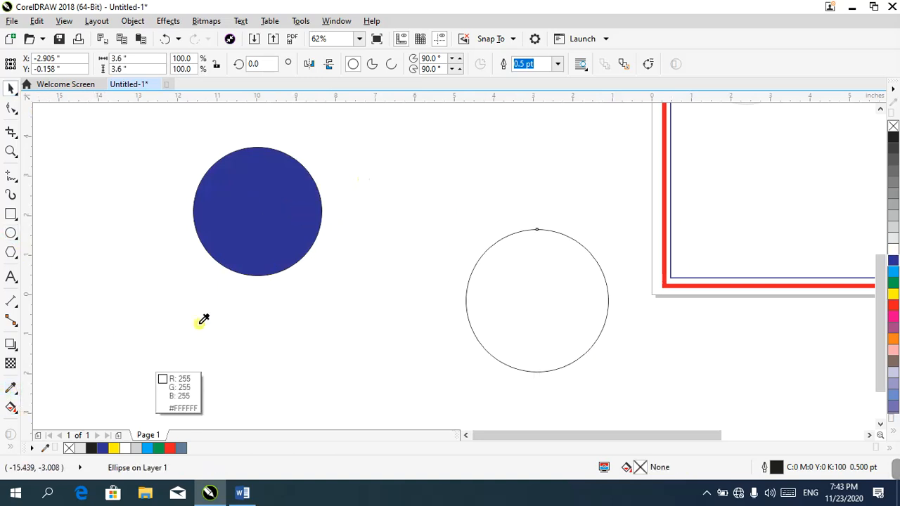
click(281, 192)
click(562, 304)
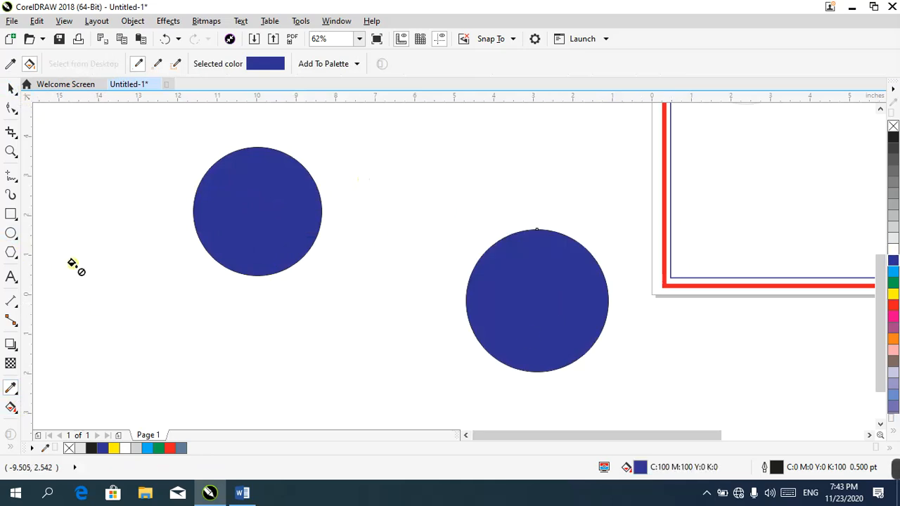
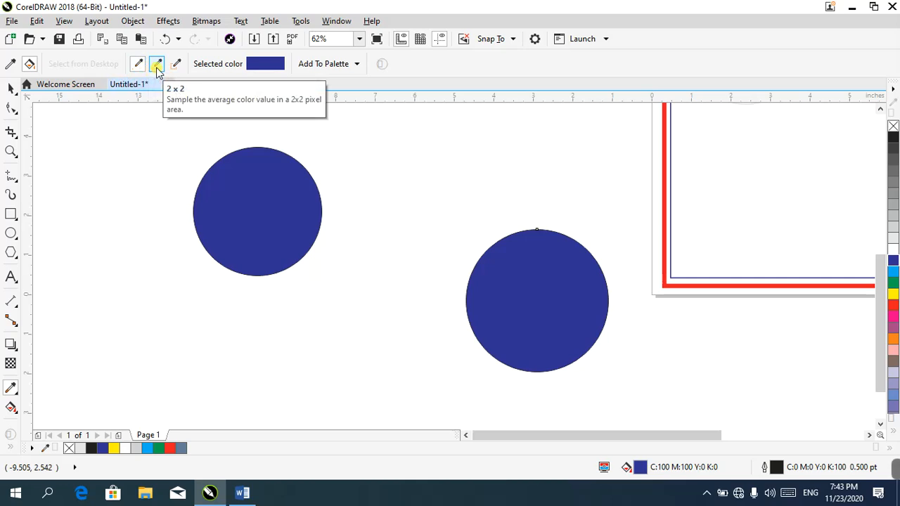
click(11, 88)
- Give the first circle an elliptical fountain fill running from dark blue at the edge to light blue in the centre
click(279, 203)
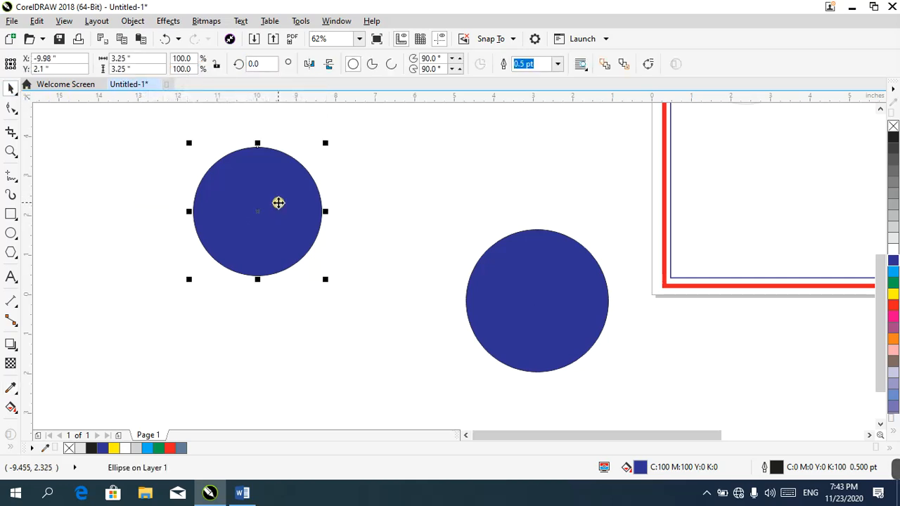
key(F11)
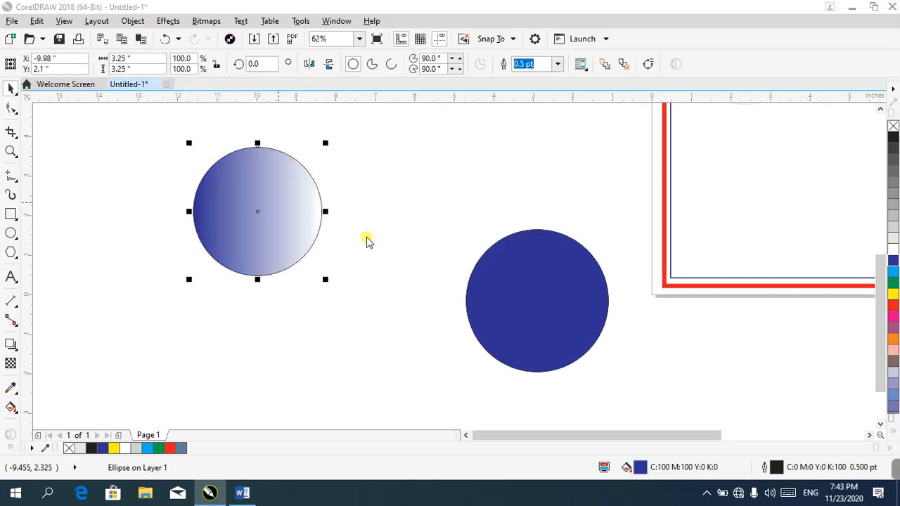
click(420, 196)
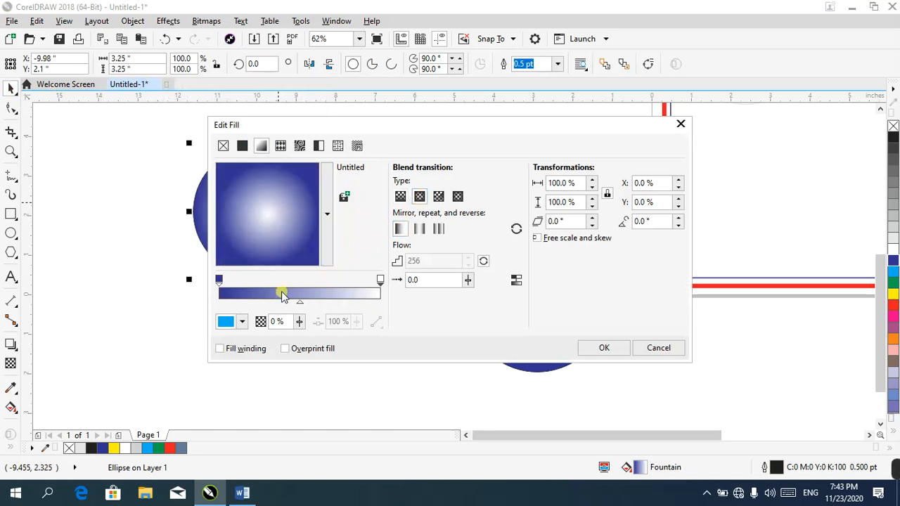
click(225, 324)
click(392, 190)
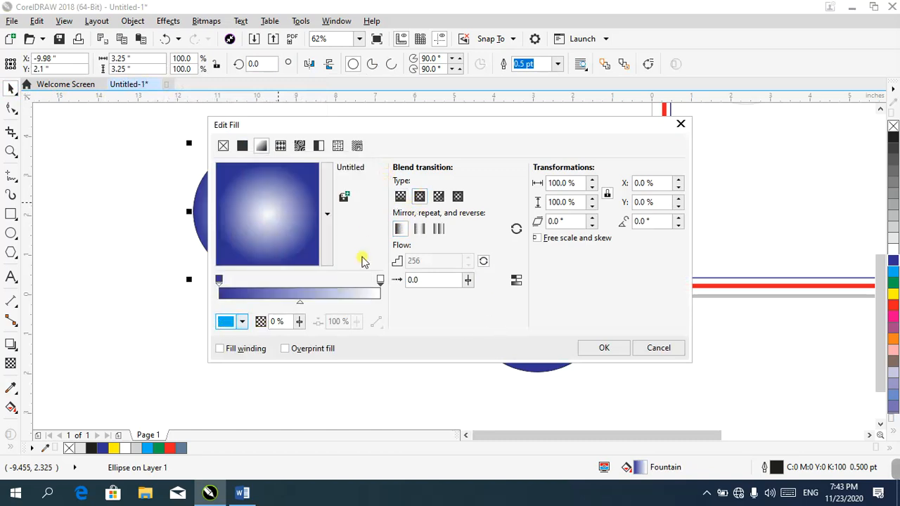
click(380, 279)
click(235, 323)
click(270, 178)
click(891, 273)
click(445, 169)
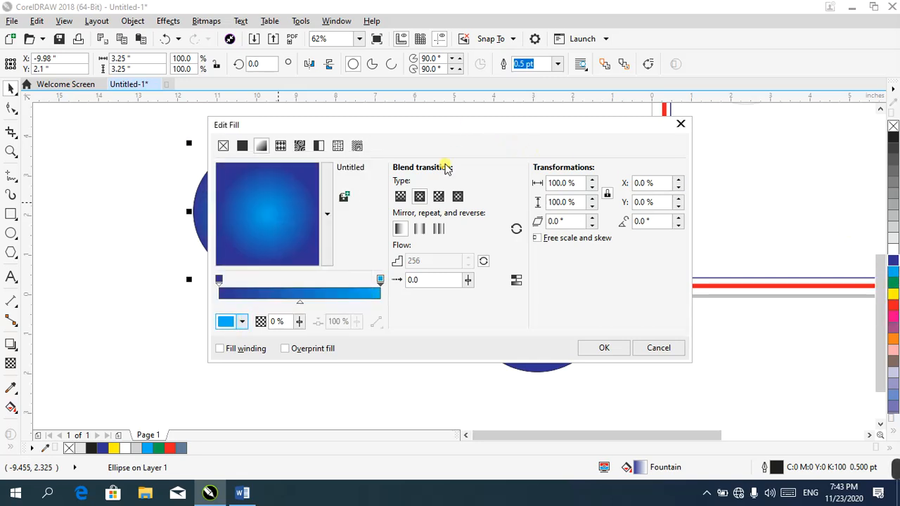
click(603, 348)
- Try filling the second circle with a 2 x 2 averaged color sample from the gradient circle, and undo that fill
click(251, 191)
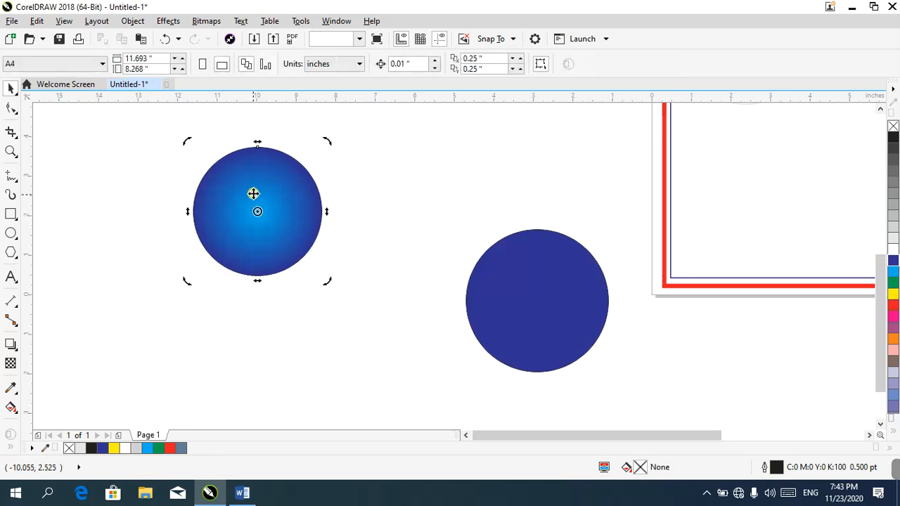
click(10, 387)
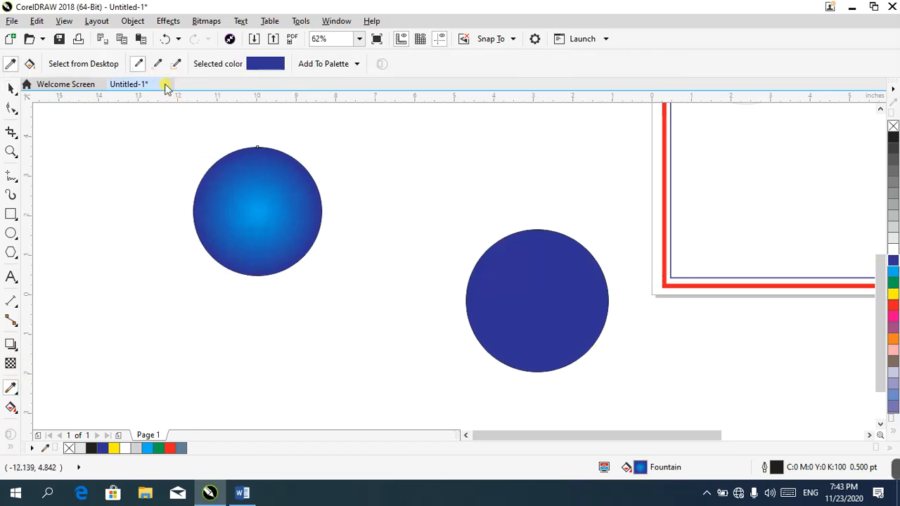
click(257, 197)
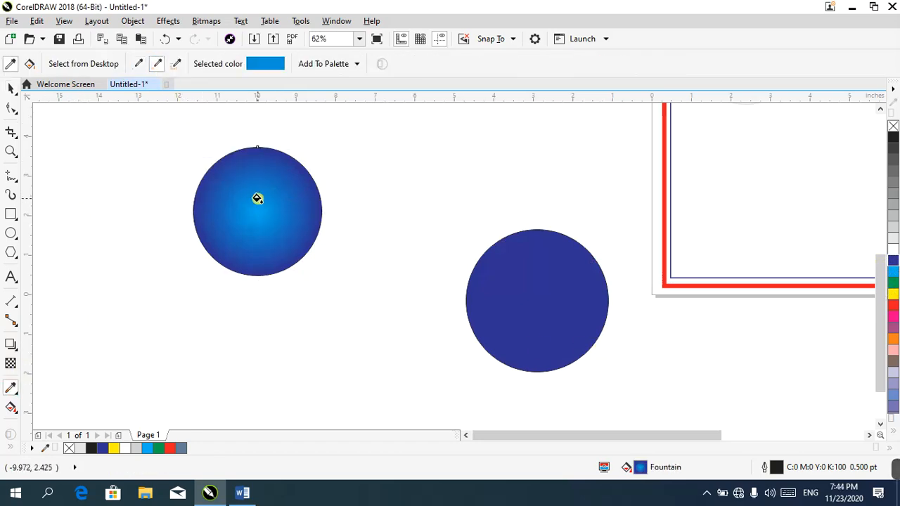
click(516, 280)
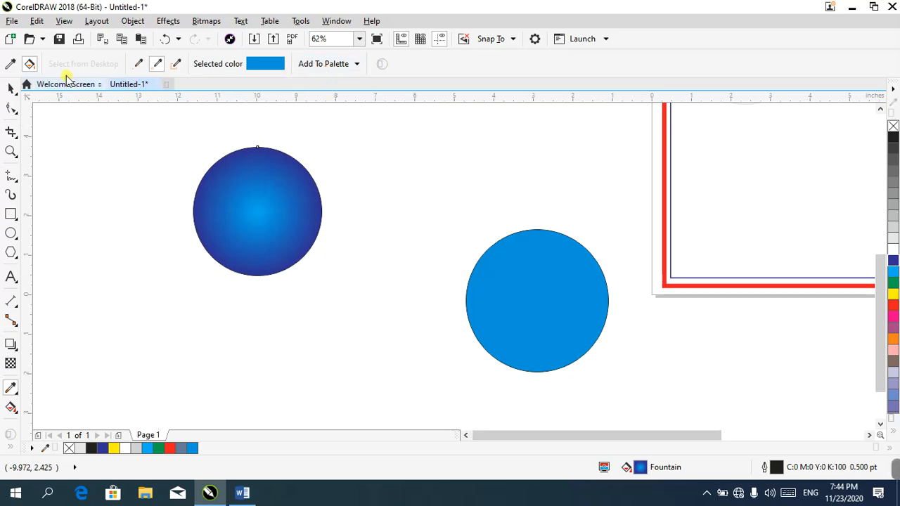
click(30, 64)
key(ctrl+z)
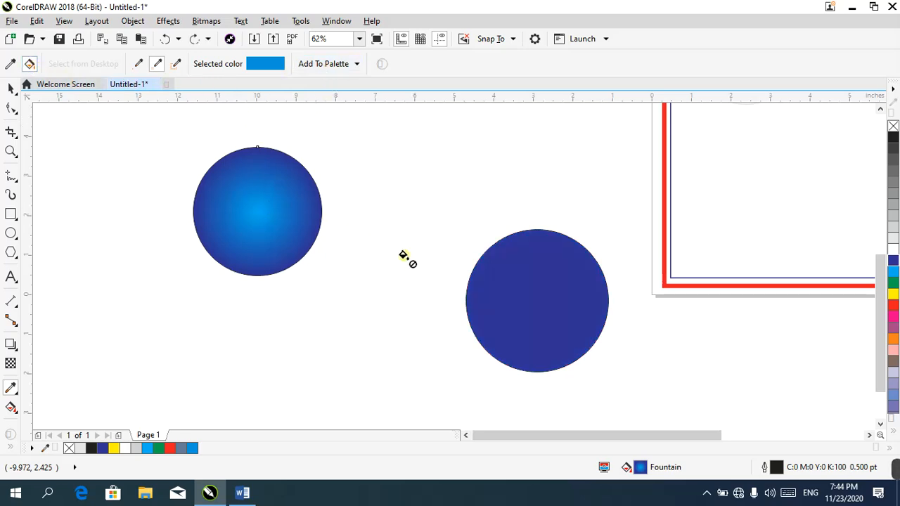
click(11, 88)
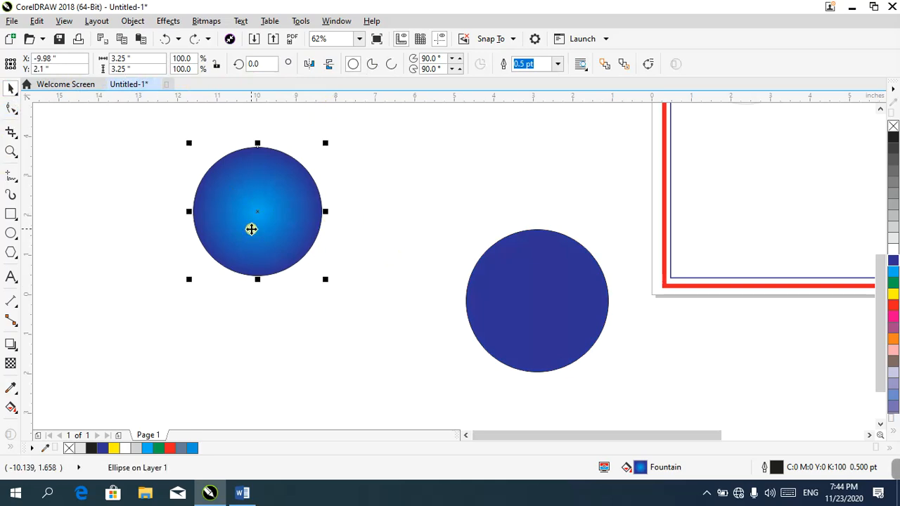
- Sample a blue near the gradient circle's upper edge with 5 x 5 averaging, and restore single-pixel sampling
click(11, 387)
click(241, 177)
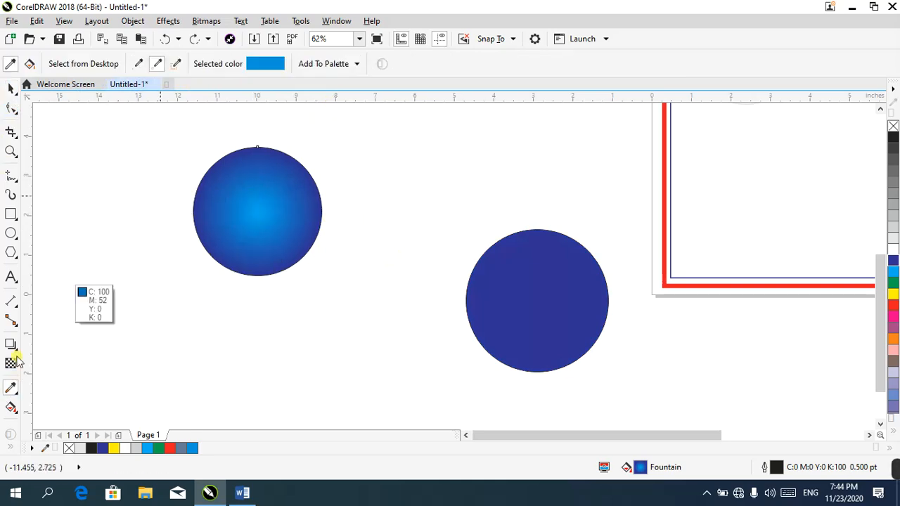
click(16, 395)
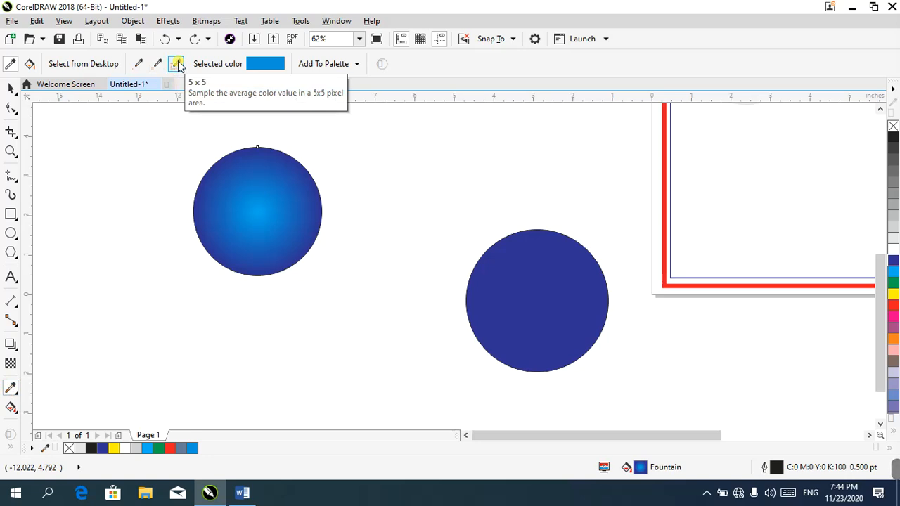
click(274, 161)
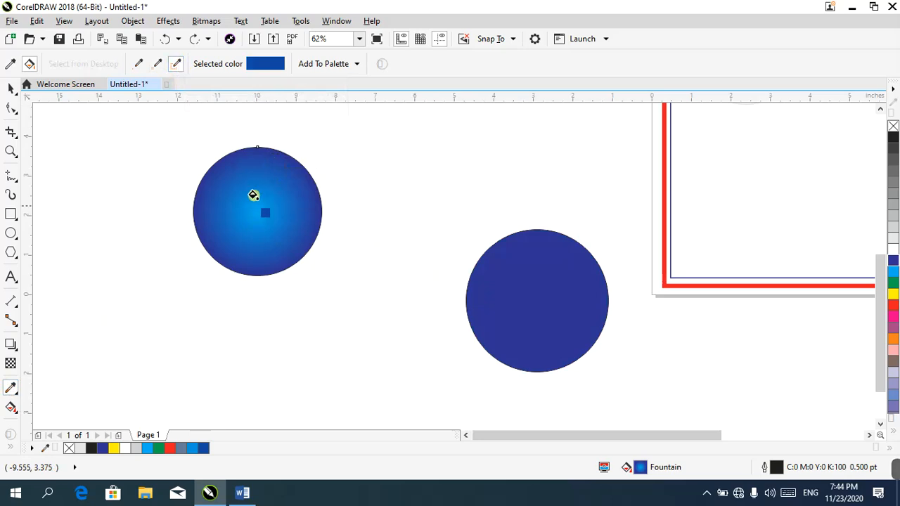
click(158, 66)
click(139, 66)
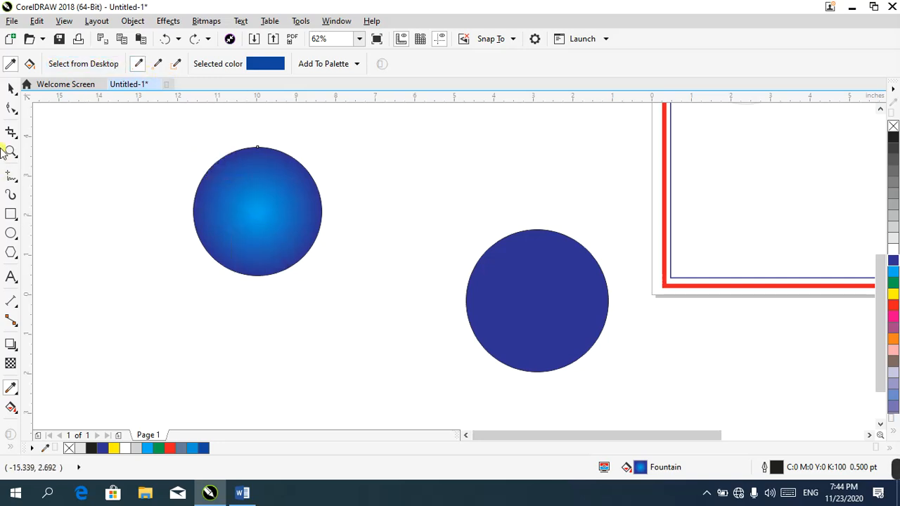
click(12, 88)
click(79, 344)
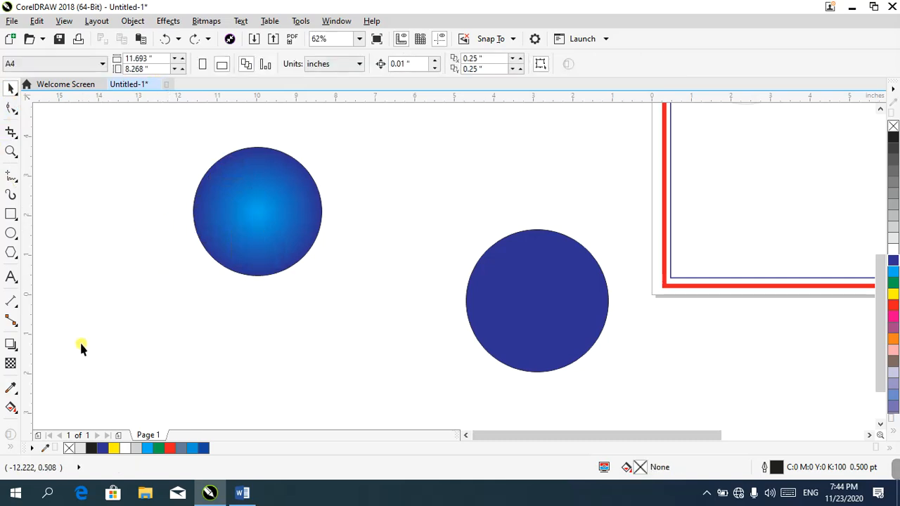
- Copy the first circle's fountain fill onto the second circle with the Attributes Eyedropper
click(16, 395)
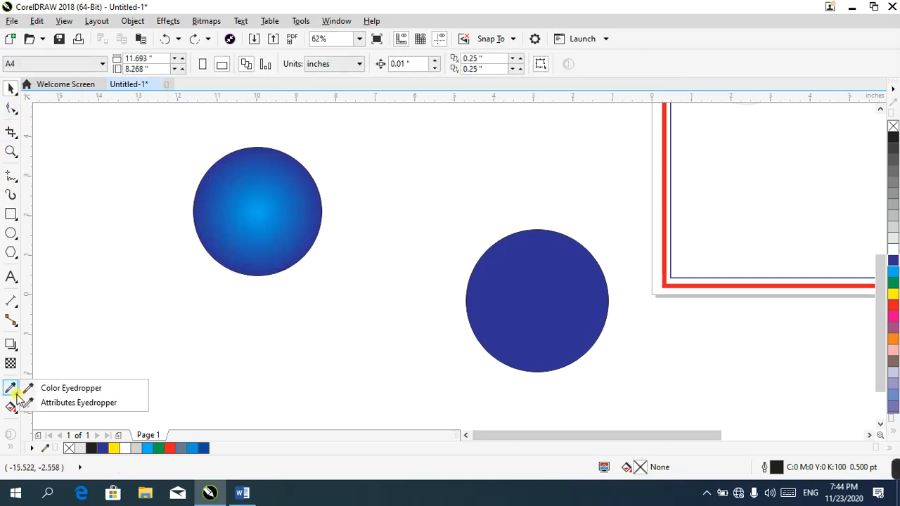
click(43, 387)
click(15, 349)
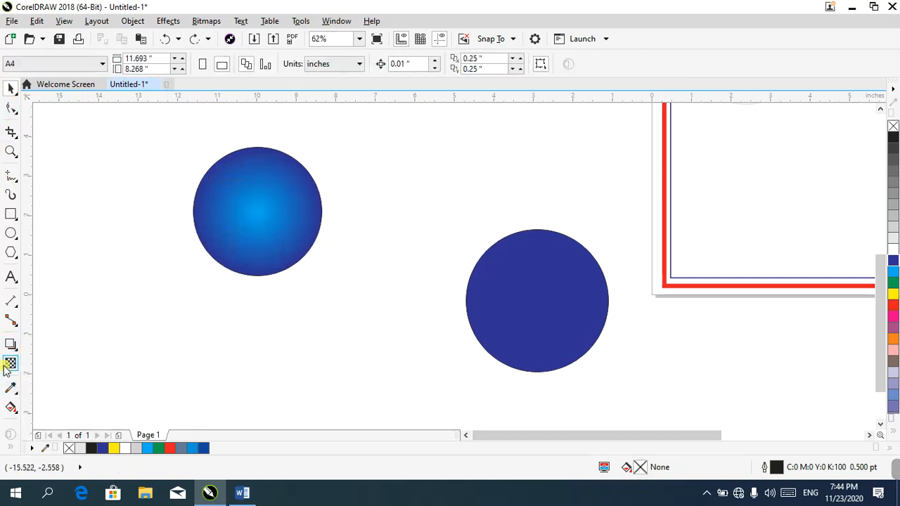
mouse_move(5, 387)
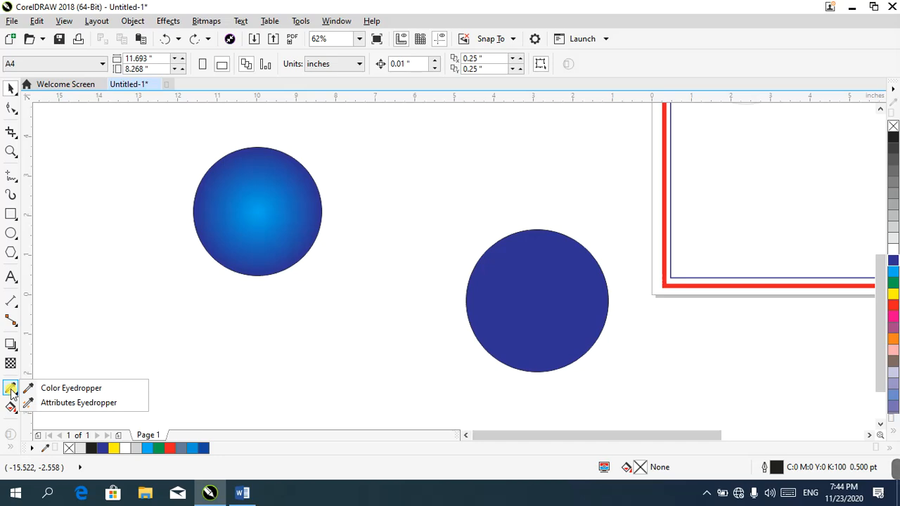
click(49, 402)
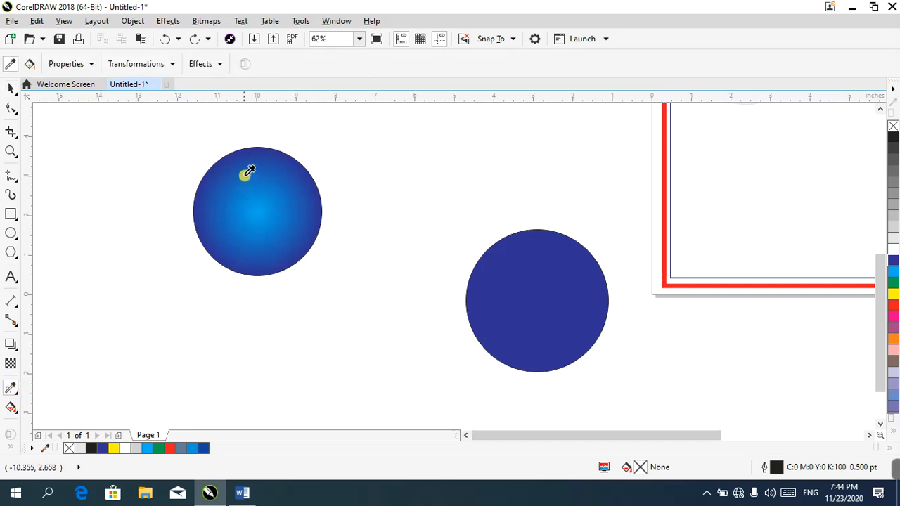
click(512, 298)
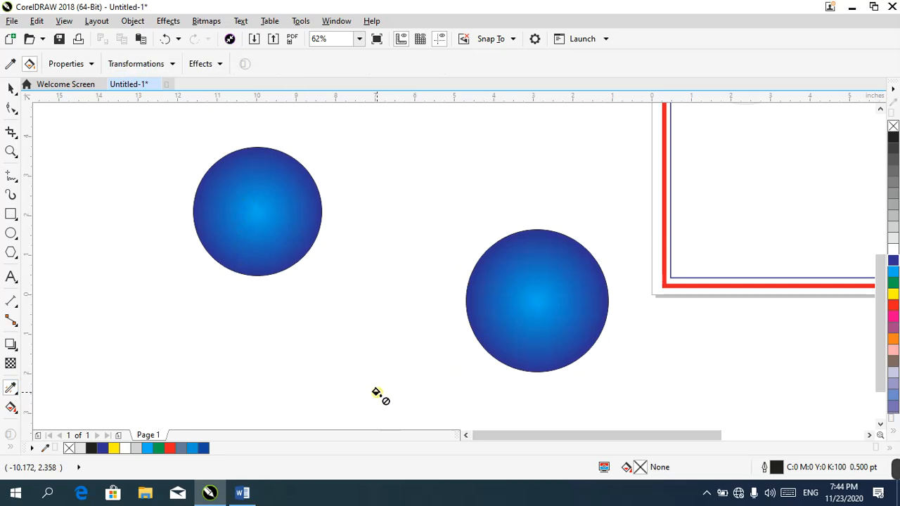
click(11, 88)
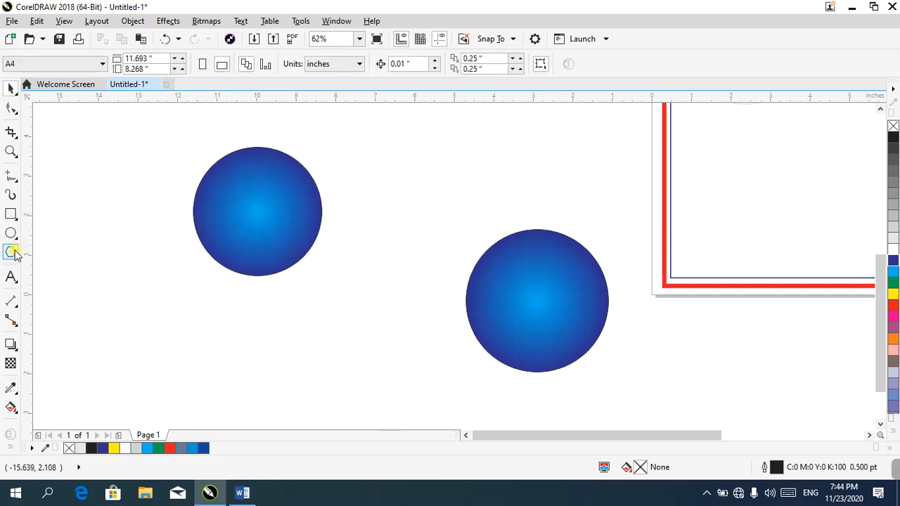
- Draw a five-sided polygon about 3.3 by 3.1 inches and place it between and below the two circles
key(y)
mouse_move(409, 146)
mouse_down()
mouse_move(525, 274)
mouse_move(535, 271)
mouse_up()
mouse_move(434, 264)
mouse_down()
mouse_move(441, 268)
mouse_move(329, 367)
mouse_up()
click(9, 85)
drag(361, 329, 356, 293)
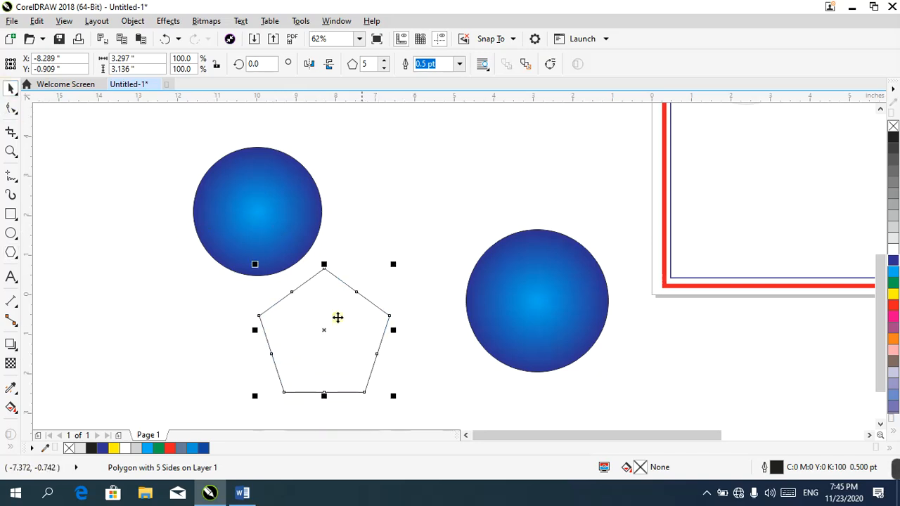
- Copy the first circle's fountain fill onto the pentagon with the Attributes Eyedropper and clear the selection
click(11, 388)
click(19, 396)
click(56, 402)
click(267, 191)
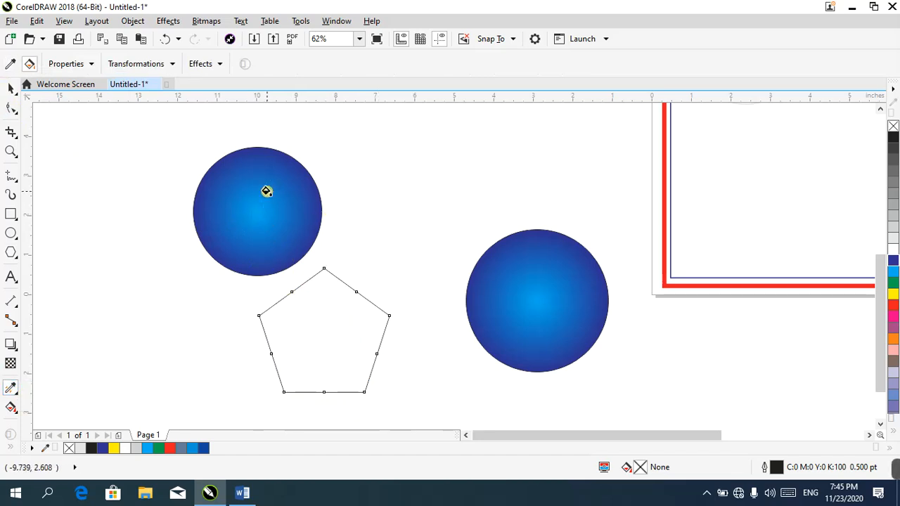
click(333, 343)
click(10, 87)
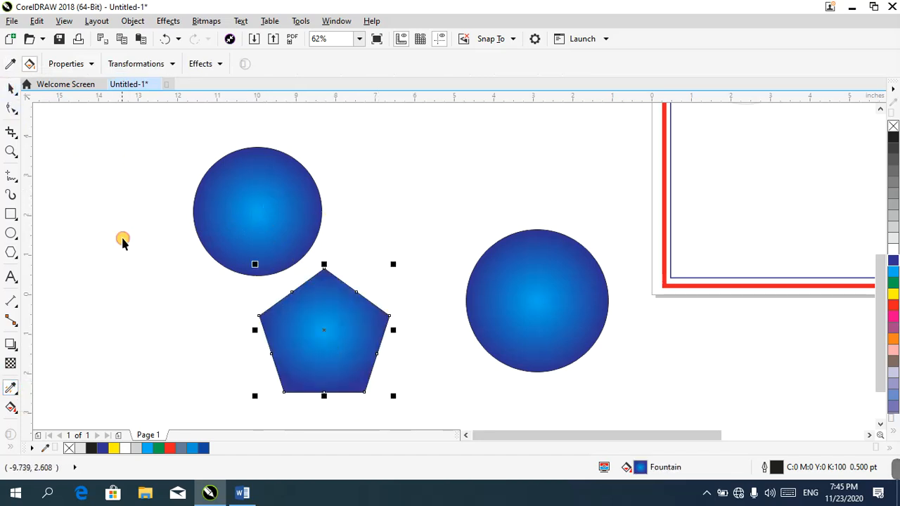
key(Escape)
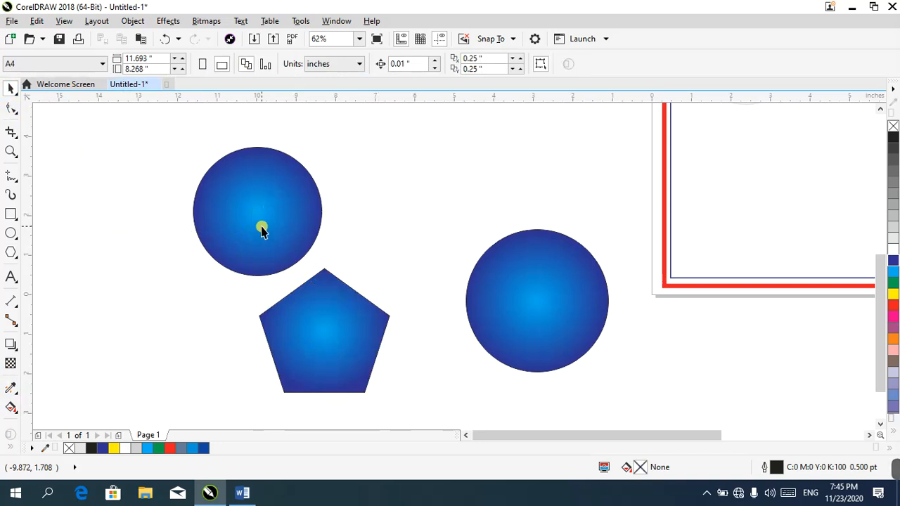
- Delete the pentagon and fill the second circle with solid black
click(314, 344)
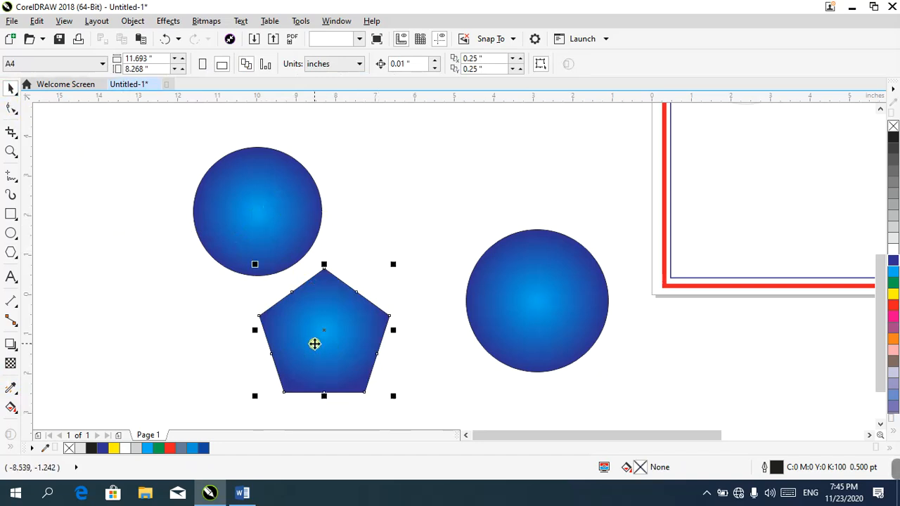
key(Delete)
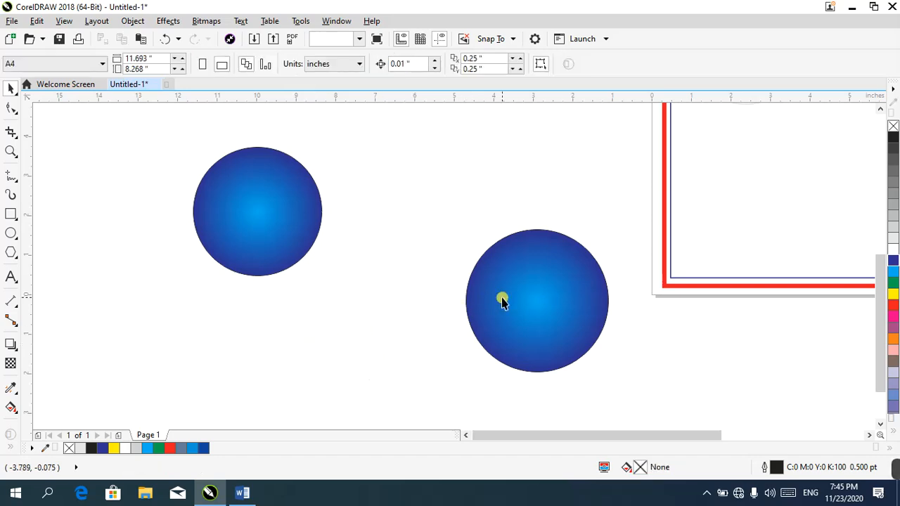
click(503, 301)
click(894, 137)
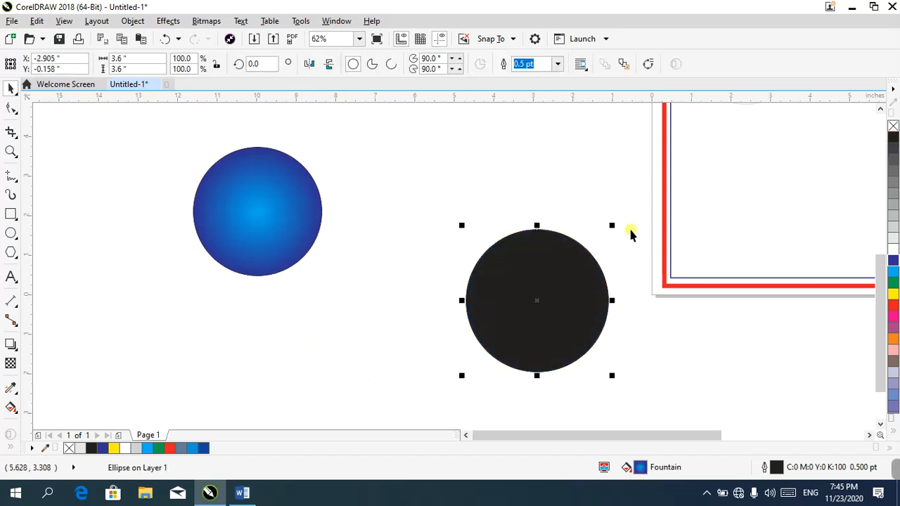
- Copy the outline pen, outline color and fill from the gradient circle onto the black circle using Copy Properties From
click(253, 197)
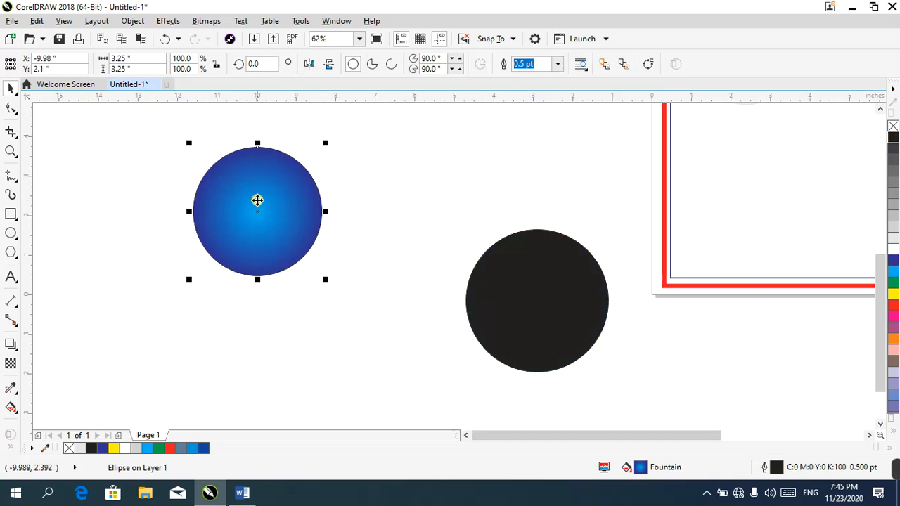
click(494, 276)
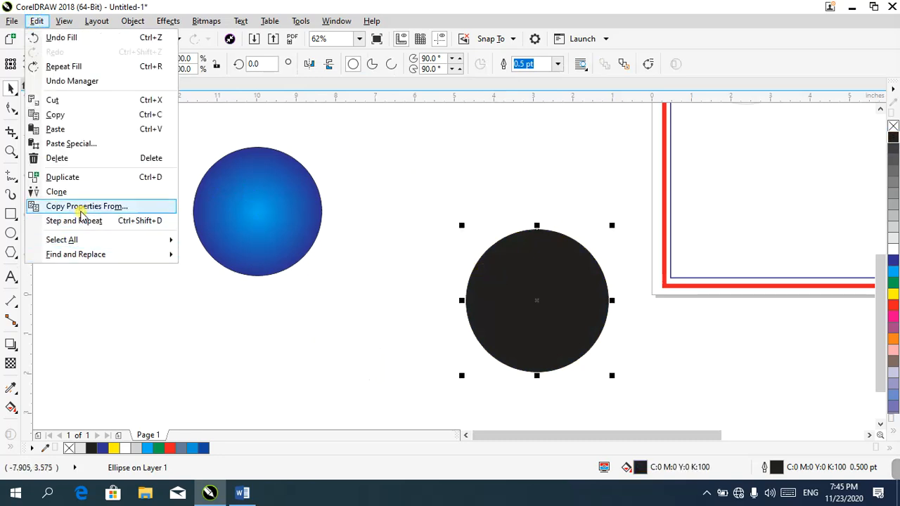
click(86, 207)
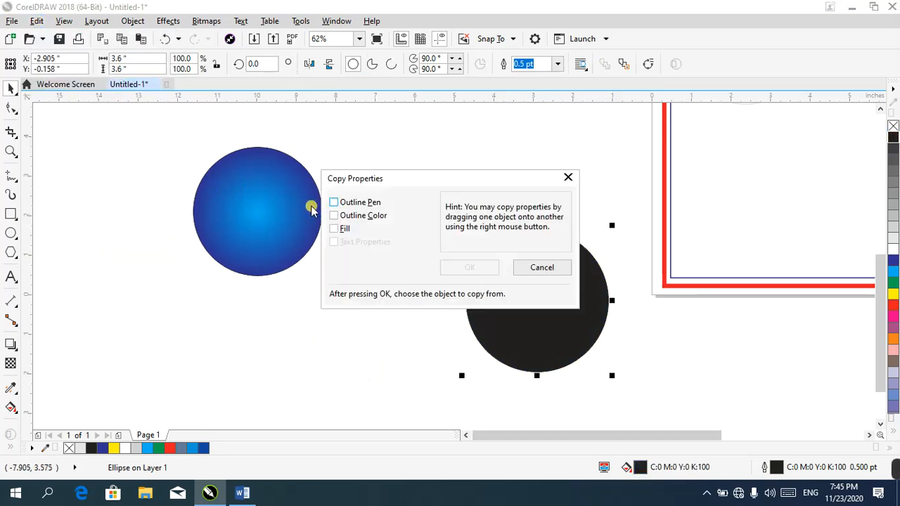
click(351, 202)
click(348, 215)
click(345, 229)
click(451, 268)
click(532, 282)
click(531, 280)
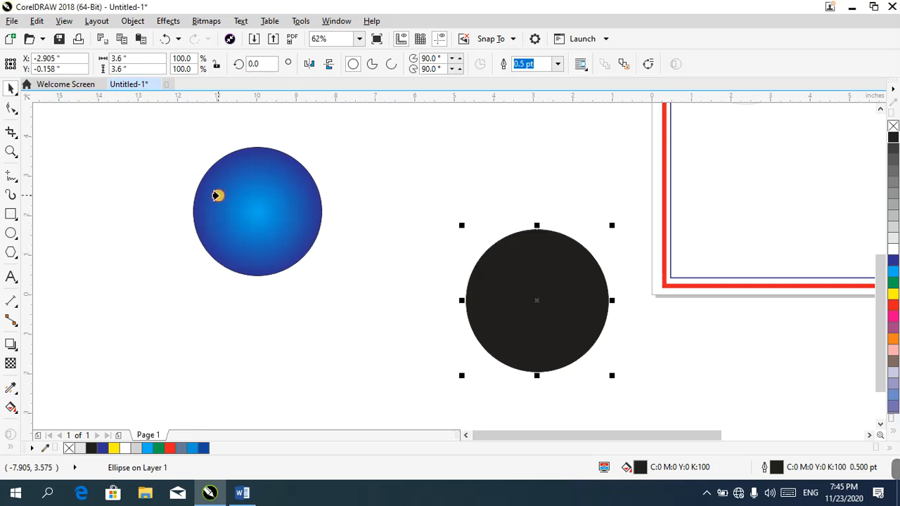
click(218, 196)
click(410, 196)
click(481, 279)
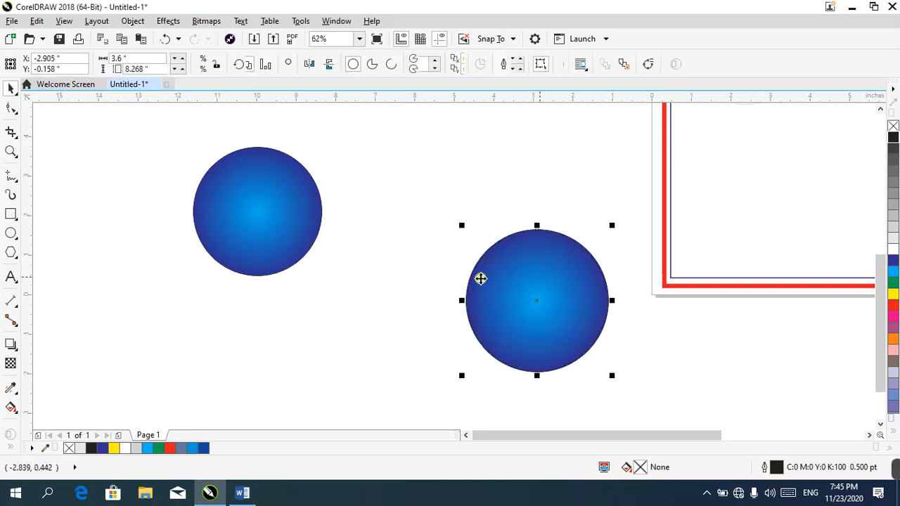
click(17, 395)
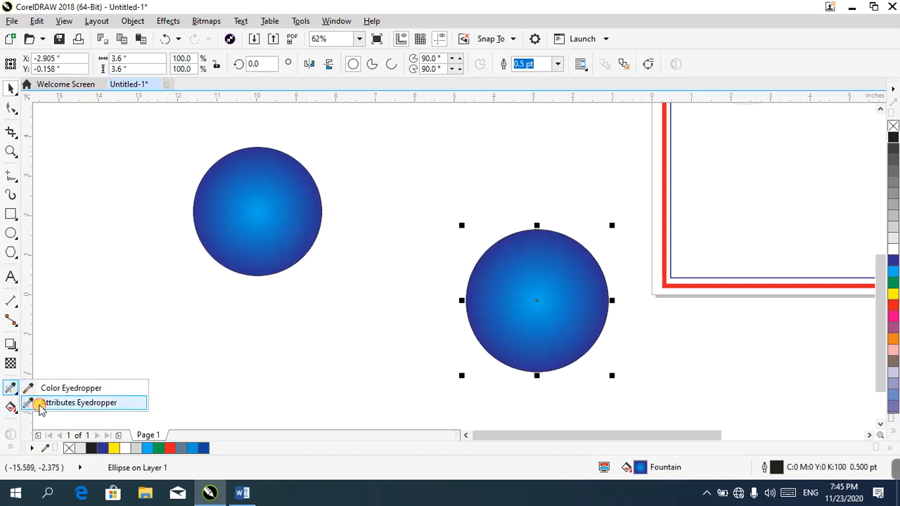
click(42, 402)
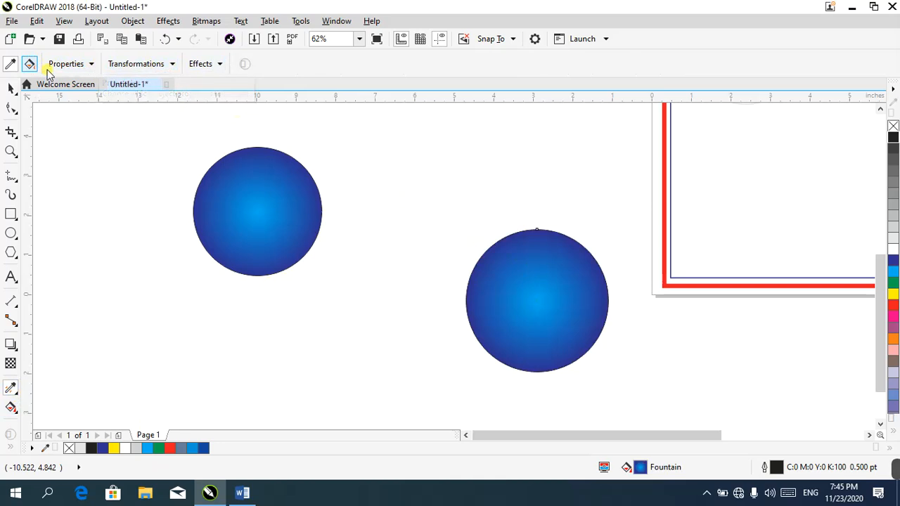
click(16, 413)
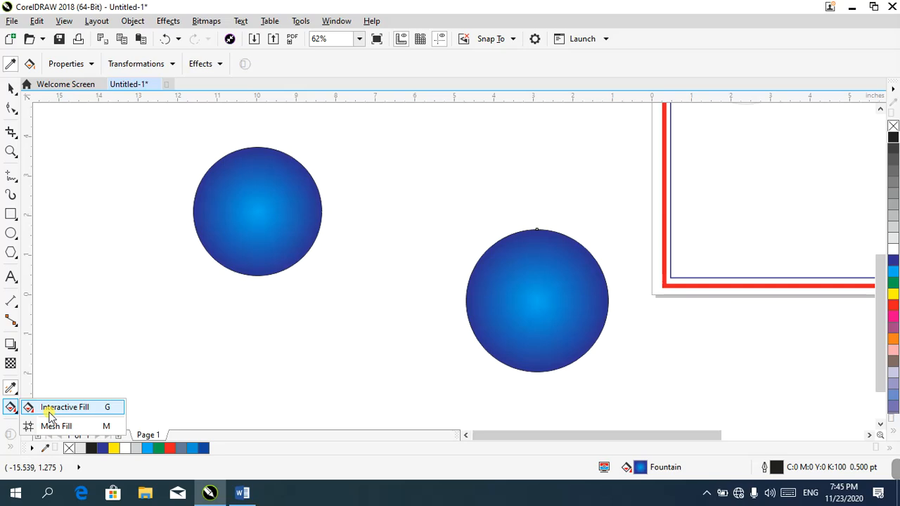
click(50, 412)
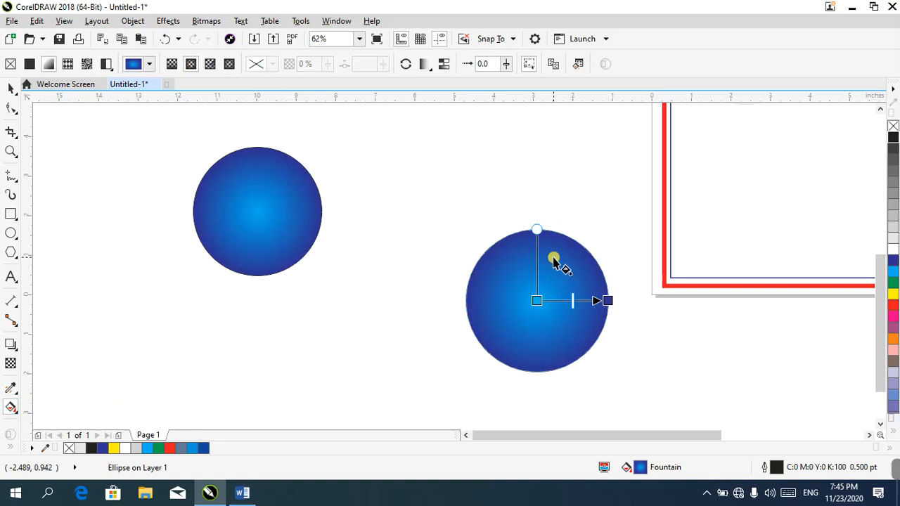
- Delete the second circle and enlarge the remaining gradient circle to about 5.27 inches in diameter
click(11, 87)
key(Delete)
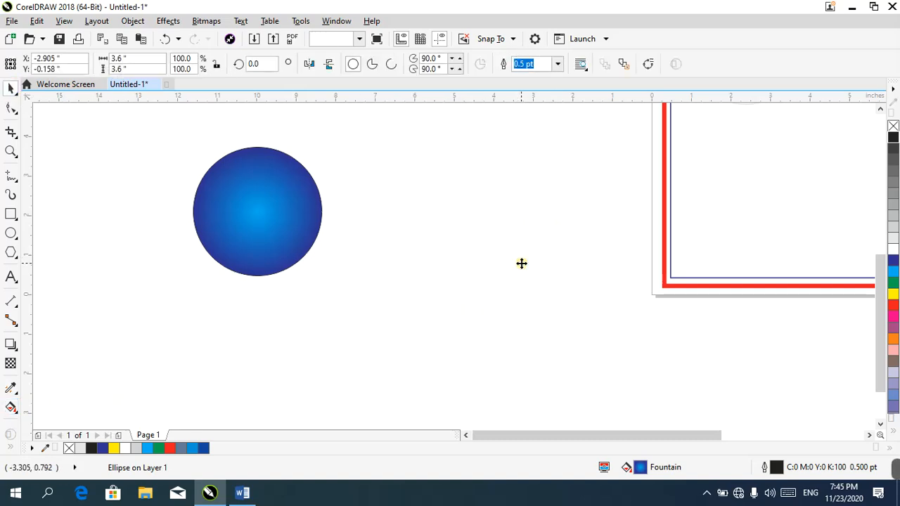
click(270, 183)
drag(324, 283, 436, 362)
- Fill the circle white and create a smaller concentric copy about 4.63 inches in diameter inside it
click(890, 244)
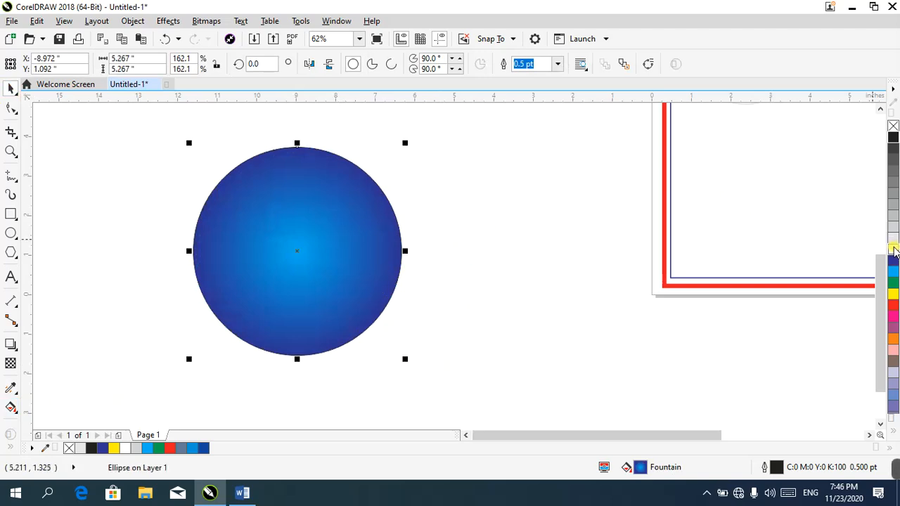
mouse_move(405, 143)
mouse_down()
mouse_move(391, 164)
mouse_move(396, 156)
mouse_up()
right_click(396, 156)
click(418, 200)
click(364, 175)
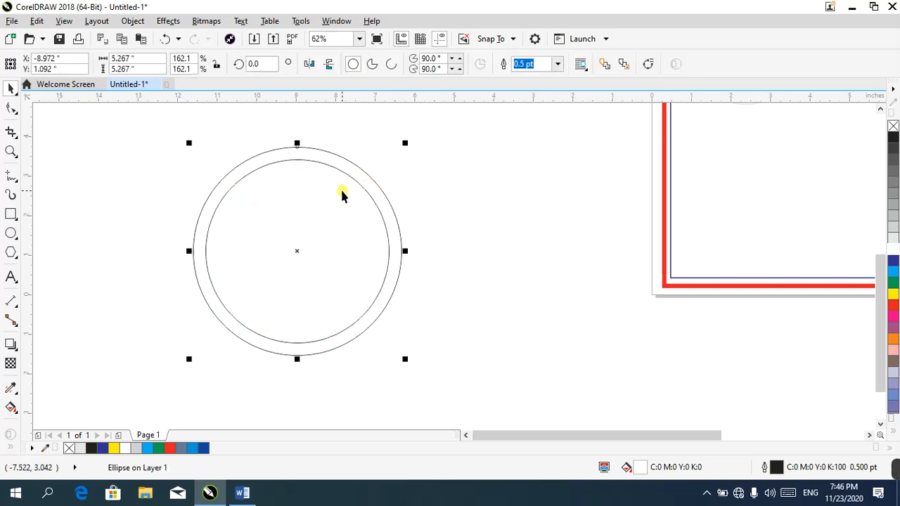
- Fill the inner circle white and the outer circle solid blue (C:100 M:100 Y:0 K:0) to form a ring
click(342, 195)
click(893, 249)
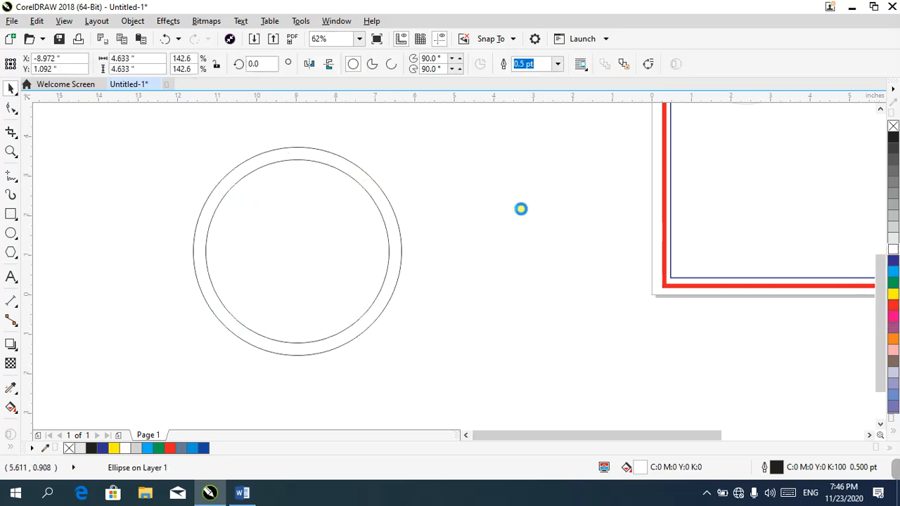
click(366, 181)
click(892, 260)
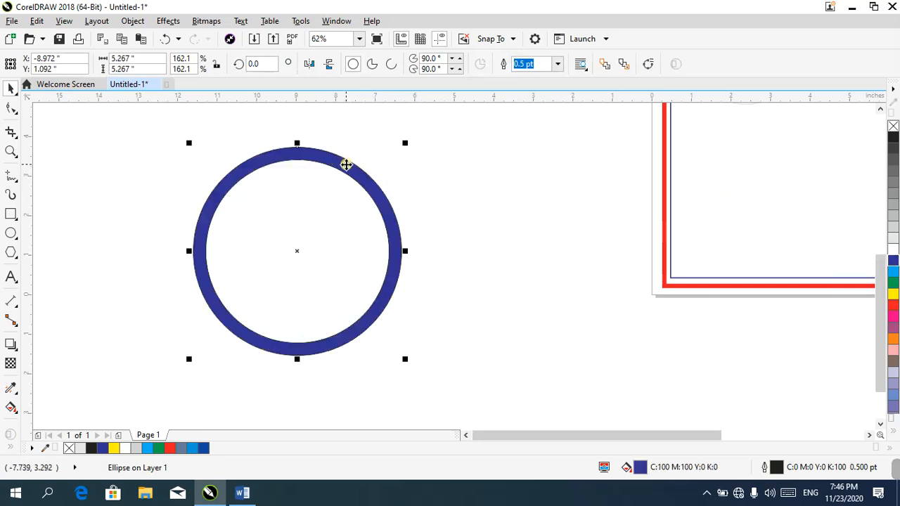
- Apply a diagonal blue-to-white fountain fill to the outer circle with Interactive Fill, starting just outside its upper-right edge
click(11, 407)
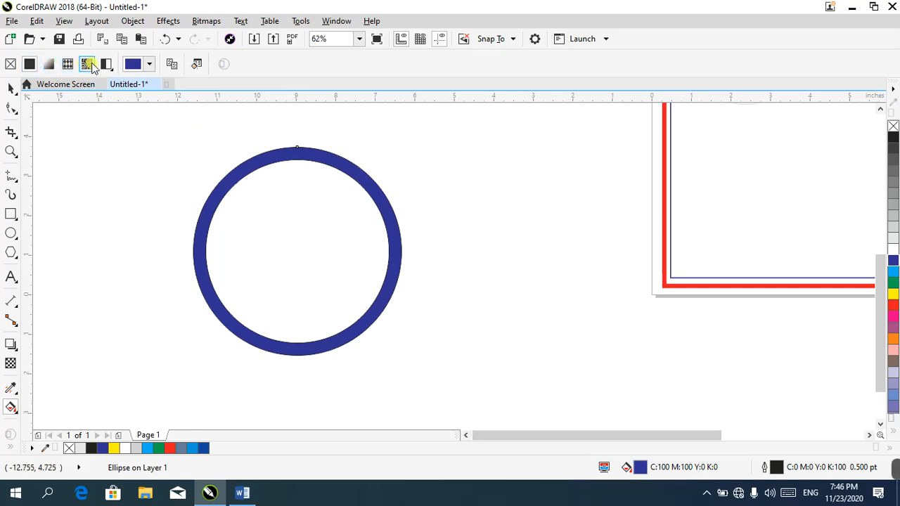
click(276, 257)
drag(276, 258, 218, 363)
click(349, 160)
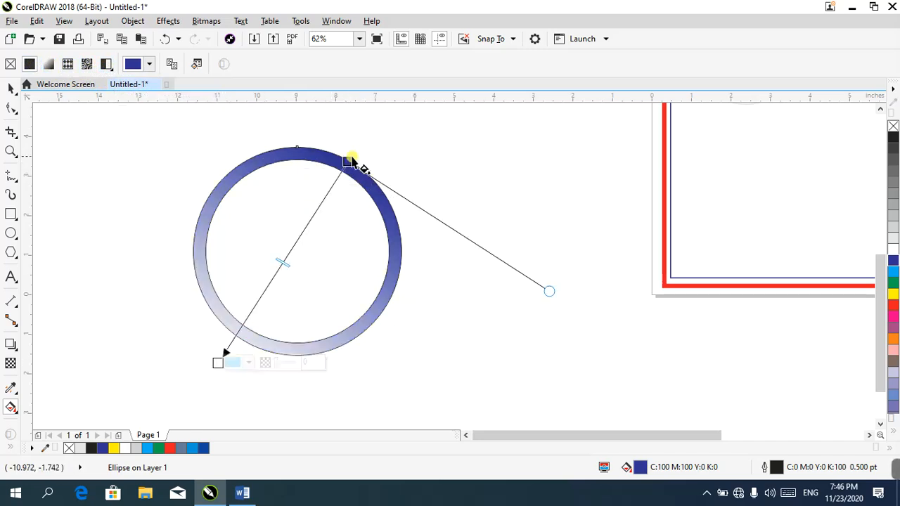
mouse_move(379, 132)
mouse_down()
mouse_move(388, 116)
mouse_move(376, 130)
mouse_up()
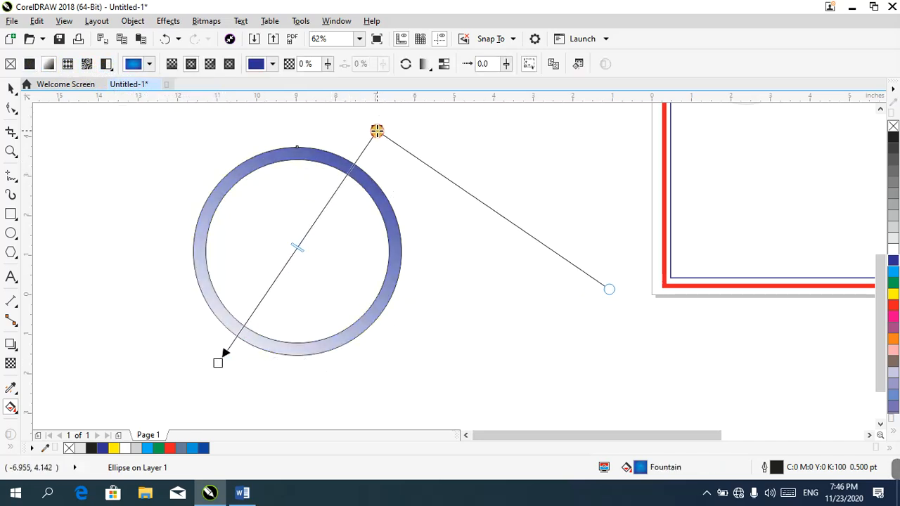
click(322, 219)
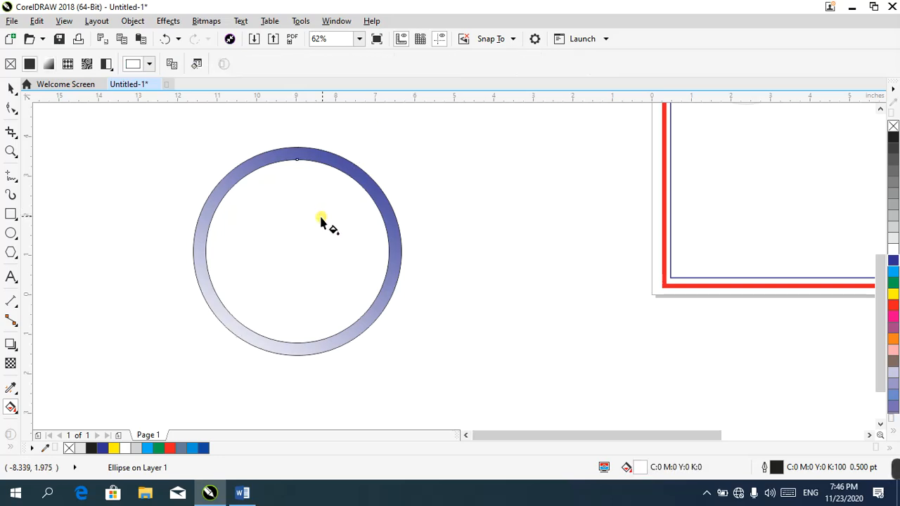
click(327, 157)
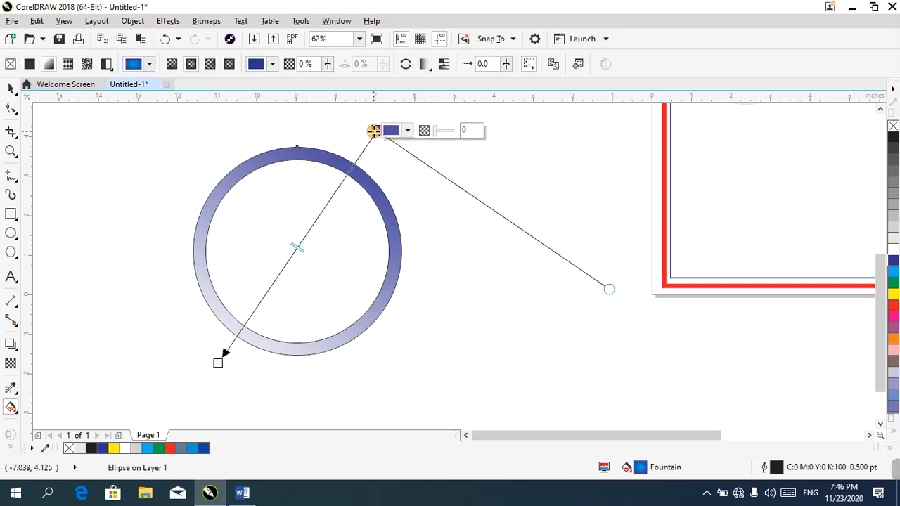
drag(374, 131, 357, 138)
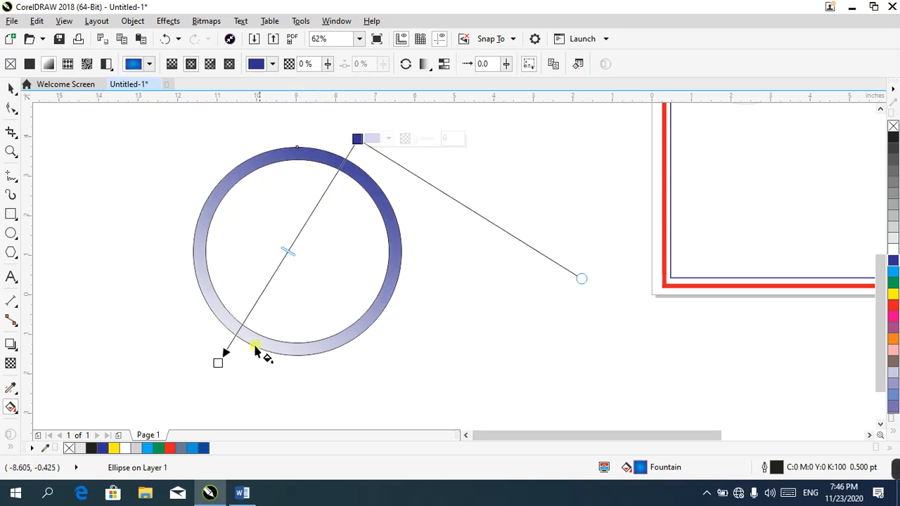
- Recolor the ring's fountain fill from yellow at the start to light blue at the end, and shift the midpoint toward the blue
click(217, 363)
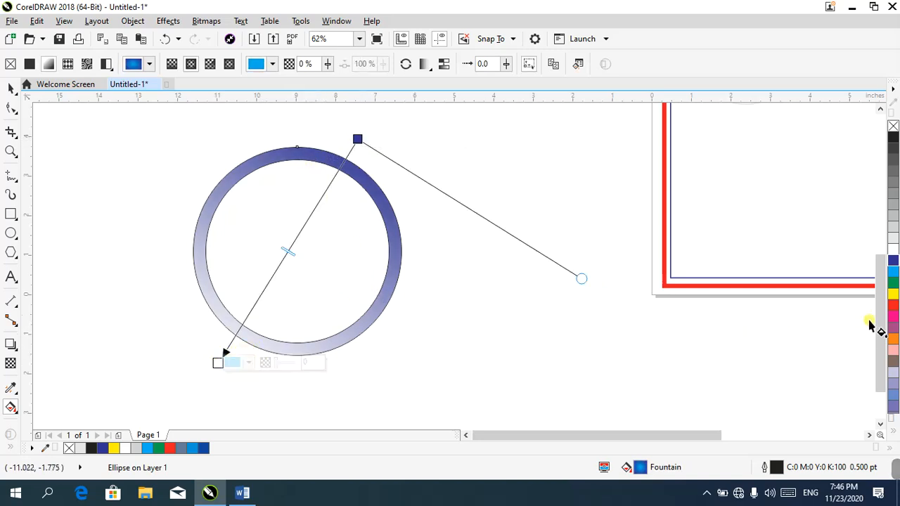
click(893, 272)
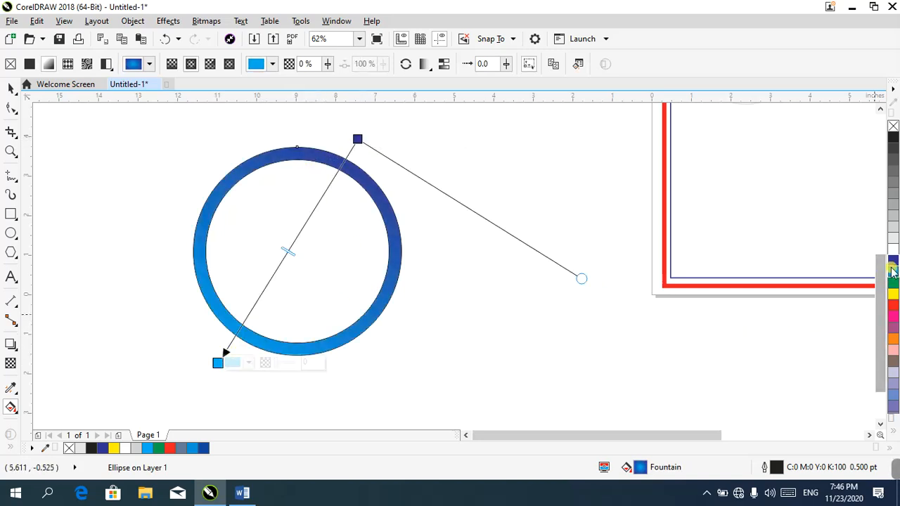
click(357, 137)
click(893, 295)
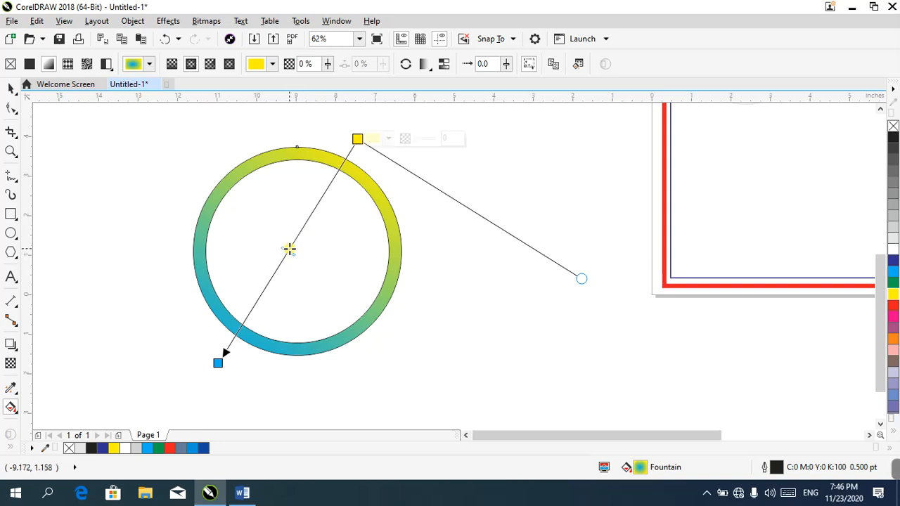
drag(290, 250, 262, 298)
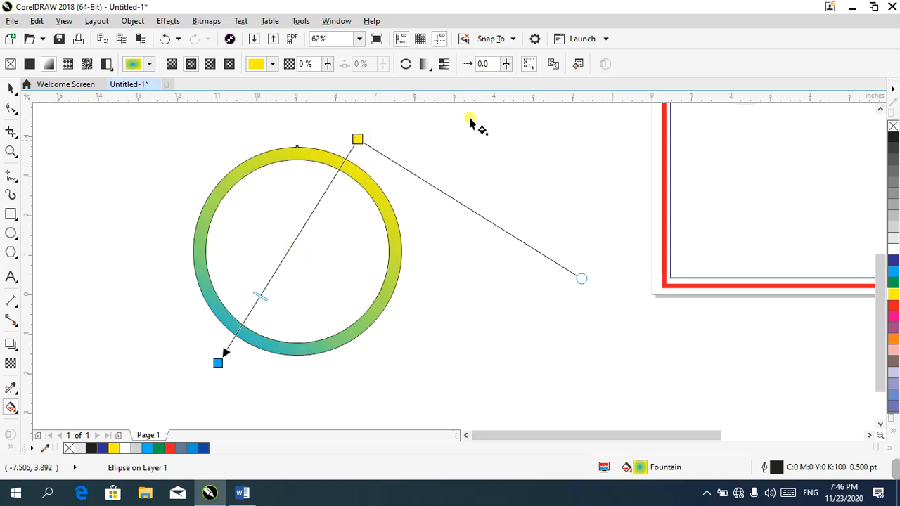
- Try the default fountain, Reverse Fill and elliptical fountain options on the ring's fill
click(431, 69)
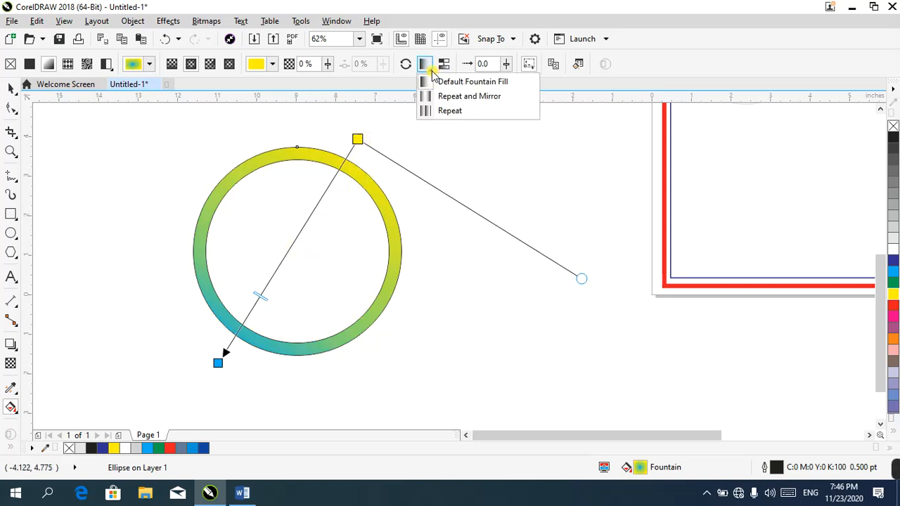
click(430, 81)
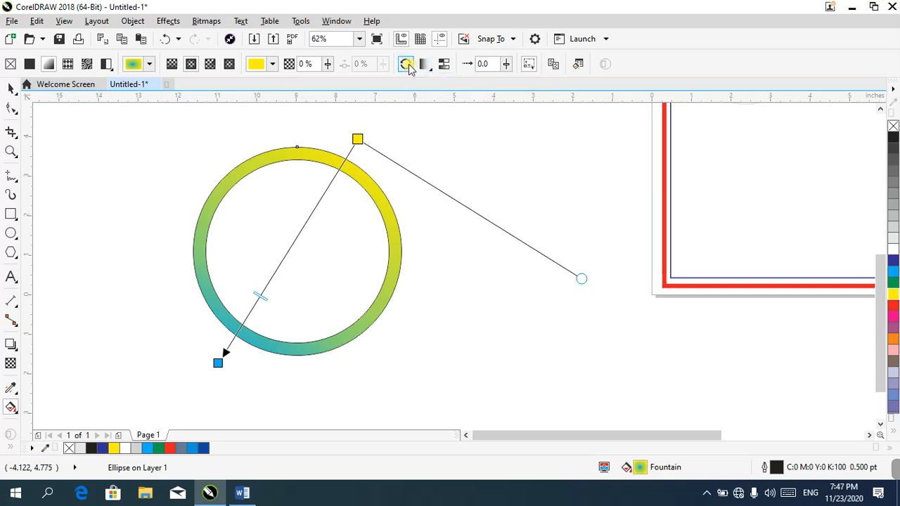
click(408, 65)
click(407, 64)
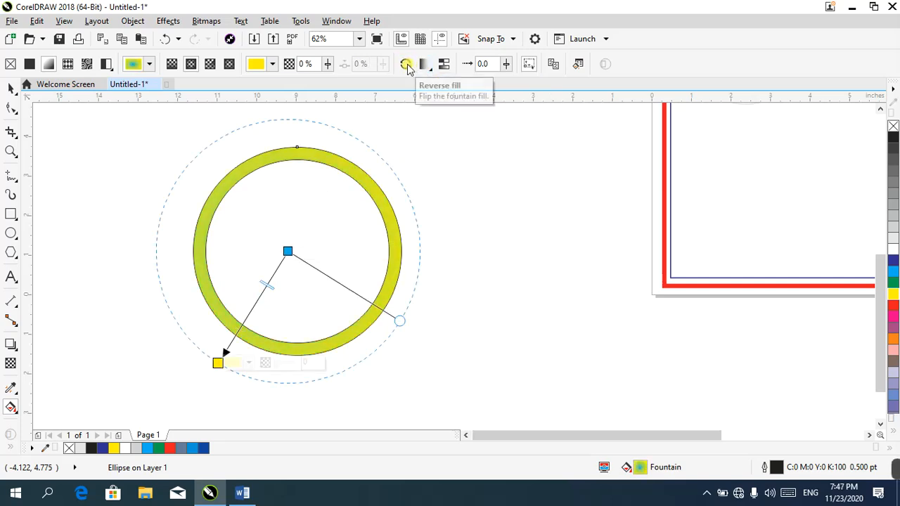
click(191, 64)
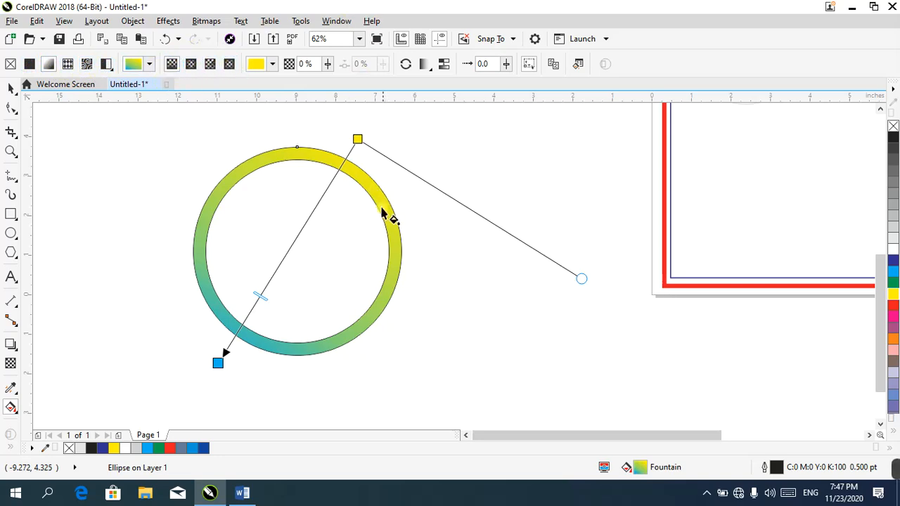
- Check the outer circle's fountain settings in Edit Fill, close them without changes and return to Interactive Fill
key(space)
click(362, 177)
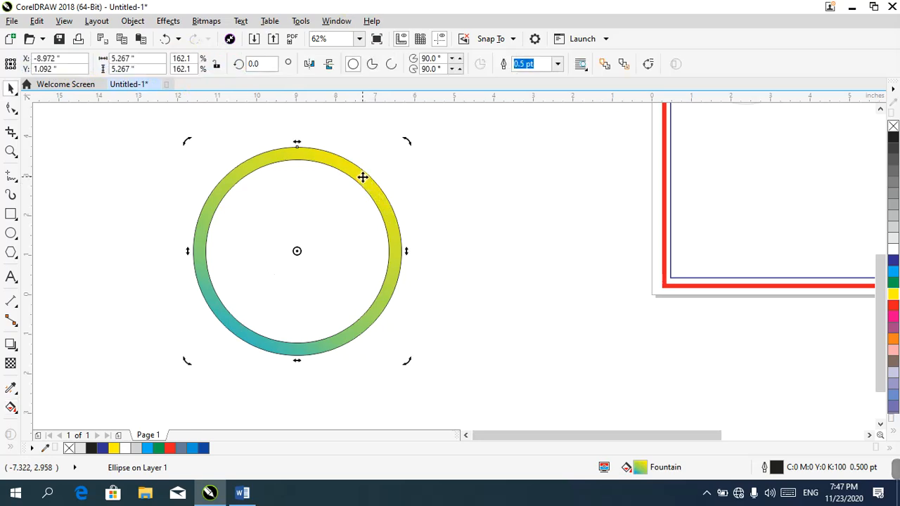
key(F11)
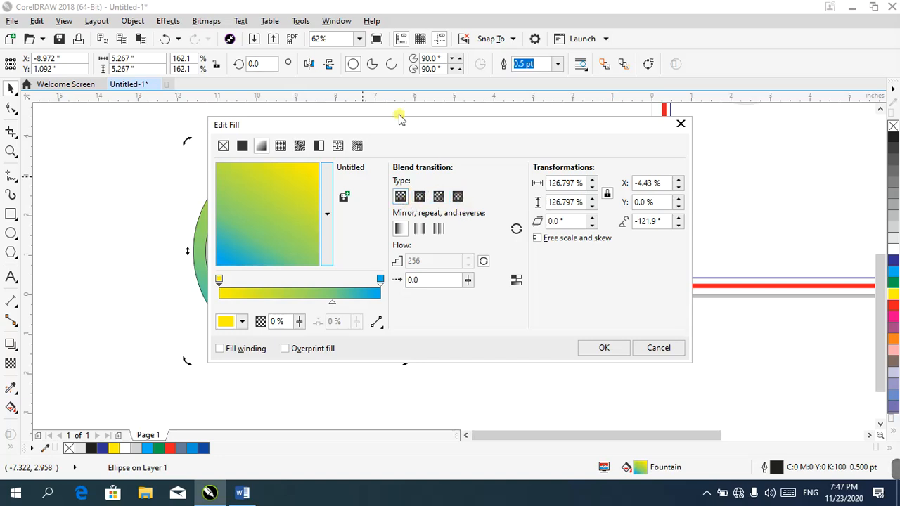
click(681, 124)
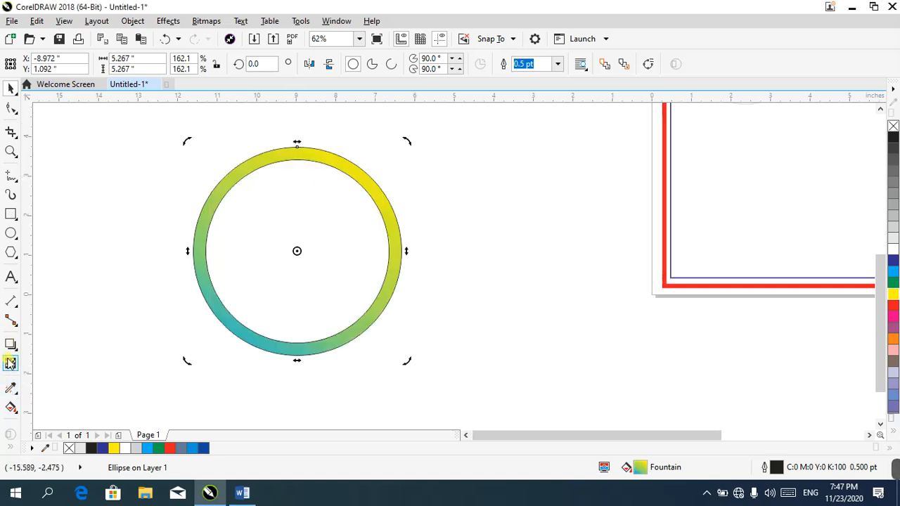
click(10, 408)
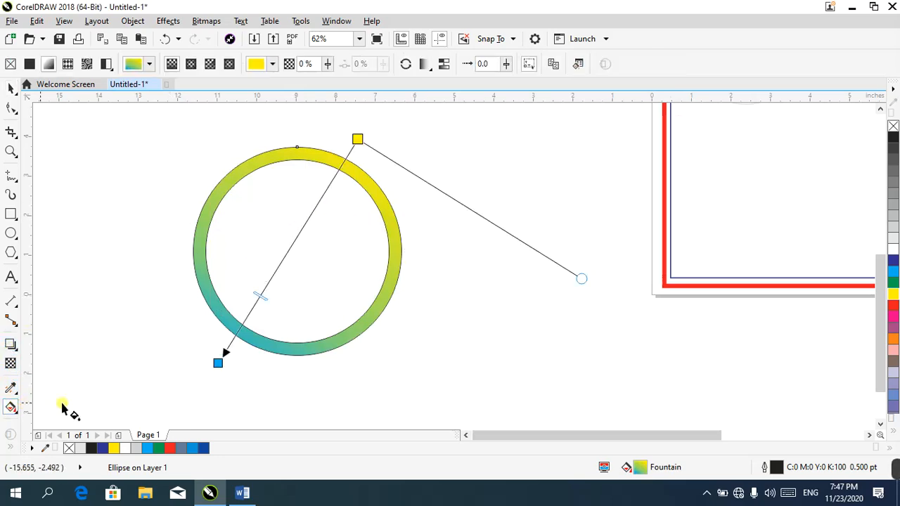
- Review the ring's fountain fill options in the Edit Fill dialog, move the dialog aside, and cancel it
click(237, 331)
double_click(237, 328)
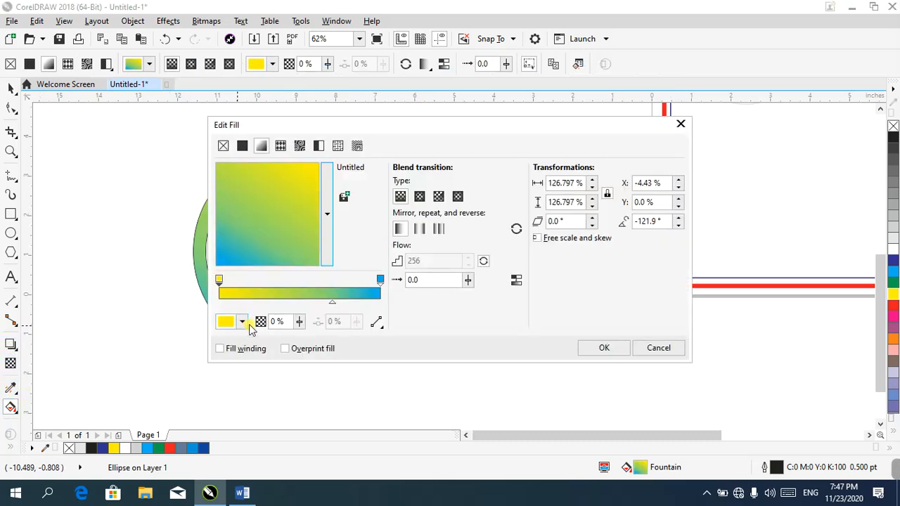
drag(367, 121, 227, 108)
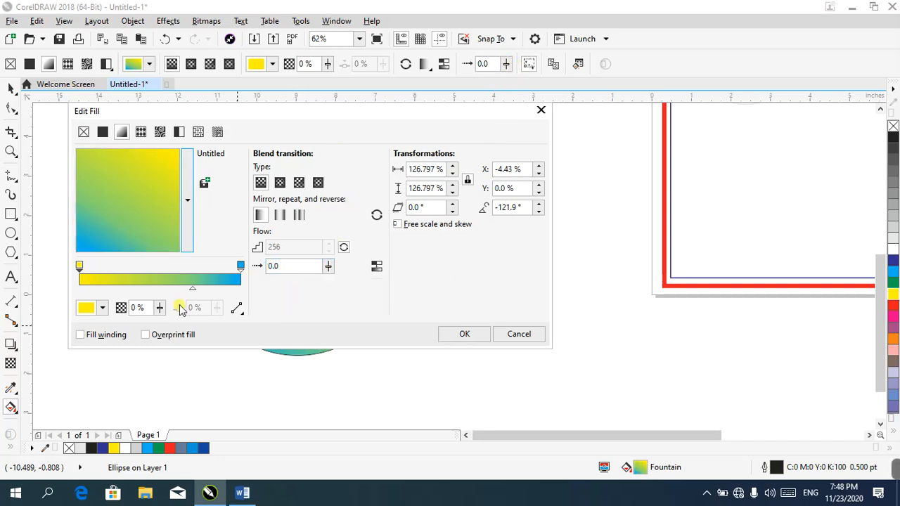
click(518, 335)
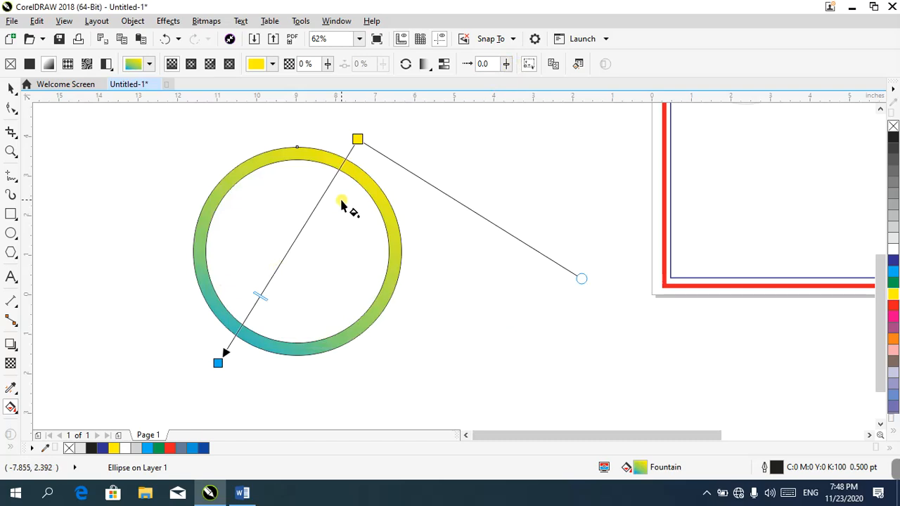
- Delete the inner white circle and select the remaining gradient circle for Interactive Fill
key(space)
key(Delete)
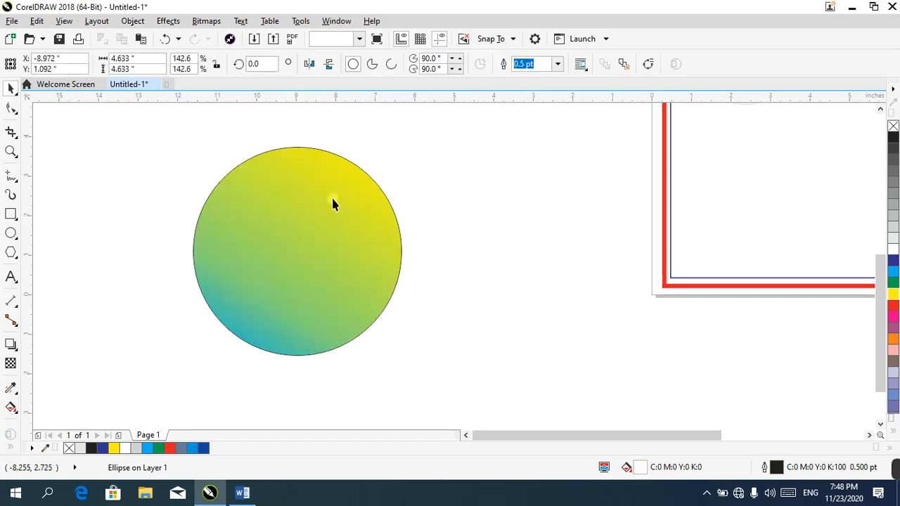
click(332, 200)
click(11, 407)
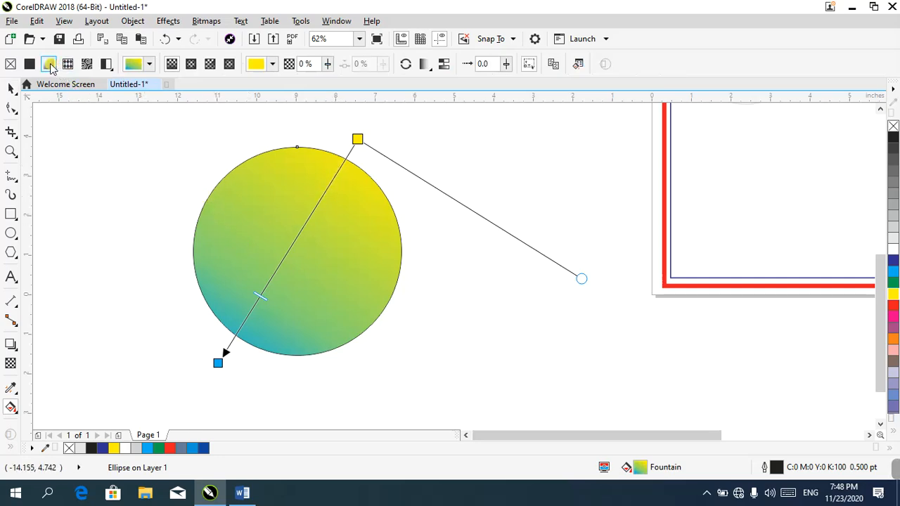
- Try the elliptical, conical and rectangular fountain types on the circle and return to the linear type
click(191, 65)
click(210, 65)
click(229, 64)
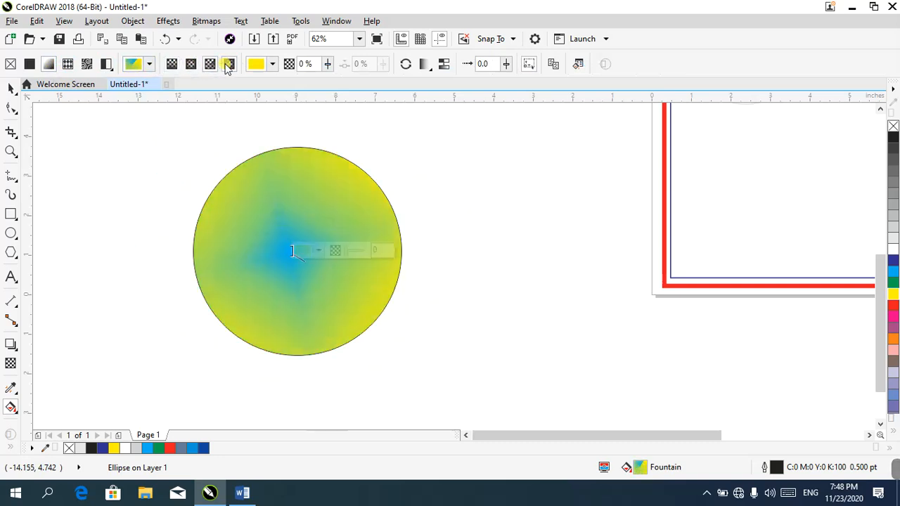
click(172, 64)
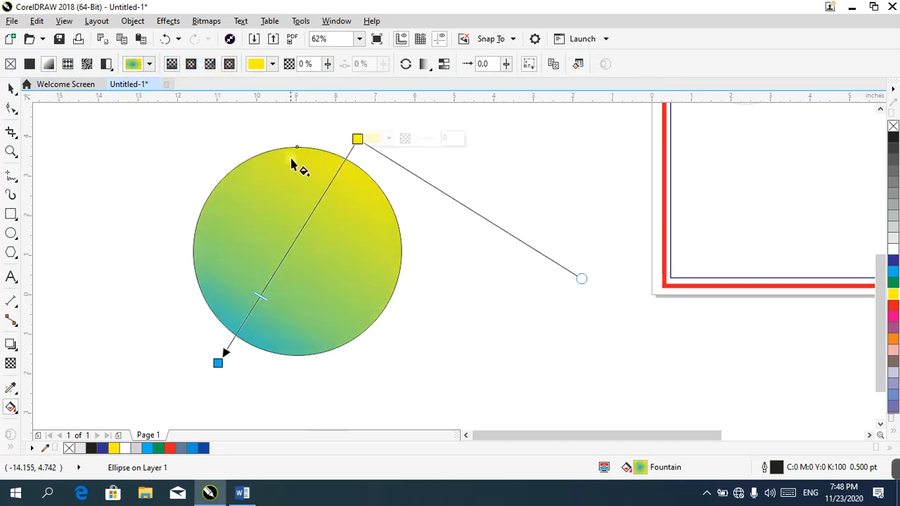
- Redirect the circle's fountain from above its upper left to below its lower right, adding a node at 83% and a light blue one at 37%
drag(275, 141, 356, 377)
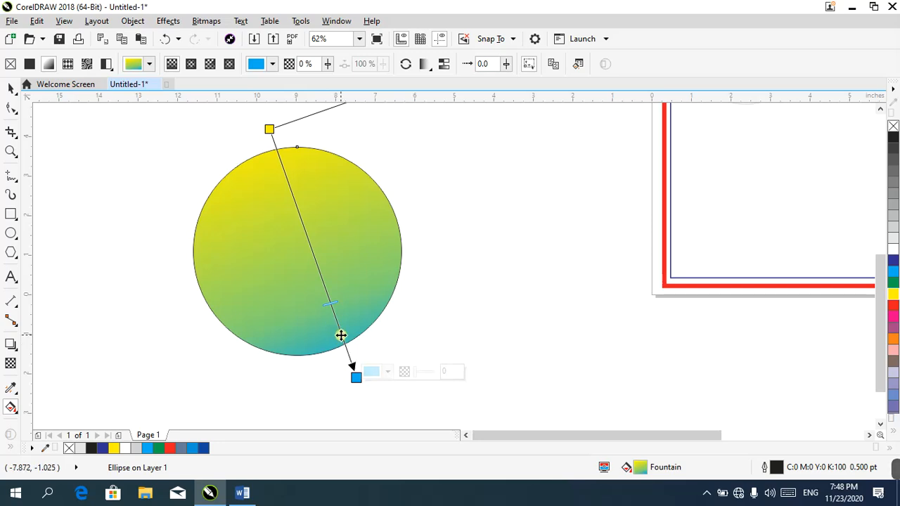
double_click(340, 336)
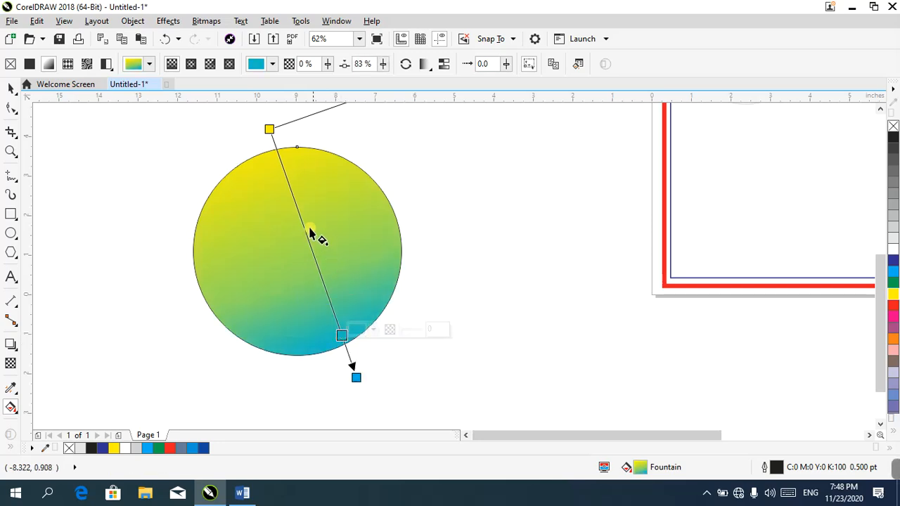
double_click(302, 221)
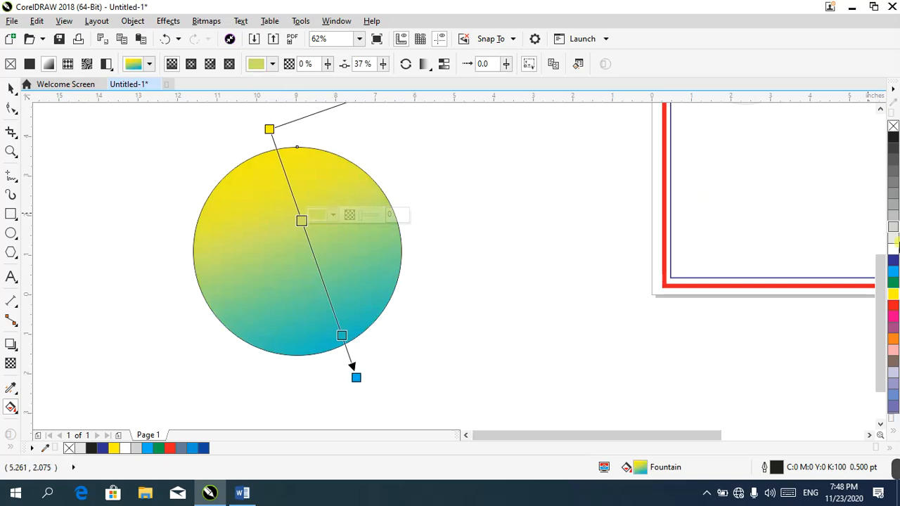
click(894, 272)
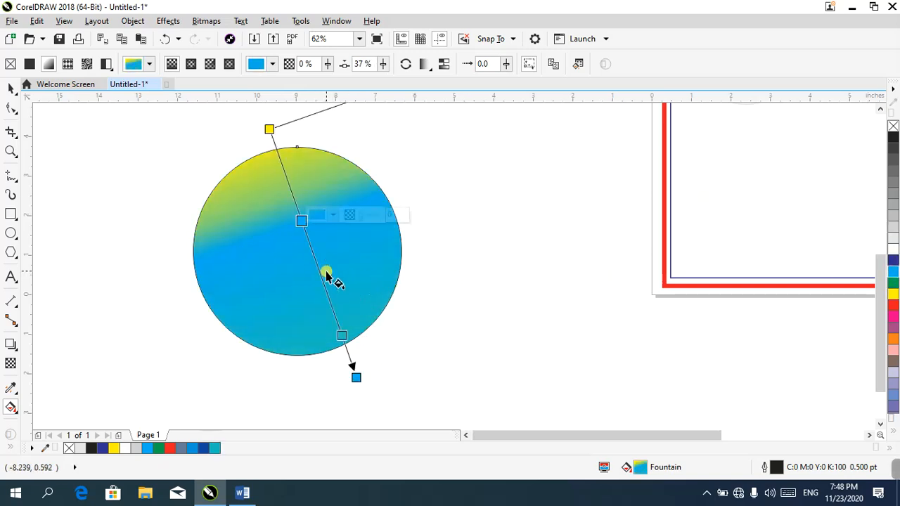
- Add a white node at 57%, a green one between it and the blue node, and a magenta one at 71%, undoing an orange trial
double_click(320, 271)
click(894, 251)
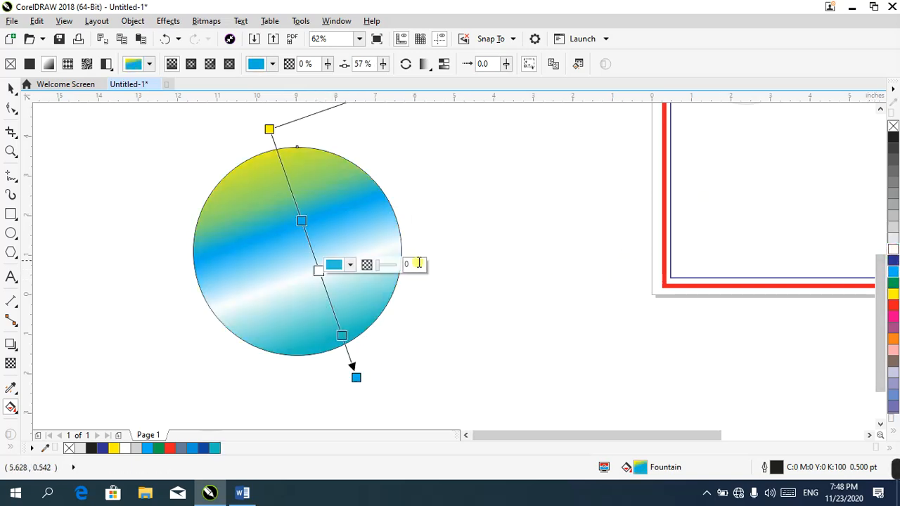
double_click(307, 242)
click(894, 283)
double_click(332, 306)
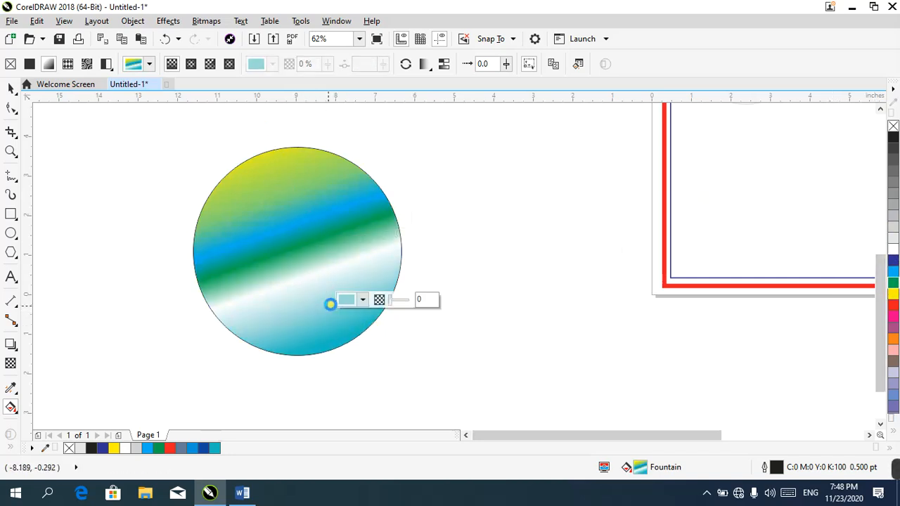
click(893, 317)
click(893, 339)
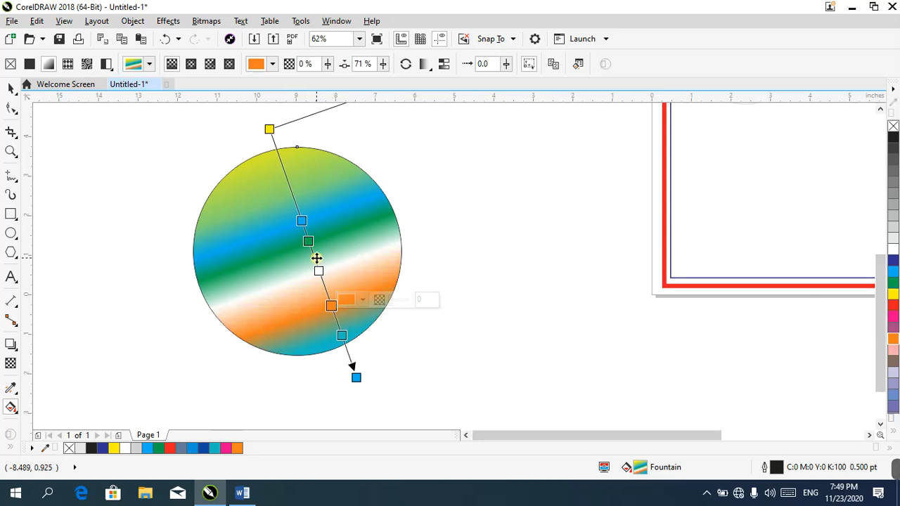
key(ctrl+z)
- Delete the multicolored circle and draw a new unfilled circle about 5.1 inches across beside the page
click(325, 208)
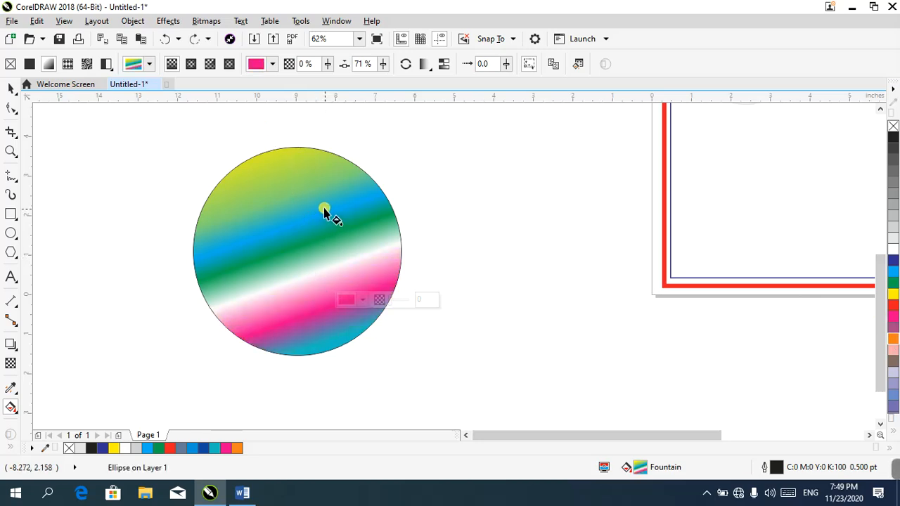
key(space)
key(Delete)
click(11, 233)
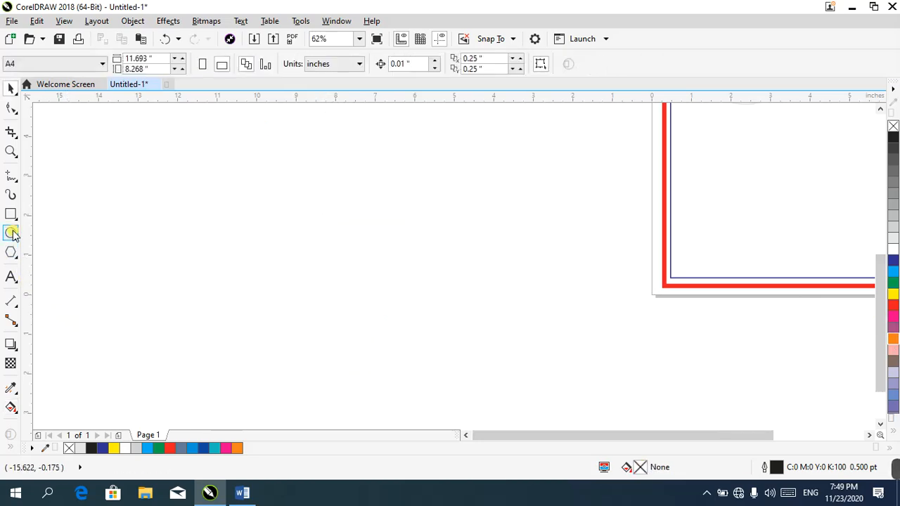
drag(247, 160, 452, 364)
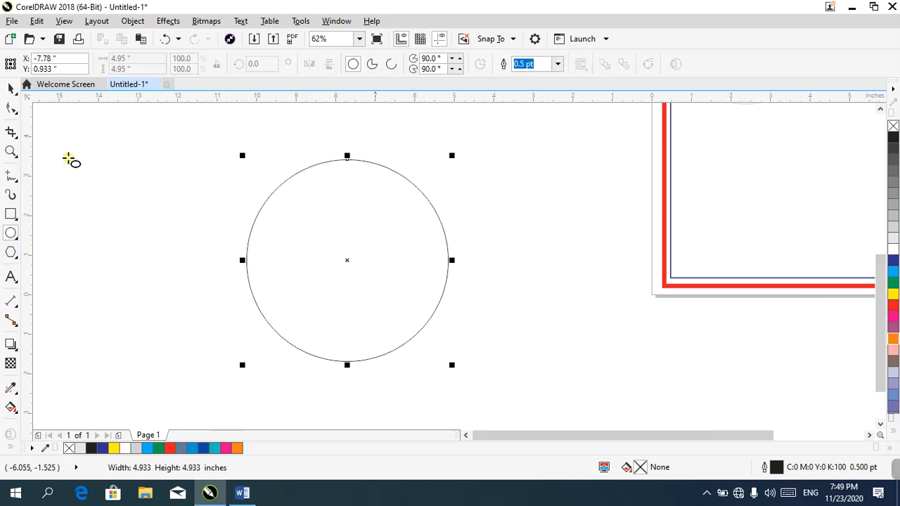
- Create a smaller concentric copy of the circle, about 4.47 inches across, inside the original
click(11, 88)
drag(456, 156, 443, 170)
right_click(443, 170)
click(405, 180)
click(460, 182)
click(406, 192)
click(408, 179)
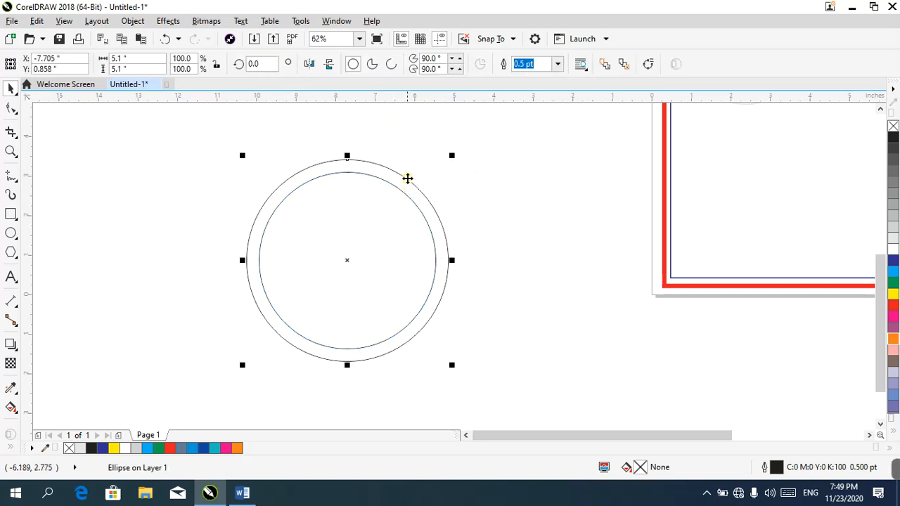
- Trim the outer circle with the inner circle to form a hollow ring
click(527, 213)
click(405, 186)
shift+click(406, 179)
click(396, 64)
click(432, 210)
click(381, 221)
click(451, 181)
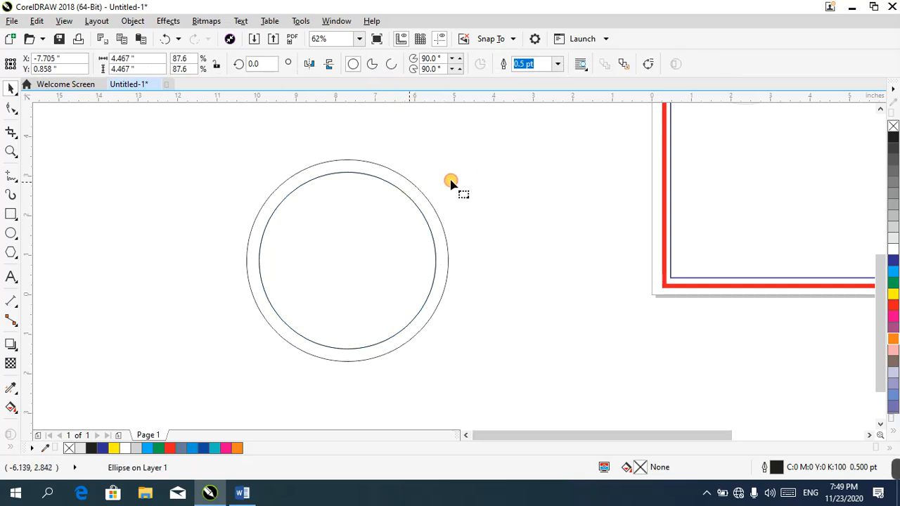
- Move the trimmed ring aside, delete the leftover inner circle, and bring the ring back near its original place
drag(428, 200, 559, 211)
click(362, 209)
key(Delete)
drag(446, 194, 288, 181)
- Fill the ring with orange after trying blue, and apply a diagonal orange-to-white fountain from its upper right to its lower left
click(893, 260)
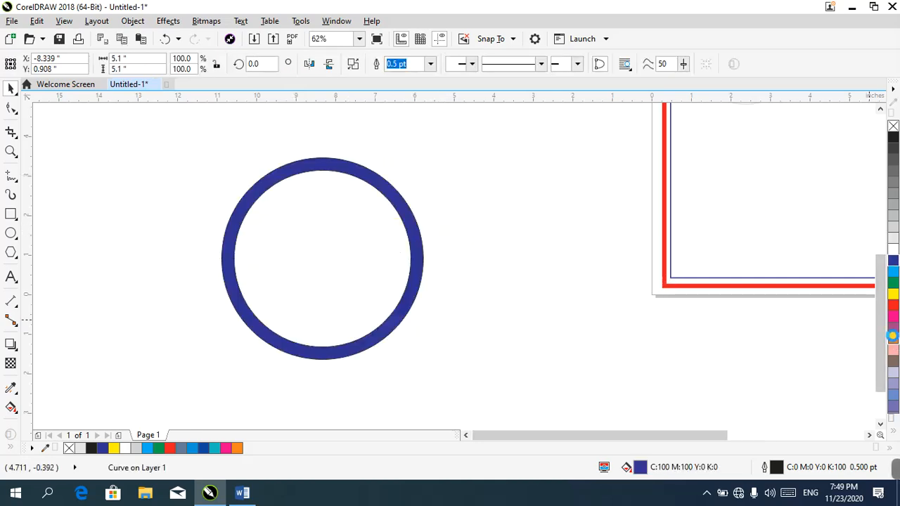
click(893, 339)
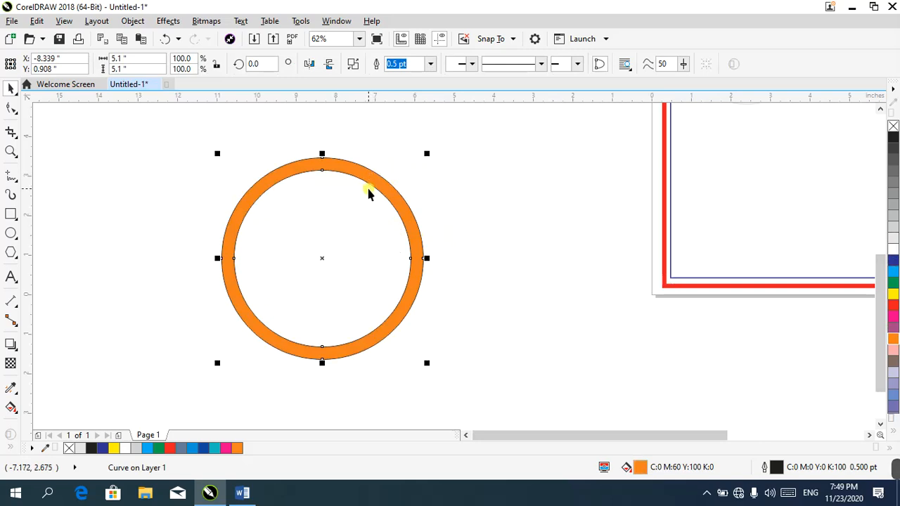
click(10, 408)
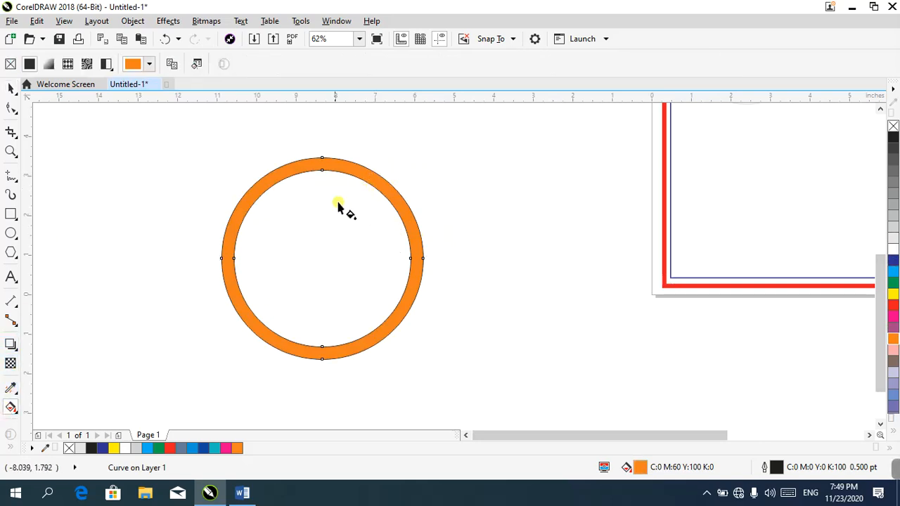
drag(403, 147, 193, 373)
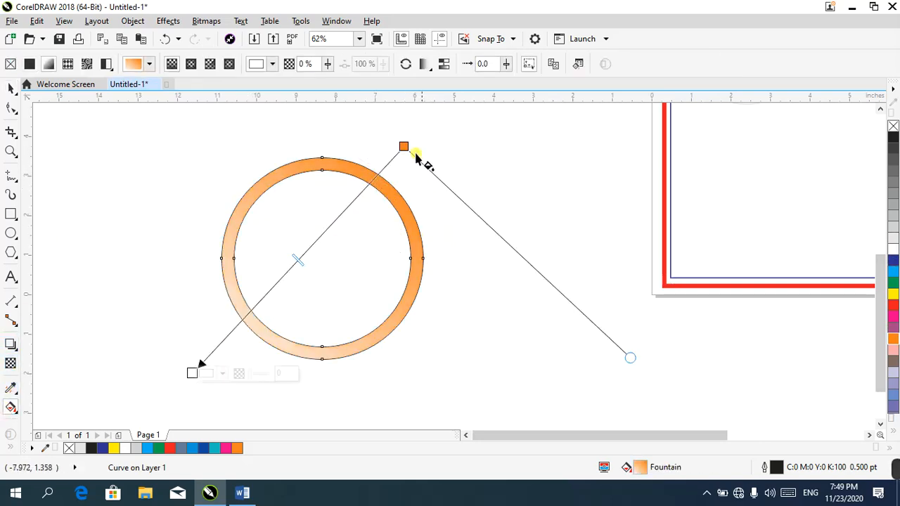
drag(403, 146, 391, 162)
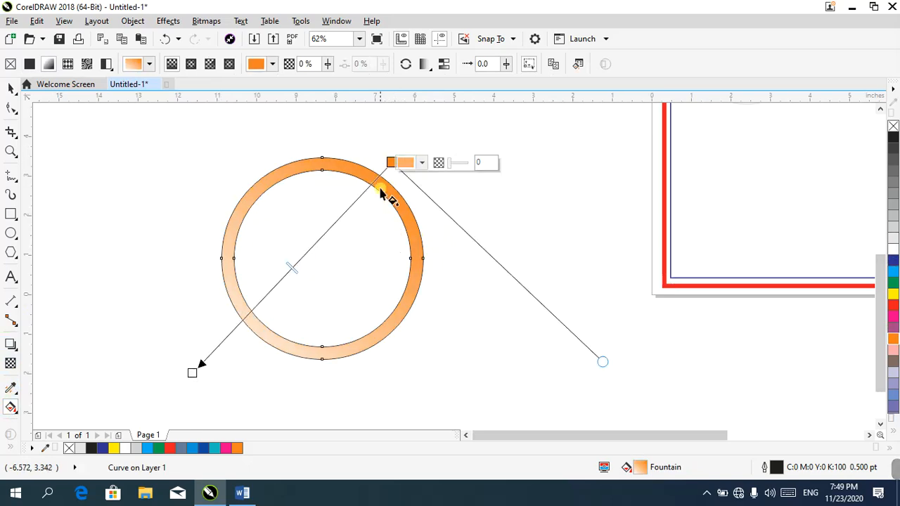
- Add a brown node (C22 M84 Y100 K19) at 31% and a dark red node at 49% to the ring's fountain fill
double_click(332, 227)
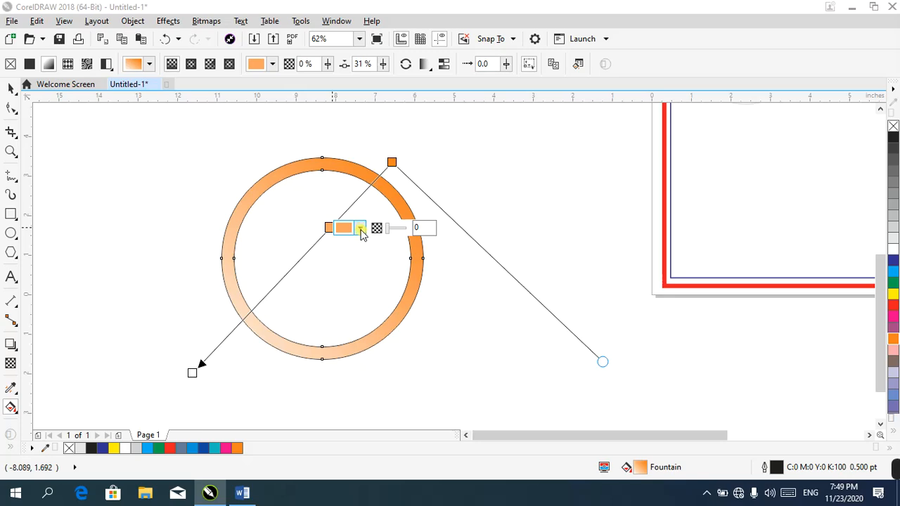
click(358, 229)
drag(403, 307, 418, 319)
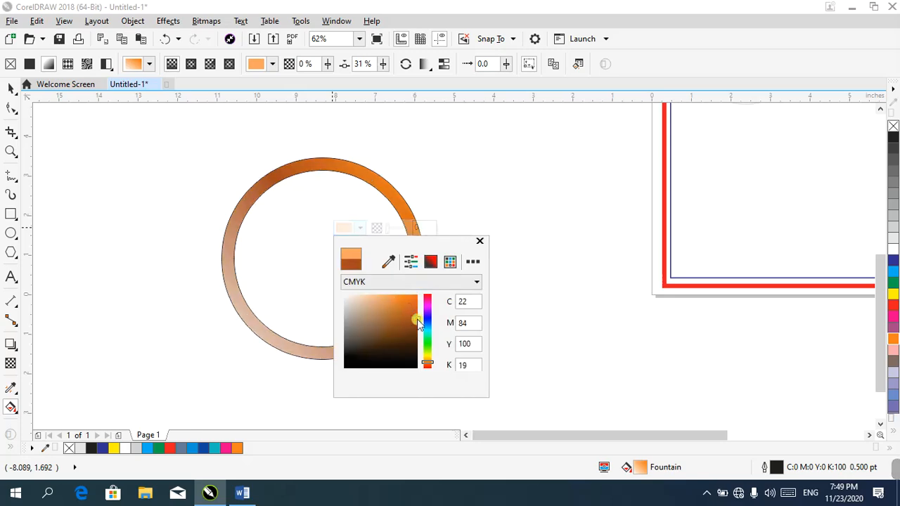
click(429, 154)
double_click(294, 266)
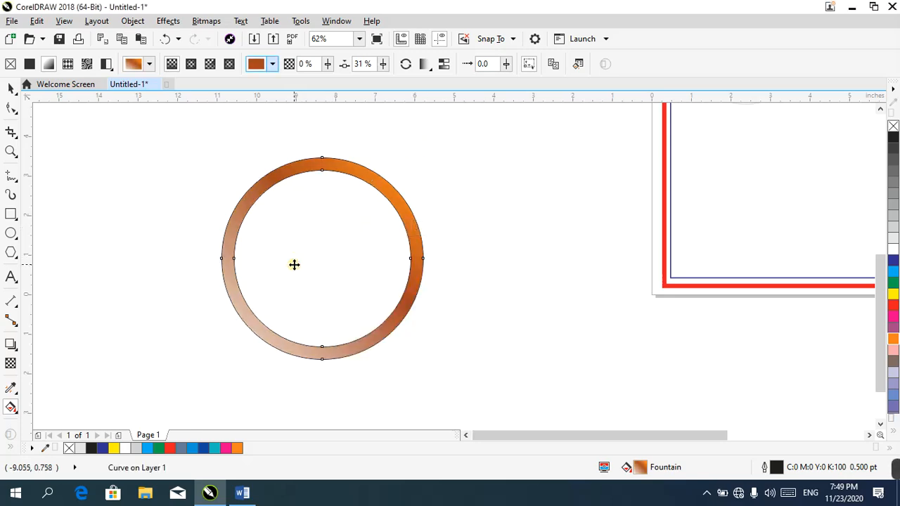
click(328, 268)
drag(379, 355, 385, 363)
click(434, 241)
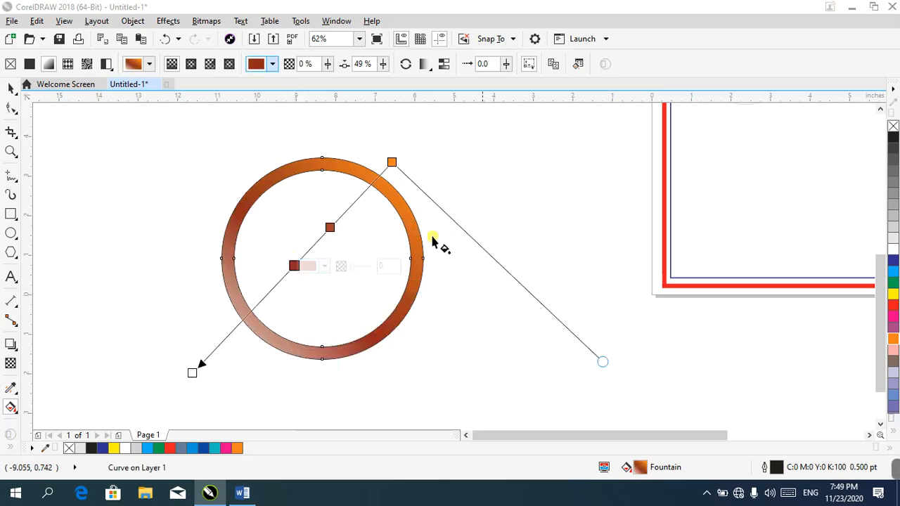
- Add a dark brown node (C38 M86 Y94 K61) at 70% and color the fountain's end node C18 M47 Y100 K2
double_click(252, 310)
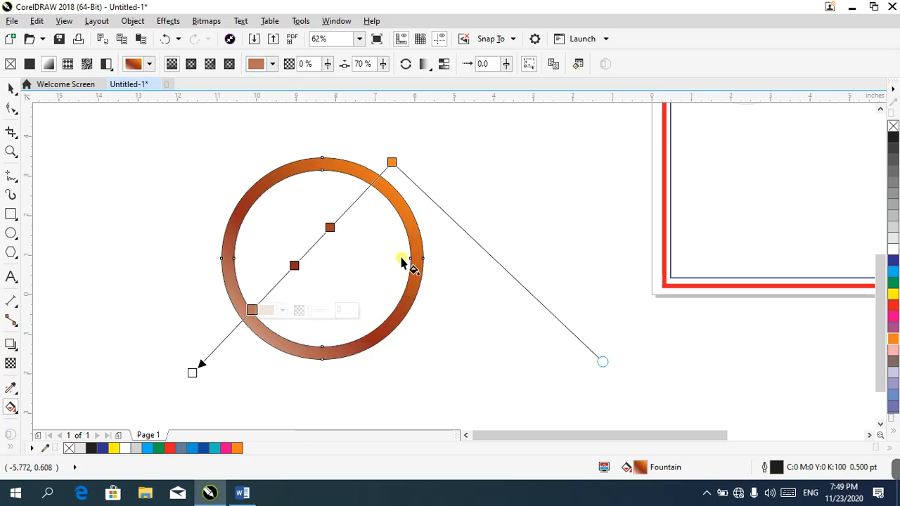
click(282, 311)
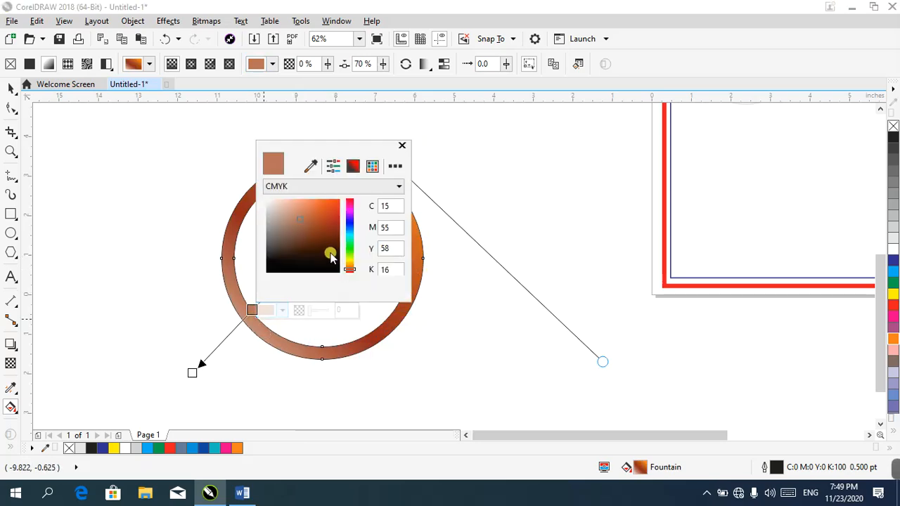
drag(330, 239, 337, 243)
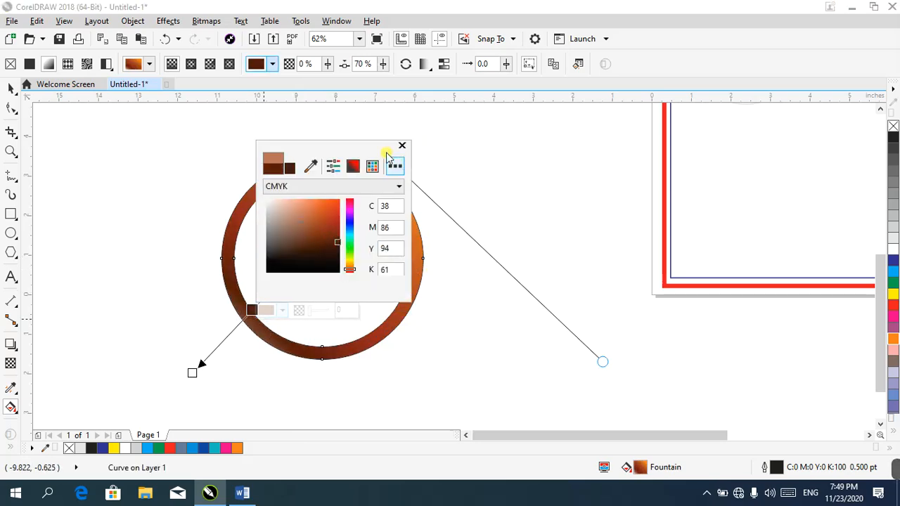
click(192, 372)
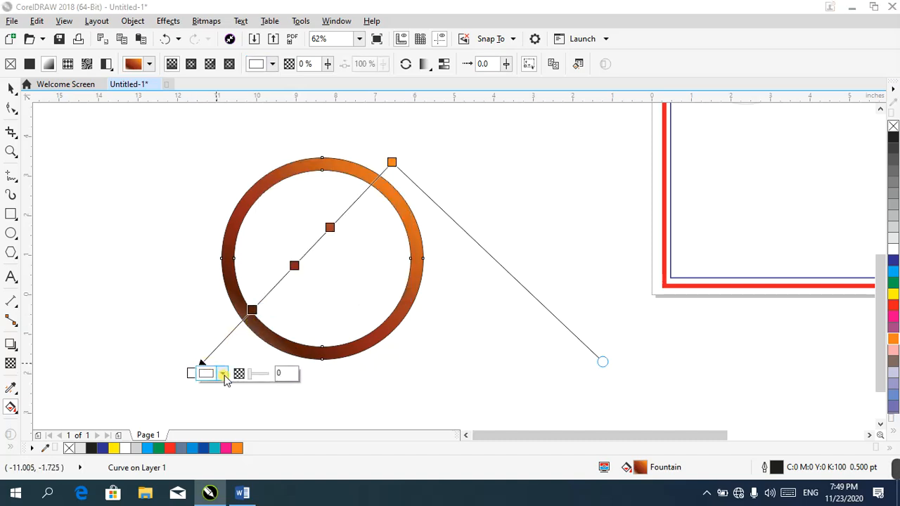
click(222, 373)
drag(292, 317, 292, 332)
mouse_move(290, 262)
mouse_down()
mouse_move(291, 285)
mouse_move(292, 275)
mouse_up()
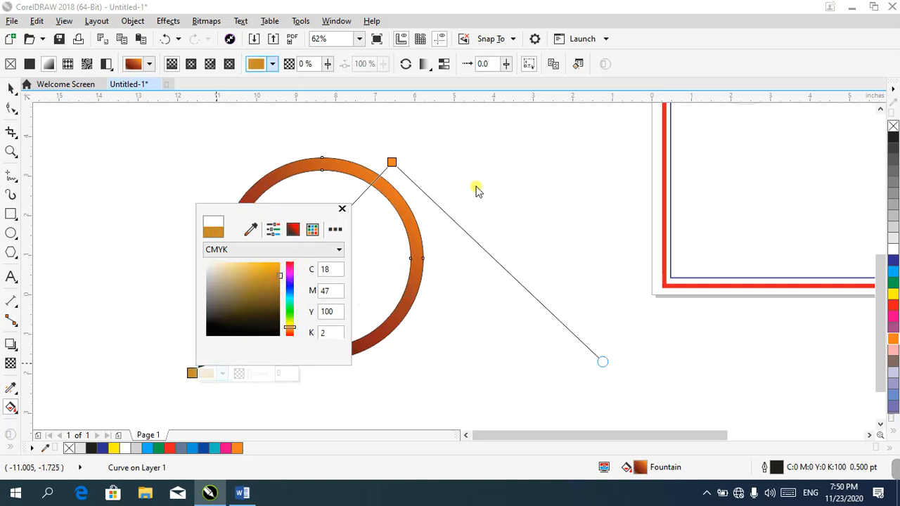
click(476, 191)
- Remove the ring's outline while shifting it slightly up and left, and delete the ring
click(11, 88)
drag(369, 181, 374, 164)
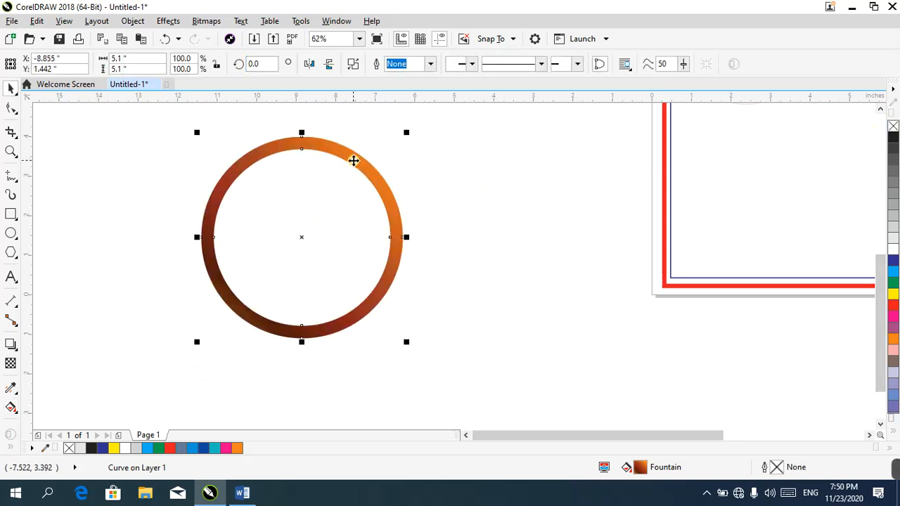
key(Delete)
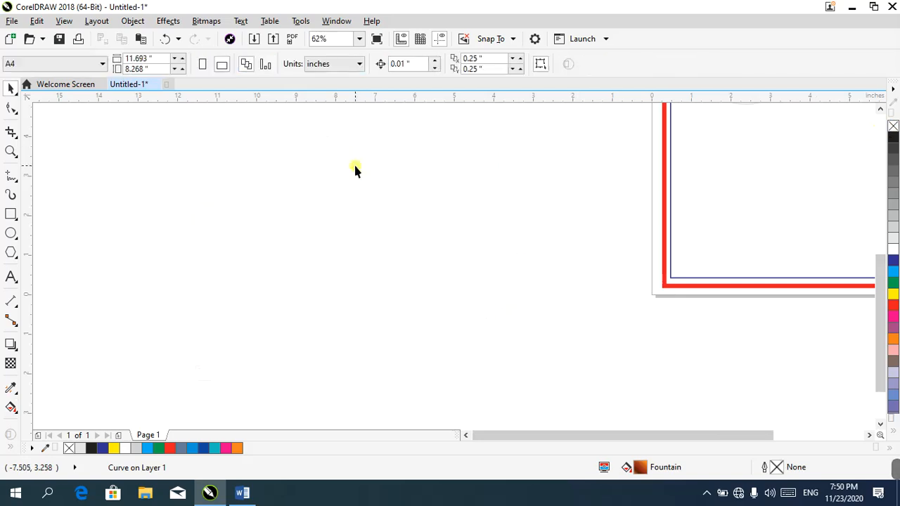
click(15, 413)
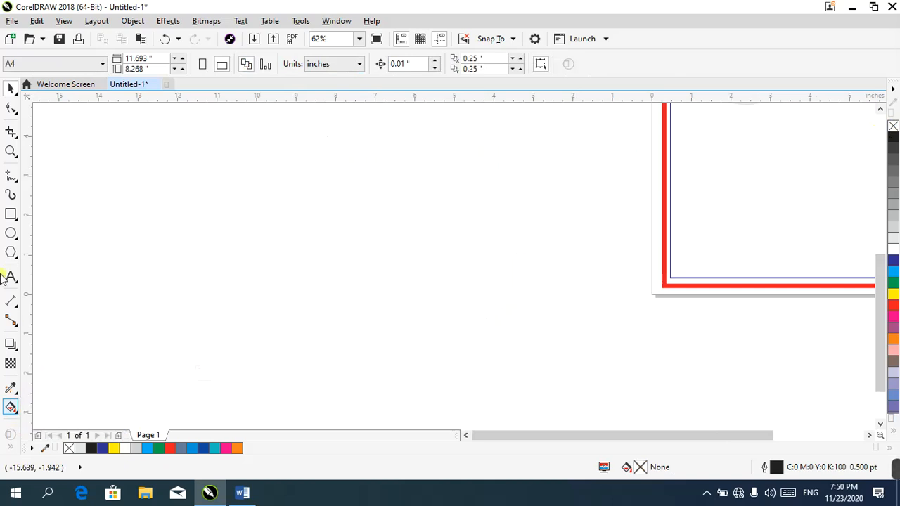
click(10, 214)
drag(202, 160, 371, 310)
key(Delete)
- Draw a circle about 5.83 inches in diameter beside the page and shift it slightly up and left
click(11, 233)
drag(298, 167, 529, 398)
drag(416, 283, 346, 245)
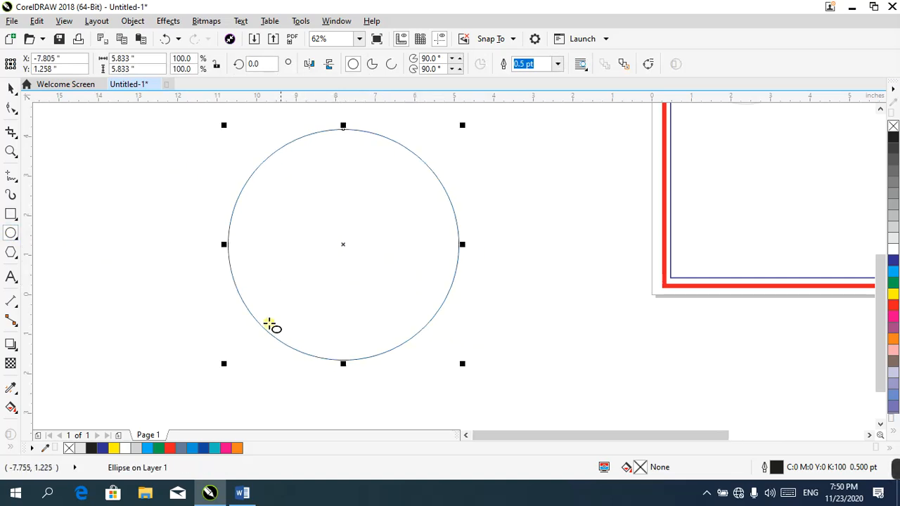
- Apply a mesh fill to the circle and add a horizontal grid line above and another below its center
click(16, 412)
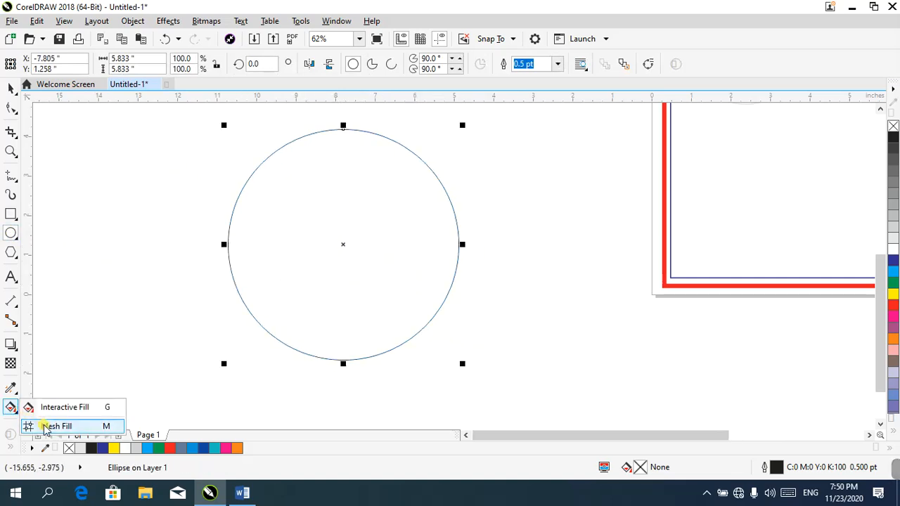
click(45, 424)
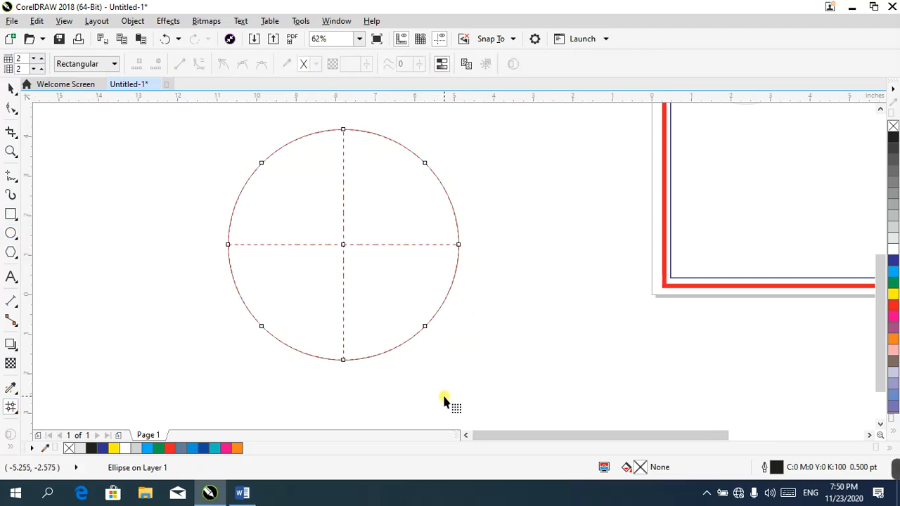
double_click(343, 179)
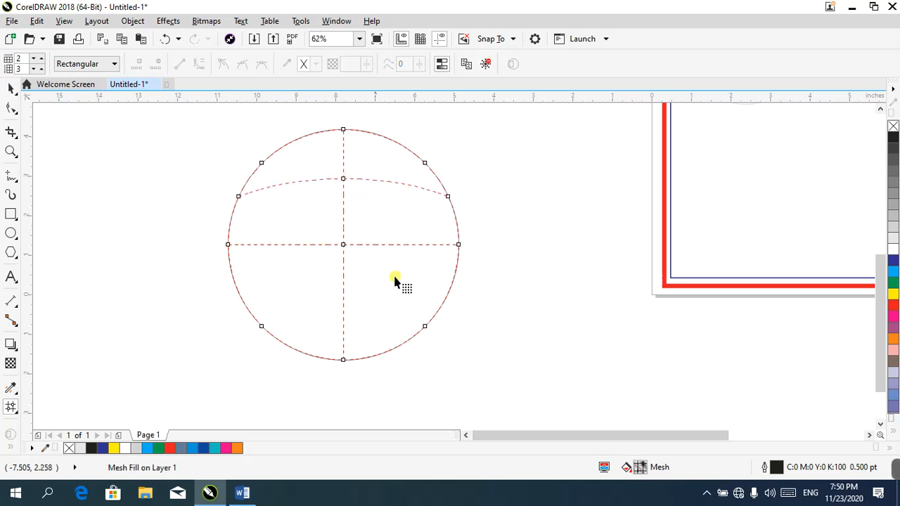
double_click(344, 326)
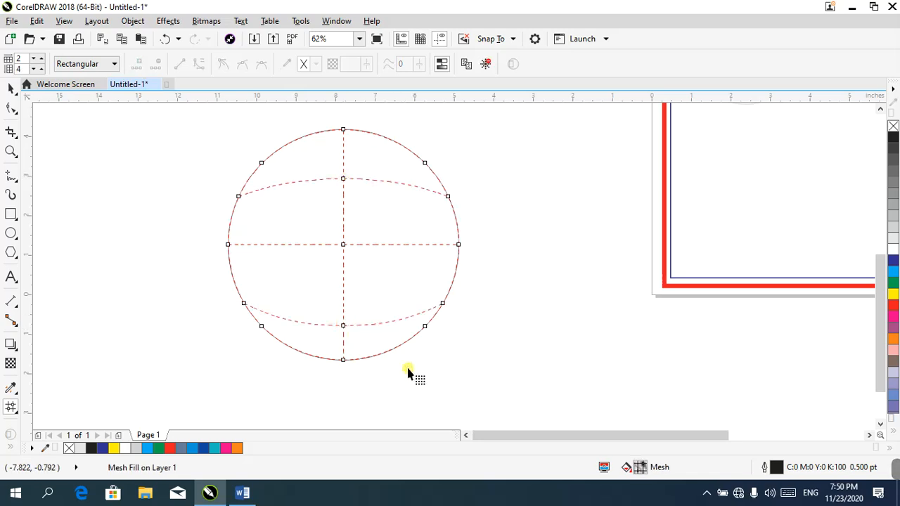
- Color the mesh nodes on the circle's upper-right and upper-left edge yellow
click(425, 164)
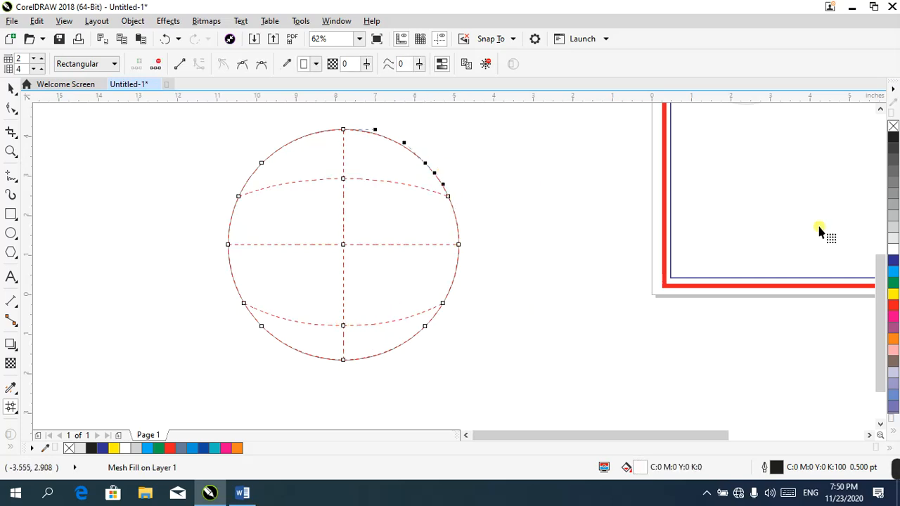
click(894, 294)
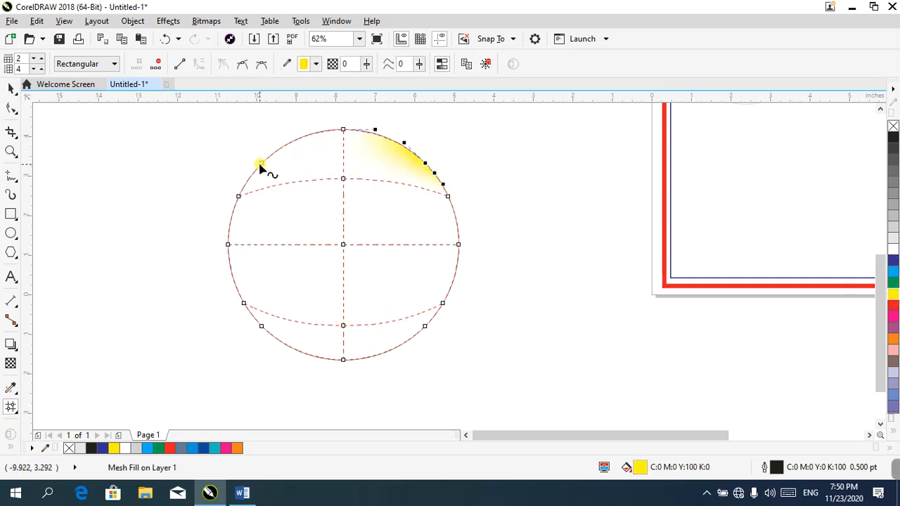
click(261, 166)
click(893, 294)
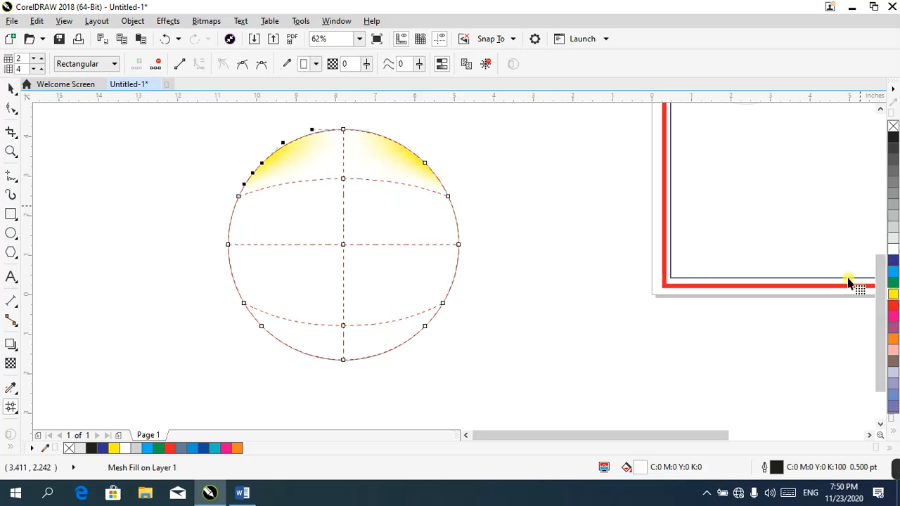
- Color the circle's top mesh node red, the inner node below it yellow, and the left-edge middle node cyan
click(344, 131)
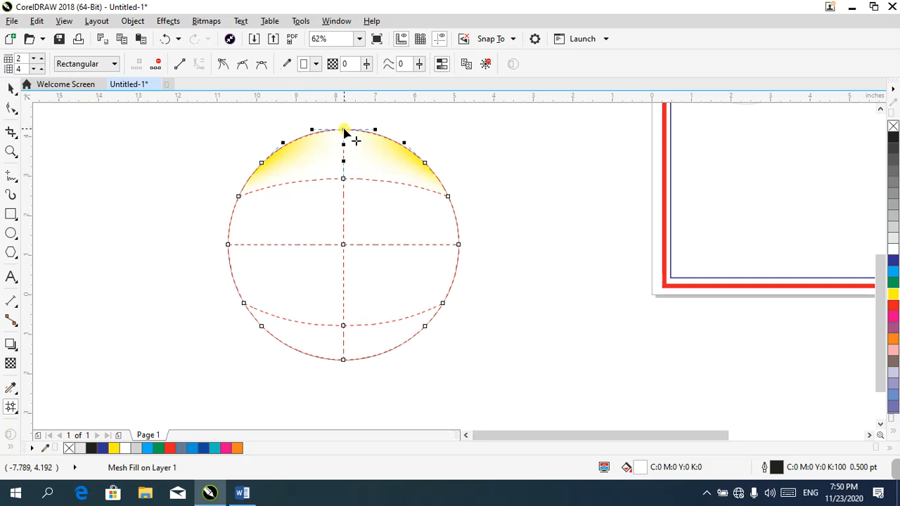
click(892, 304)
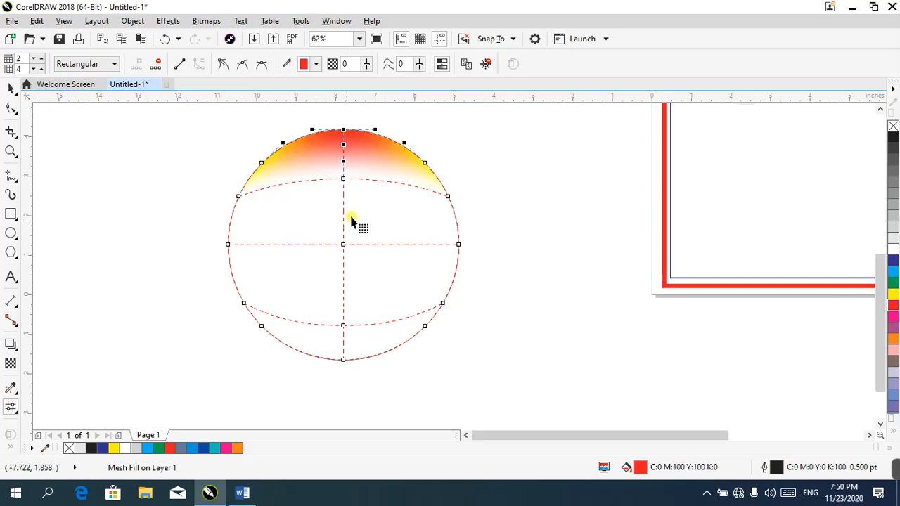
click(343, 180)
click(893, 294)
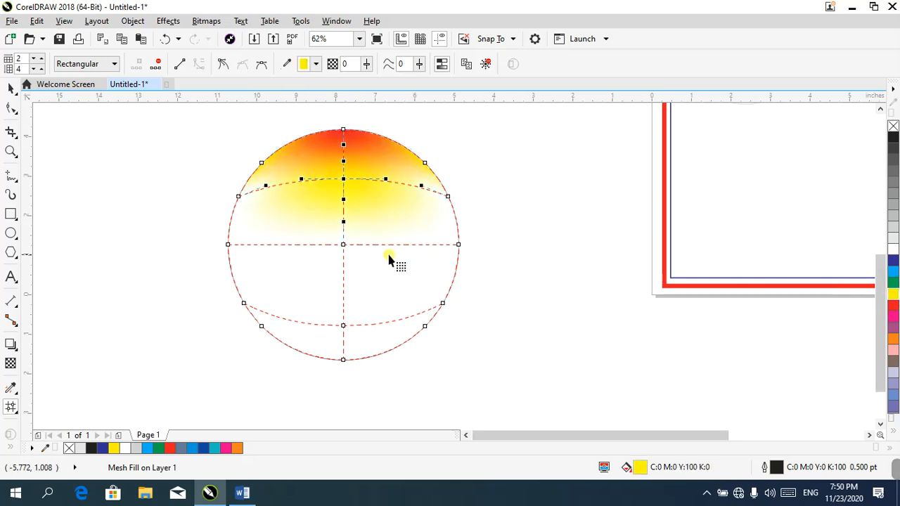
click(227, 245)
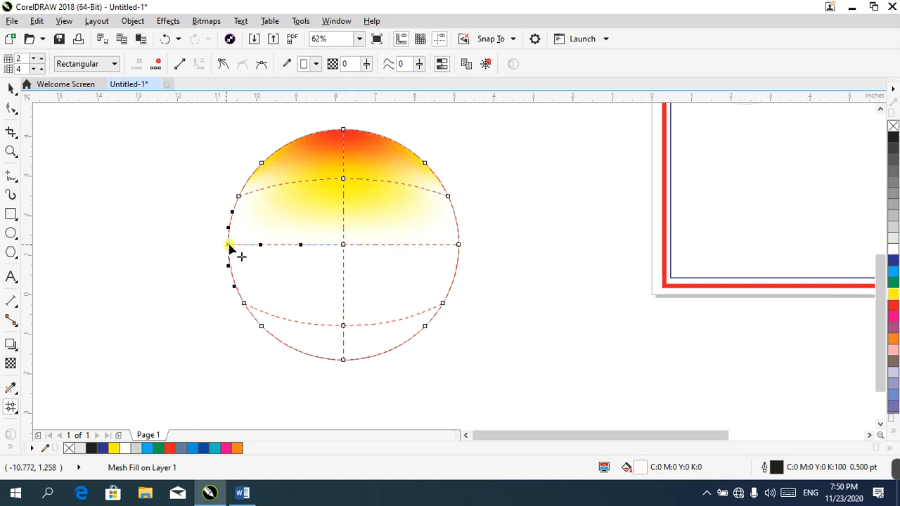
click(893, 269)
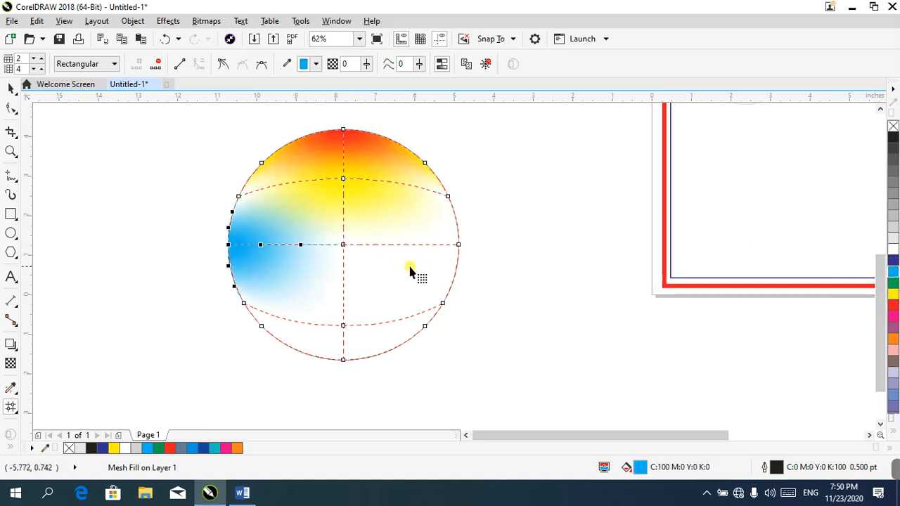
click(344, 245)
key(Delete)
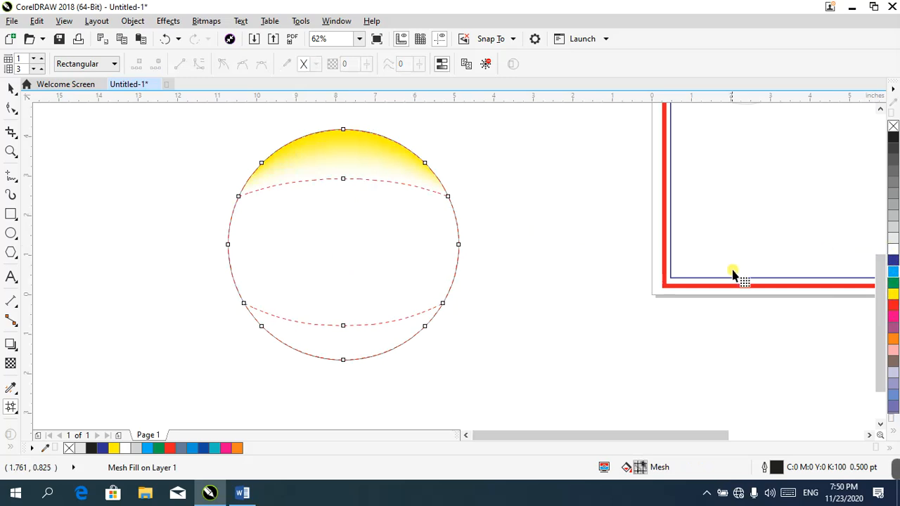
key(ctrl+z)
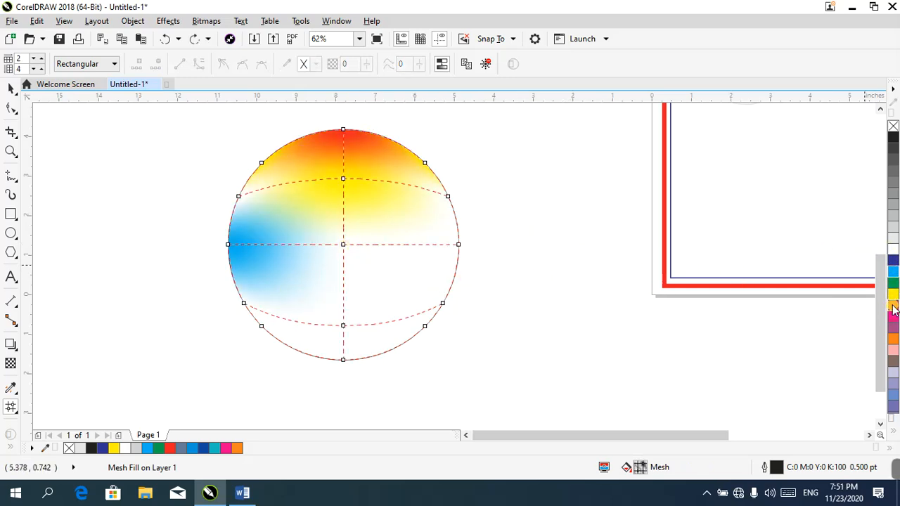
- Color the circle's right-edge middle node green and the inner node on the lower grid line orange
click(458, 246)
click(894, 283)
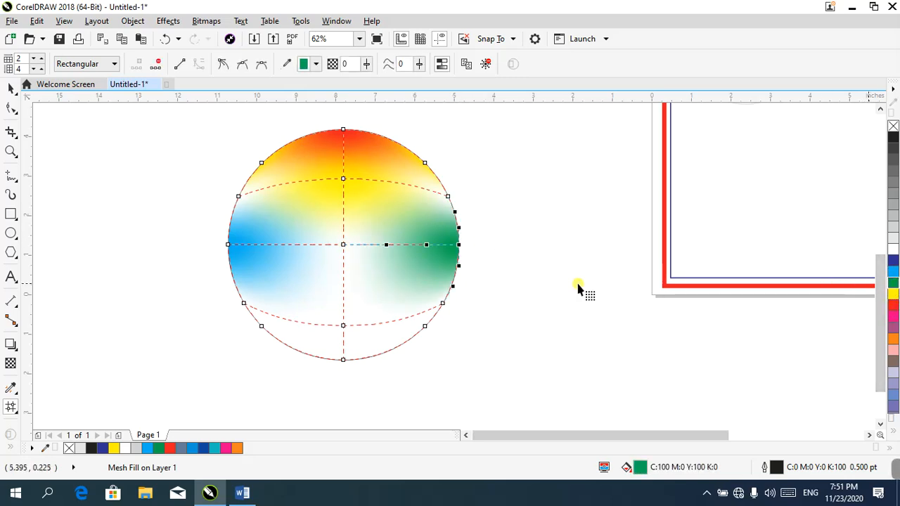
double_click(342, 326)
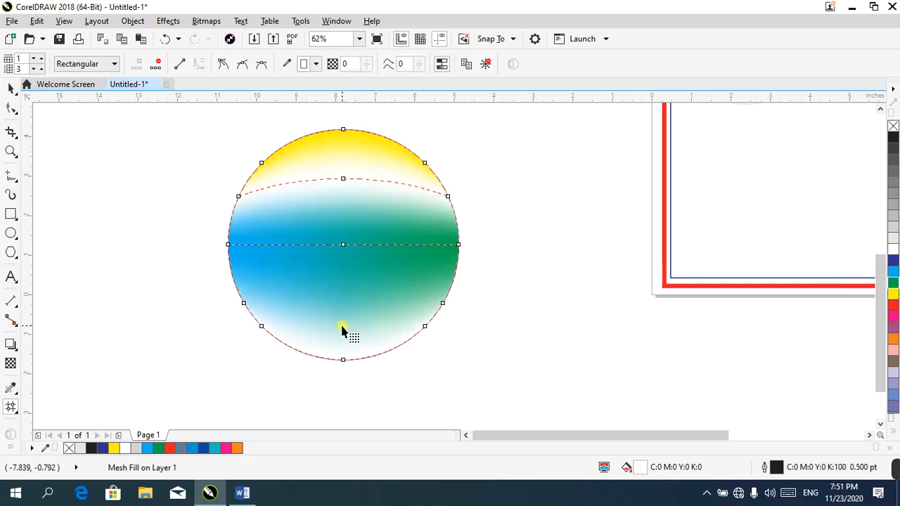
key(ctrl+z)
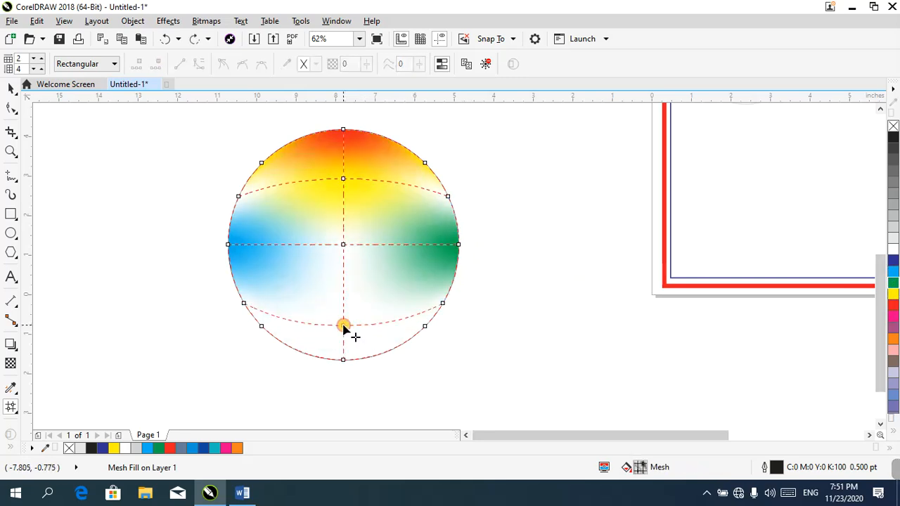
click(343, 327)
click(893, 339)
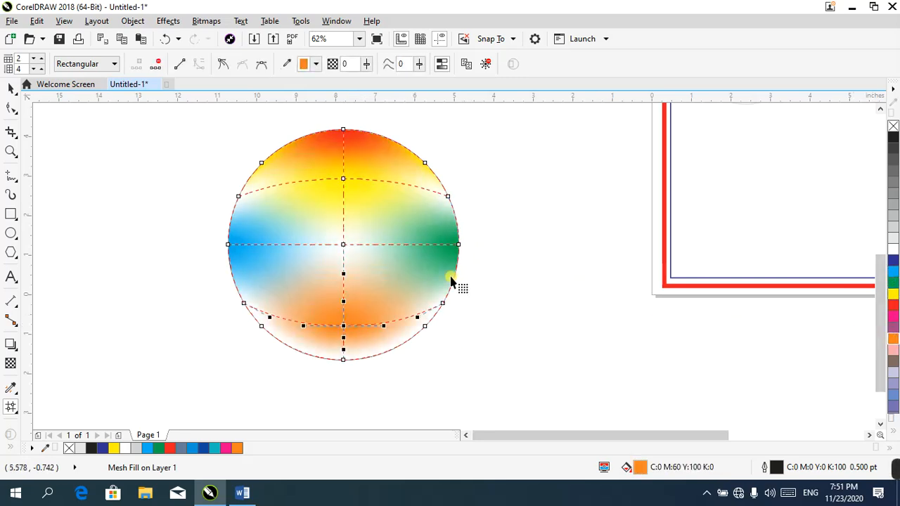
- Color the circle's center mesh node green and the lower-left edge node dark blue
click(343, 245)
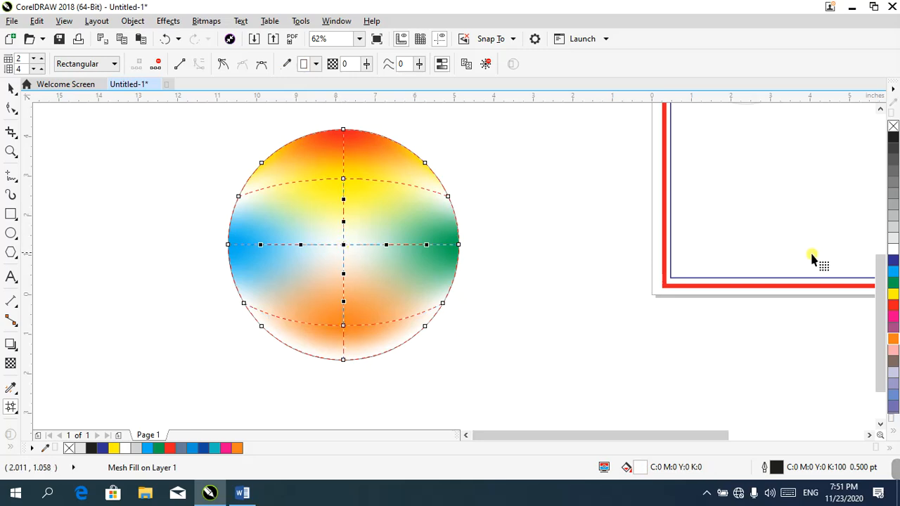
click(894, 286)
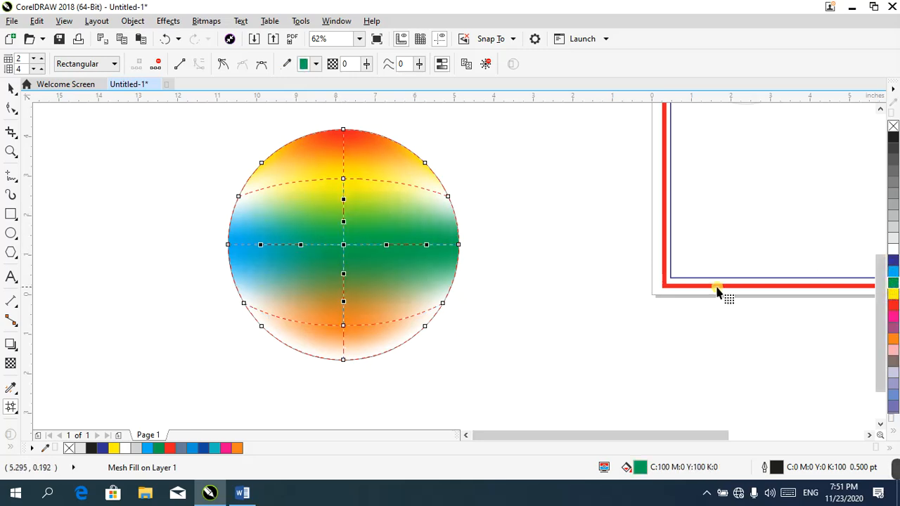
click(262, 327)
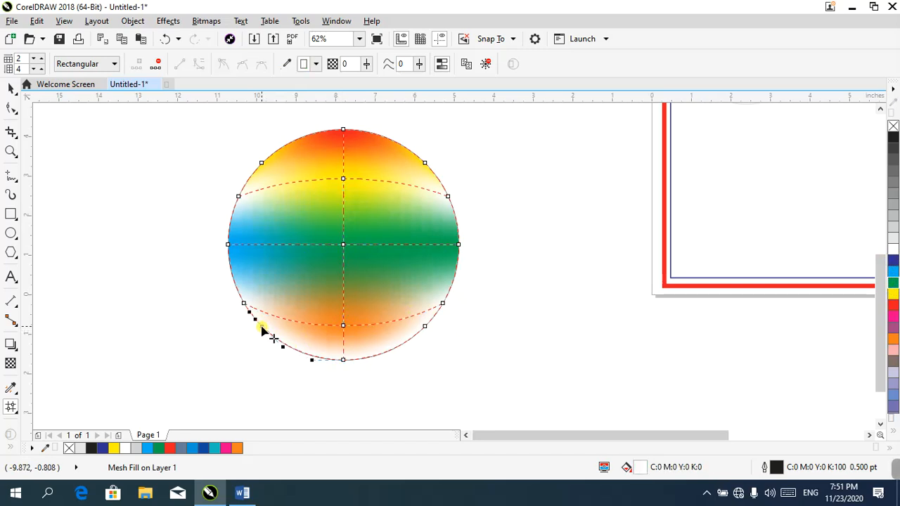
click(893, 336)
click(893, 284)
click(893, 260)
- Color the left end node of the lower grid line cyan and the circle's bottom node orange
click(246, 307)
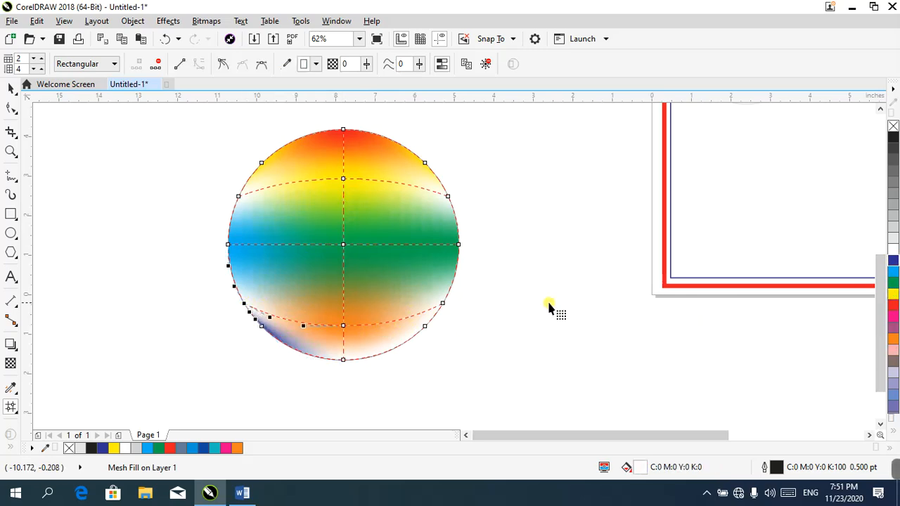
click(893, 271)
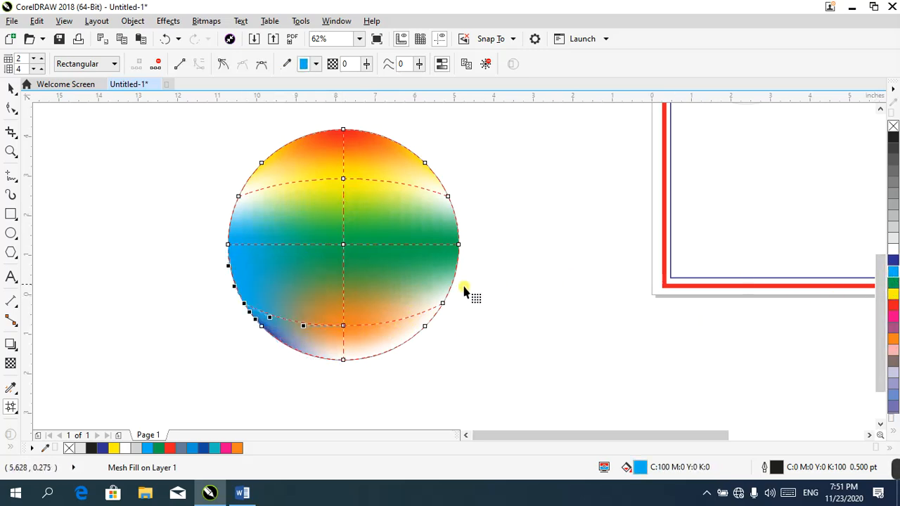
click(344, 361)
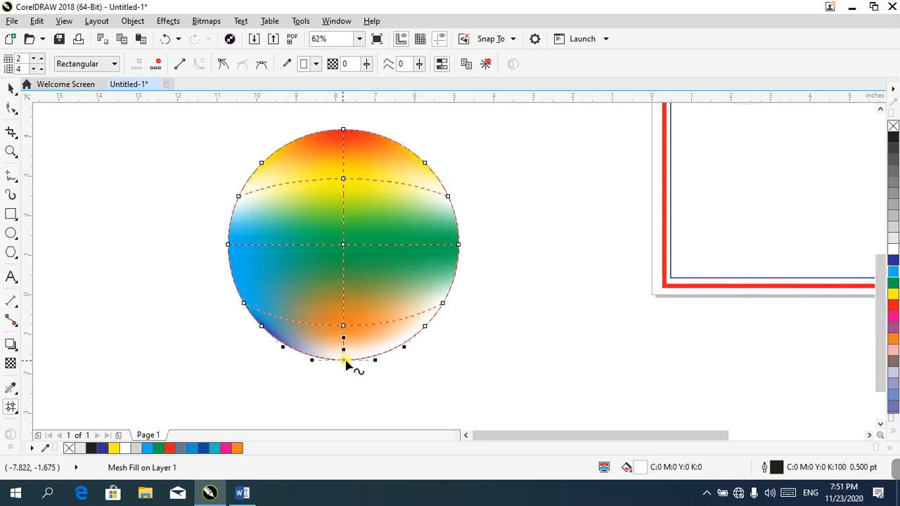
click(894, 340)
- Color the circle's lower-right edge node yellow and the right end node of the lower grid line dark blue
click(426, 327)
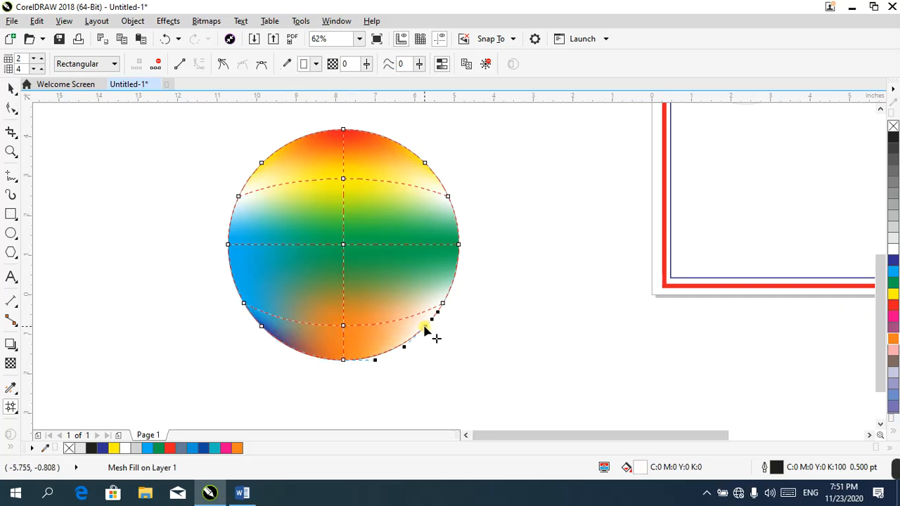
click(894, 296)
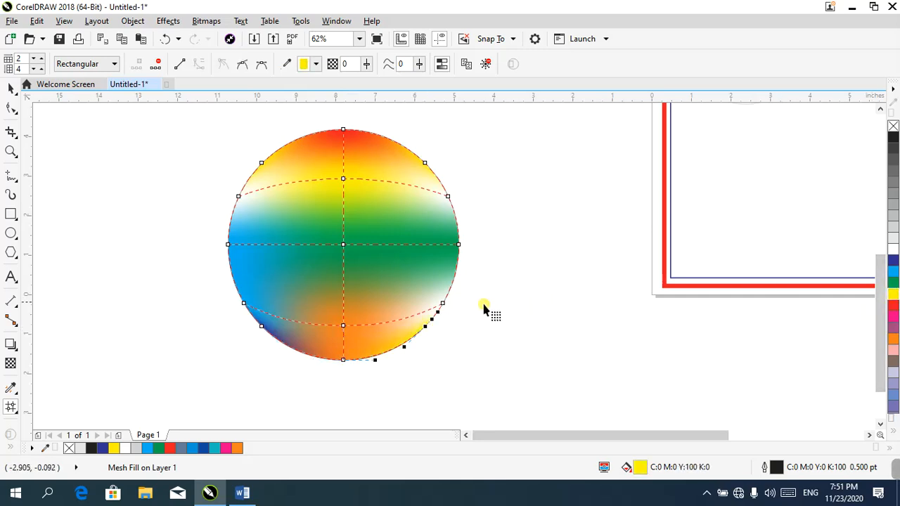
click(443, 303)
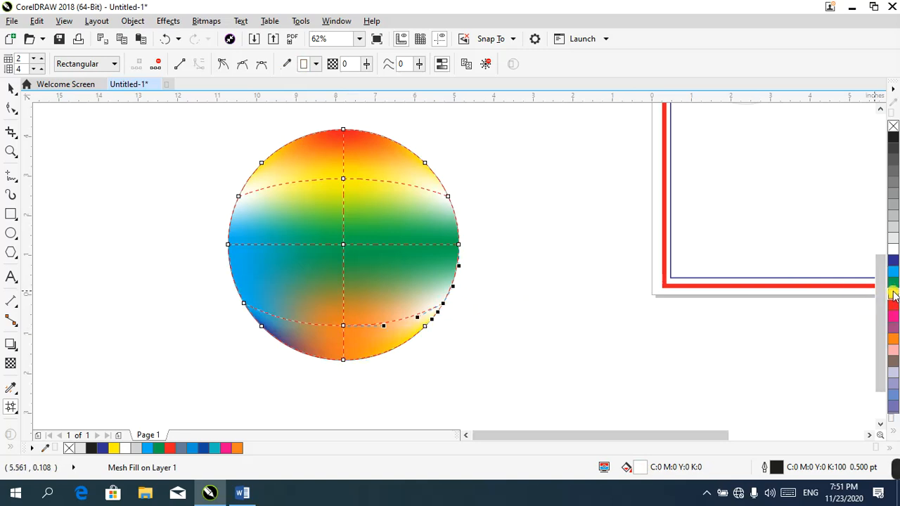
click(894, 261)
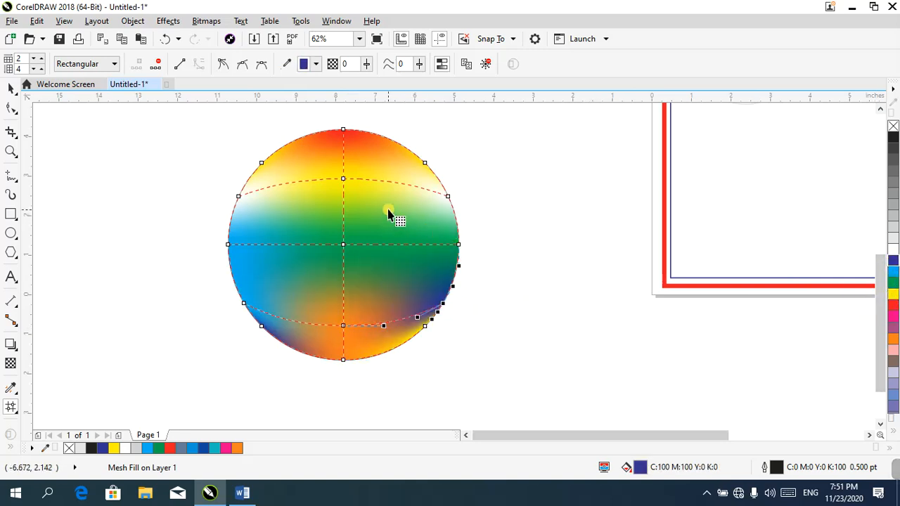
- Move the mesh-filled circle slightly to the right and remove its outline
key(space)
click(467, 221)
drag(398, 217, 460, 219)
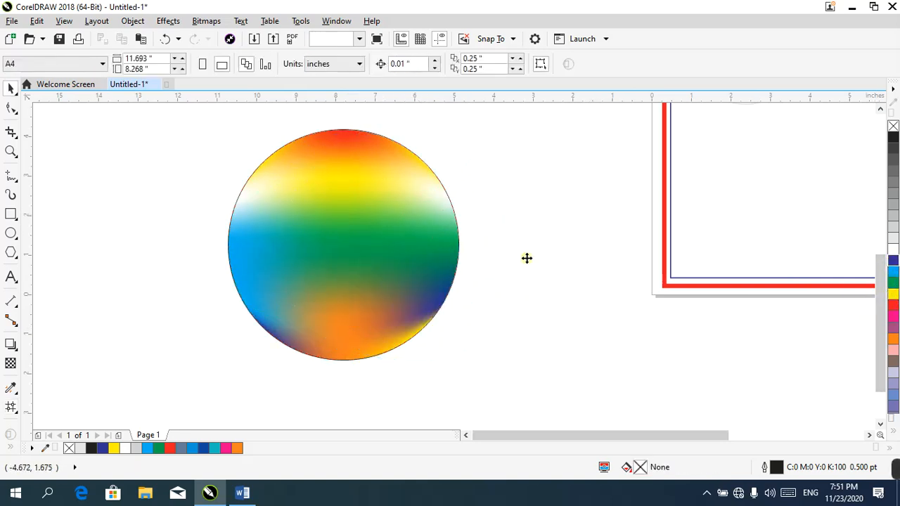
right_click(892, 128)
- Move the mesh-filled circle farther left from the page and delete it
scroll(479, 144, down, 2)
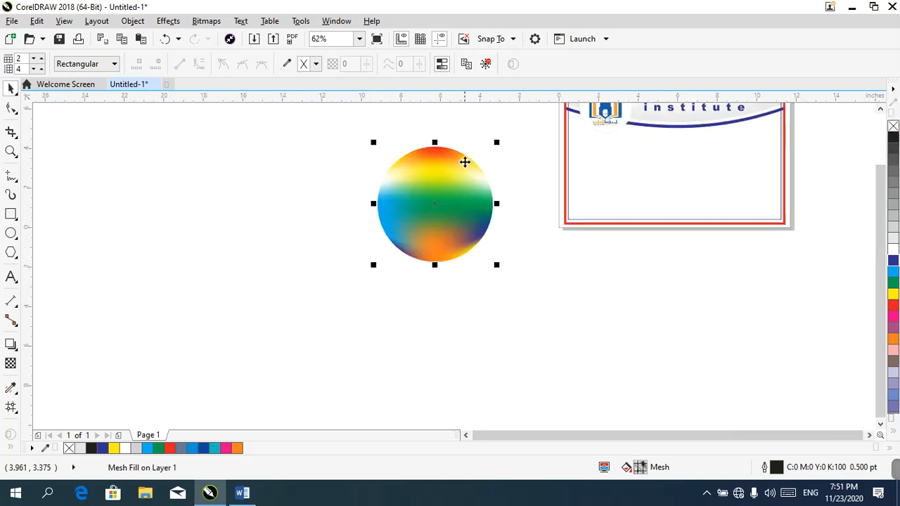
click(492, 235)
drag(446, 192, 297, 203)
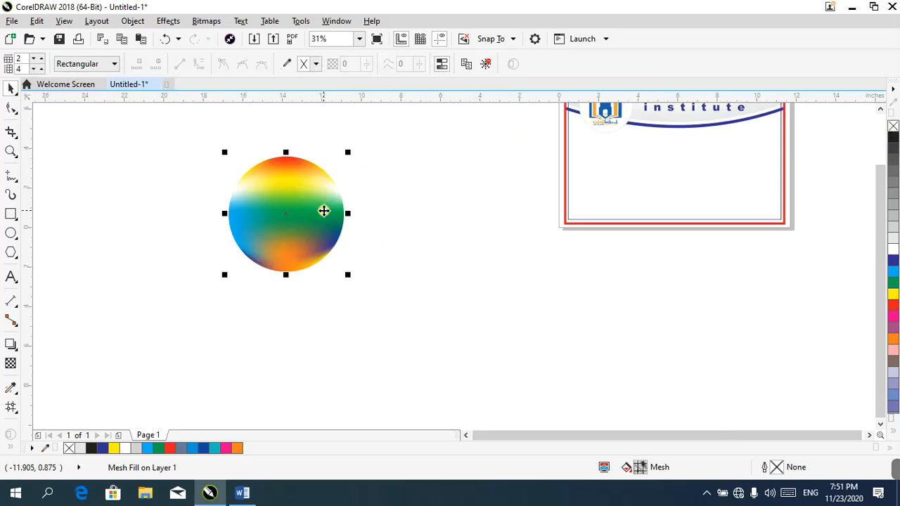
scroll(278, 198, up, 2)
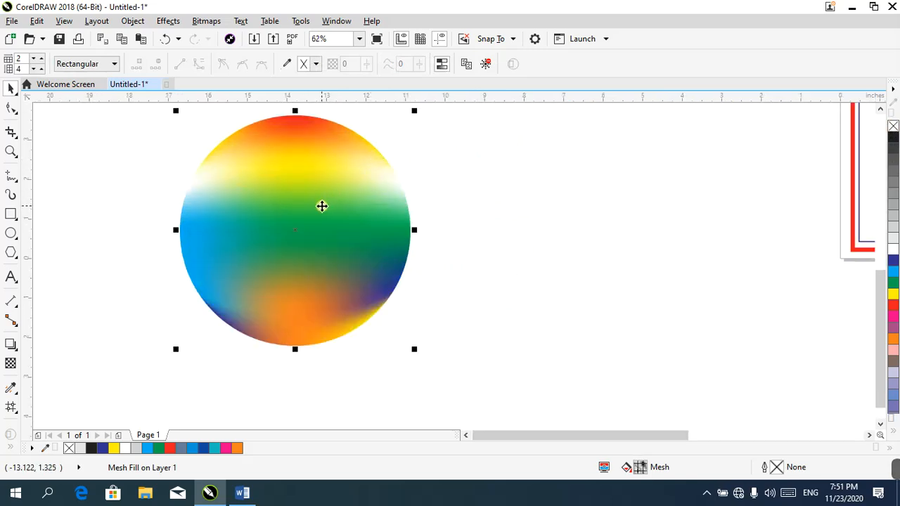
key(Delete)
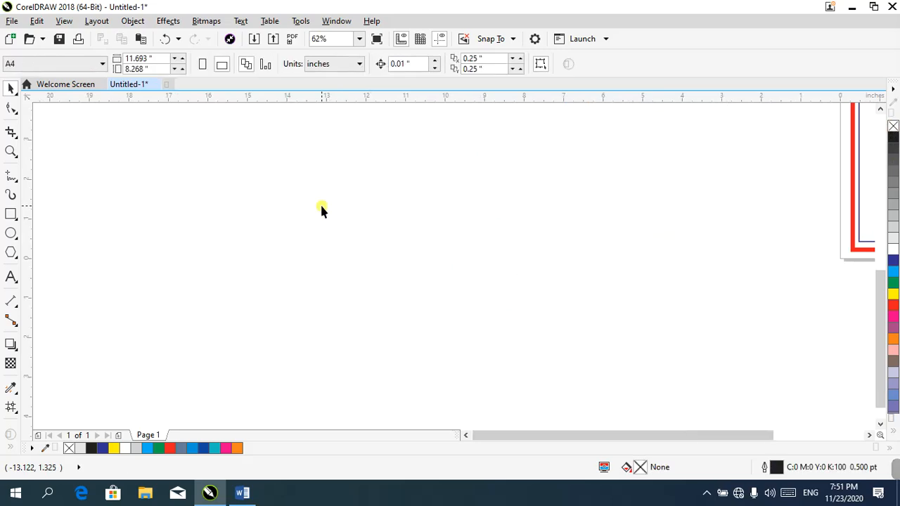
click(15, 416)
click(19, 413)
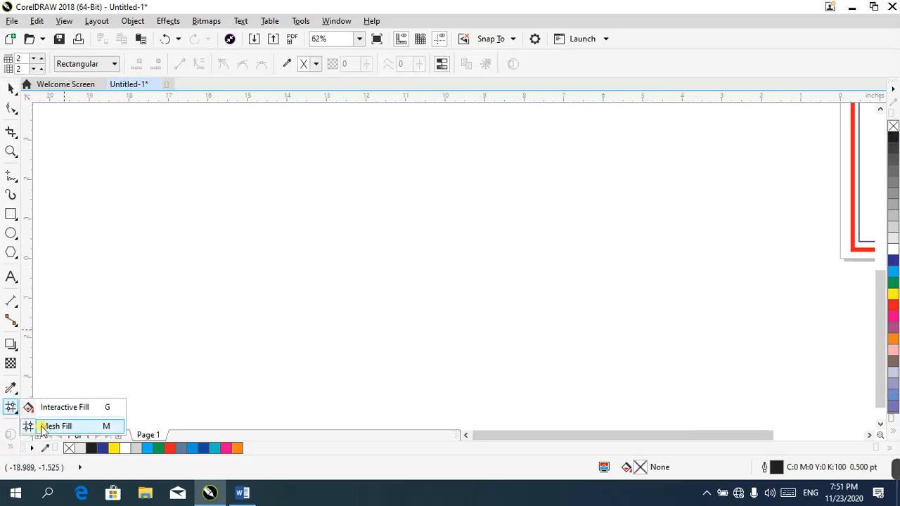
click(13, 429)
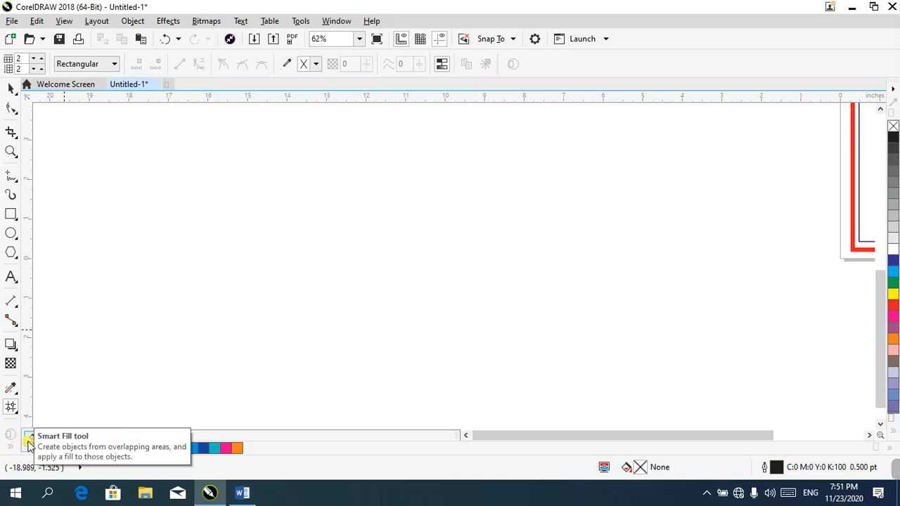
click(11, 233)
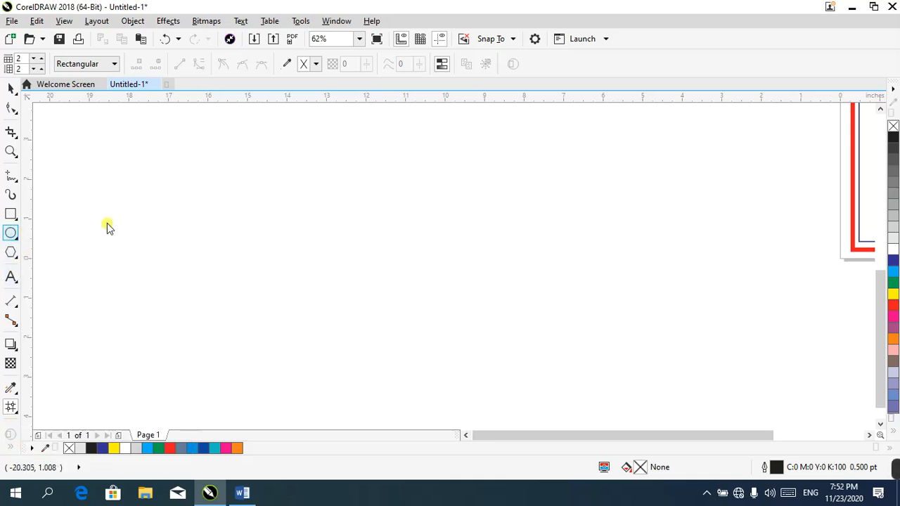
double_click(11, 233)
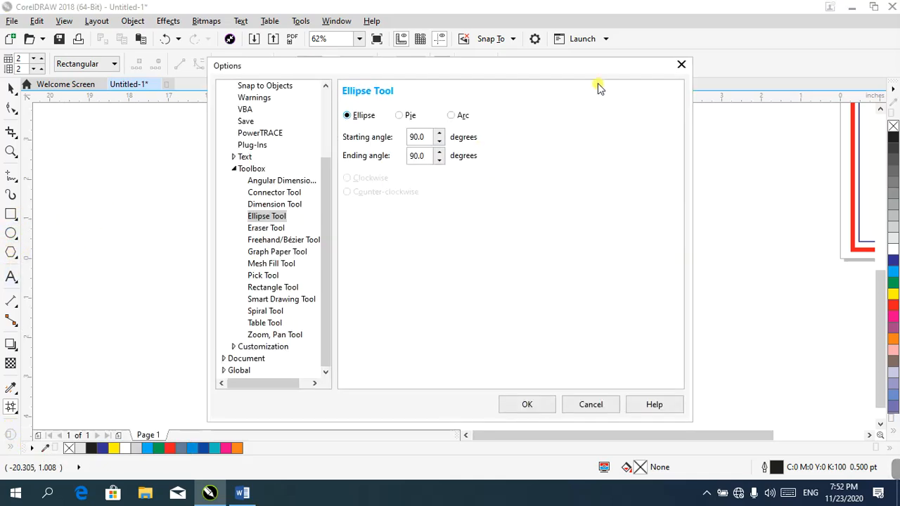
click(681, 64)
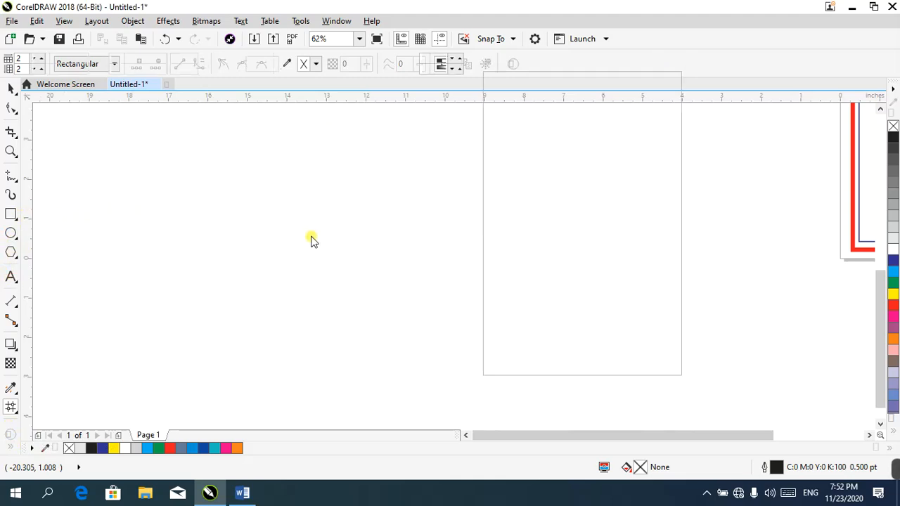
key(F7)
- Add a first name in capitals as artistic text, enlarged to about 206 pt and set in Arial Black
click(11, 277)
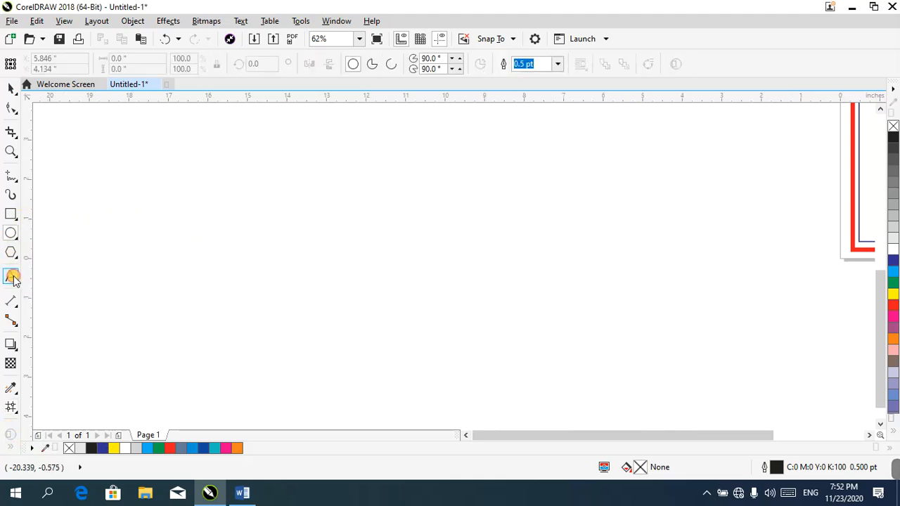
click(361, 225)
text(QUDRAT)
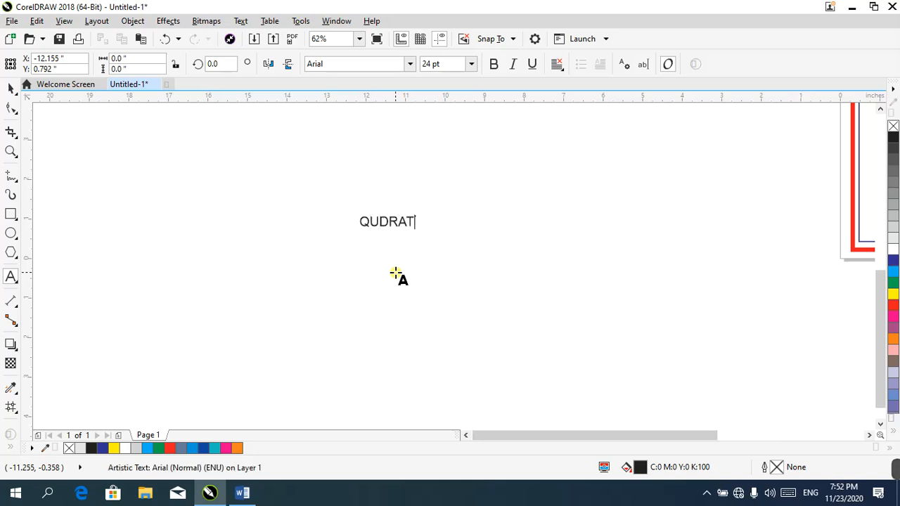
key(ctrl+space)
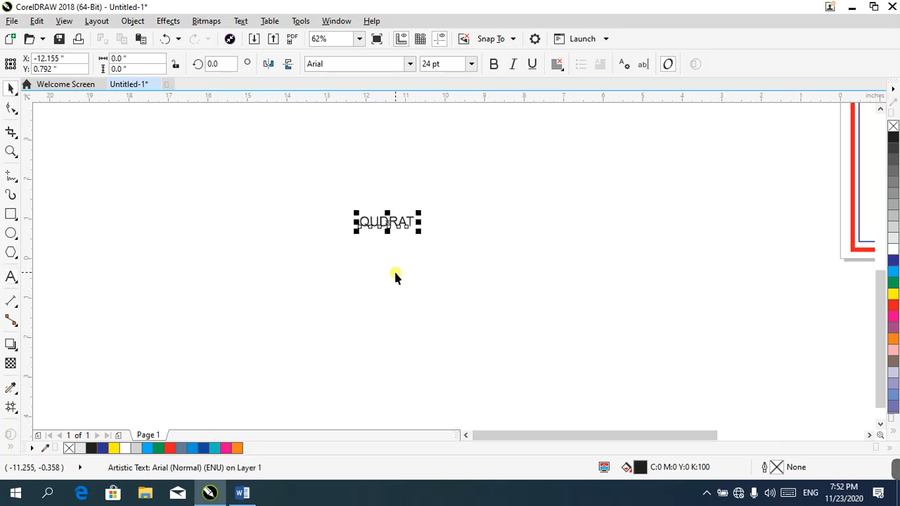
drag(420, 233, 626, 352)
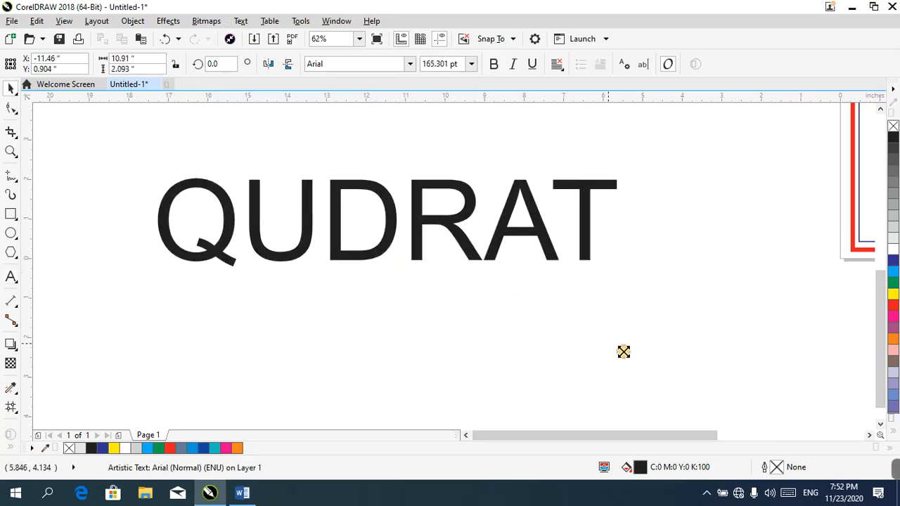
click(410, 64)
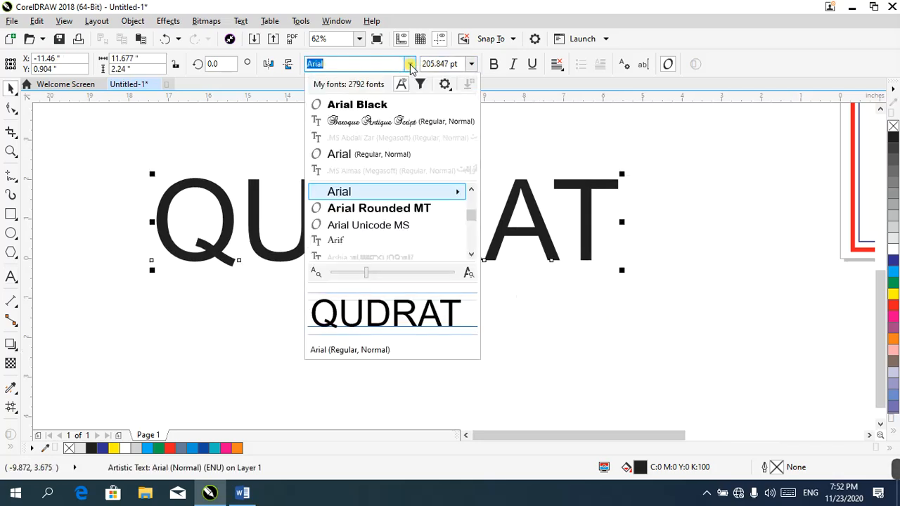
click(392, 101)
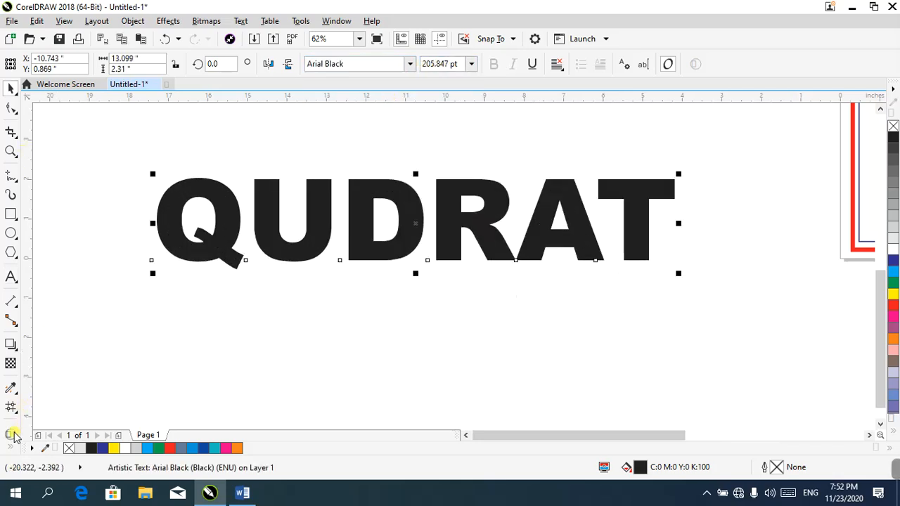
- Draw a rectangle about 15.1 by 2.2 inches covering the upper half of the lettering
click(10, 176)
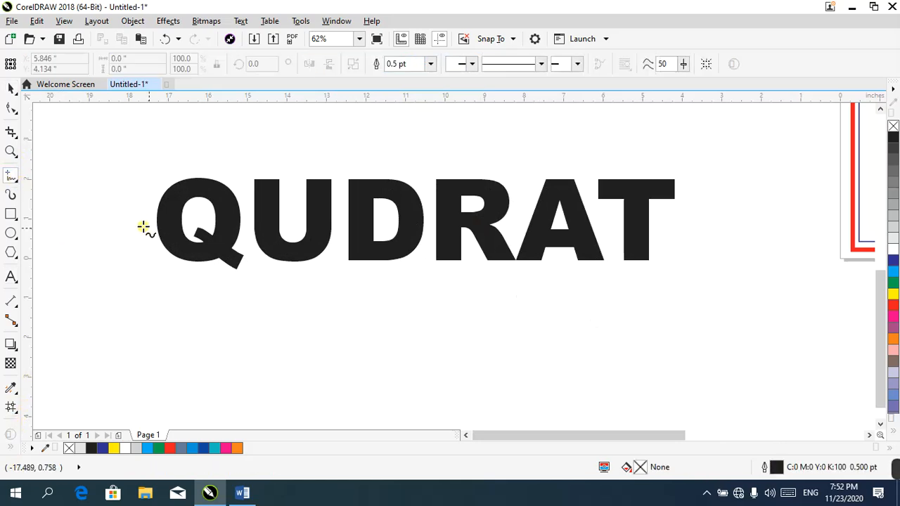
click(10, 215)
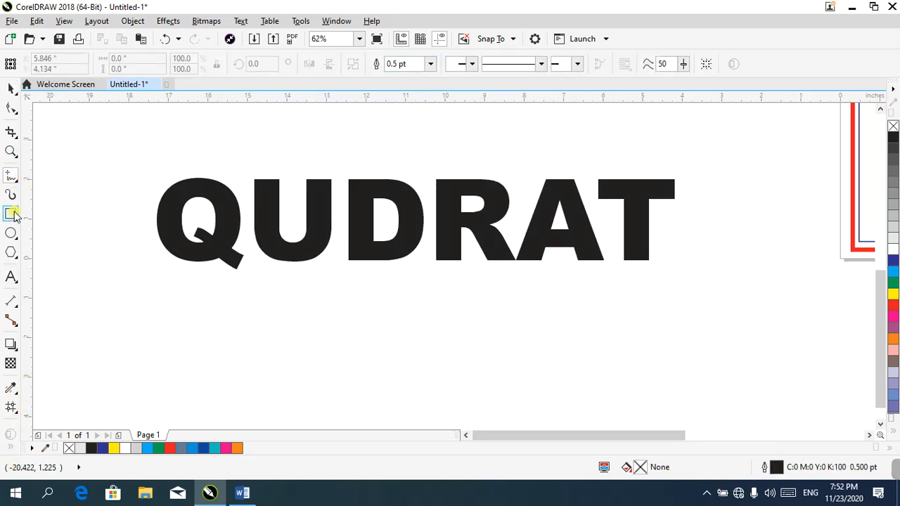
drag(109, 131, 707, 218)
key(space)
- Smart Fill the upper part of each letter inside the rectangle with blue-gray and a 0.5 pt black outline
click(11, 436)
click(31, 437)
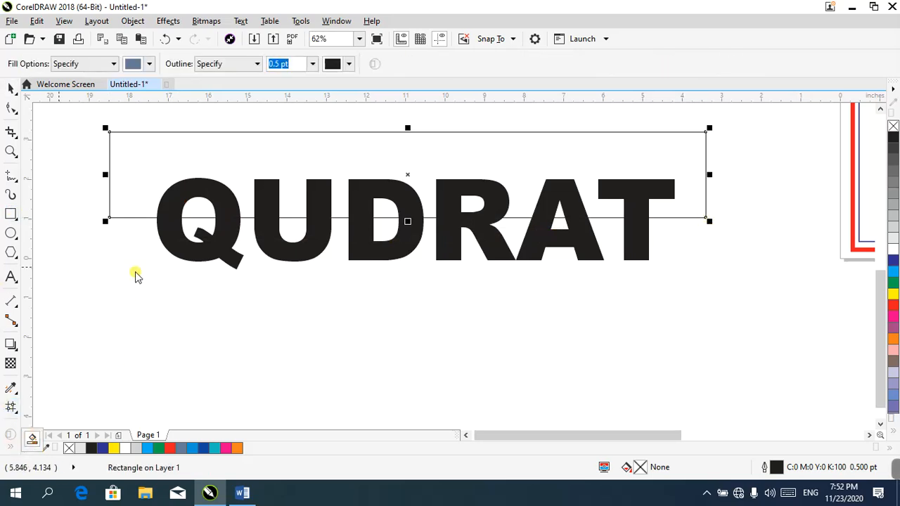
click(184, 188)
click(268, 181)
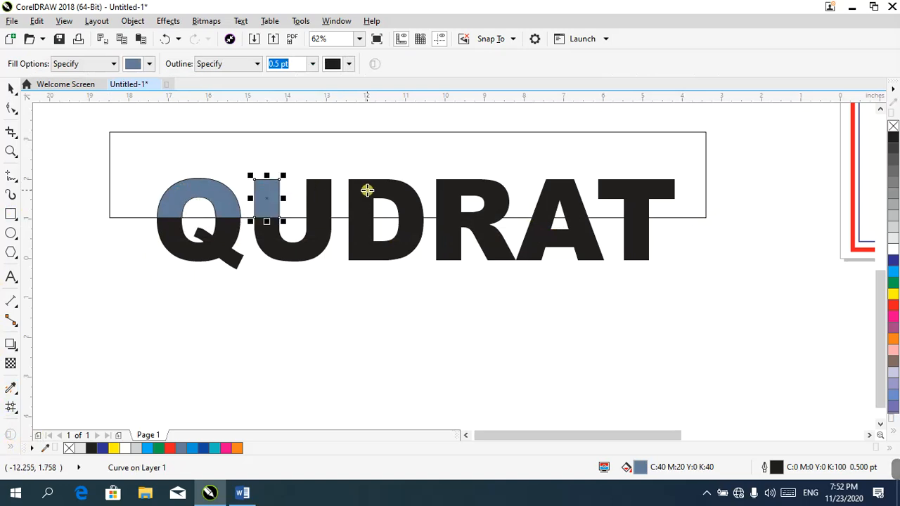
click(367, 190)
click(447, 187)
click(565, 189)
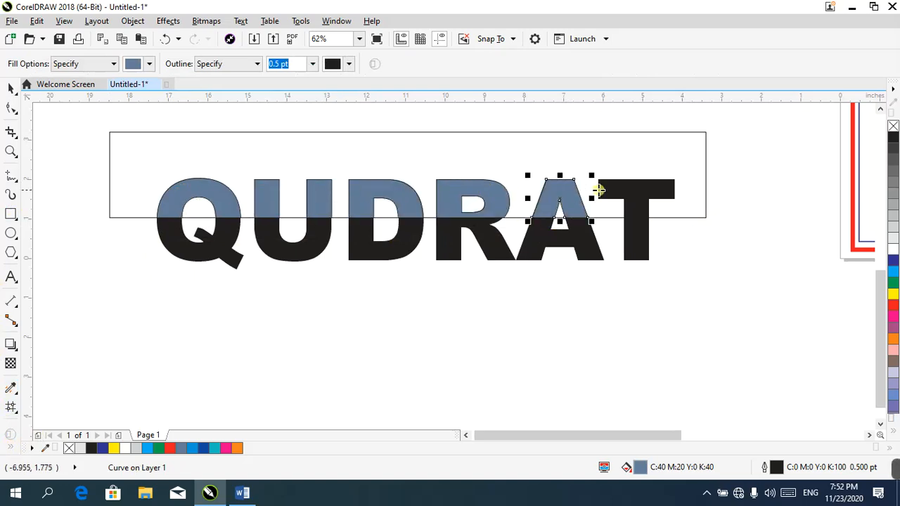
click(626, 191)
key(space)
- Delete the rectangle and recolor the upper letter pieces orange
click(645, 145)
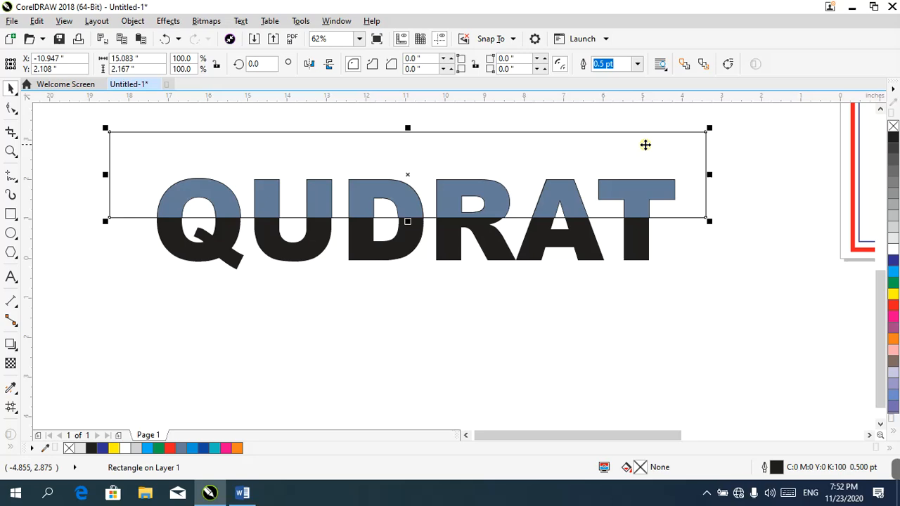
key(Delete)
drag(739, 141, 64, 235)
click(893, 340)
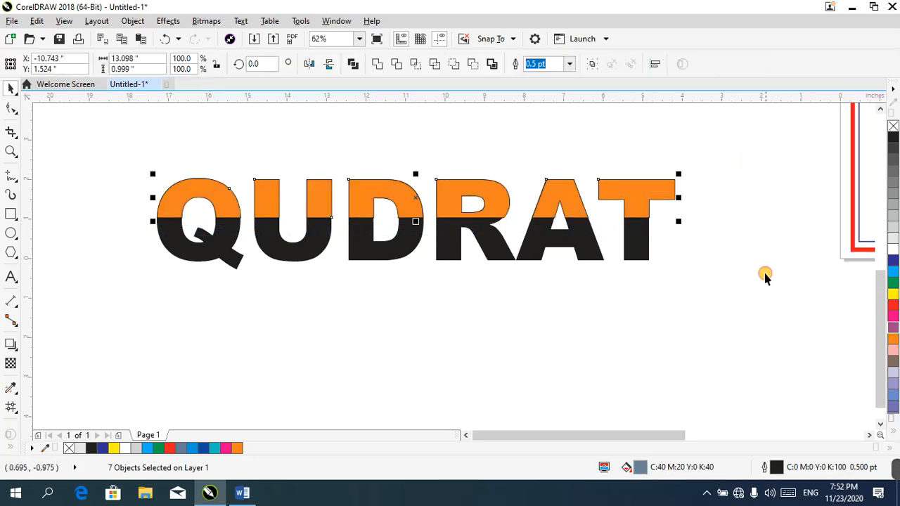
click(311, 317)
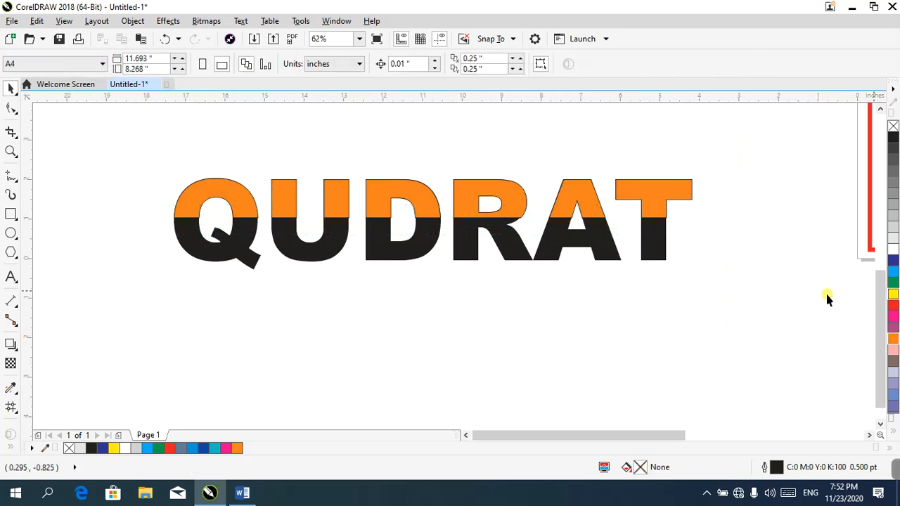
- Recolor the original text yellow and remove the outlines from all the lettering pieces
drag(730, 211, 107, 328)
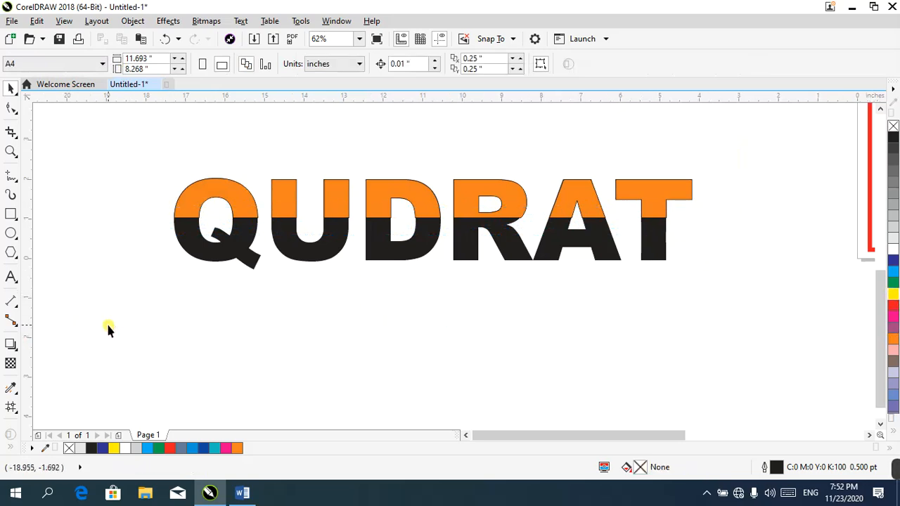
click(562, 252)
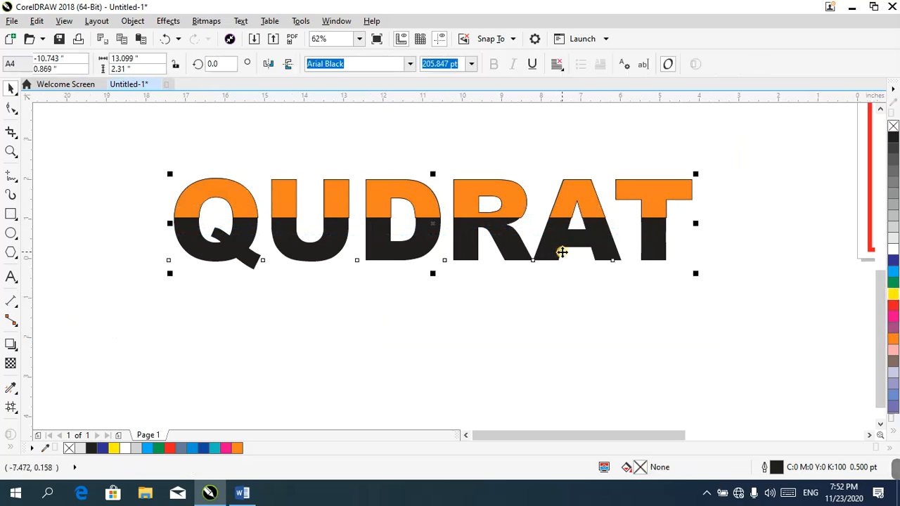
click(894, 295)
drag(76, 135, 753, 306)
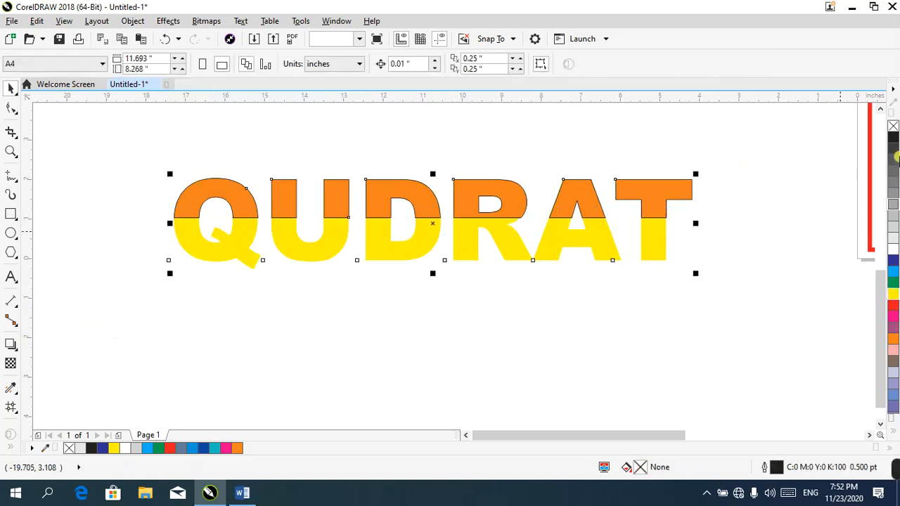
scroll(450, 223, down, 2)
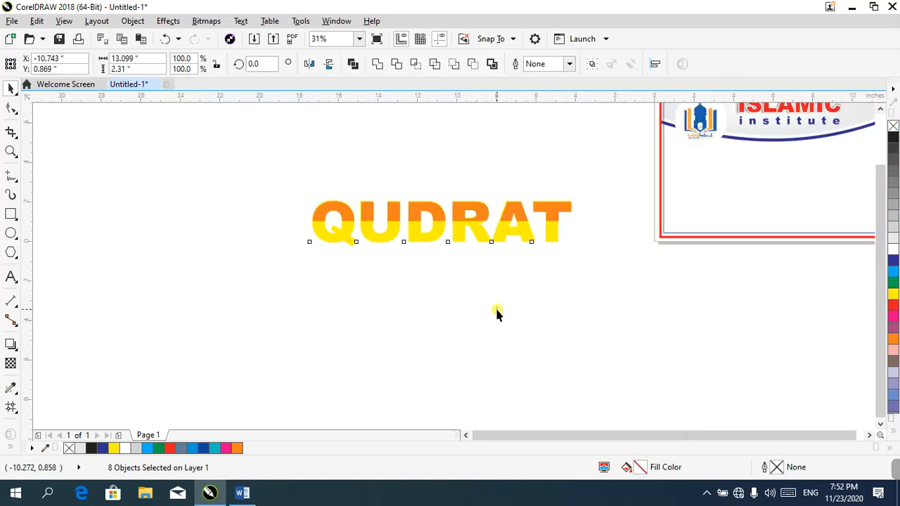
- Select all pieces of the orange and yellow lettering and delete them
click(496, 314)
drag(303, 199, 616, 328)
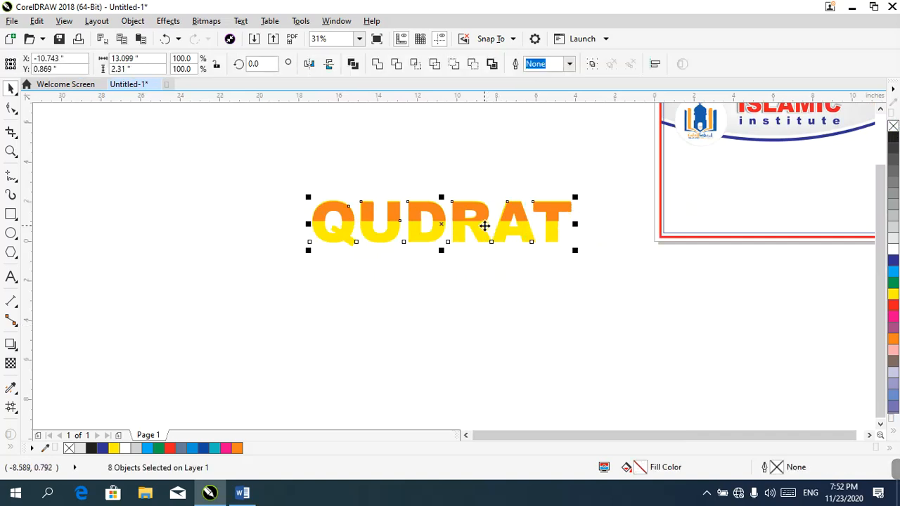
scroll(484, 225, up, 2)
drag(477, 205, 498, 217)
key(Delete)
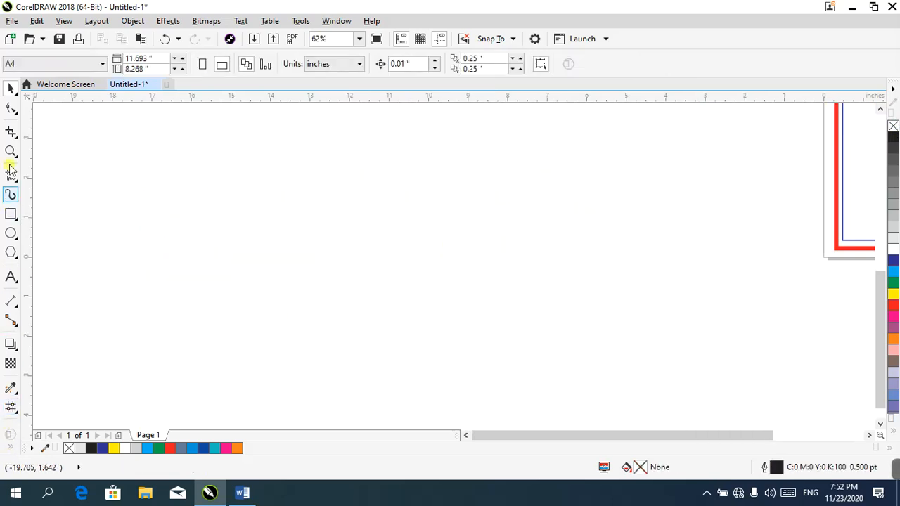
key(space)
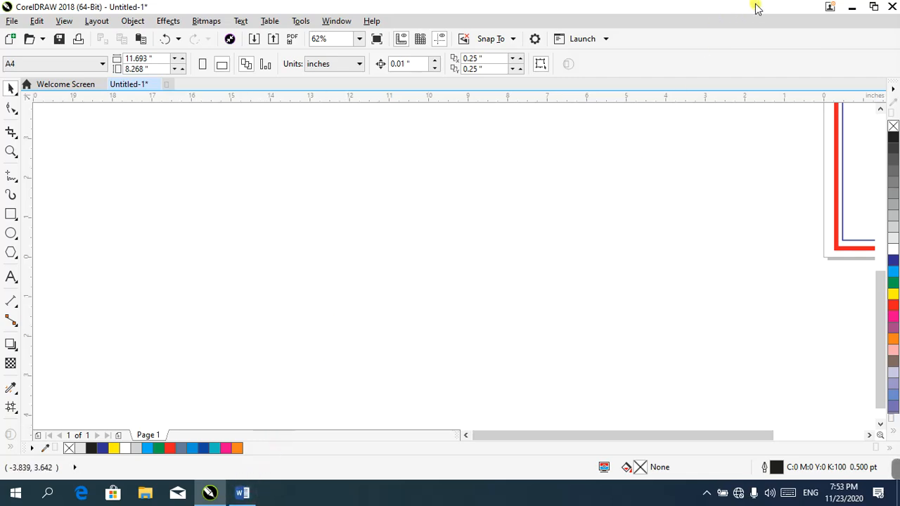
- Minimize CorelDRAW, close the Word document Document1 without saving, and switch back to CorelDRAW
click(852, 7)
key(ctrl+a)
key(alt+F4)
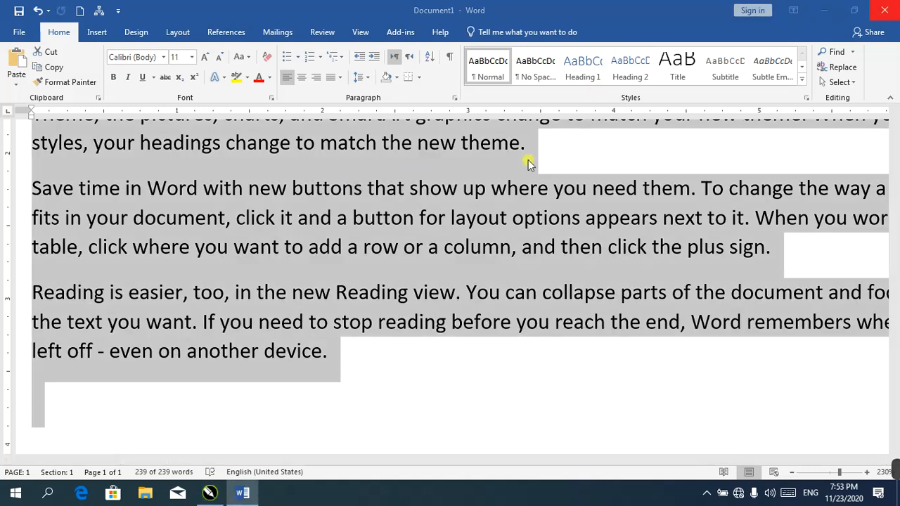
click(449, 271)
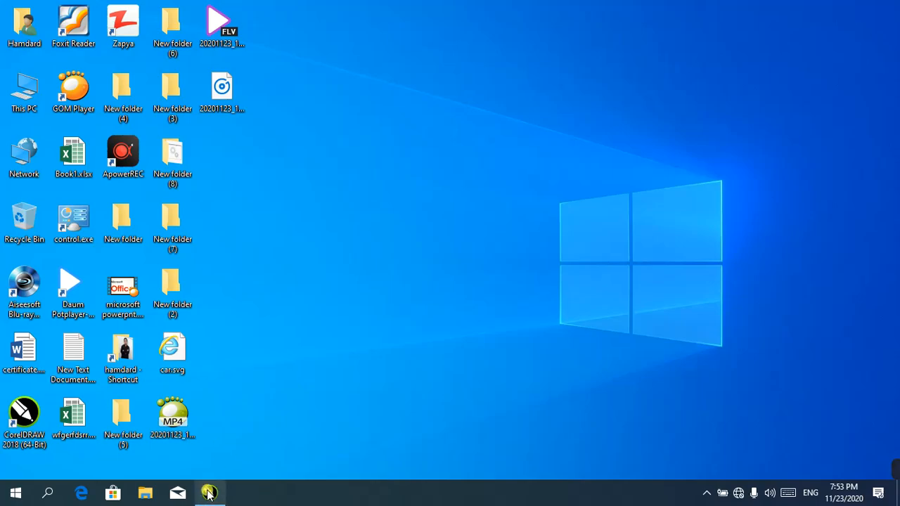
click(210, 494)
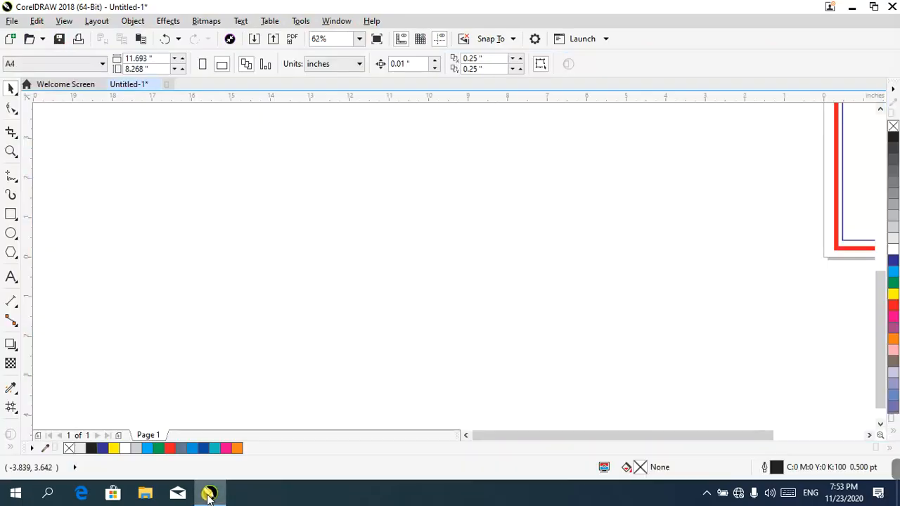
click(706, 493)
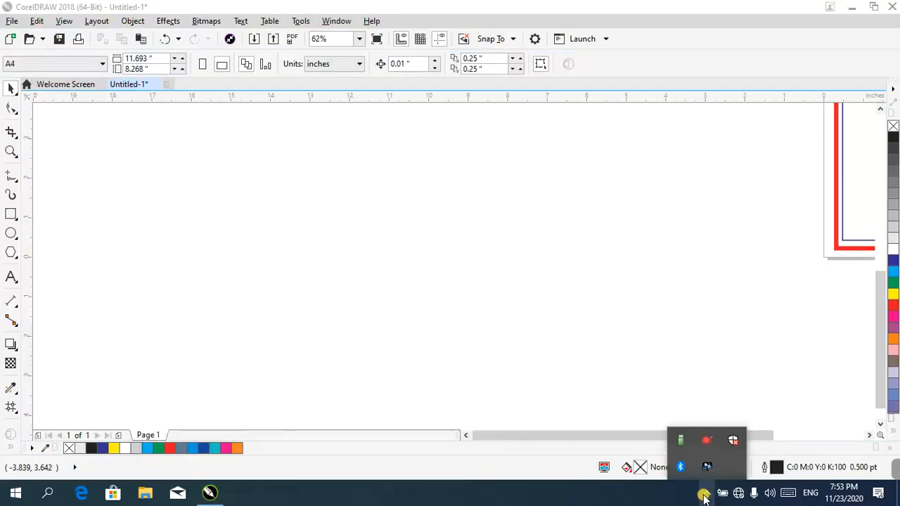
click(706, 440)
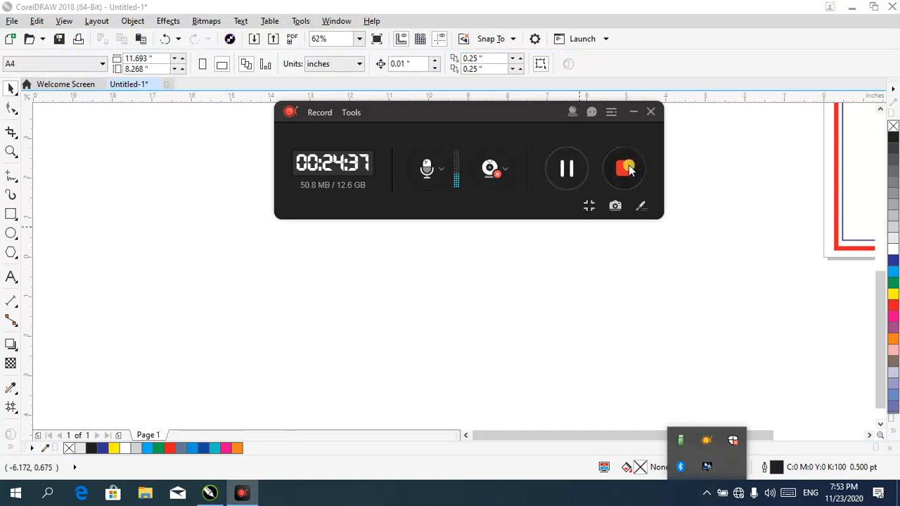
click(625, 172)
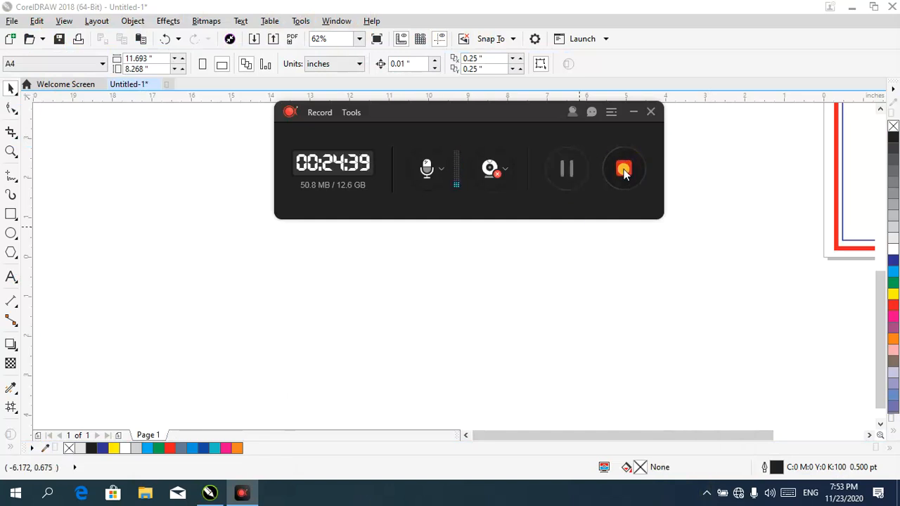